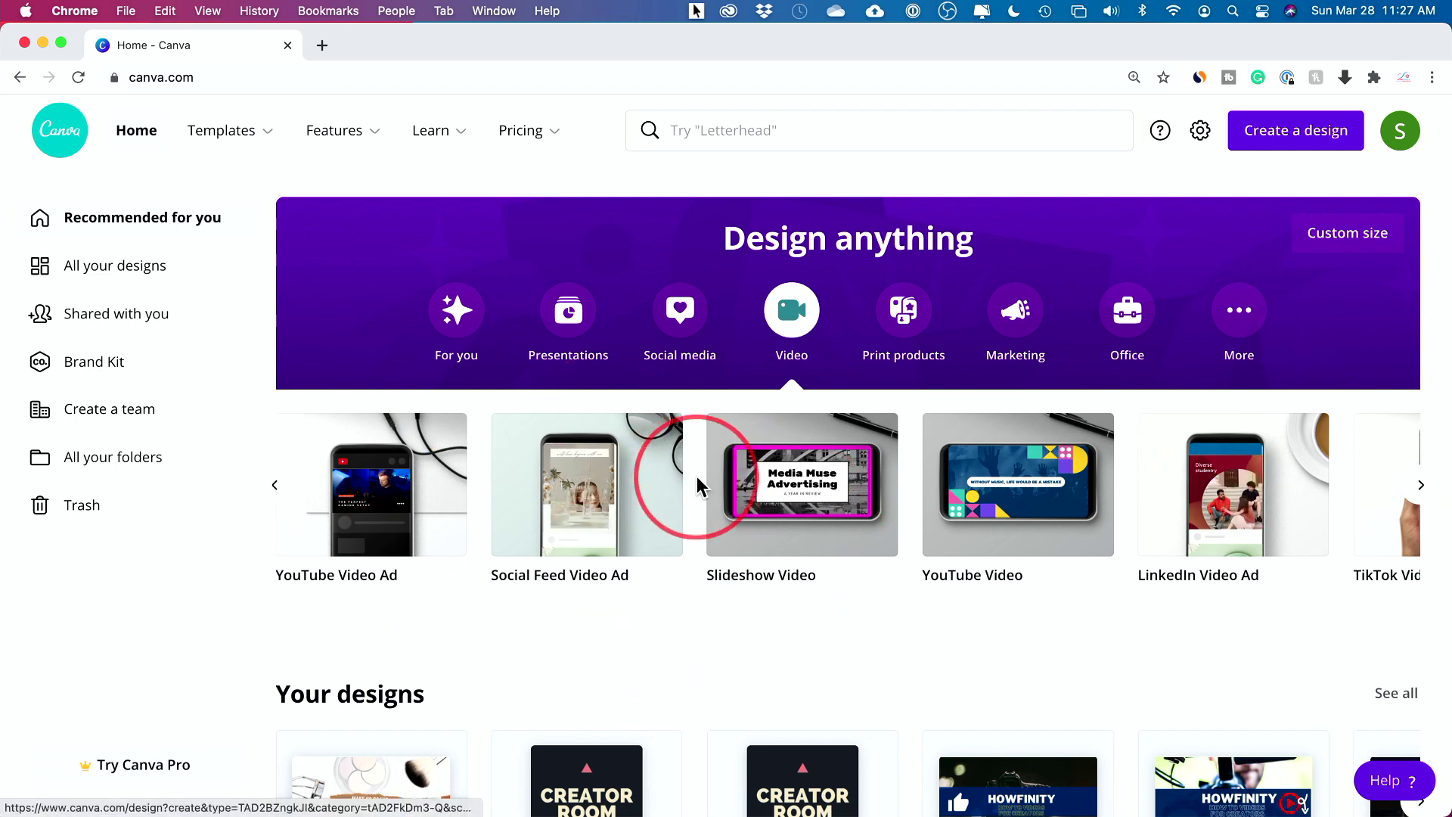
Browse the video design types and create a new blank Video Message design, 1920 × 1080 px.
click(277, 486)
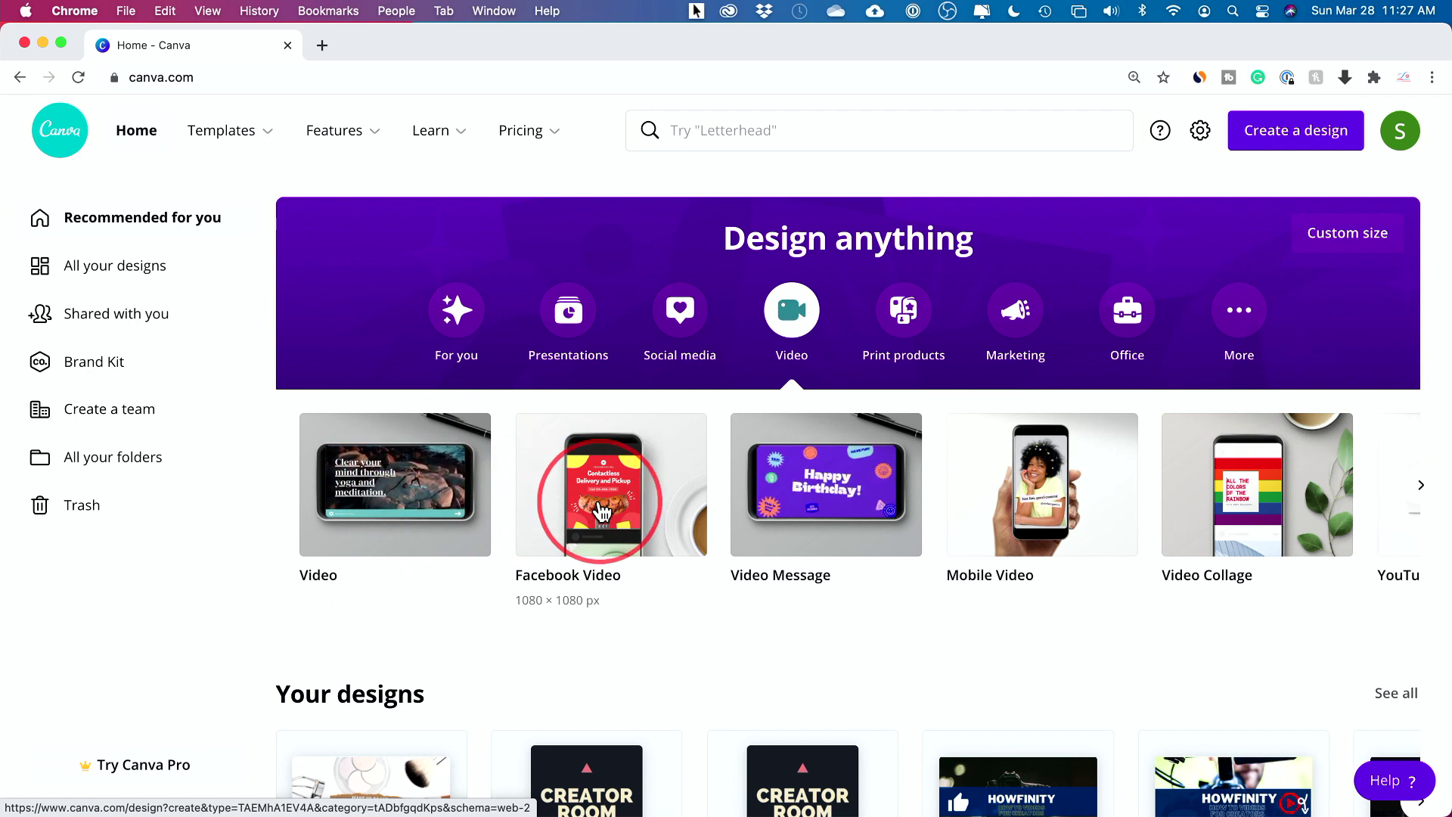
click(1418, 485)
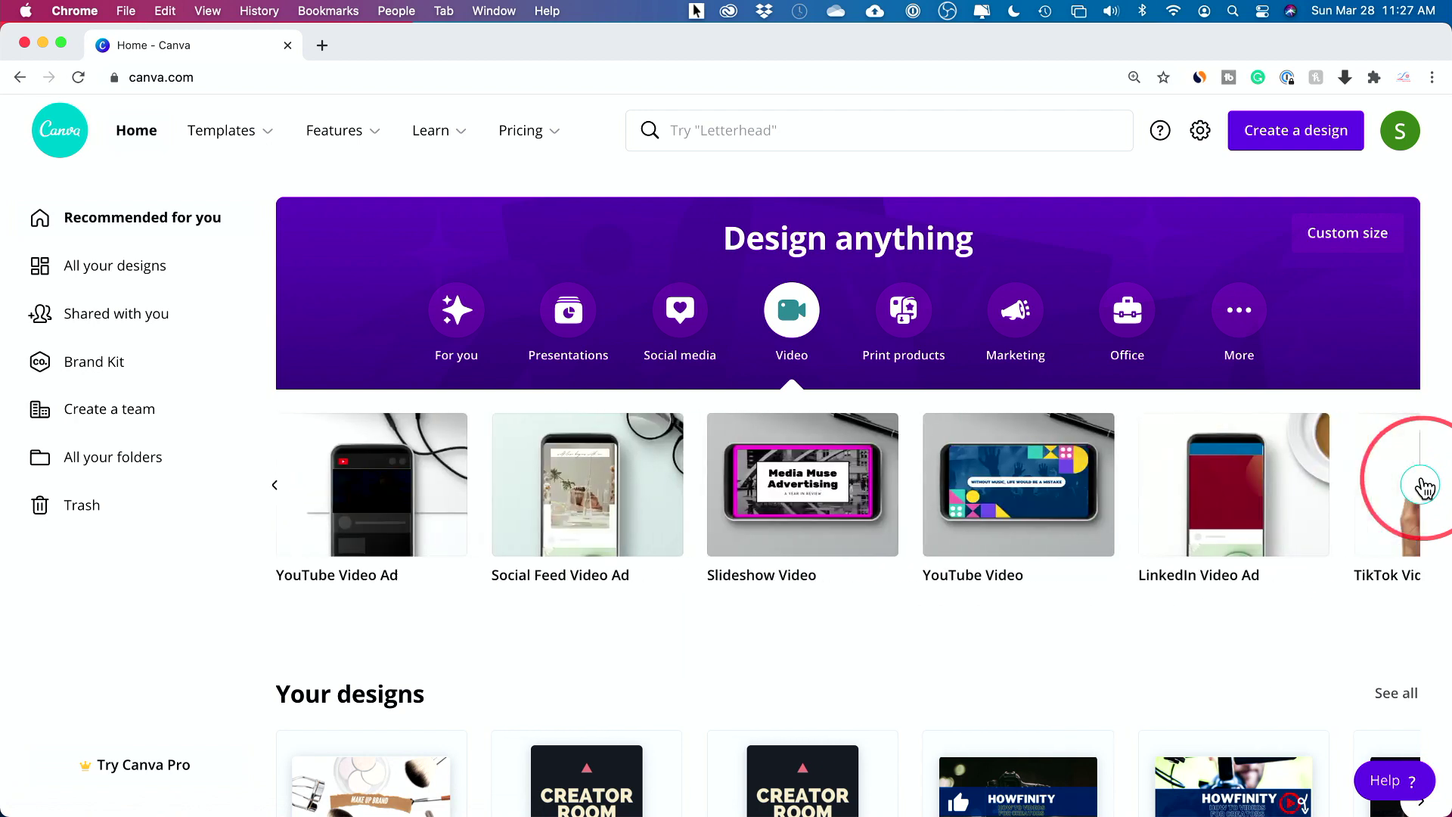
click(1422, 485)
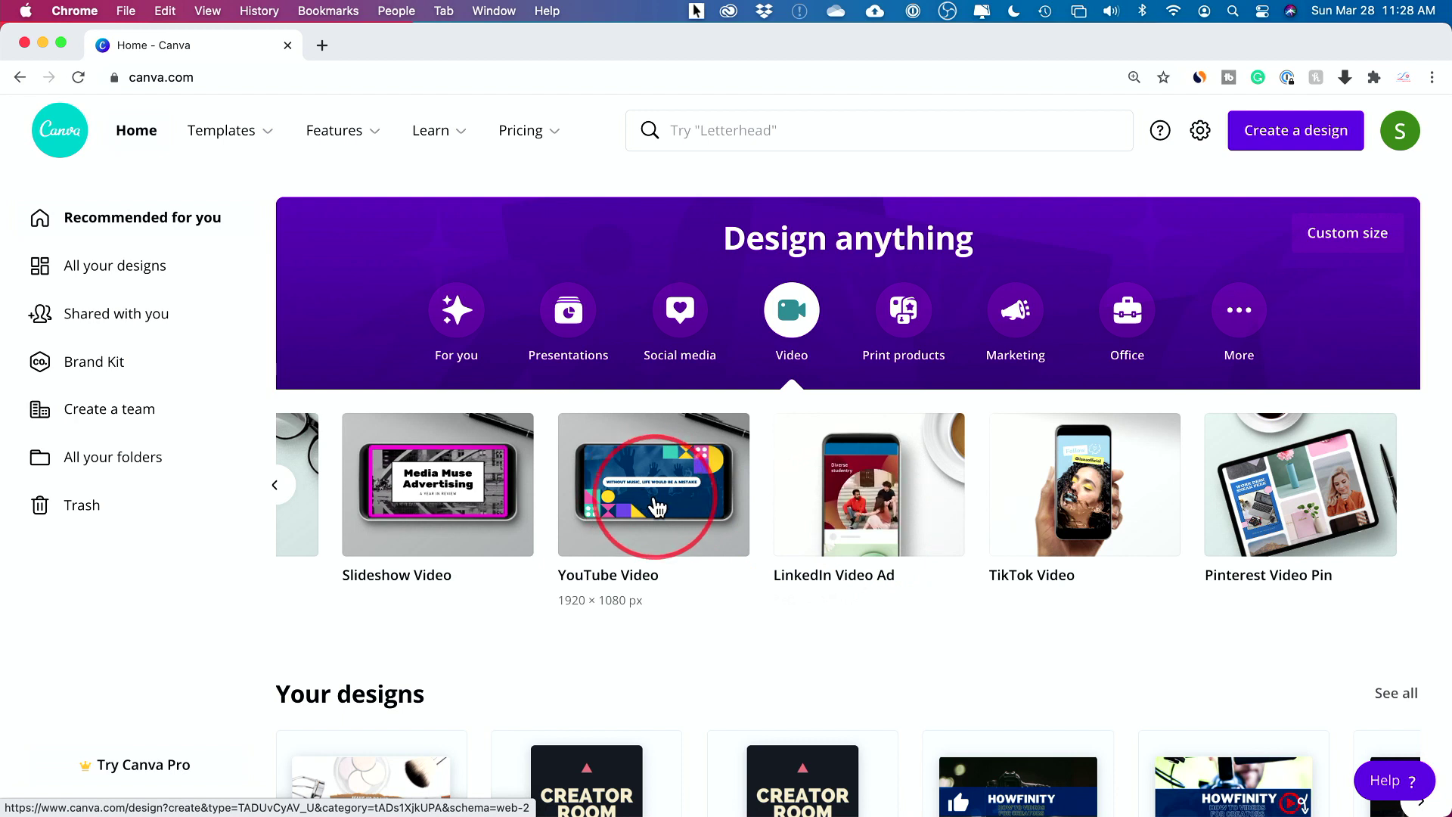
click(275, 485)
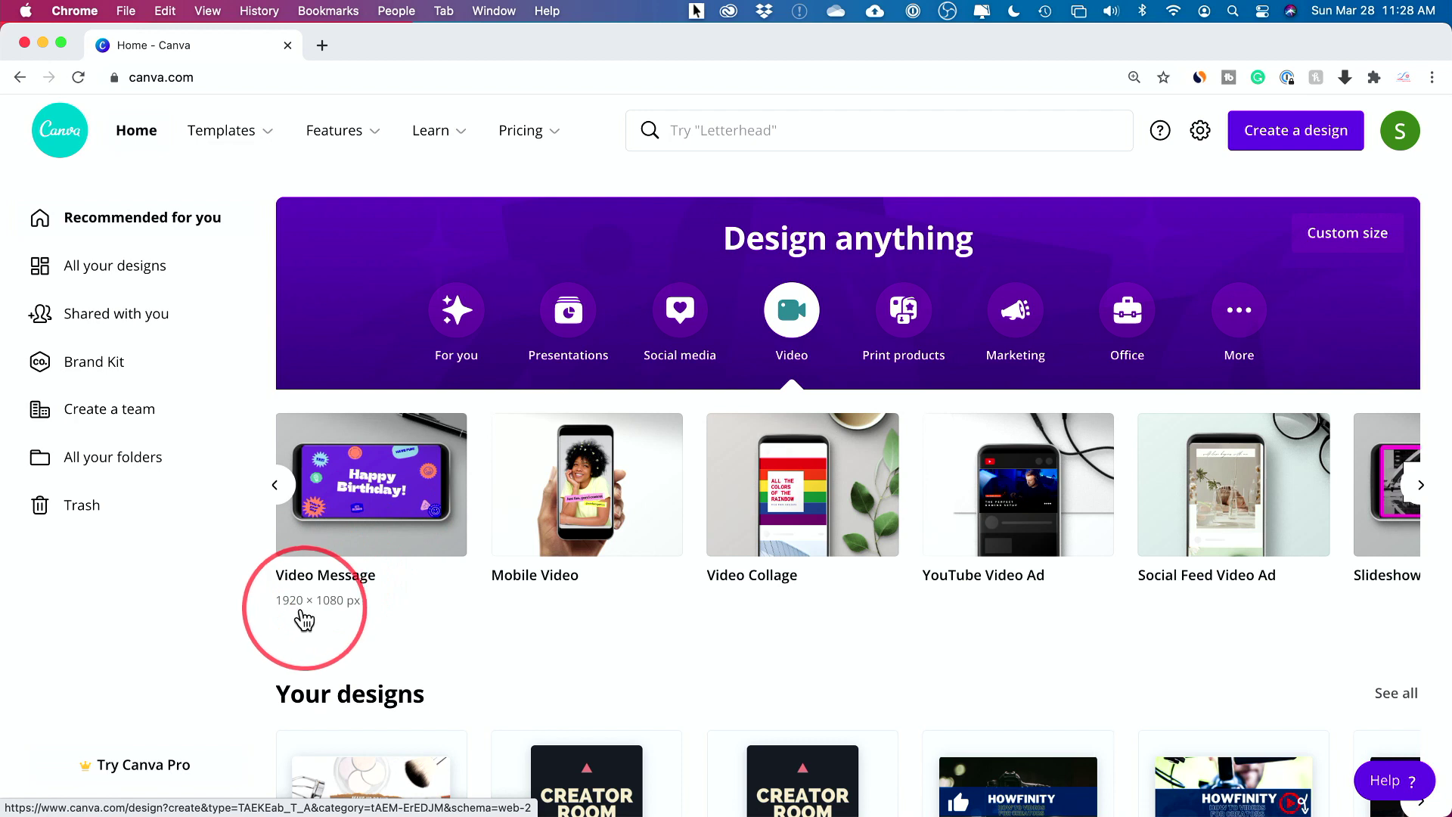
click(374, 511)
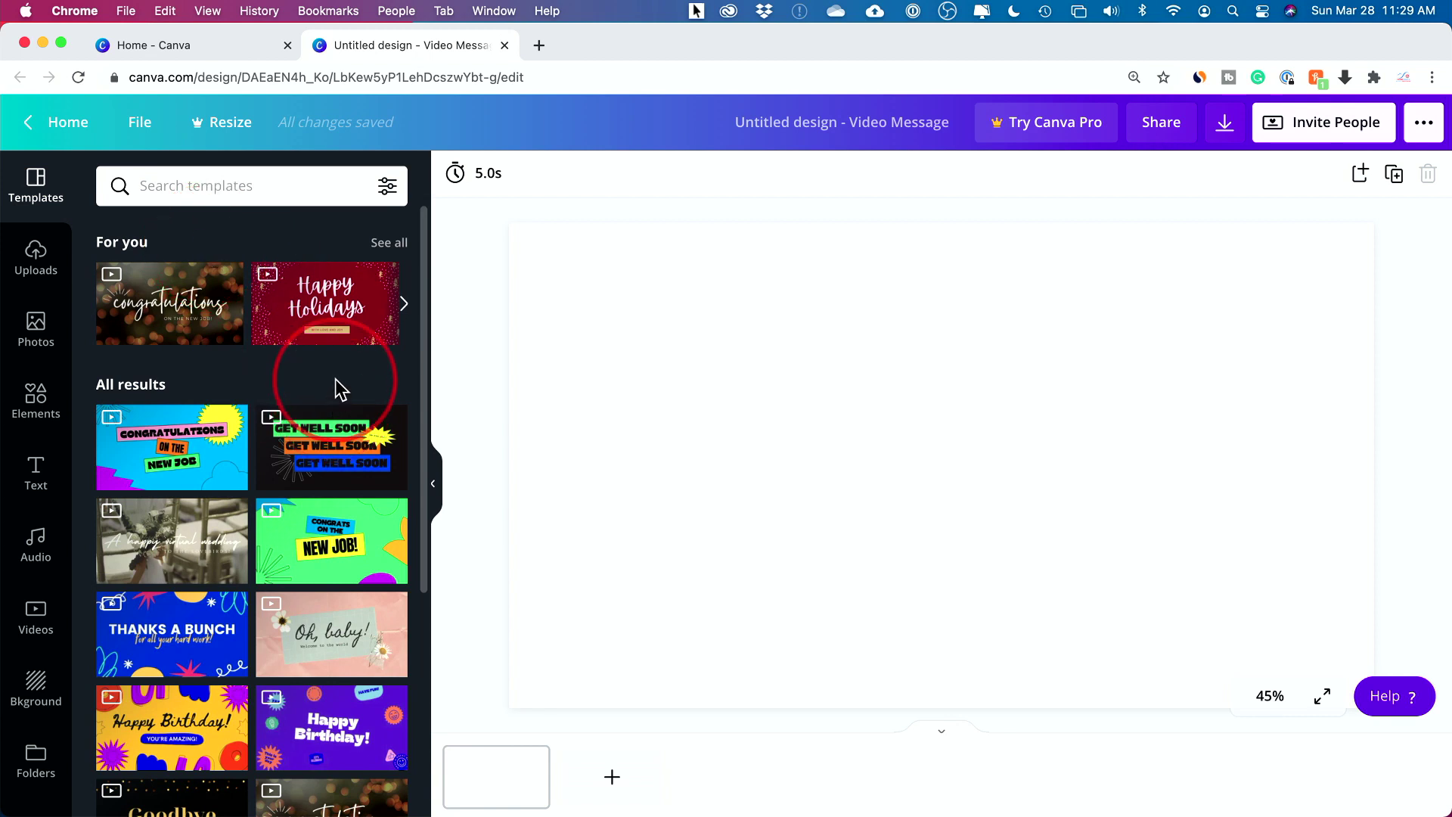
Apply the black "Congratulations!" page from the Colorful Sticker Bomb Graduation template to the blank page and preview its animation.
scroll(211, 606, down, 10)
click(182, 642)
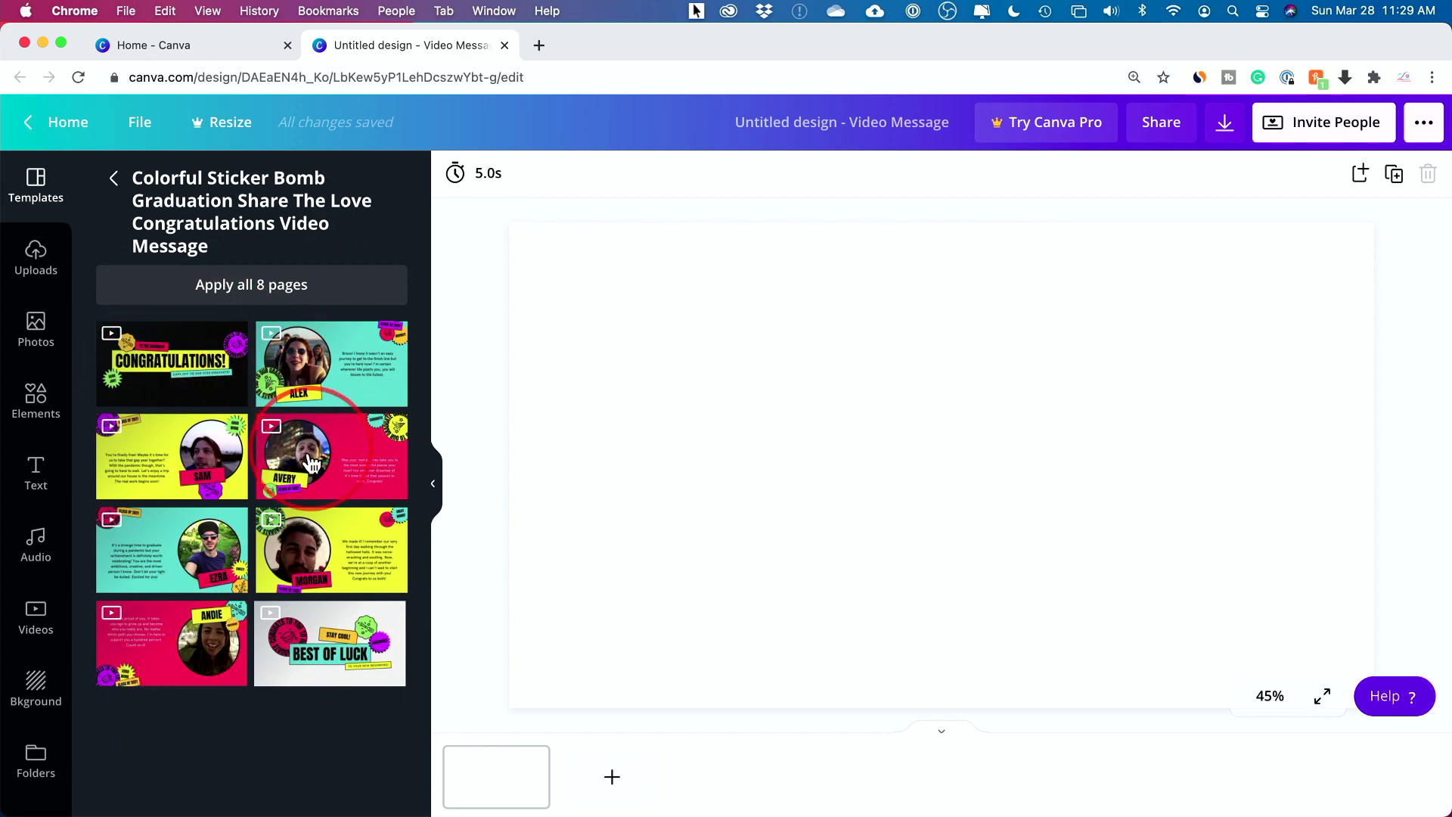
click(189, 393)
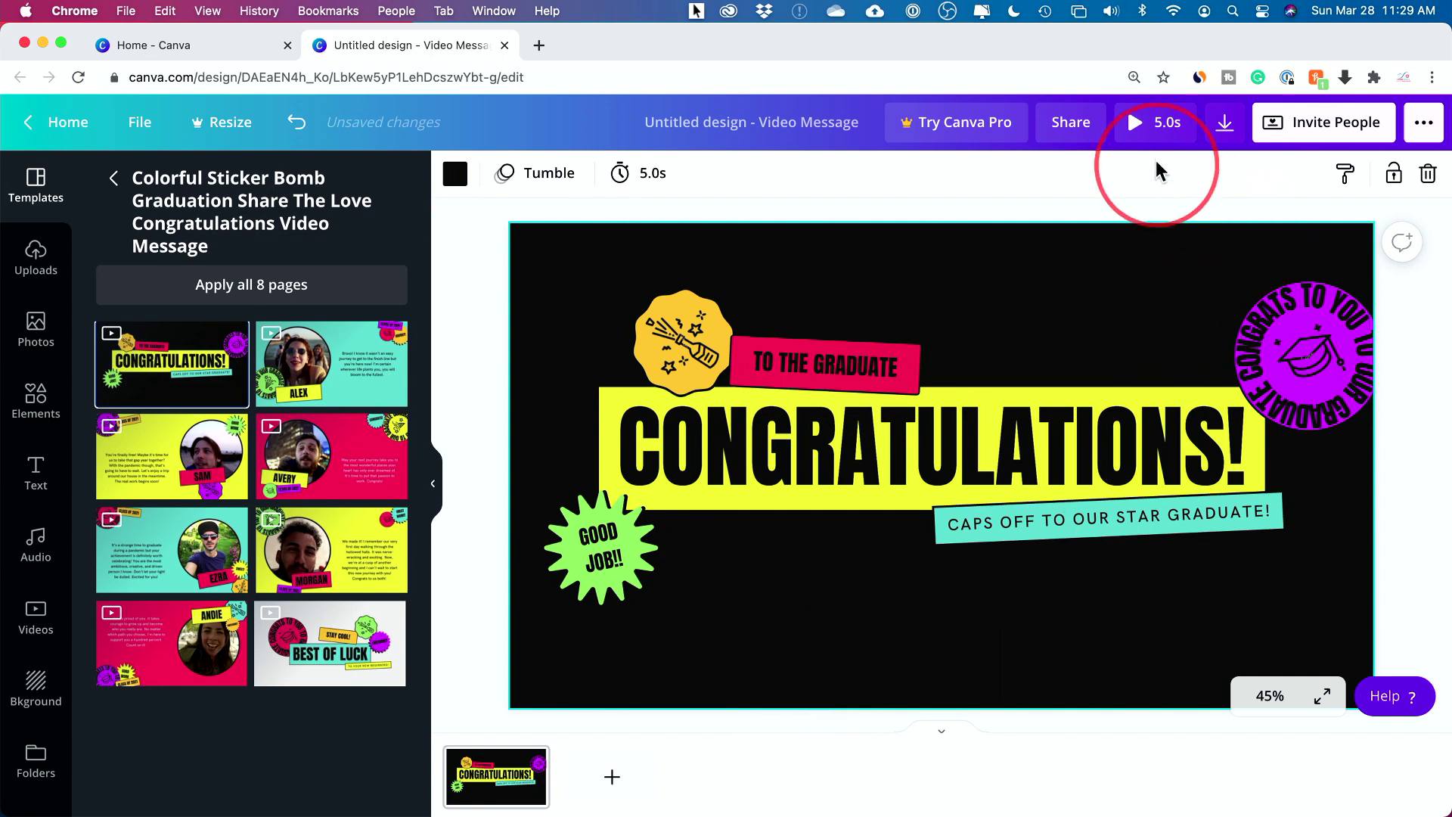
click(1139, 133)
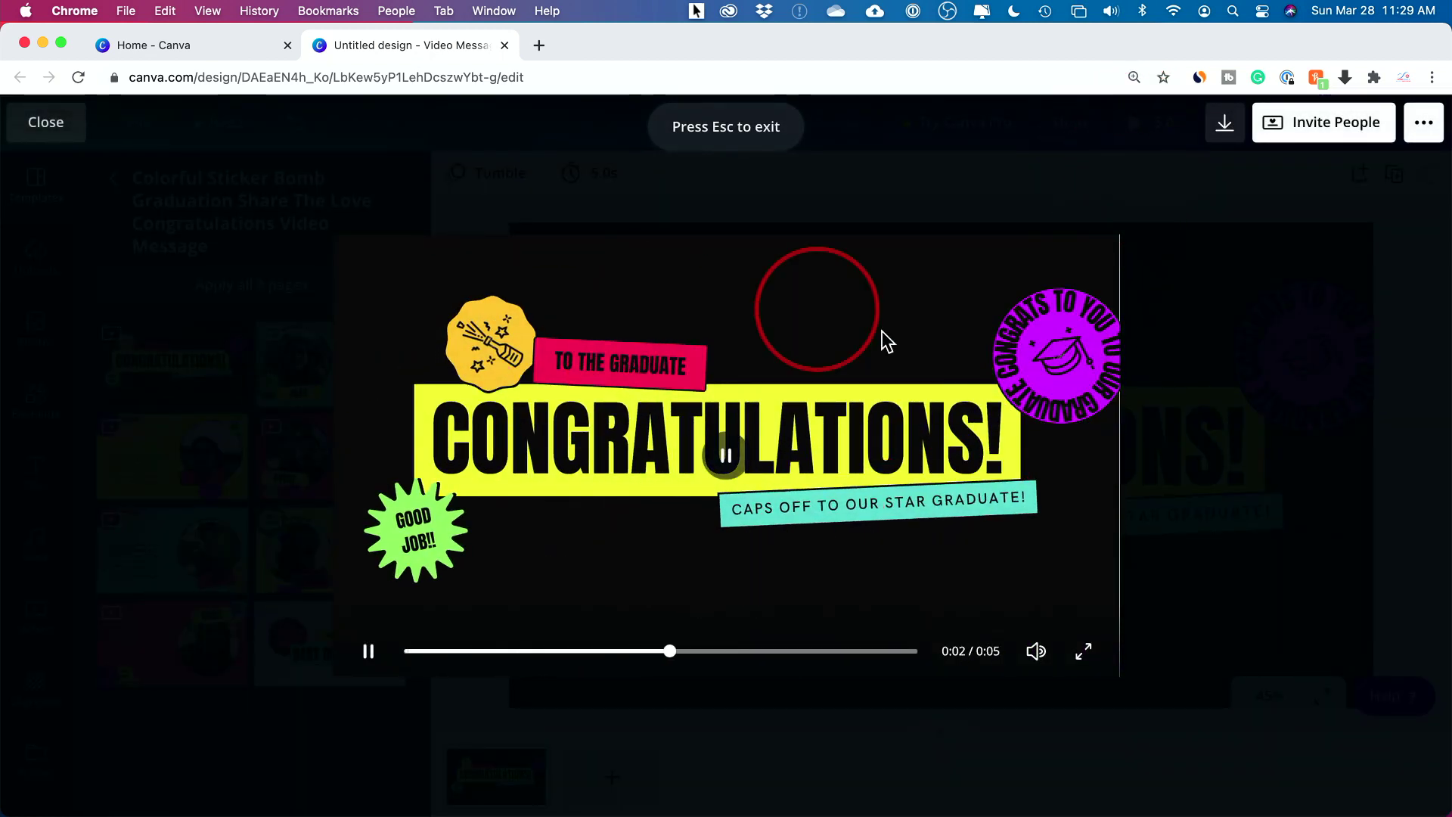
click(1413, 442)
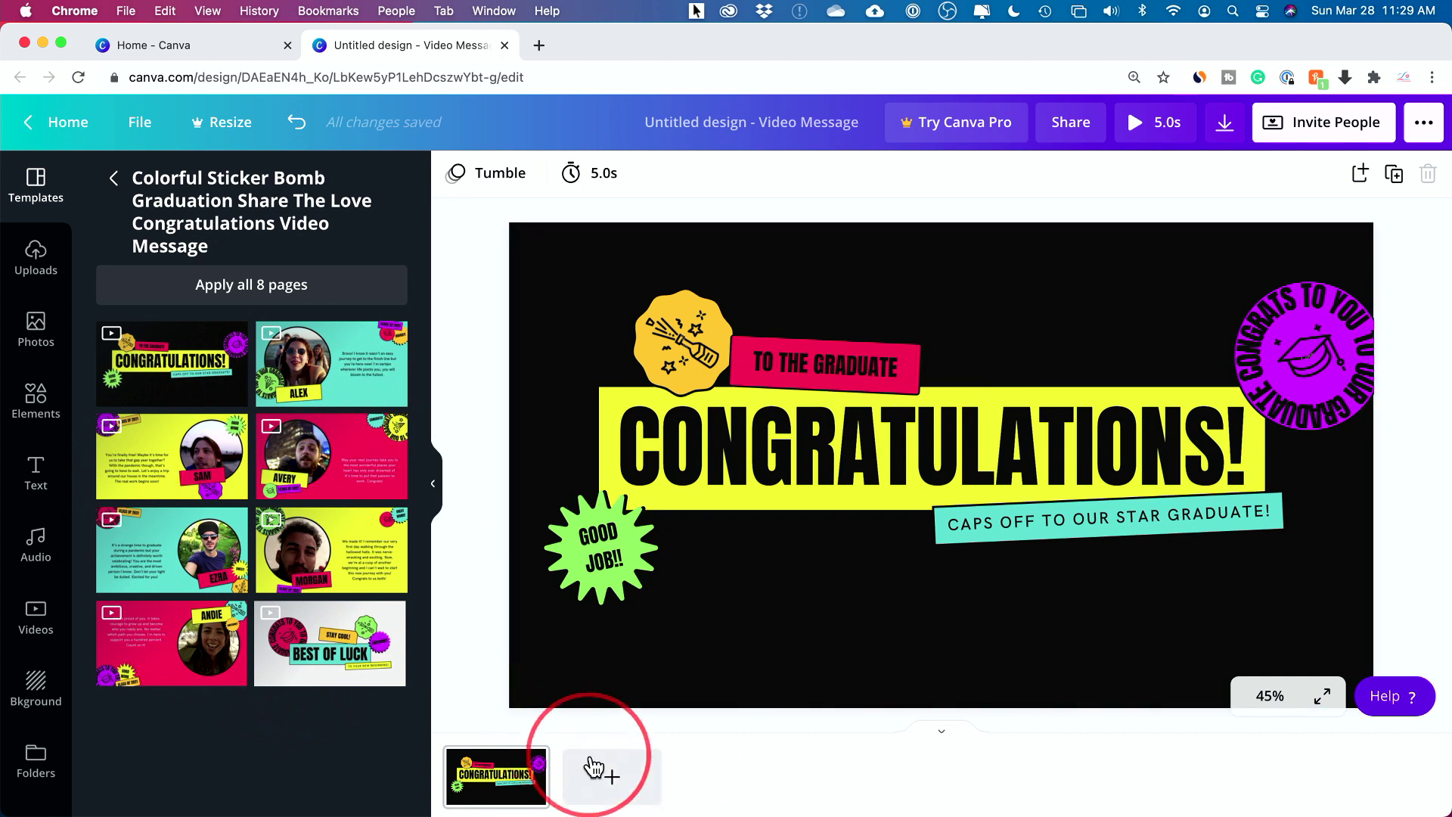
Add a second page, apply the template's turquoise photo-and-message page to it, and compare both pages.
click(612, 776)
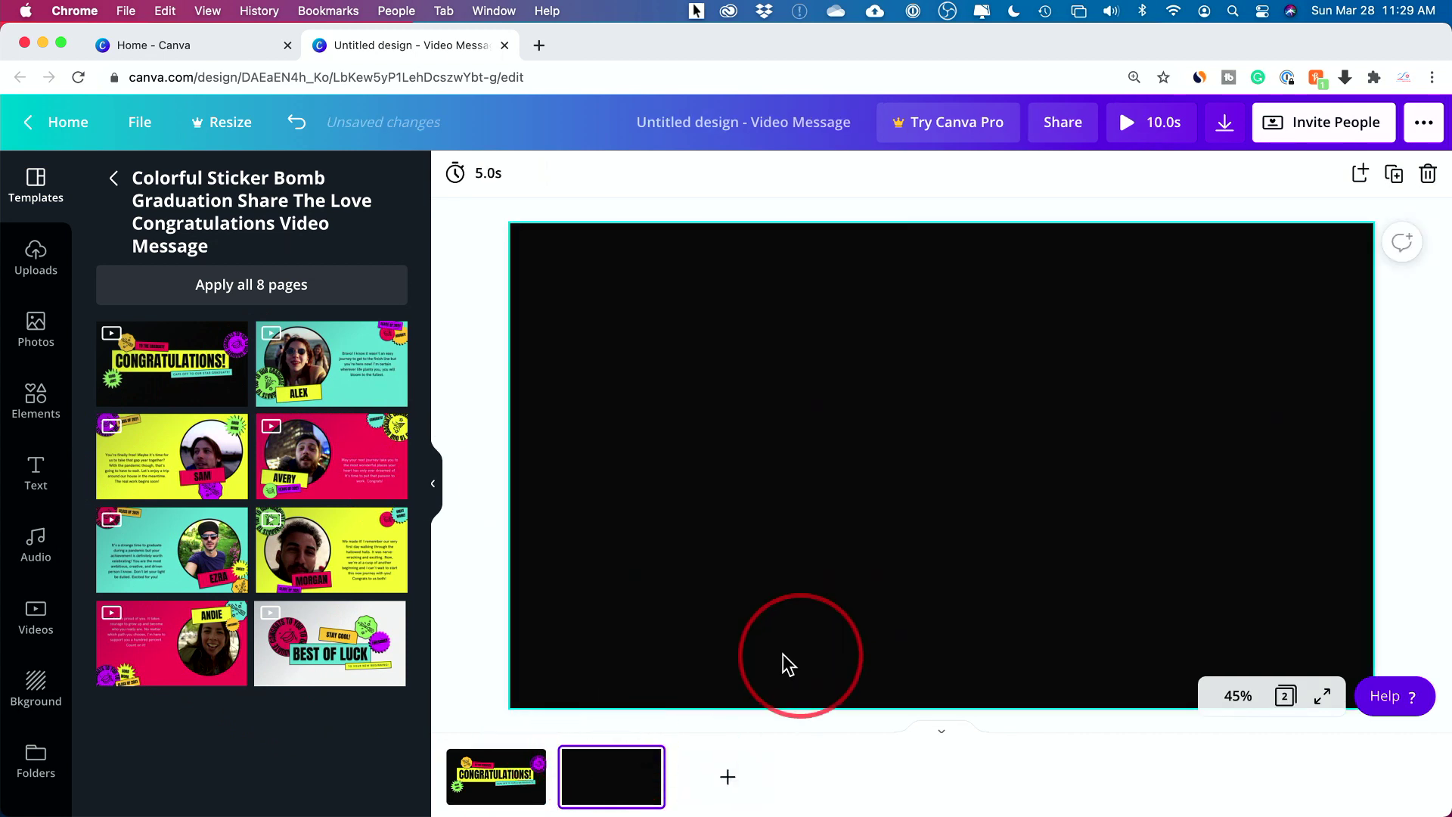
click(347, 386)
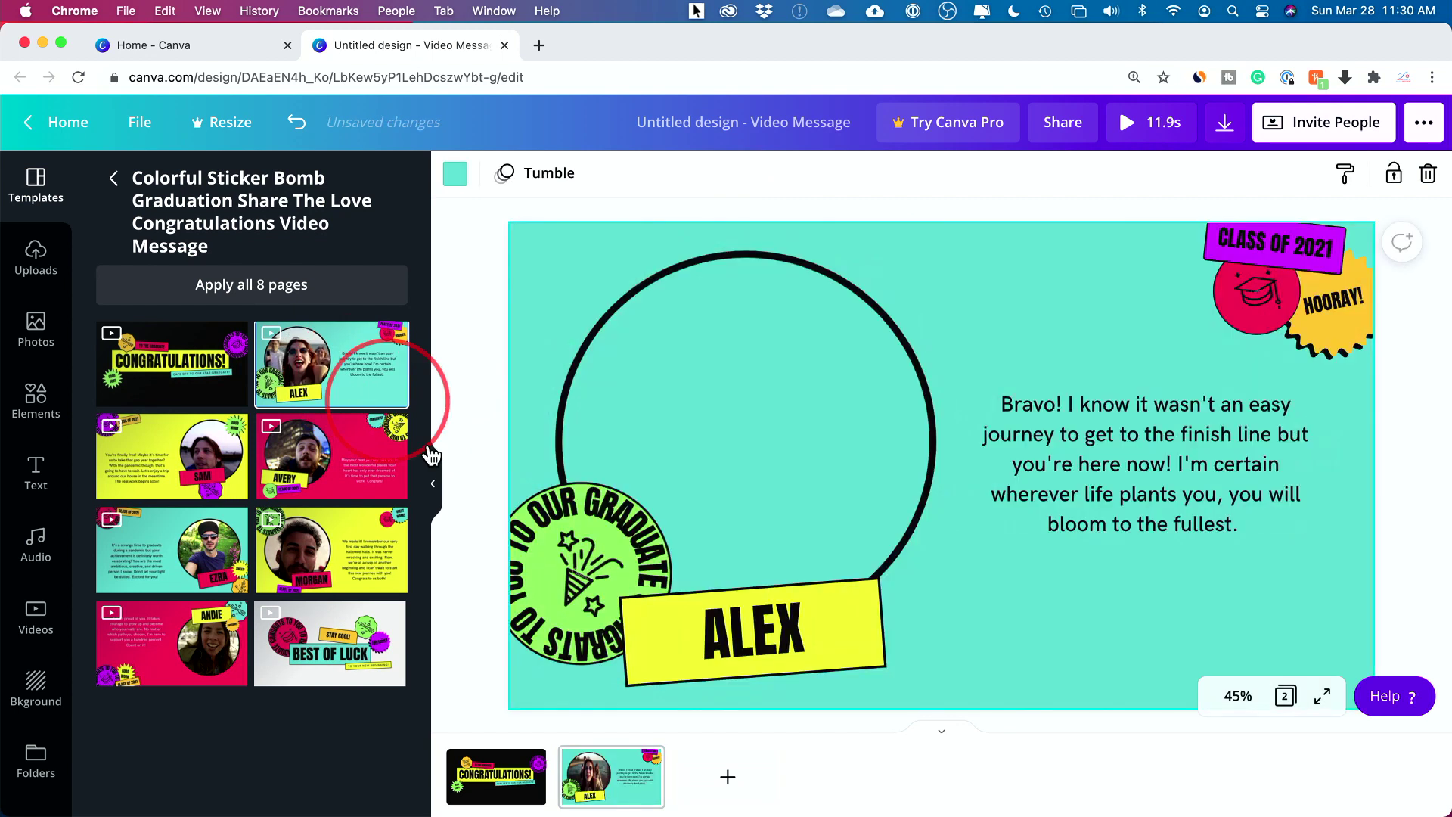
click(506, 765)
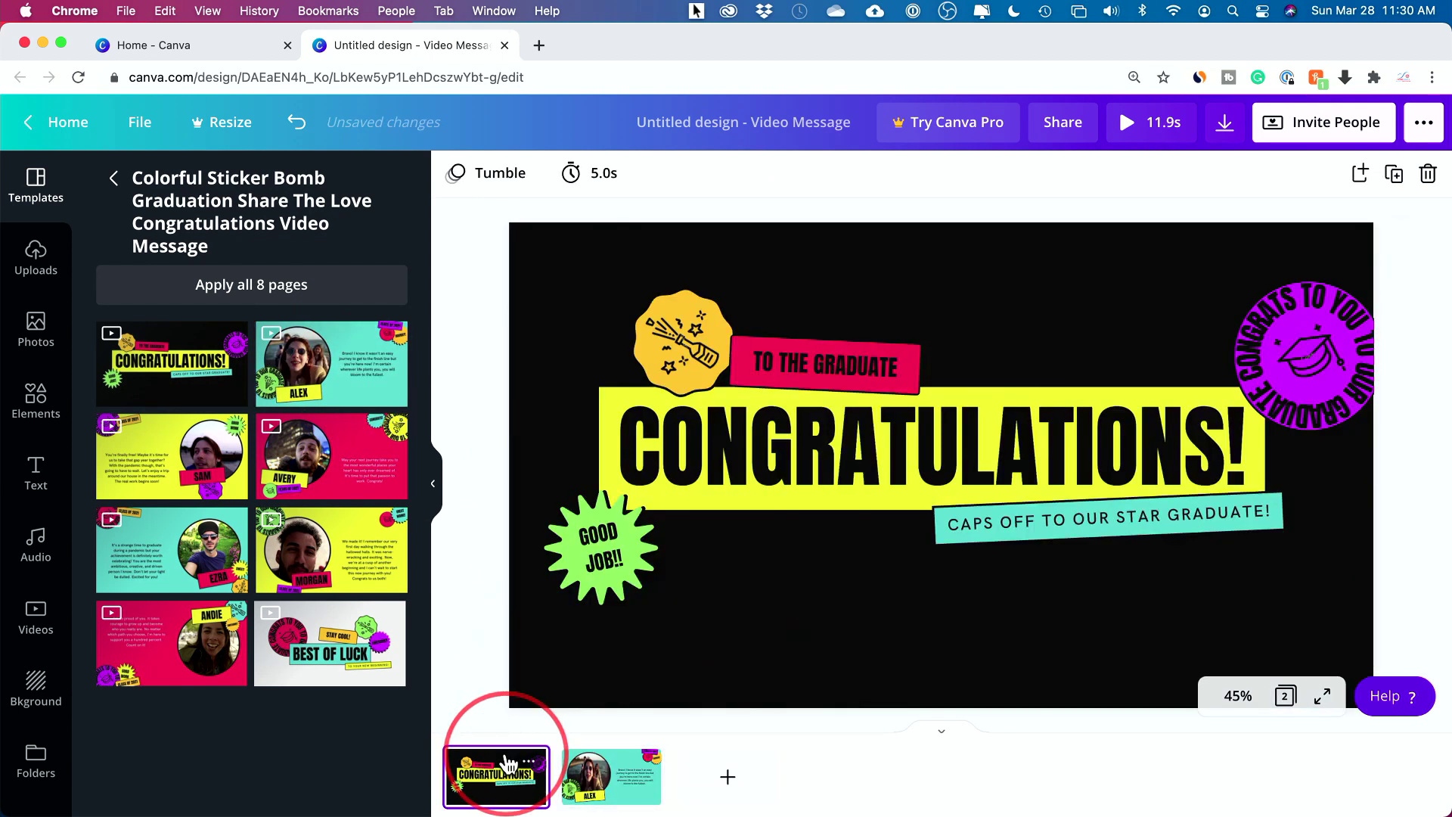
click(602, 776)
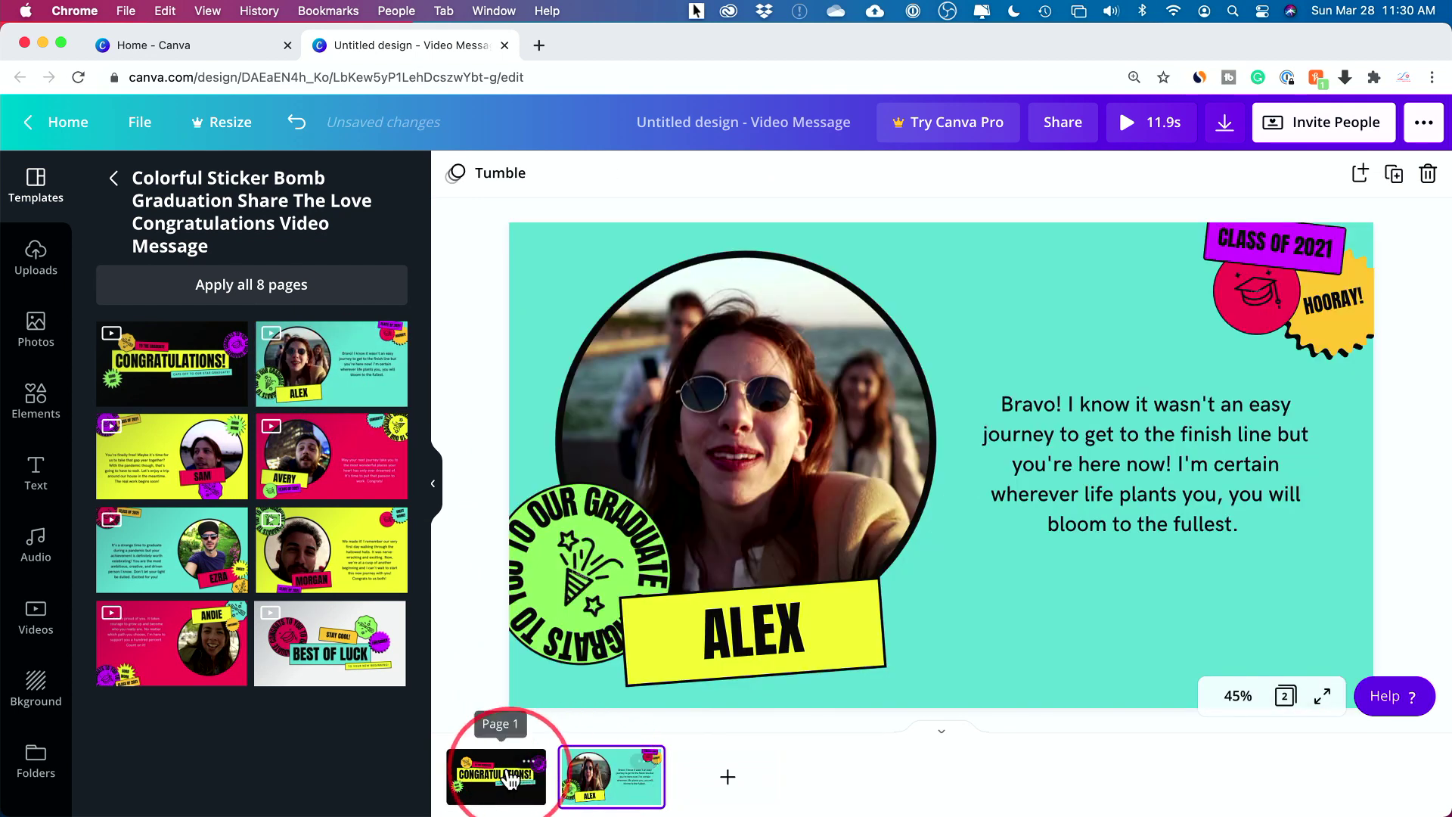
click(502, 772)
click(625, 773)
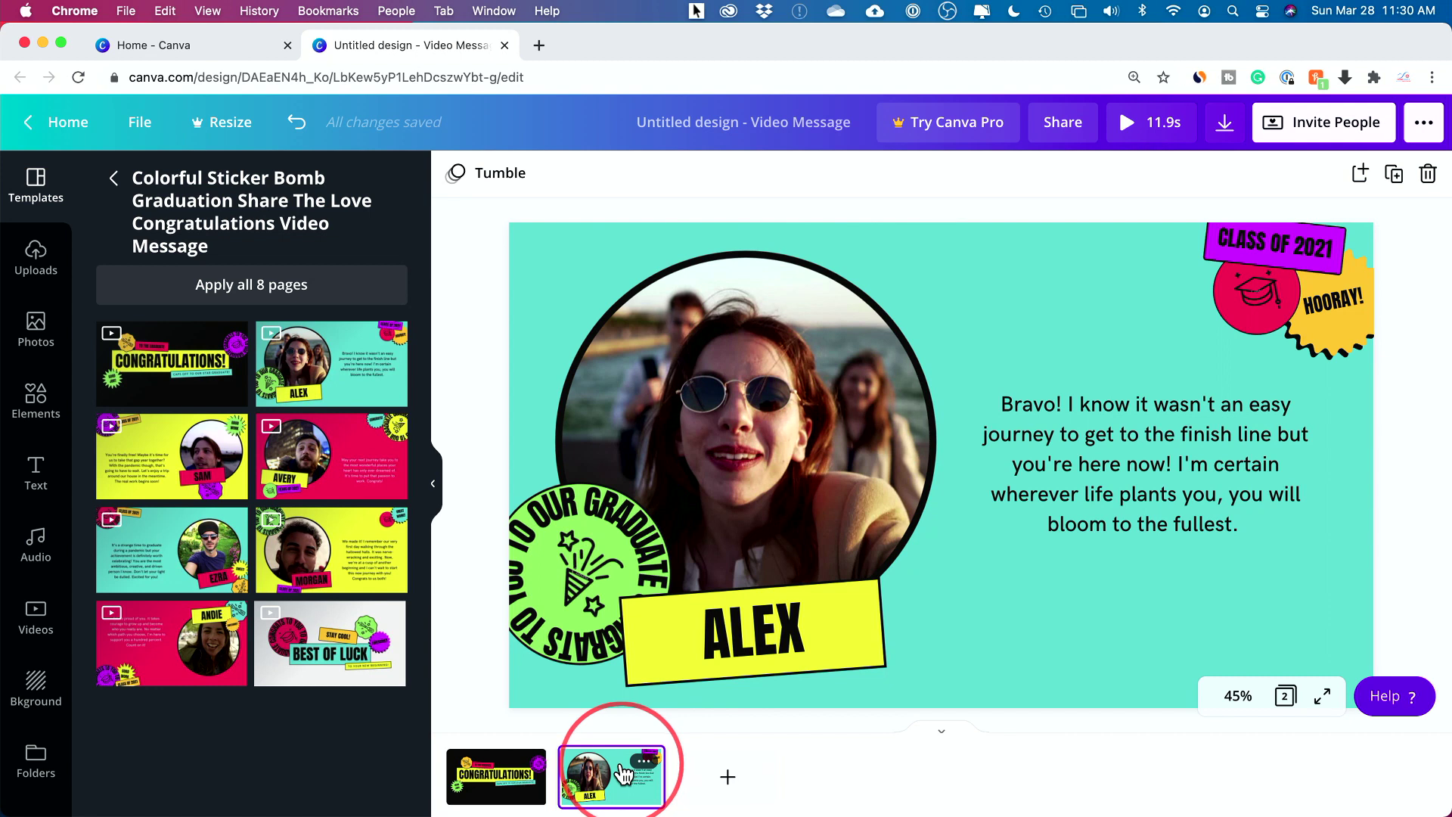
Preview the two-page video and inspect the editable message text and name label on the second page.
click(1140, 125)
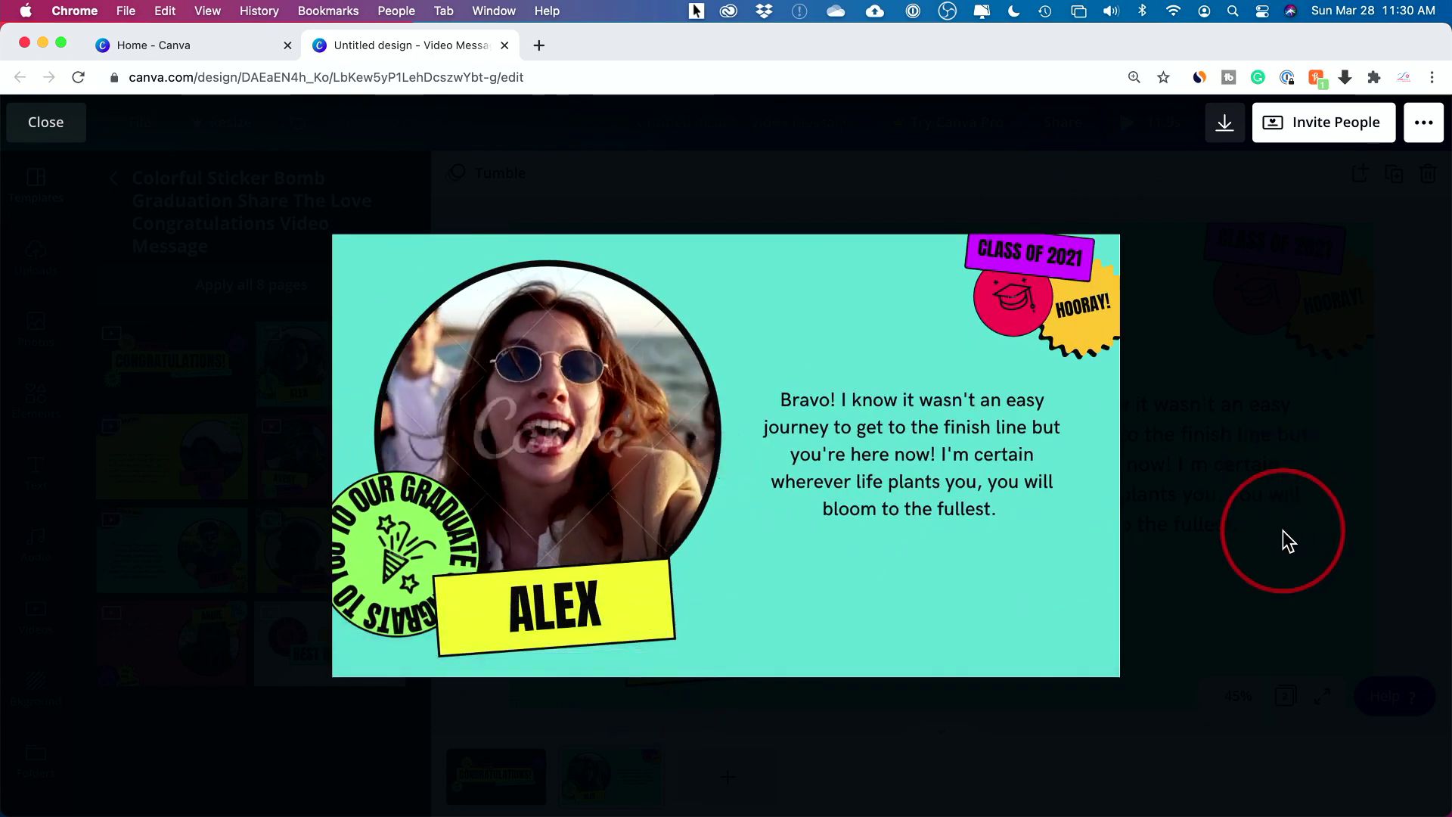
click(1283, 529)
click(1116, 447)
click(1116, 446)
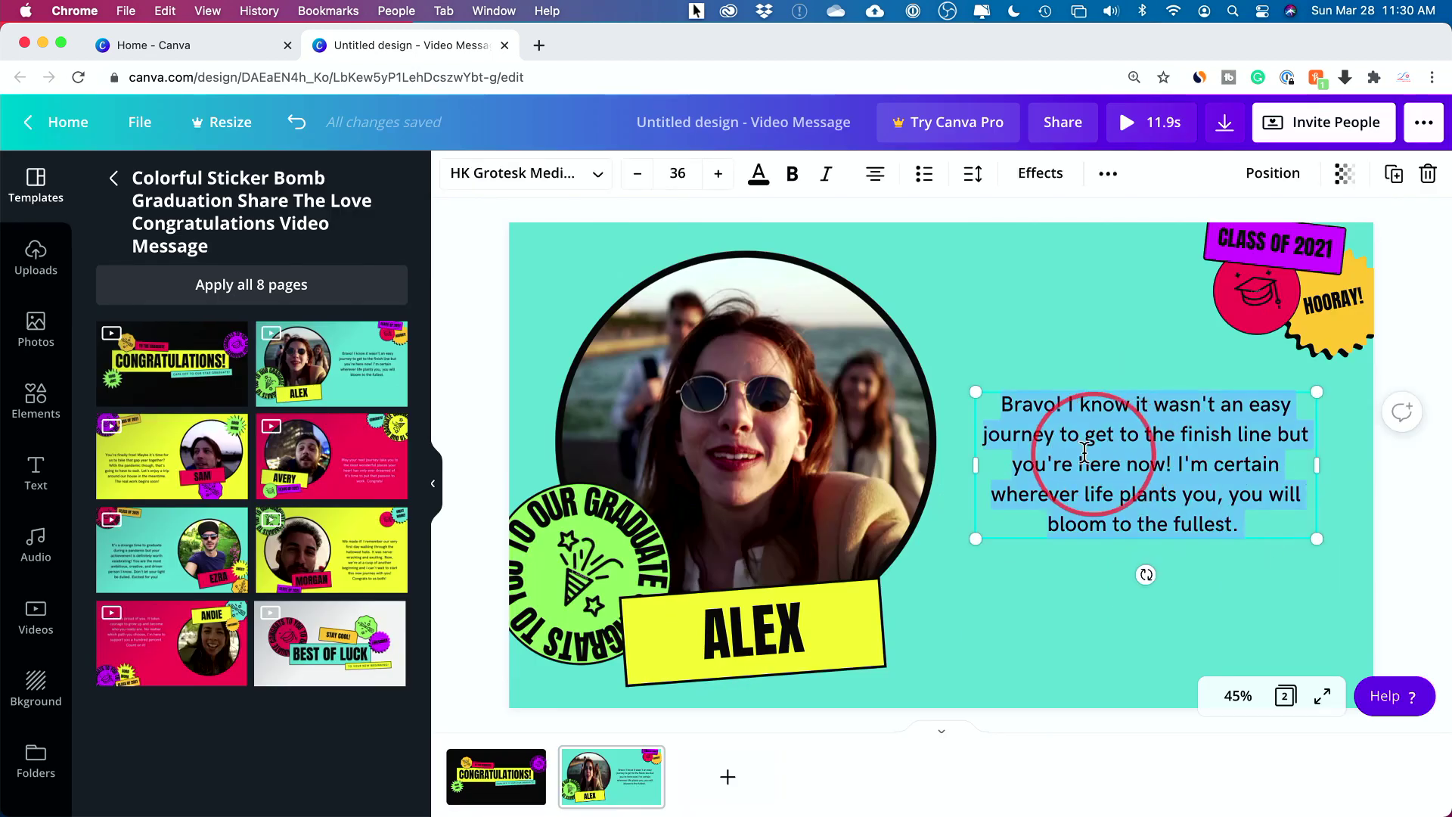
click(748, 637)
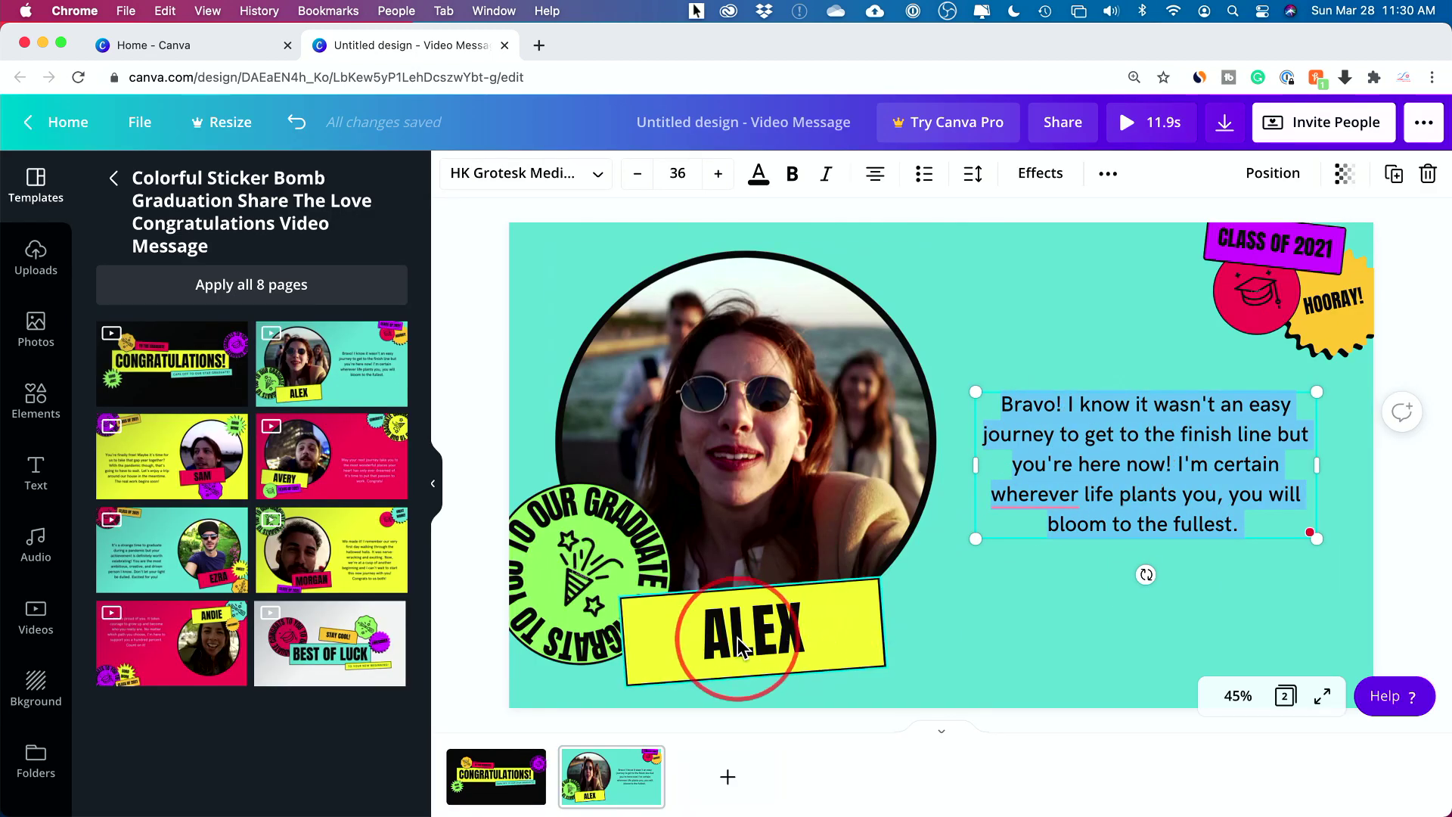
click(850, 587)
click(974, 588)
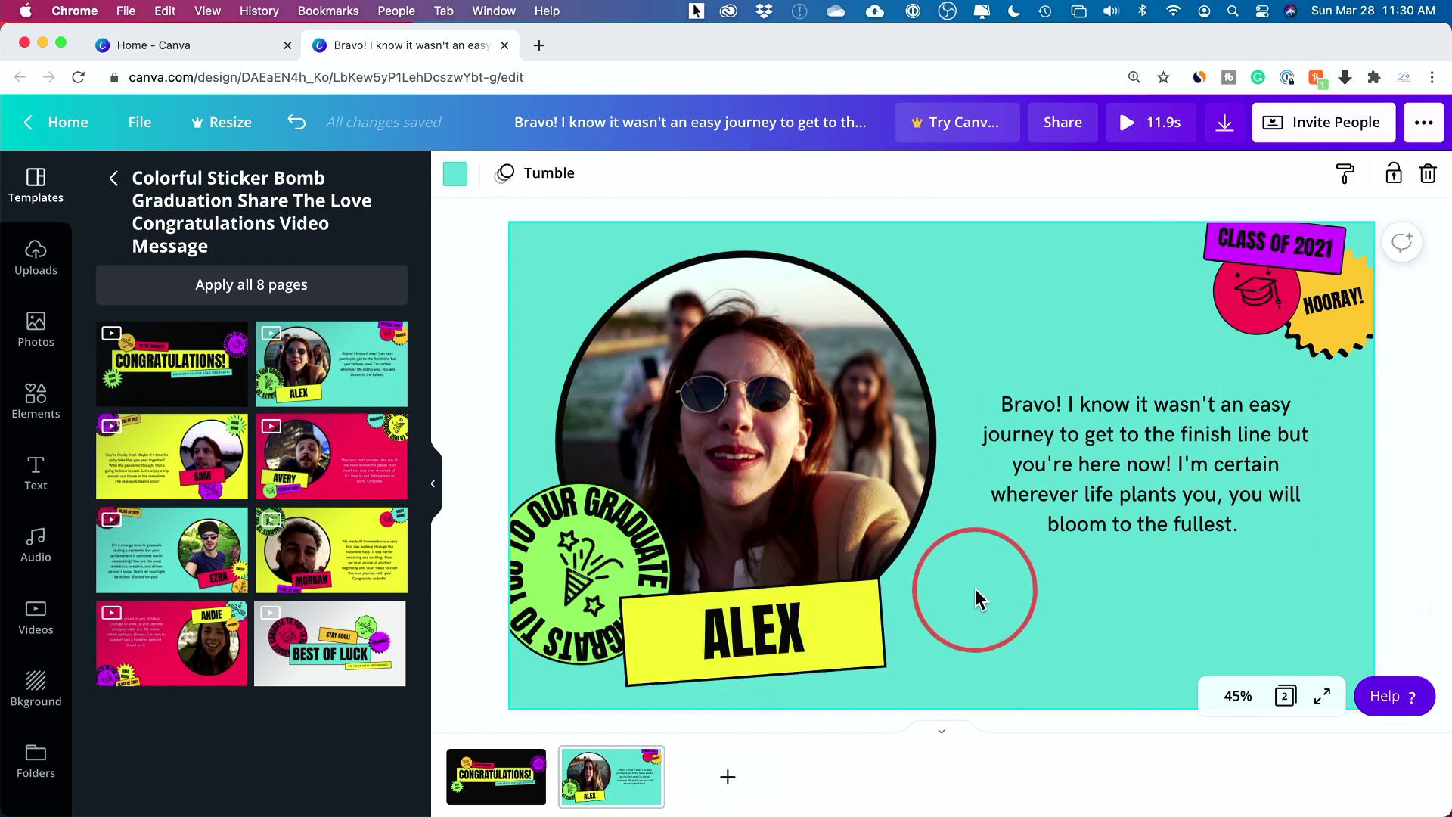
Delete the video clip inside the circular frame on the second page.
click(784, 427)
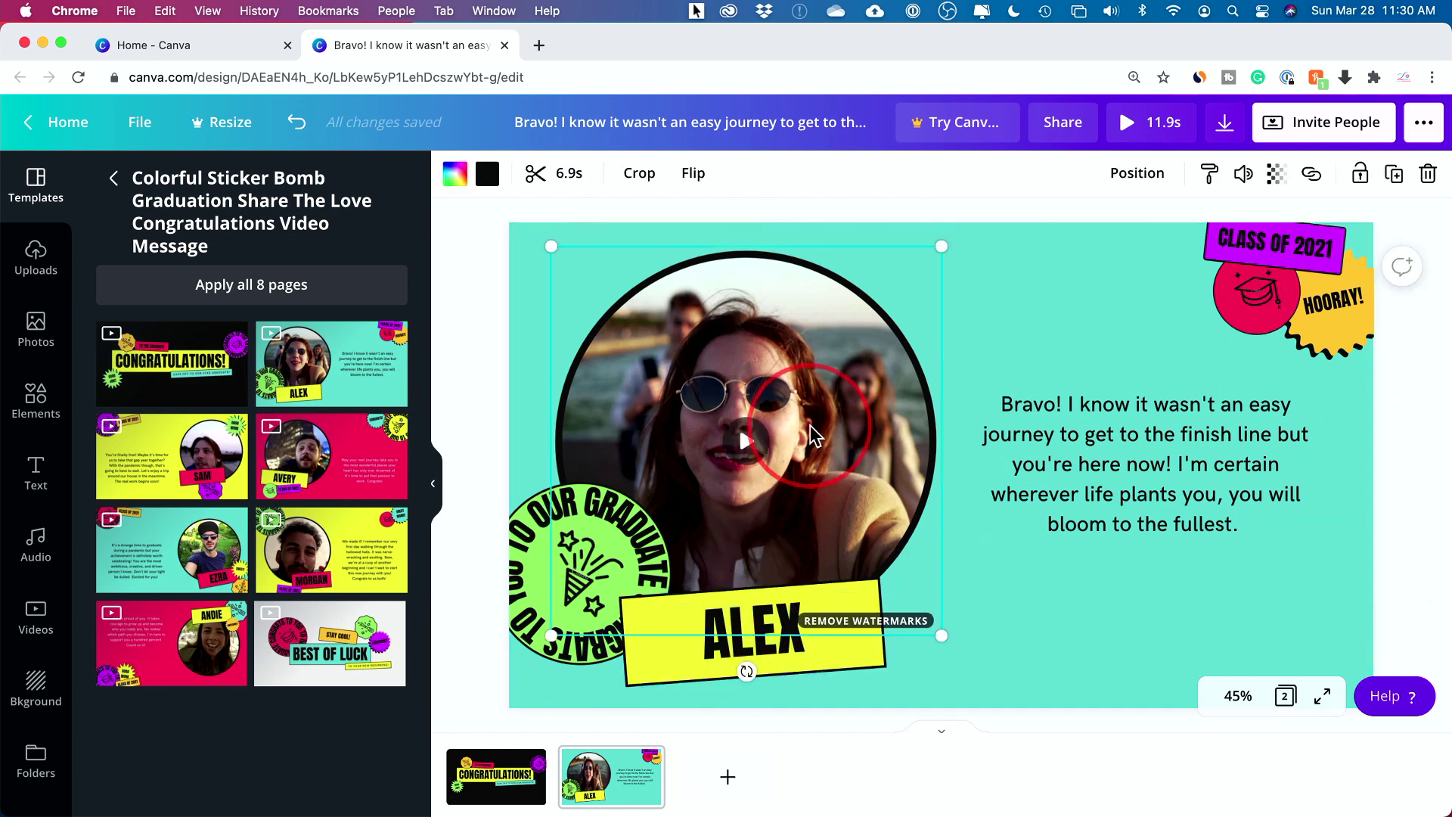
key(Delete)
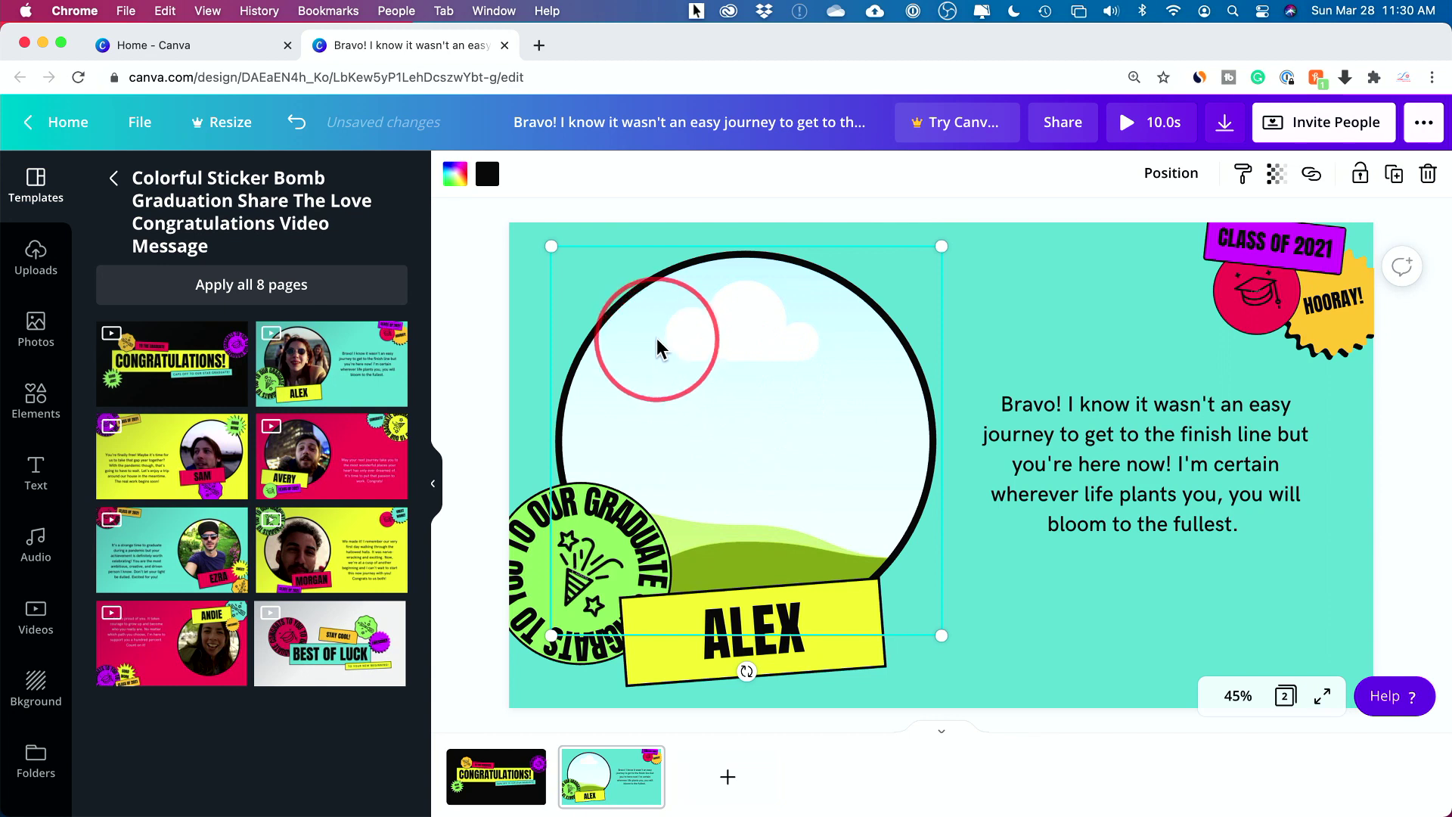
Return to the template list and undo all template edits back to a single blank page.
click(113, 183)
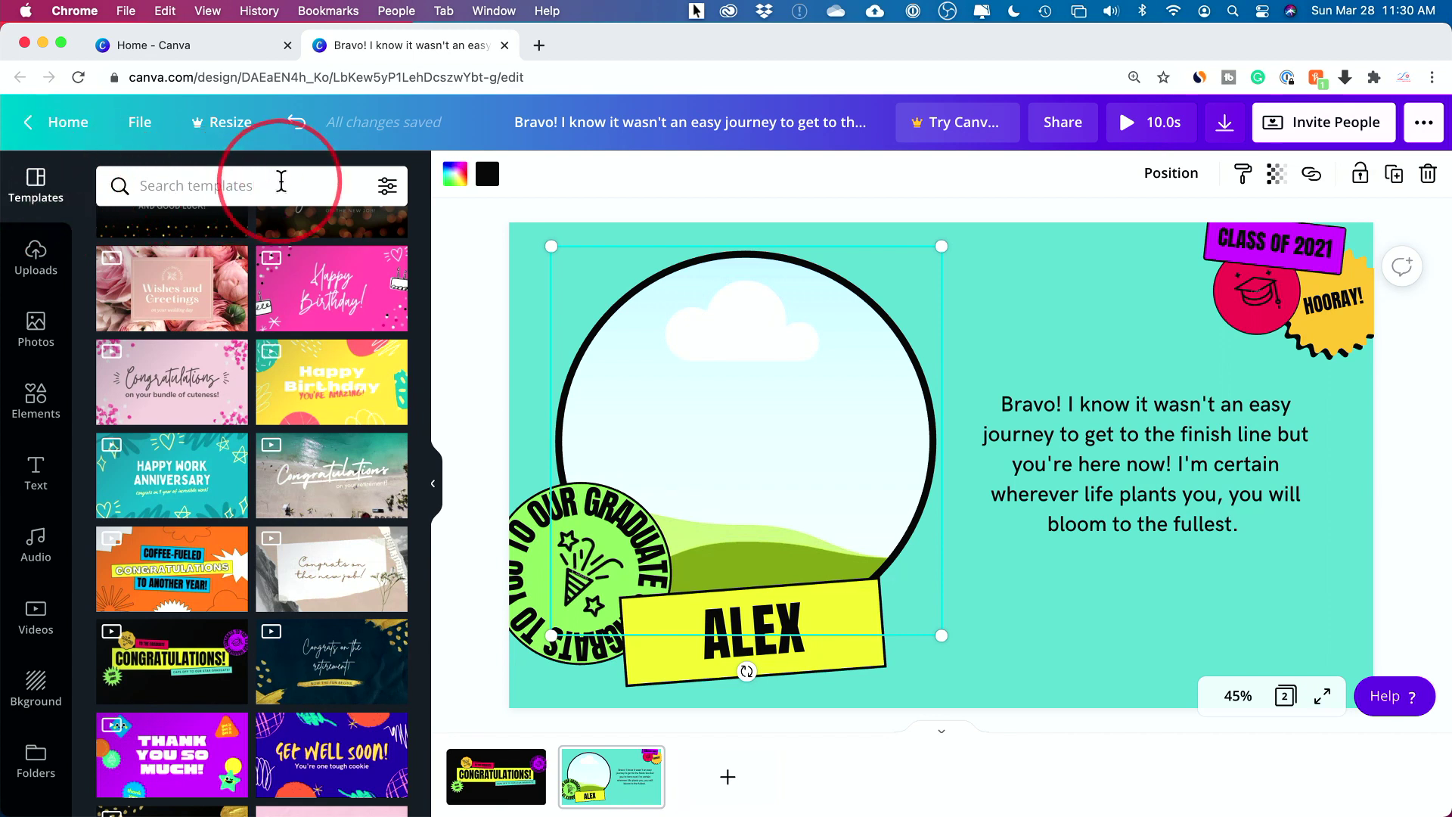
click(301, 133)
click(302, 133)
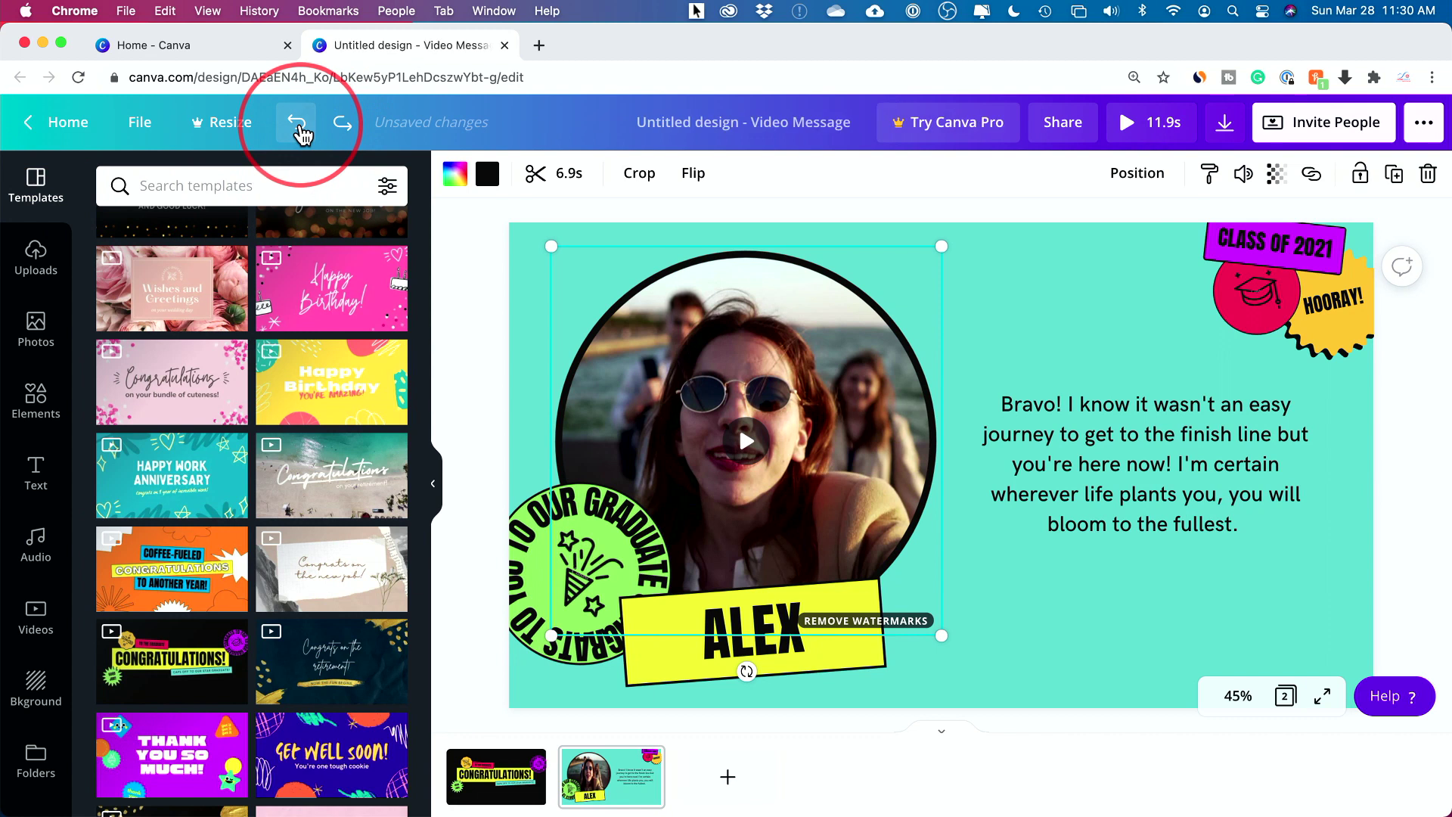
click(302, 133)
click(302, 133)
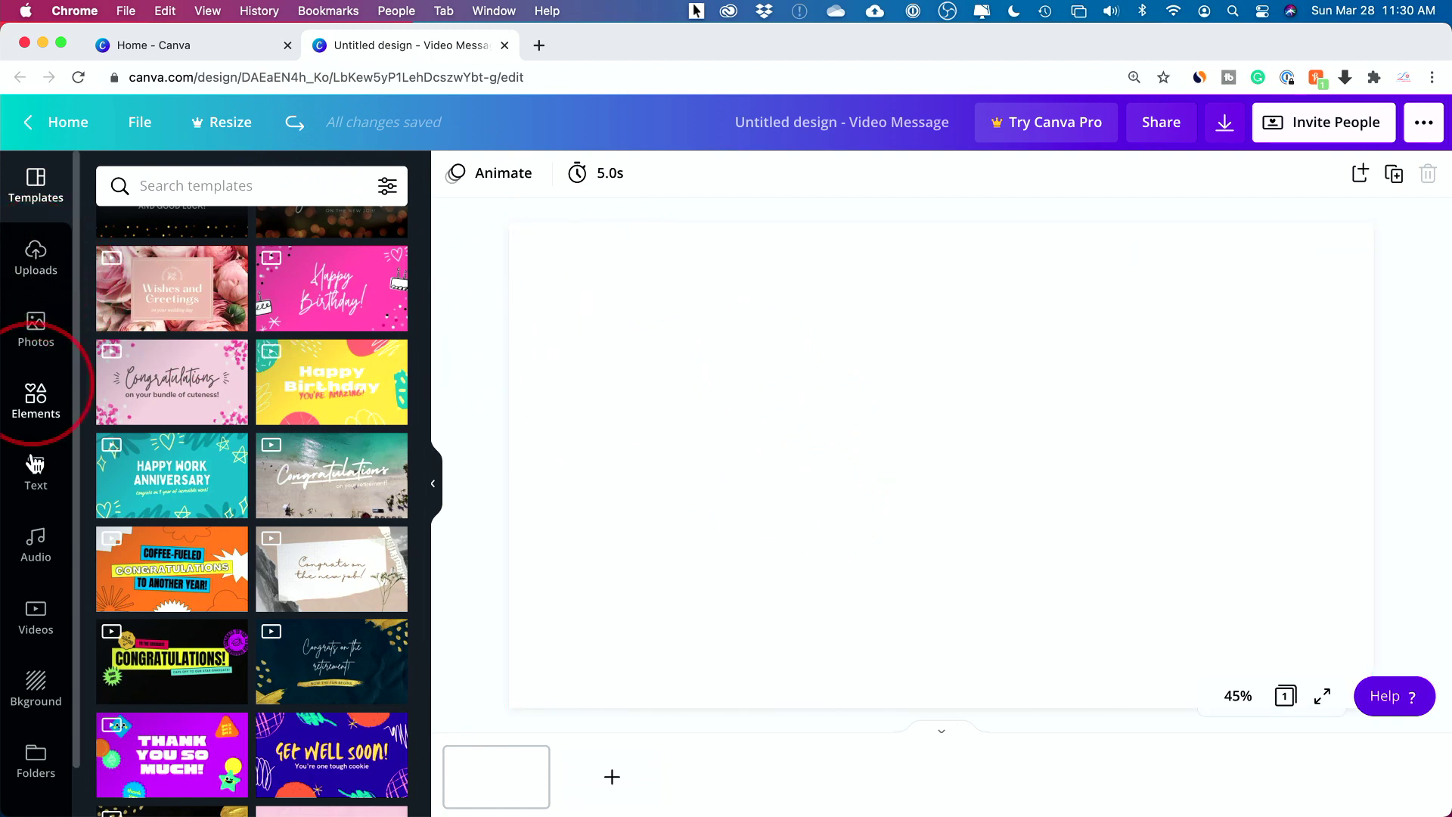
Browse the stock video library, including the Business category and its free and Pro clips, and clear the category search.
click(36, 628)
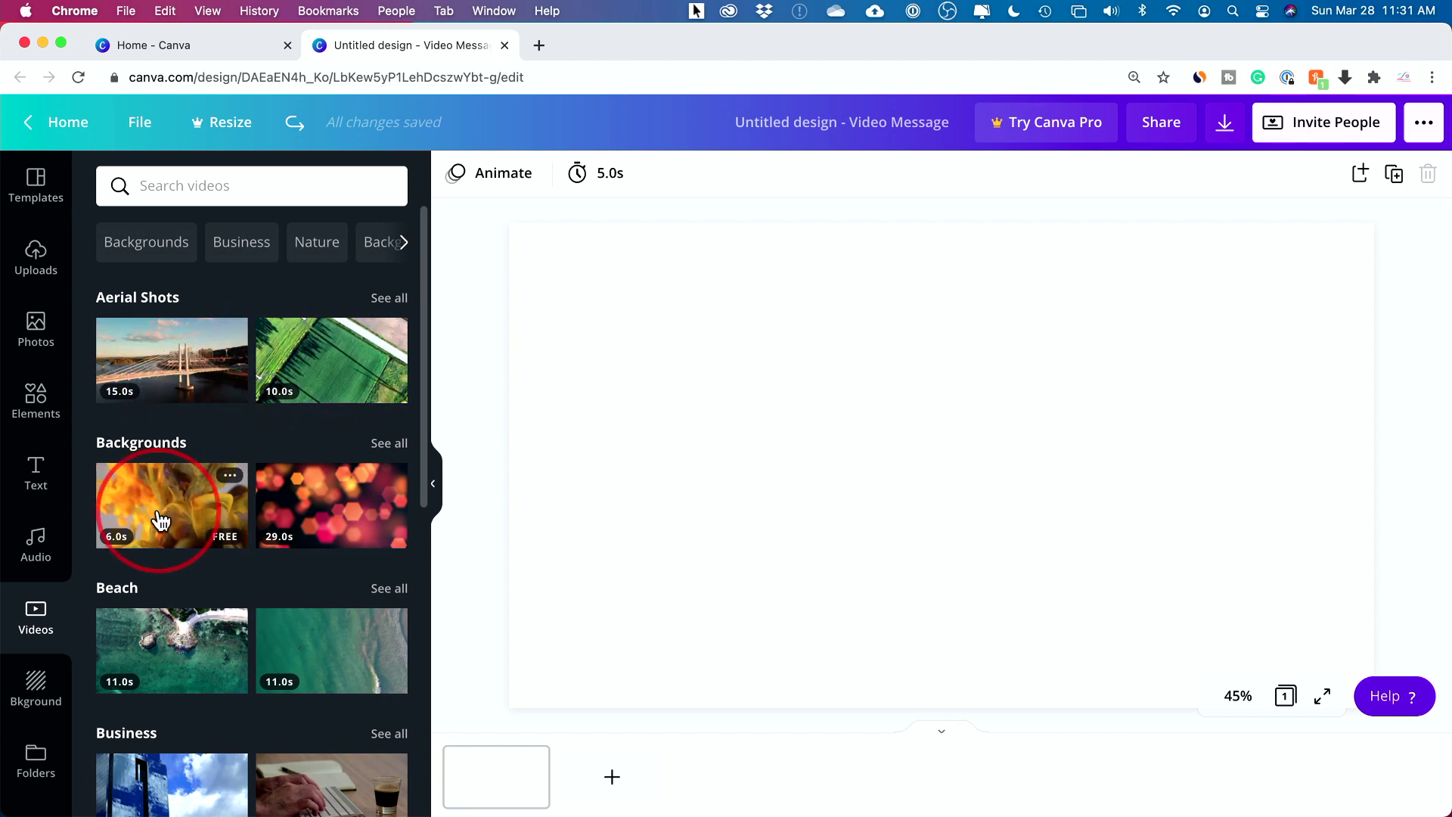
scroll(321, 609, down, 8)
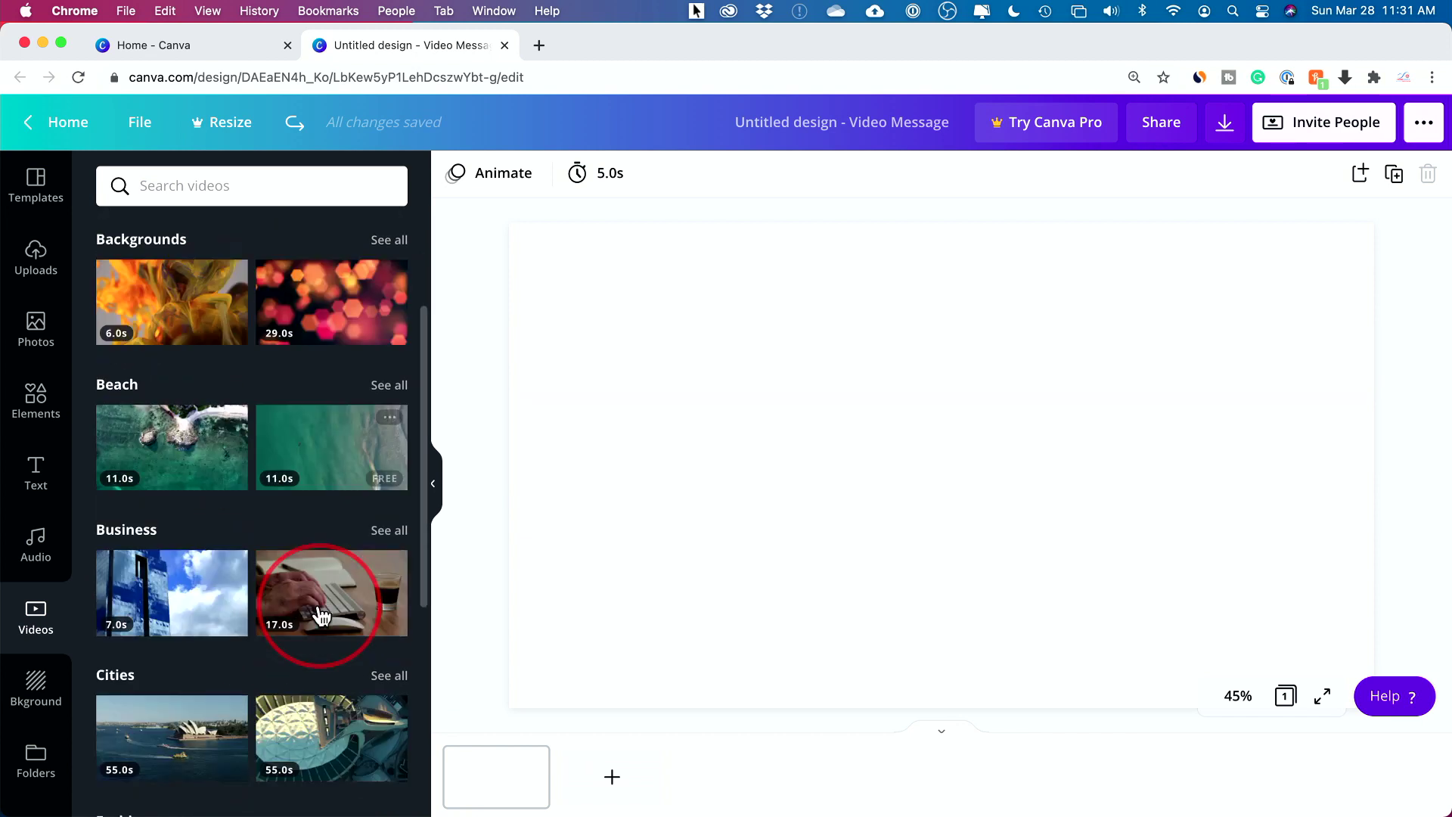
scroll(319, 586, down, 5)
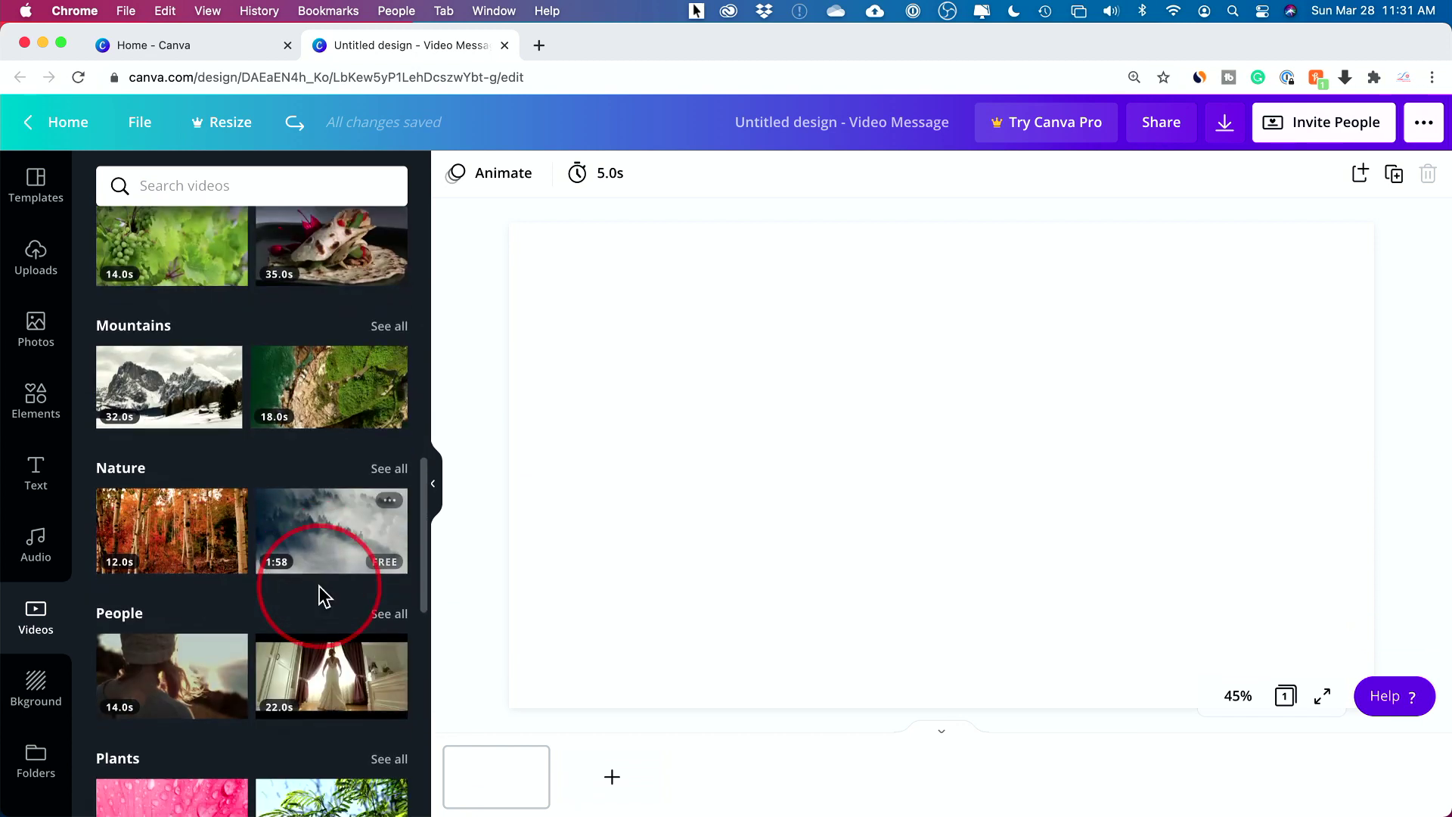
scroll(318, 540, down, 3)
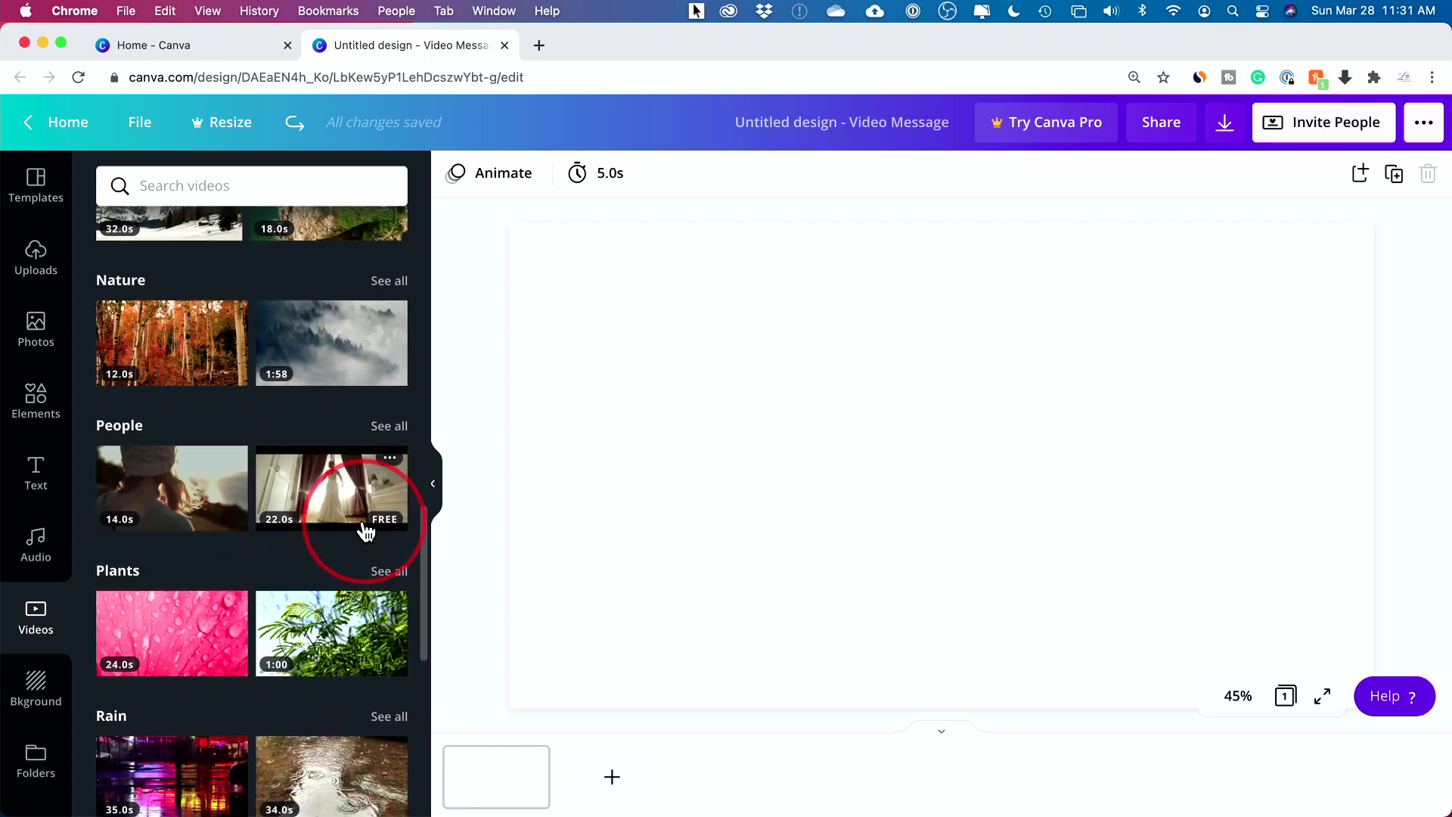
scroll(365, 532, up, 15)
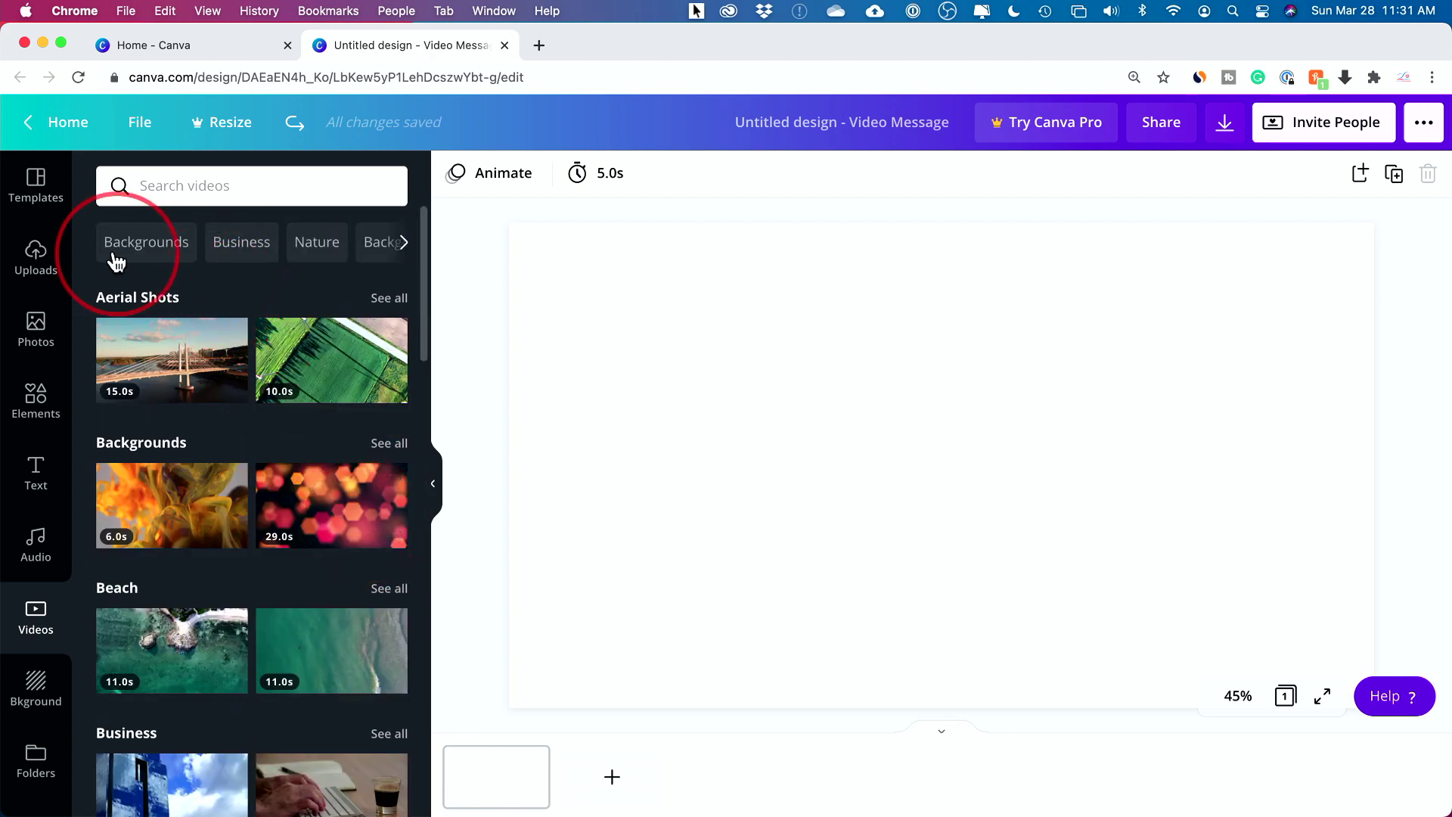
click(239, 243)
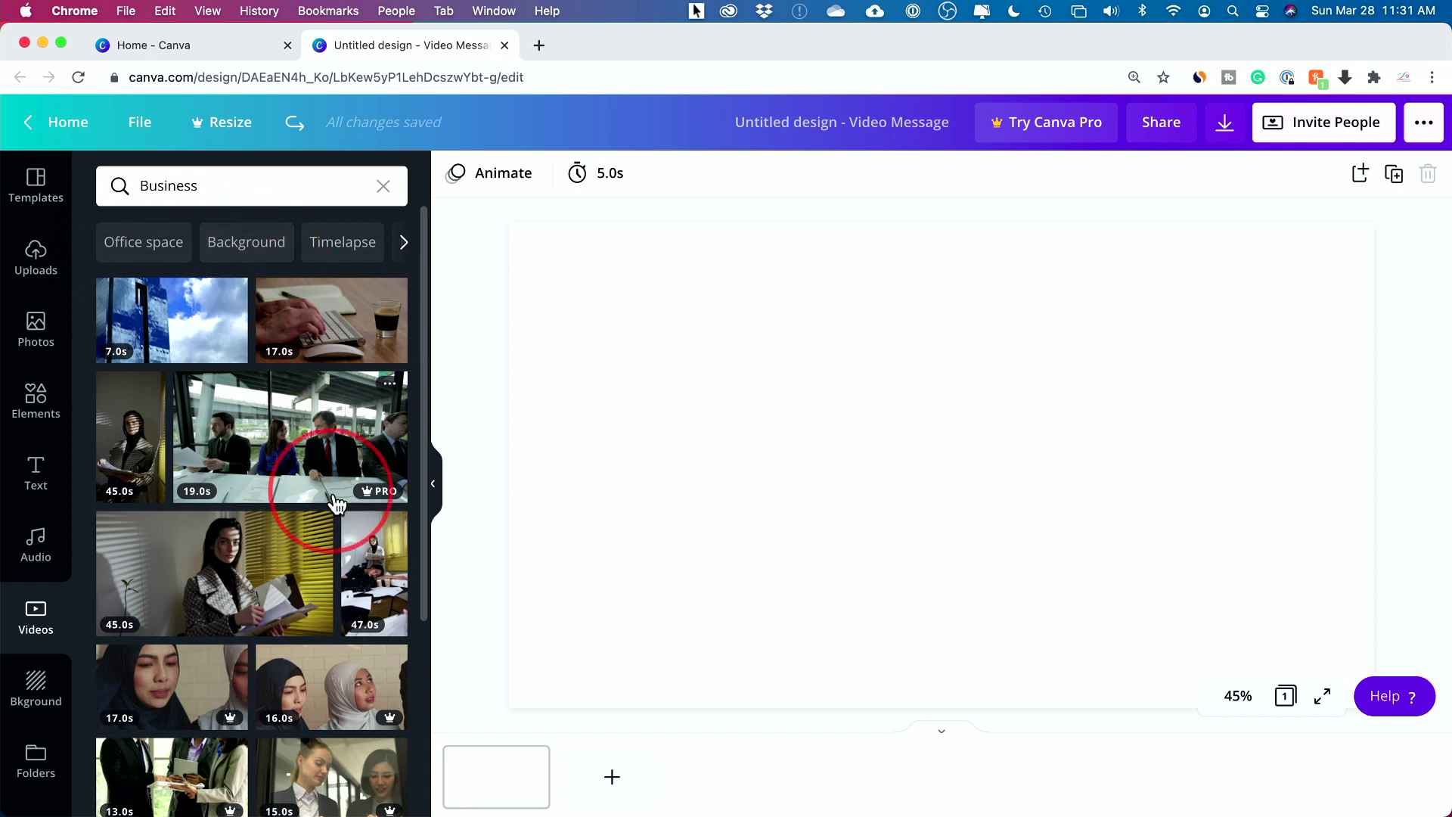
mouse_move(382, 495)
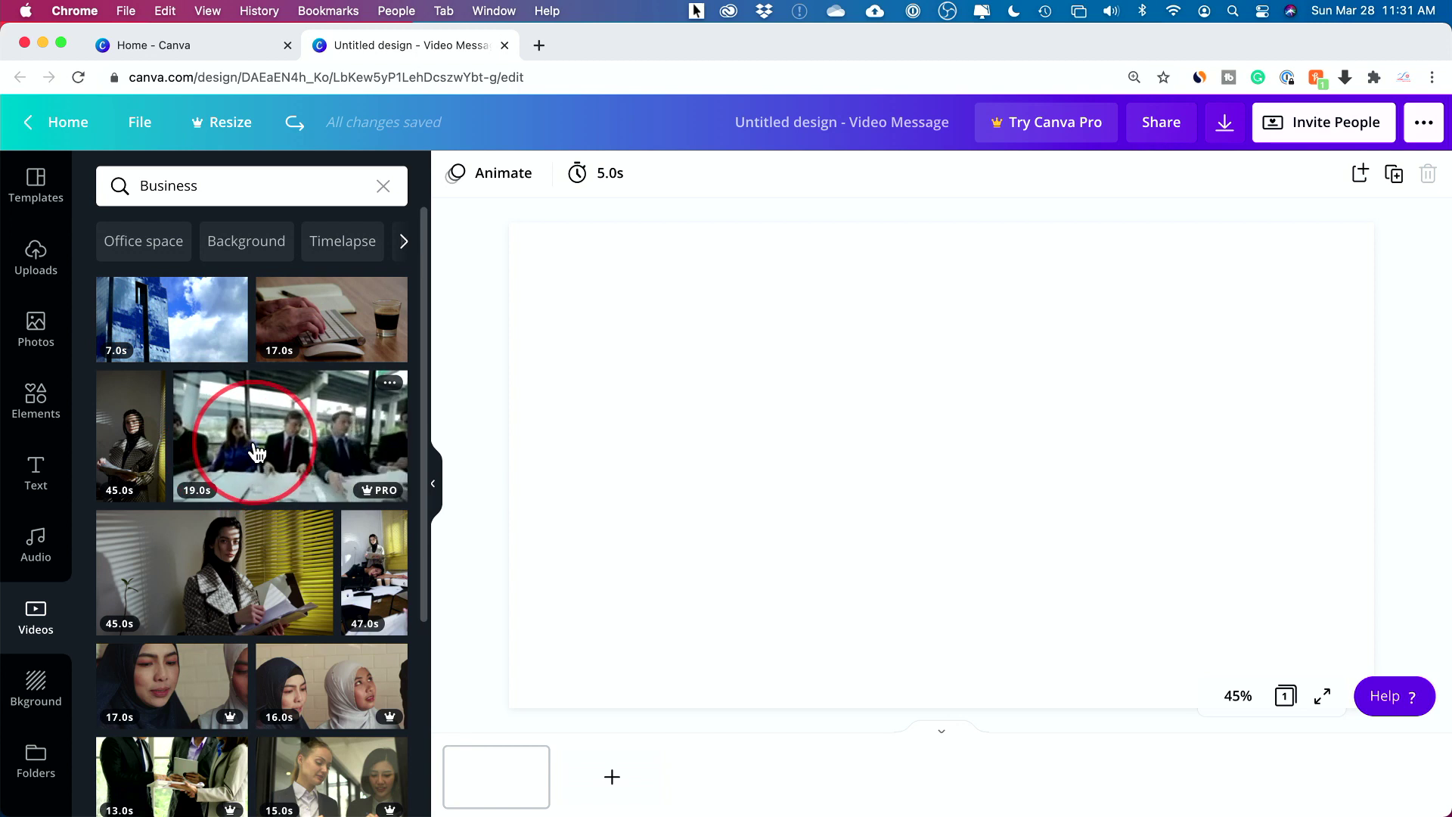
click(382, 186)
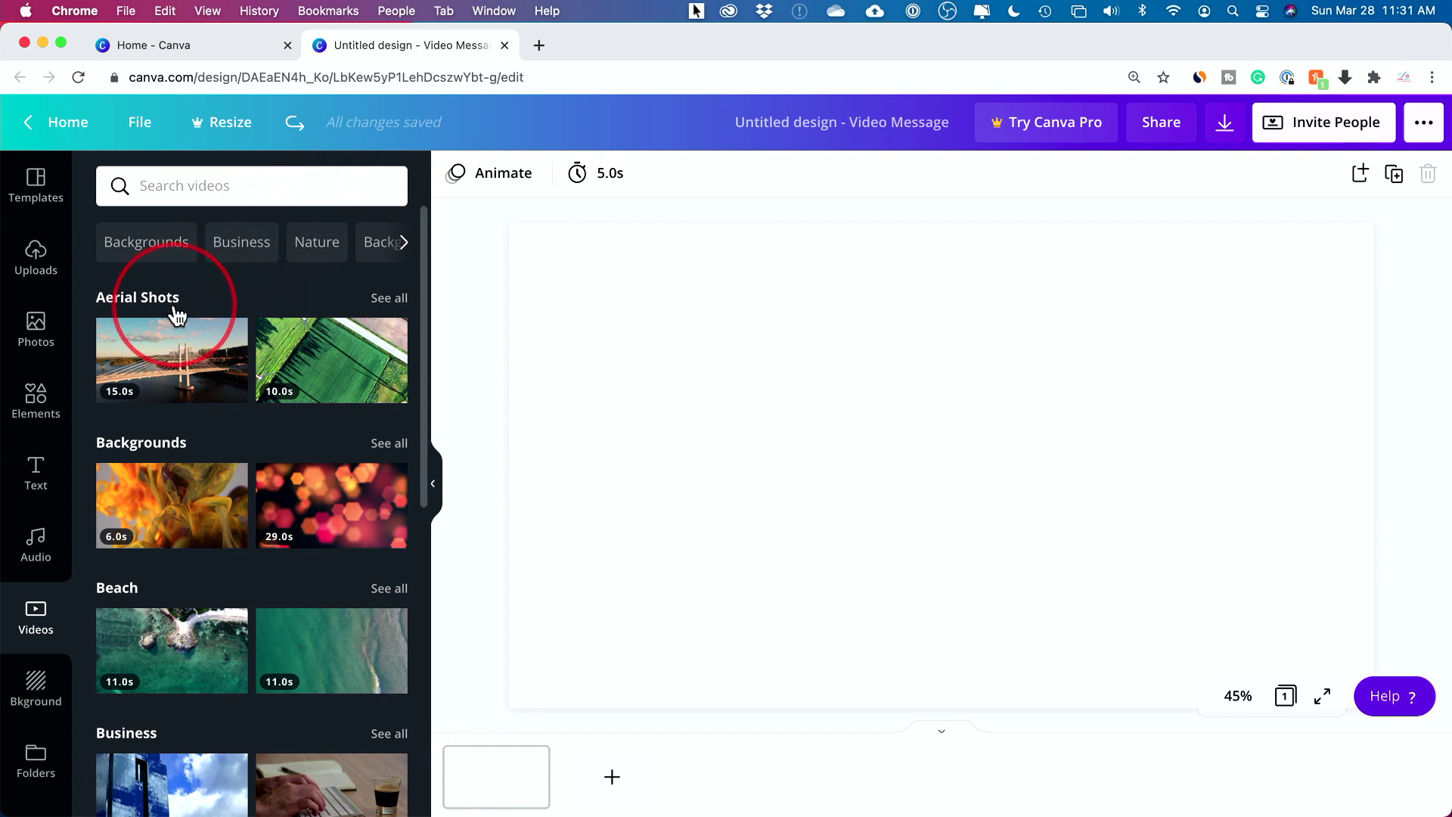
Add the 15-second bridge clip from the Aerial Shots stock videos to the blank page.
click(169, 366)
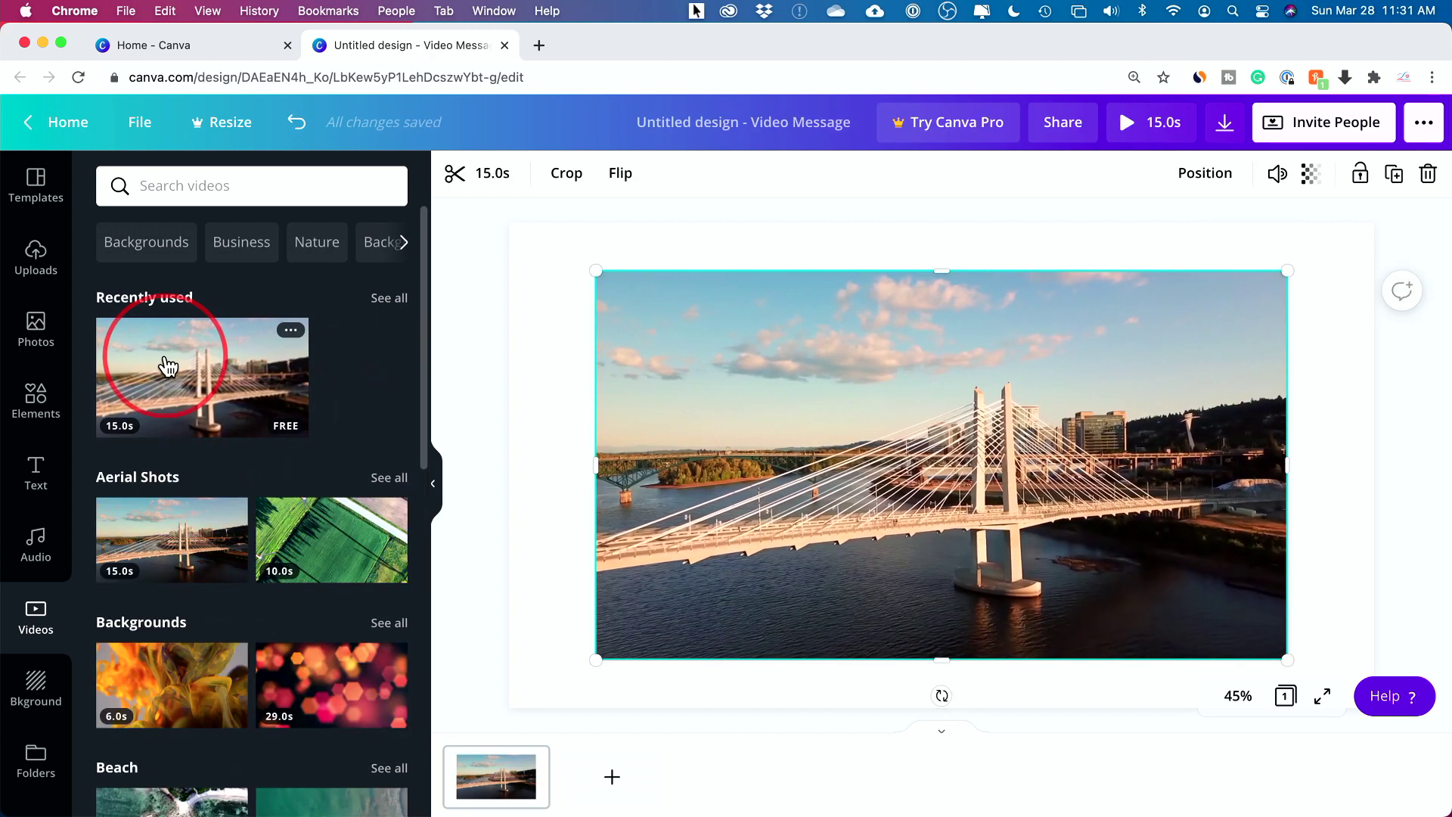
click(1090, 409)
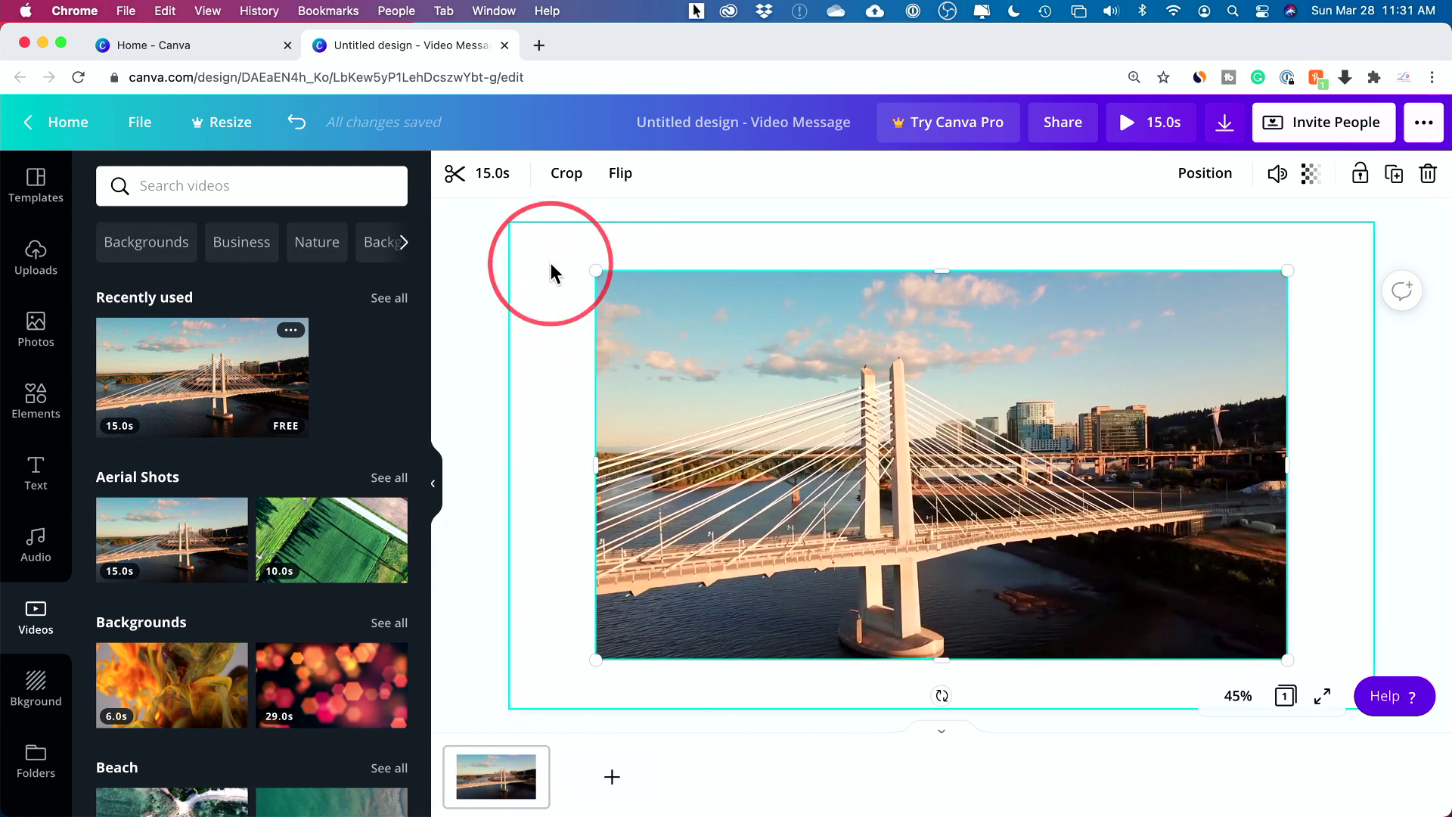
Try enlarging the bridge clip from two opposite corners to fill the page, and undo both resizes.
mouse_move(625, 315)
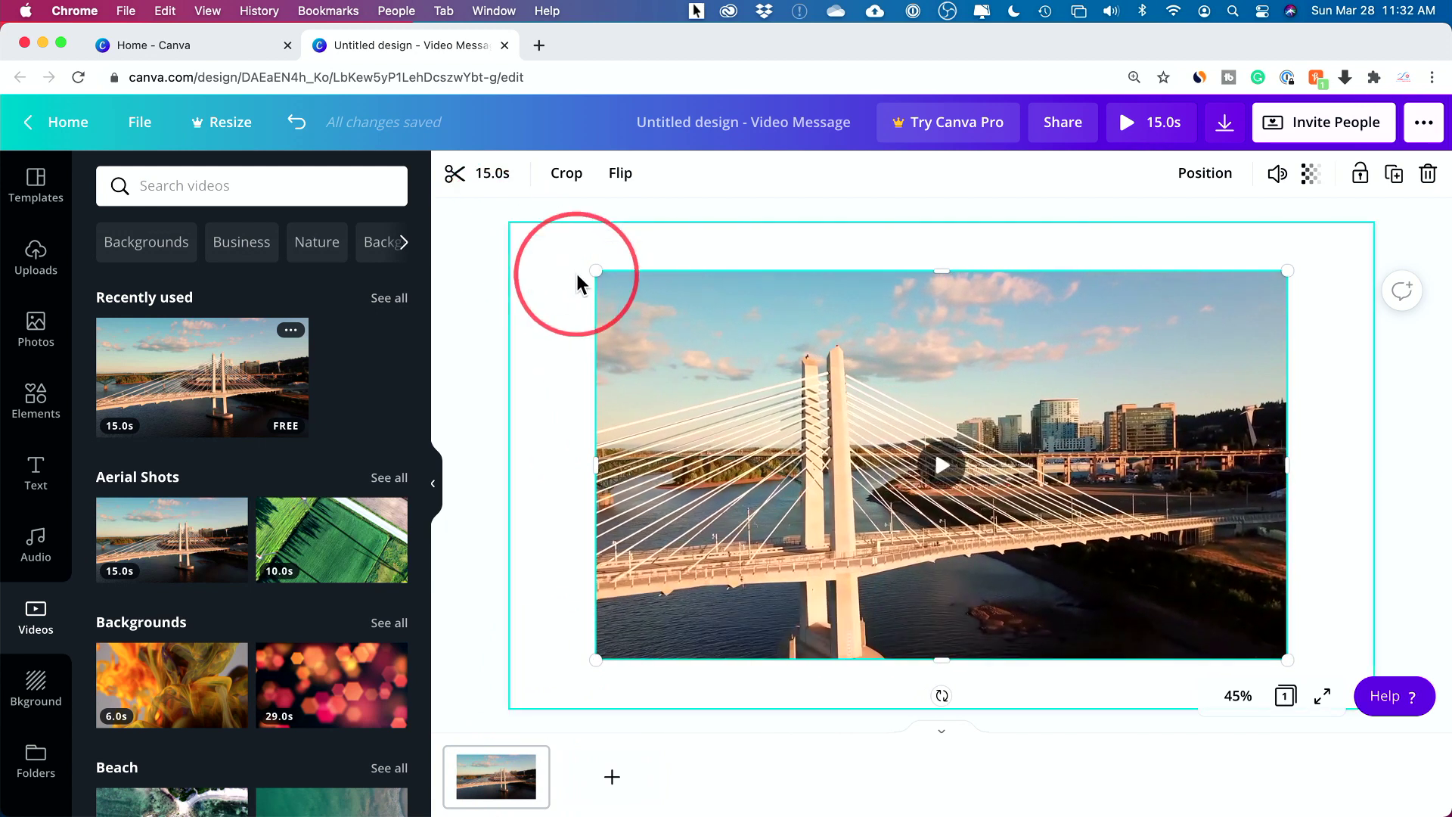
drag(595, 271, 504, 227)
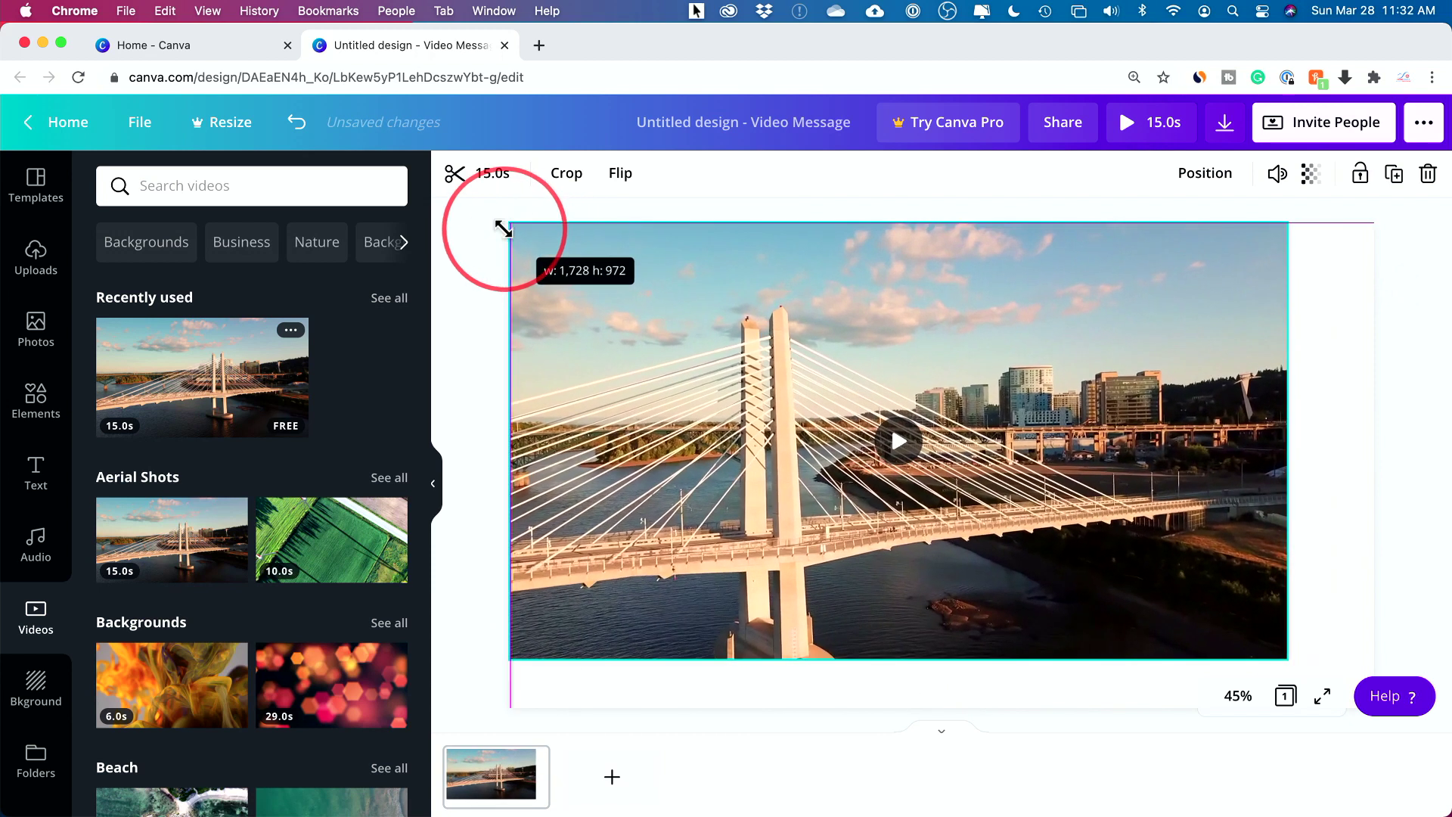
drag(1288, 658, 1387, 715)
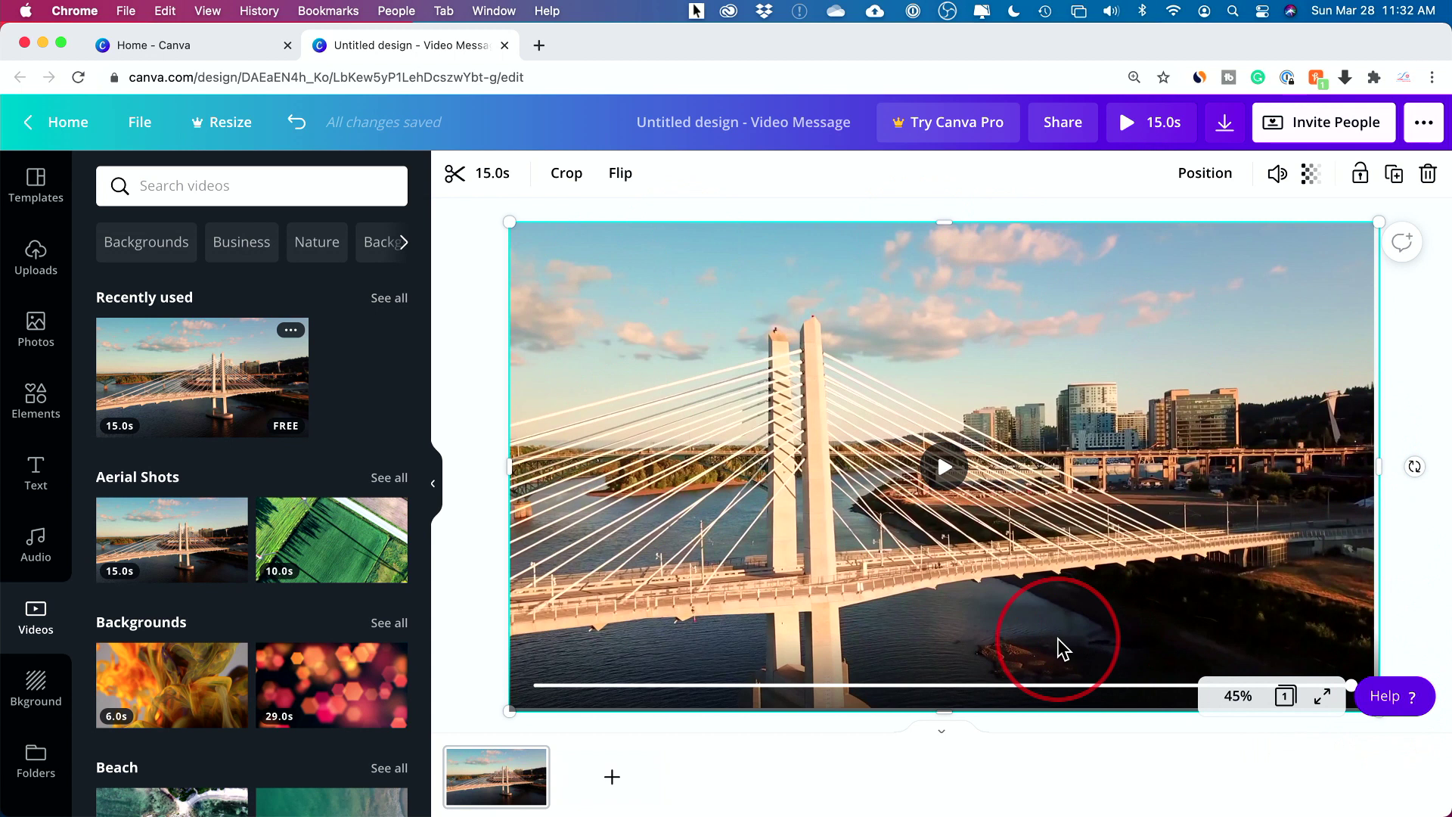
click(296, 122)
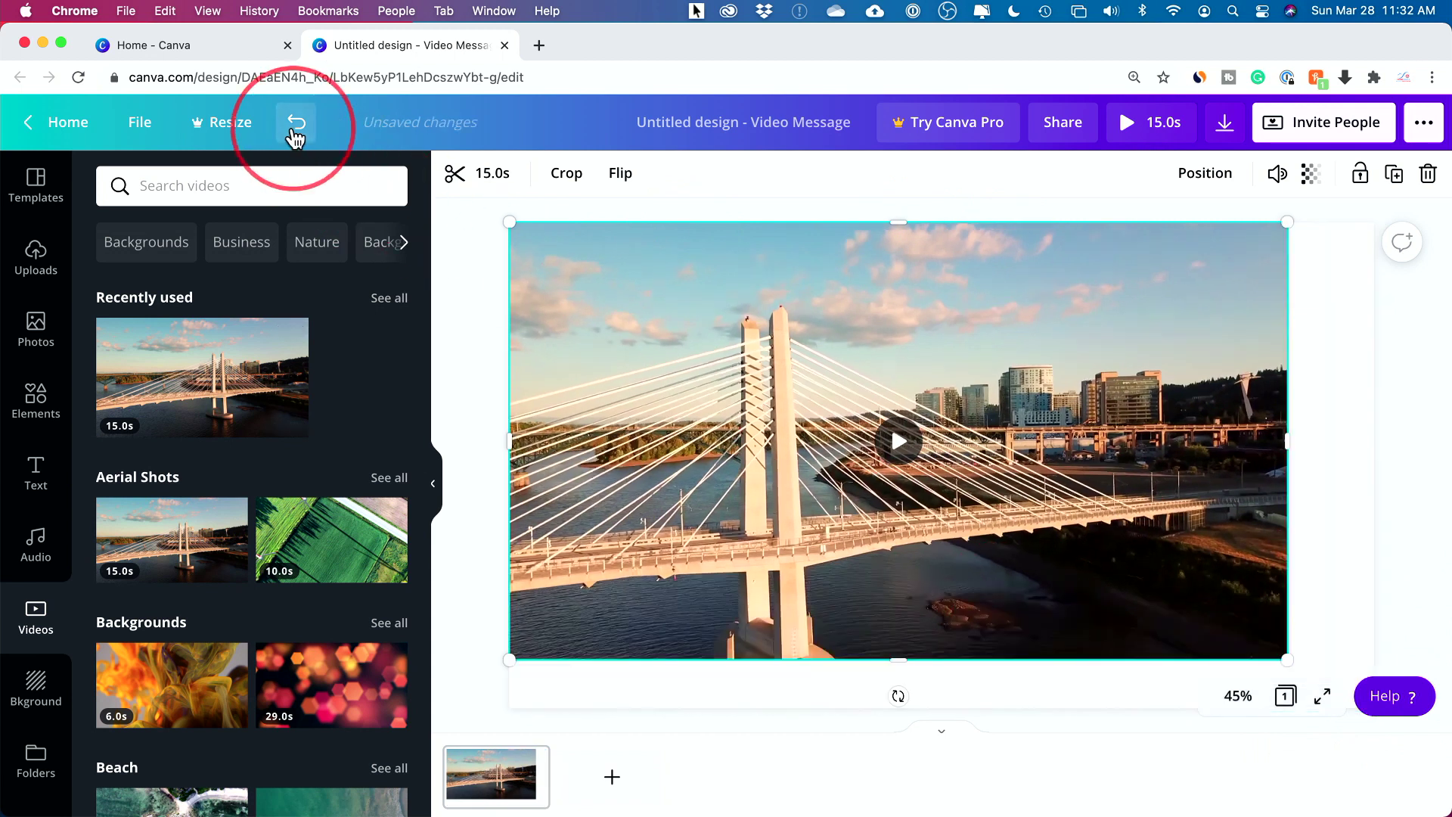
click(297, 122)
Set the bridge video as the page background and preview the video full width.
right_click(853, 412)
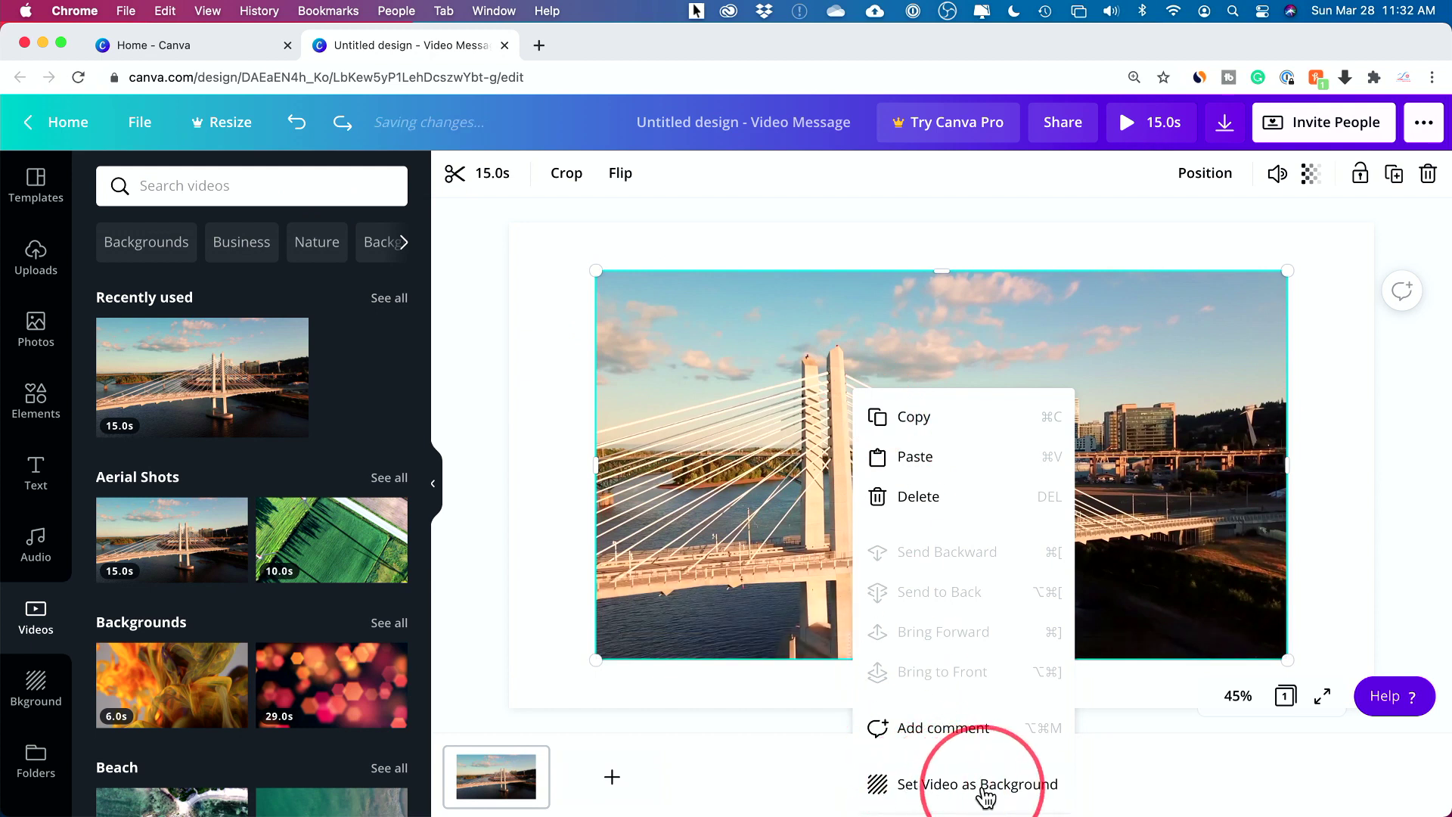
click(1009, 786)
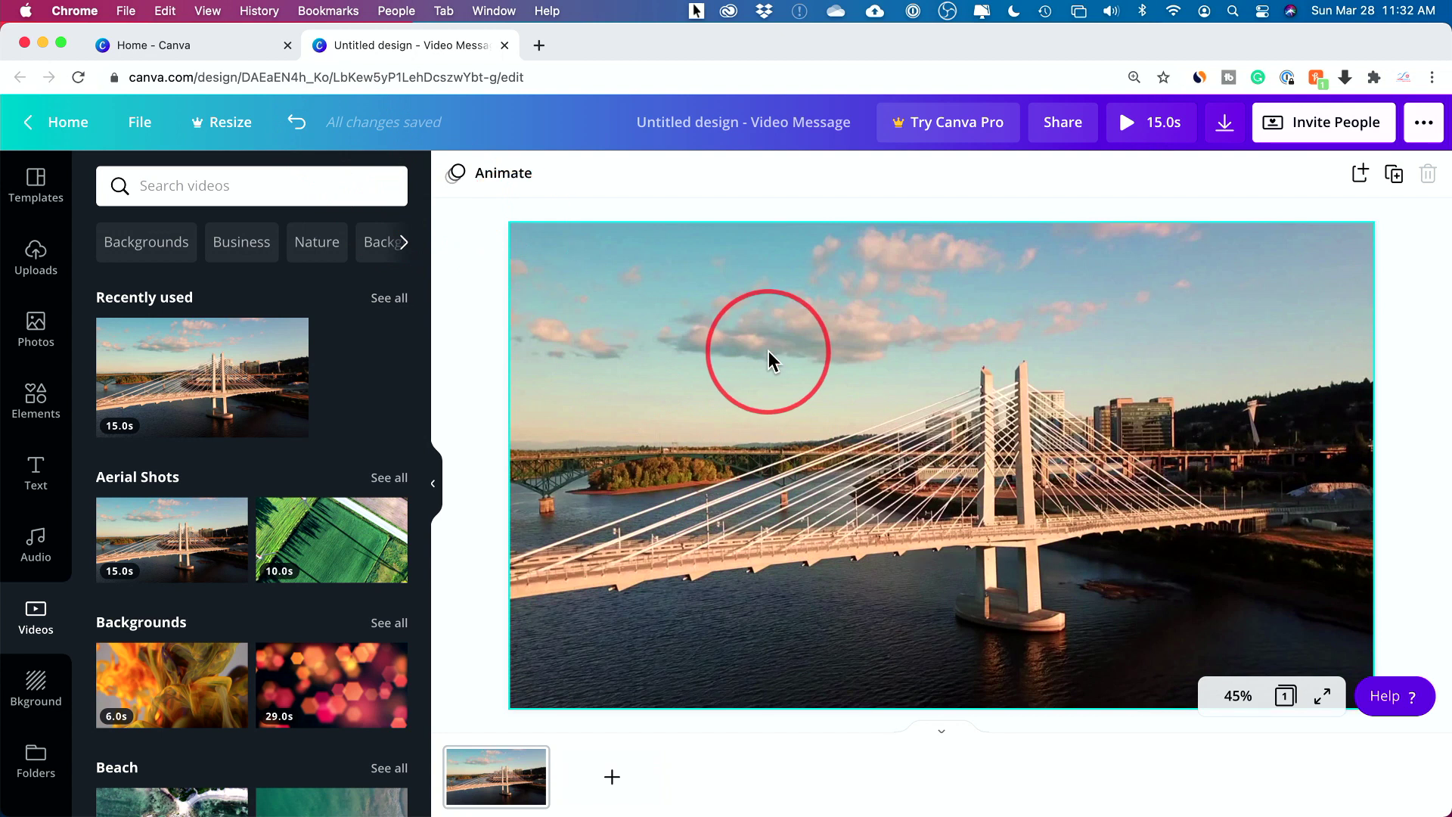
click(1149, 133)
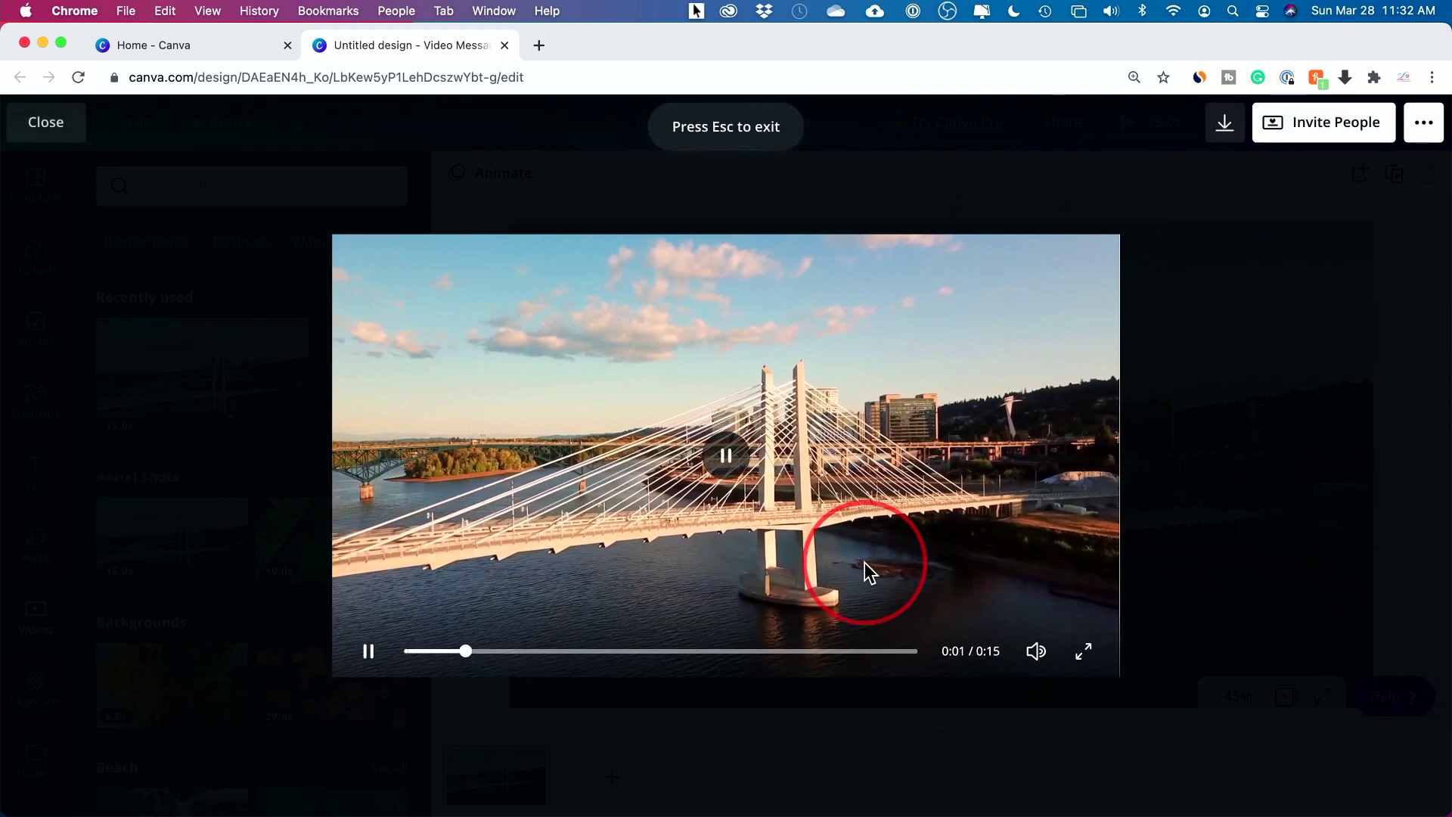
key(Escape)
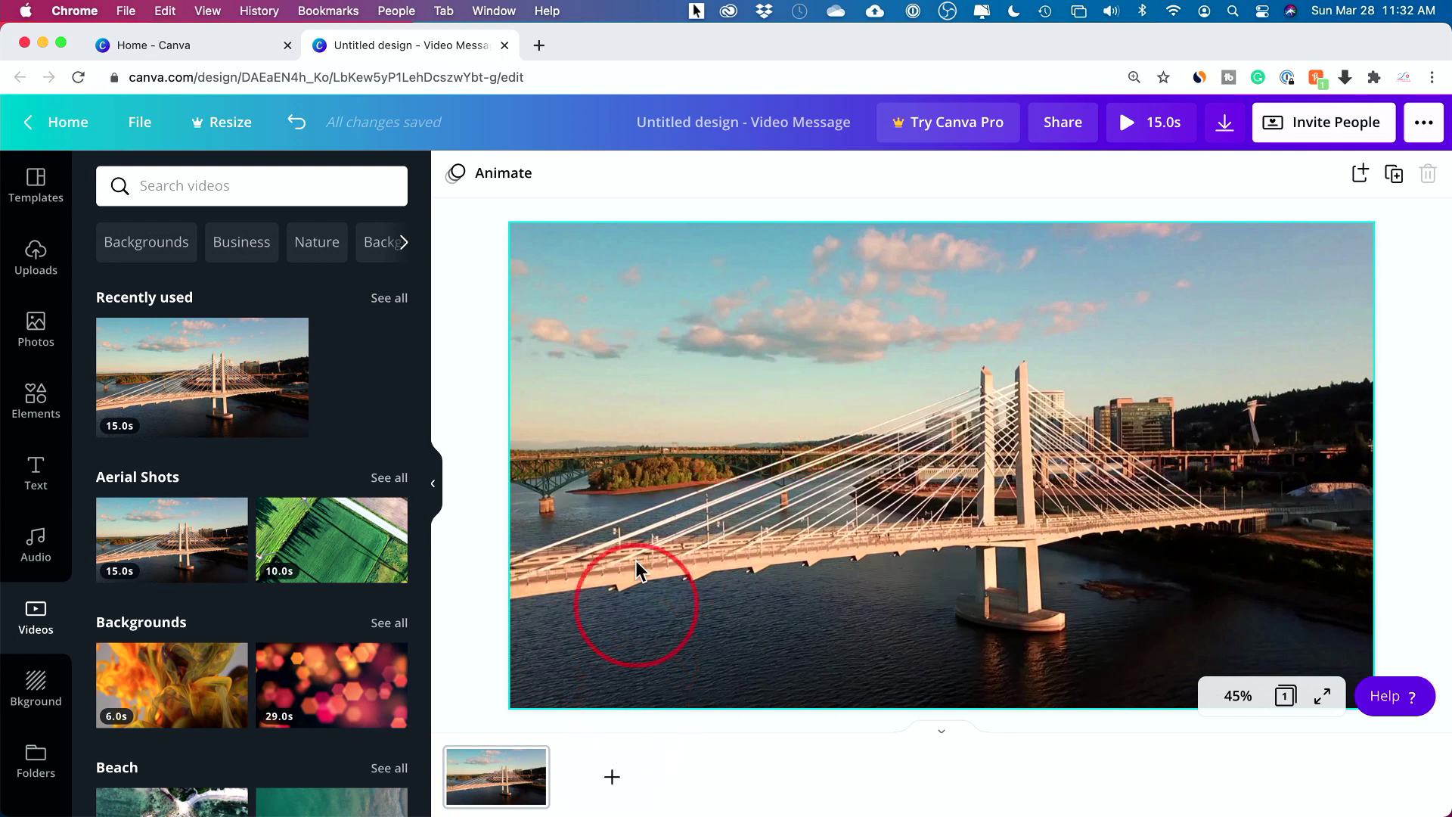
Trim the start and end of the bridge background clip to a 4.8-second section.
click(732, 401)
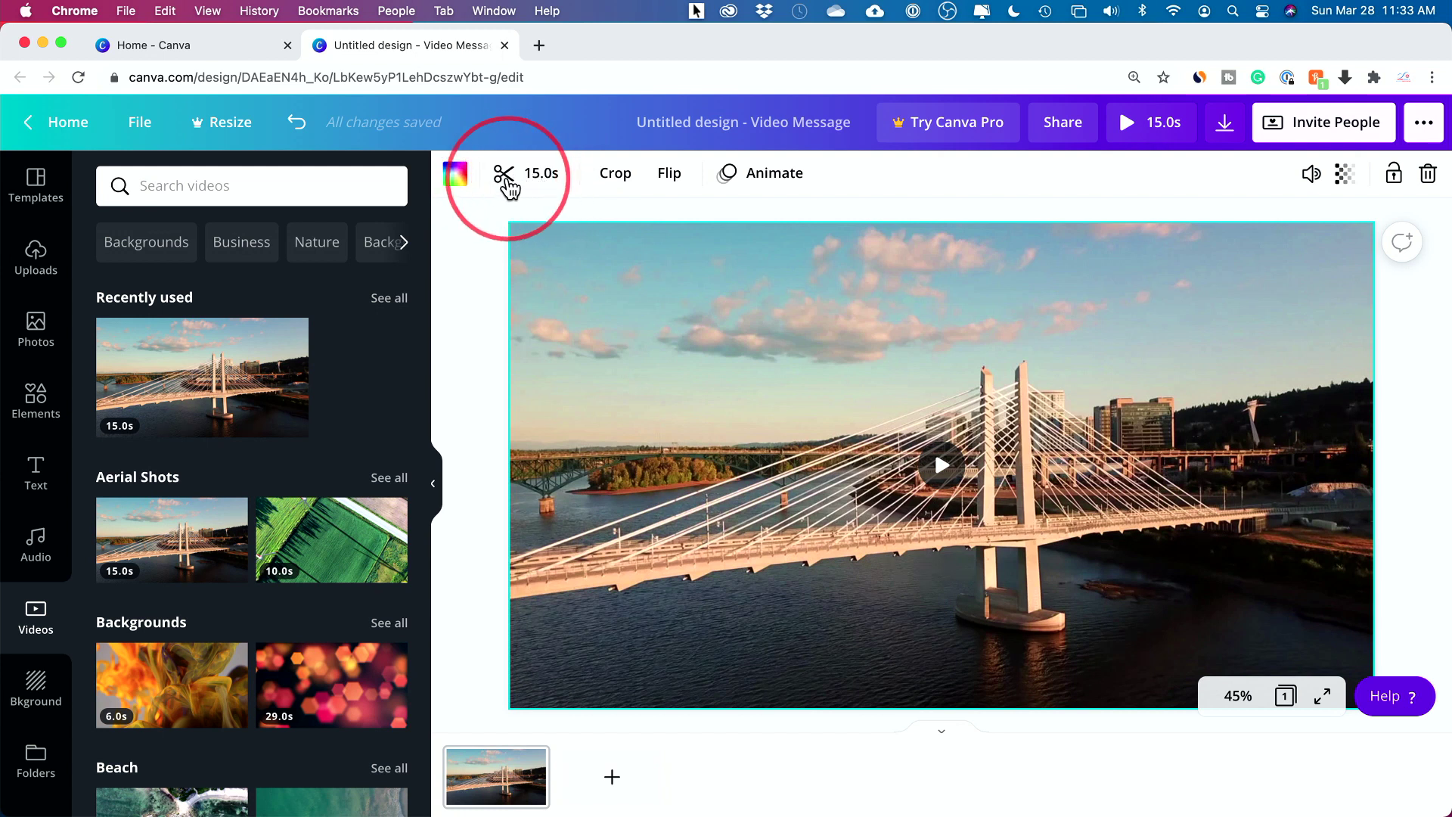
click(505, 180)
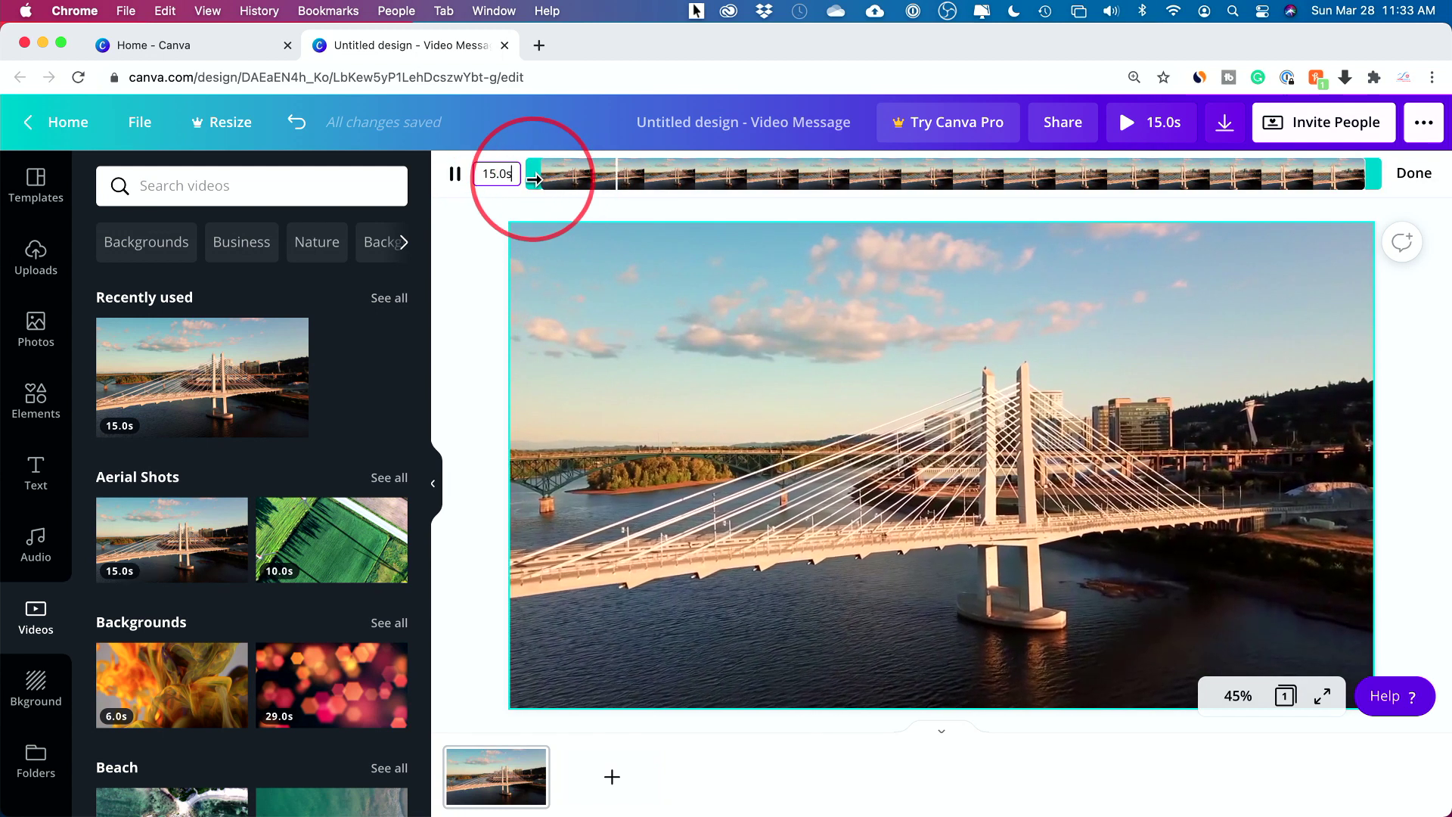
drag(534, 176, 748, 179)
drag(1372, 176, 953, 177)
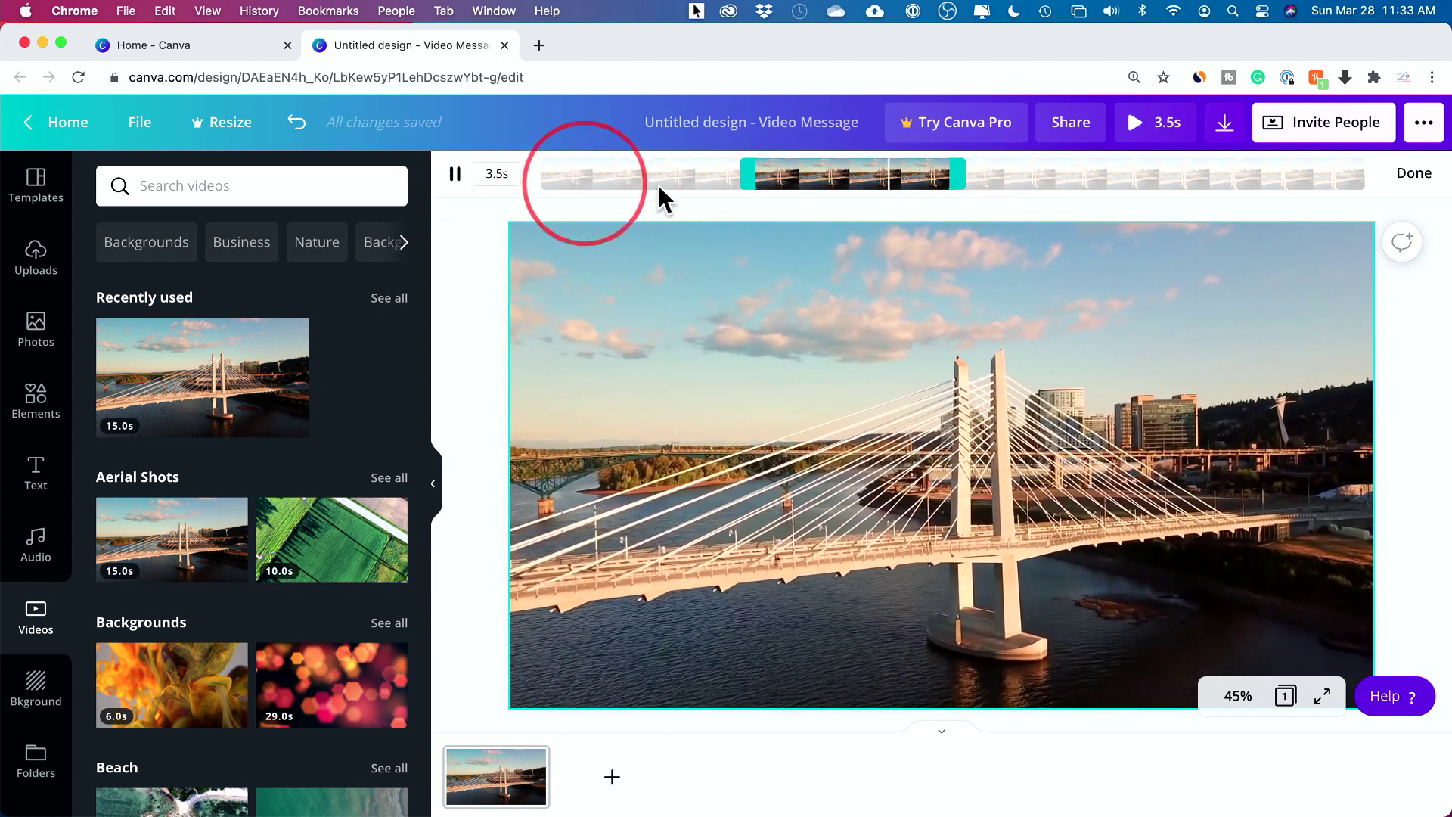
drag(959, 176, 1025, 180)
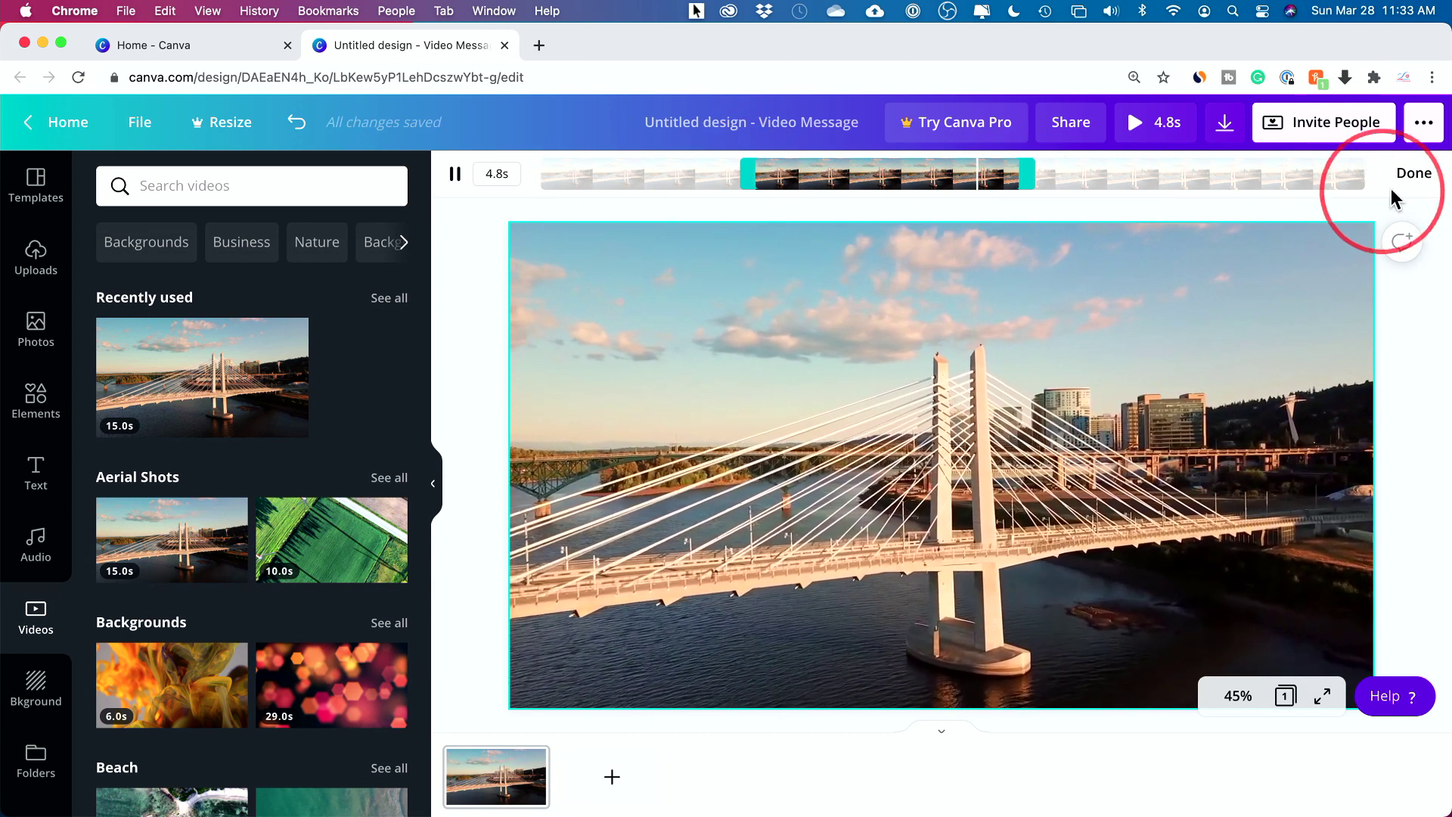
click(1411, 178)
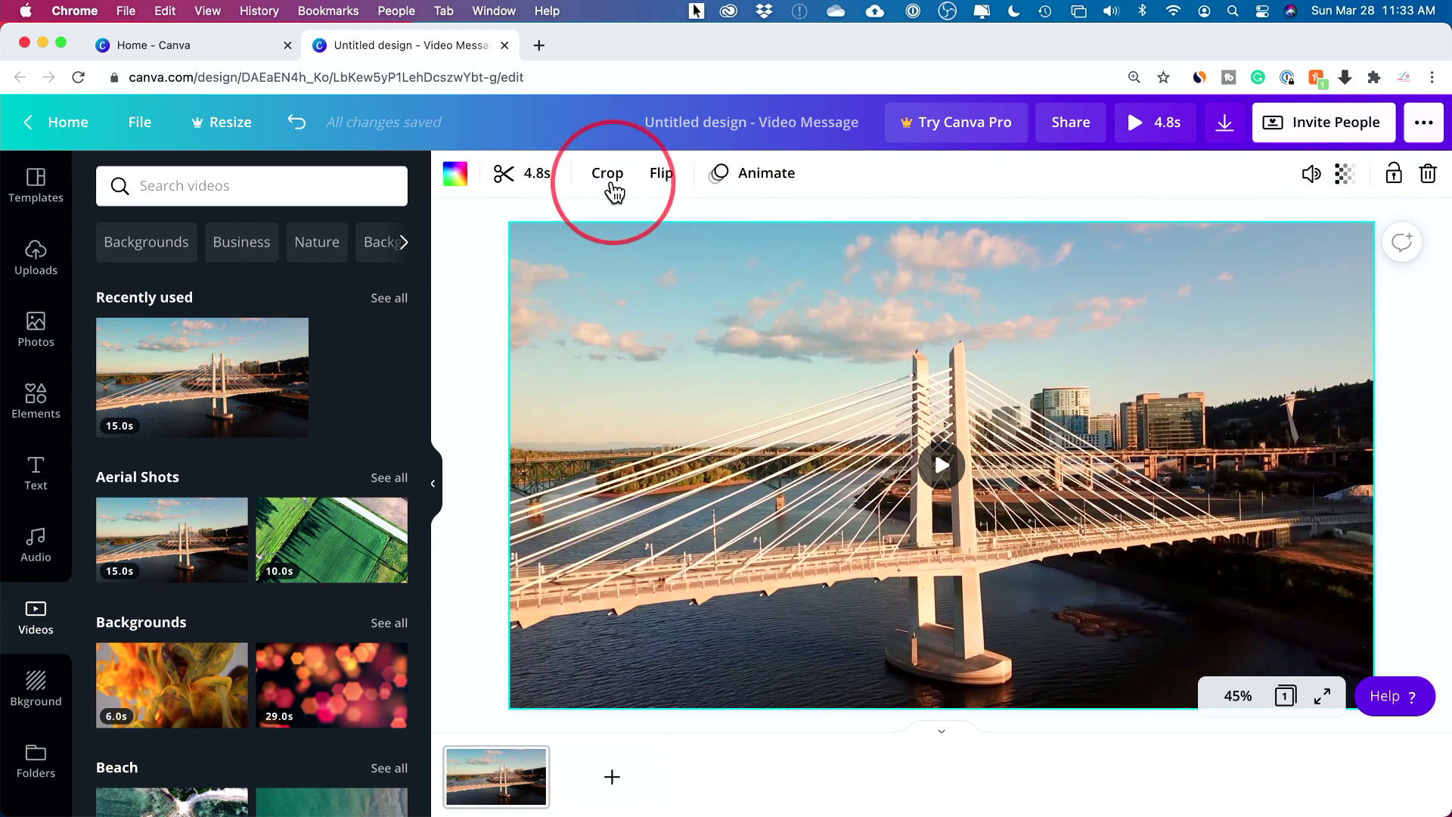
Detach the bridge video from the background and crop away roughly the left fifth of its frame.
right_click(724, 327)
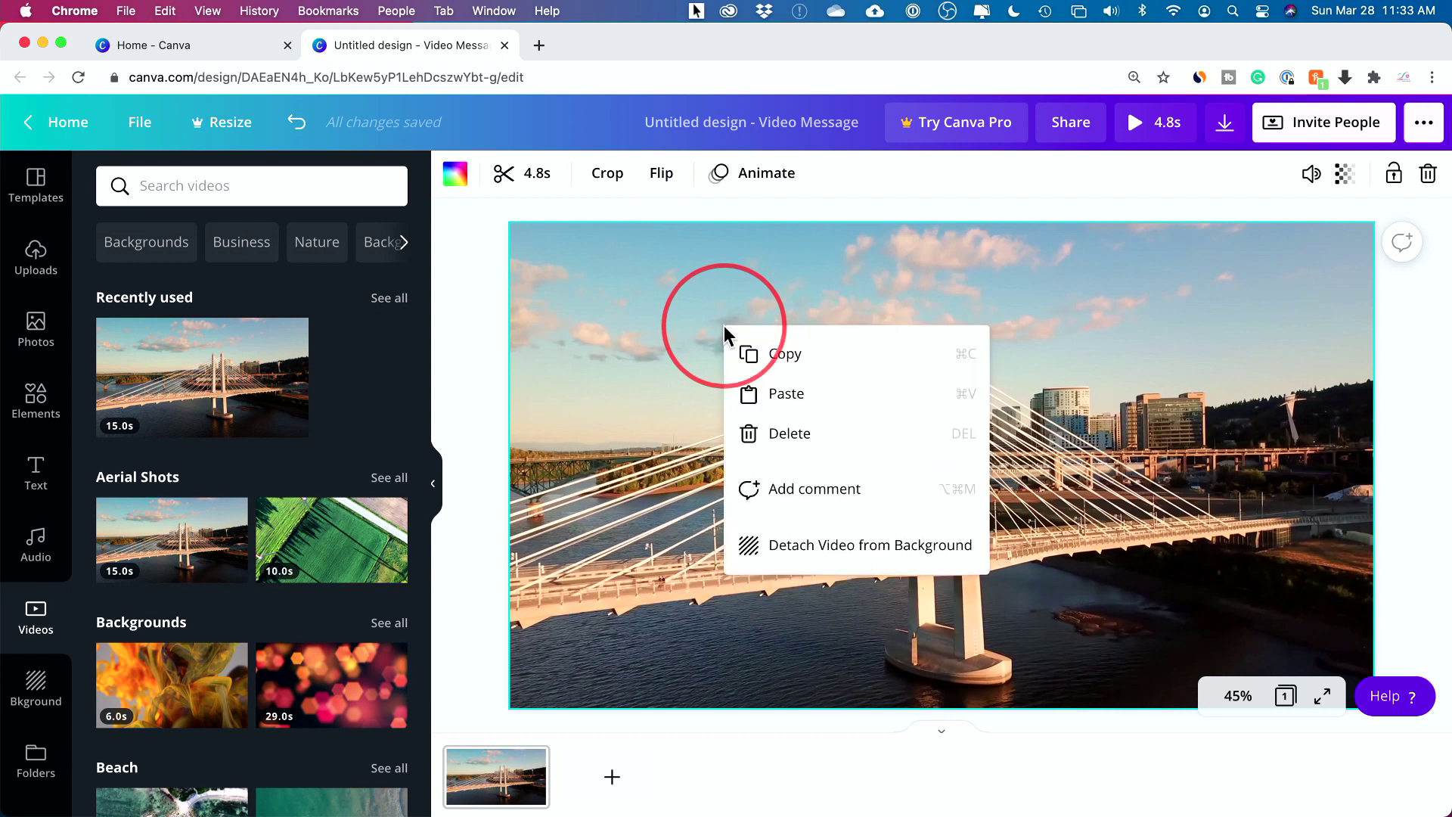
click(779, 546)
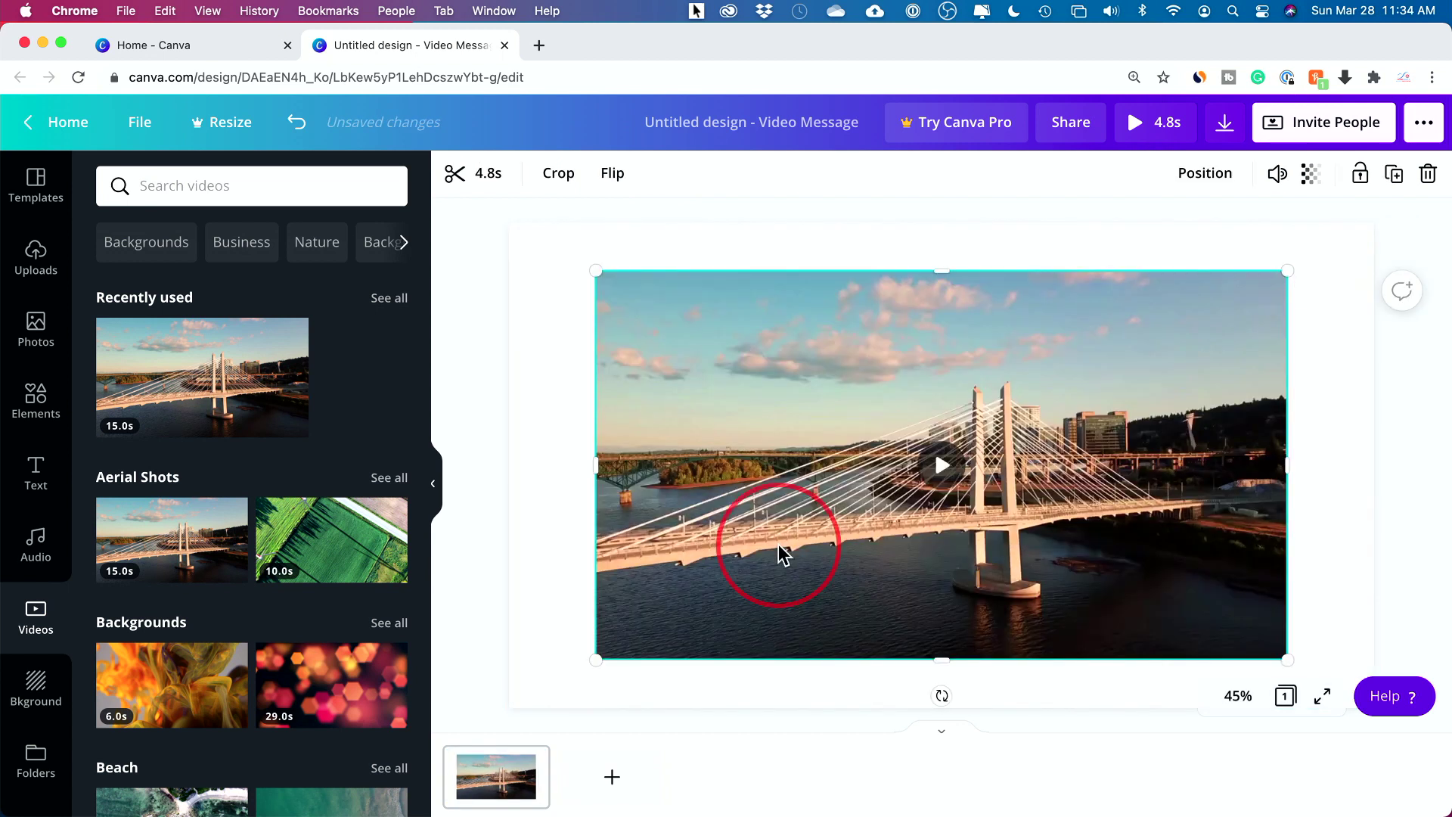
click(558, 174)
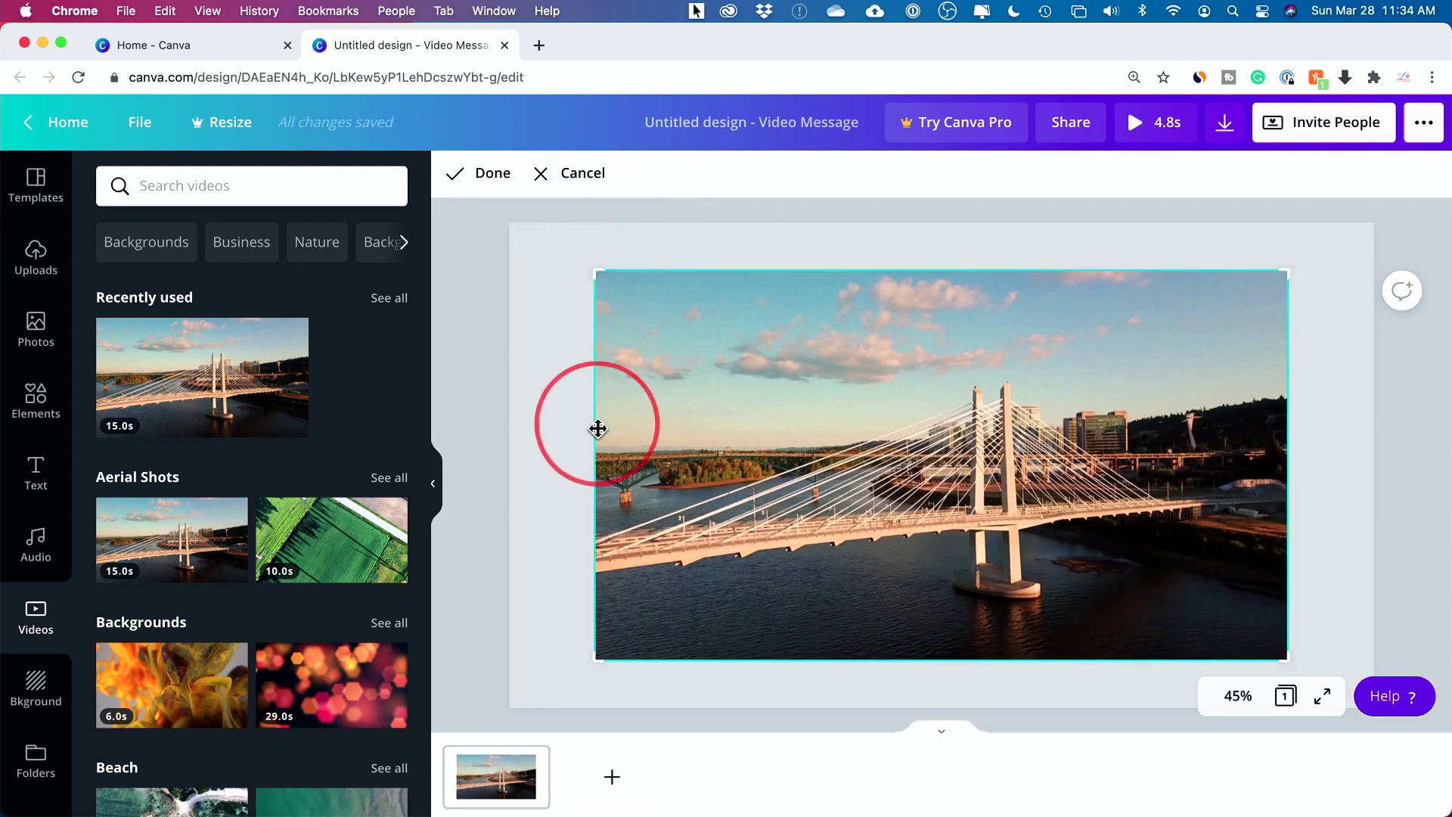
drag(593, 274, 733, 252)
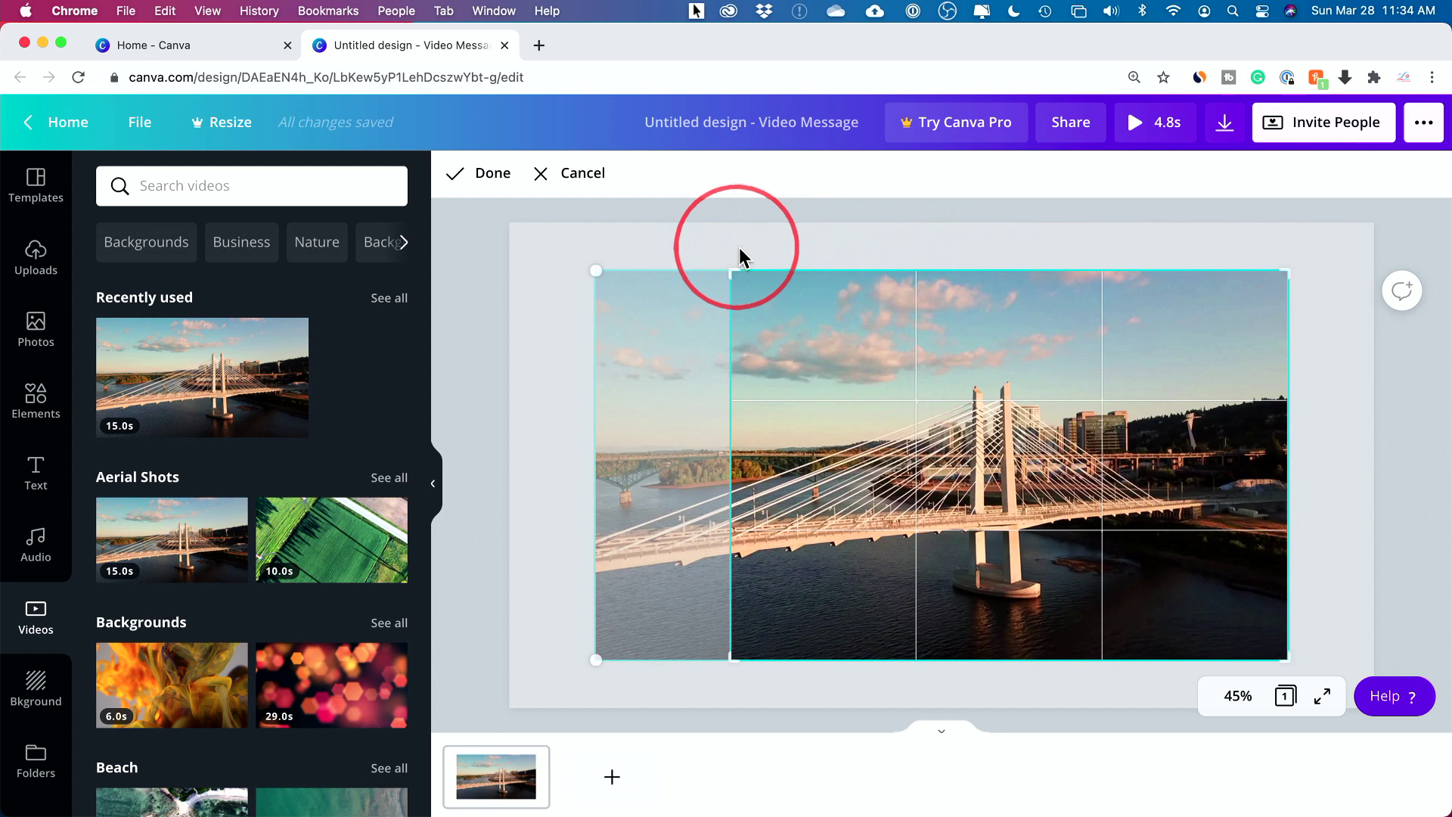
drag(1173, 520, 1089, 443)
click(499, 176)
click(1001, 448)
click(905, 403)
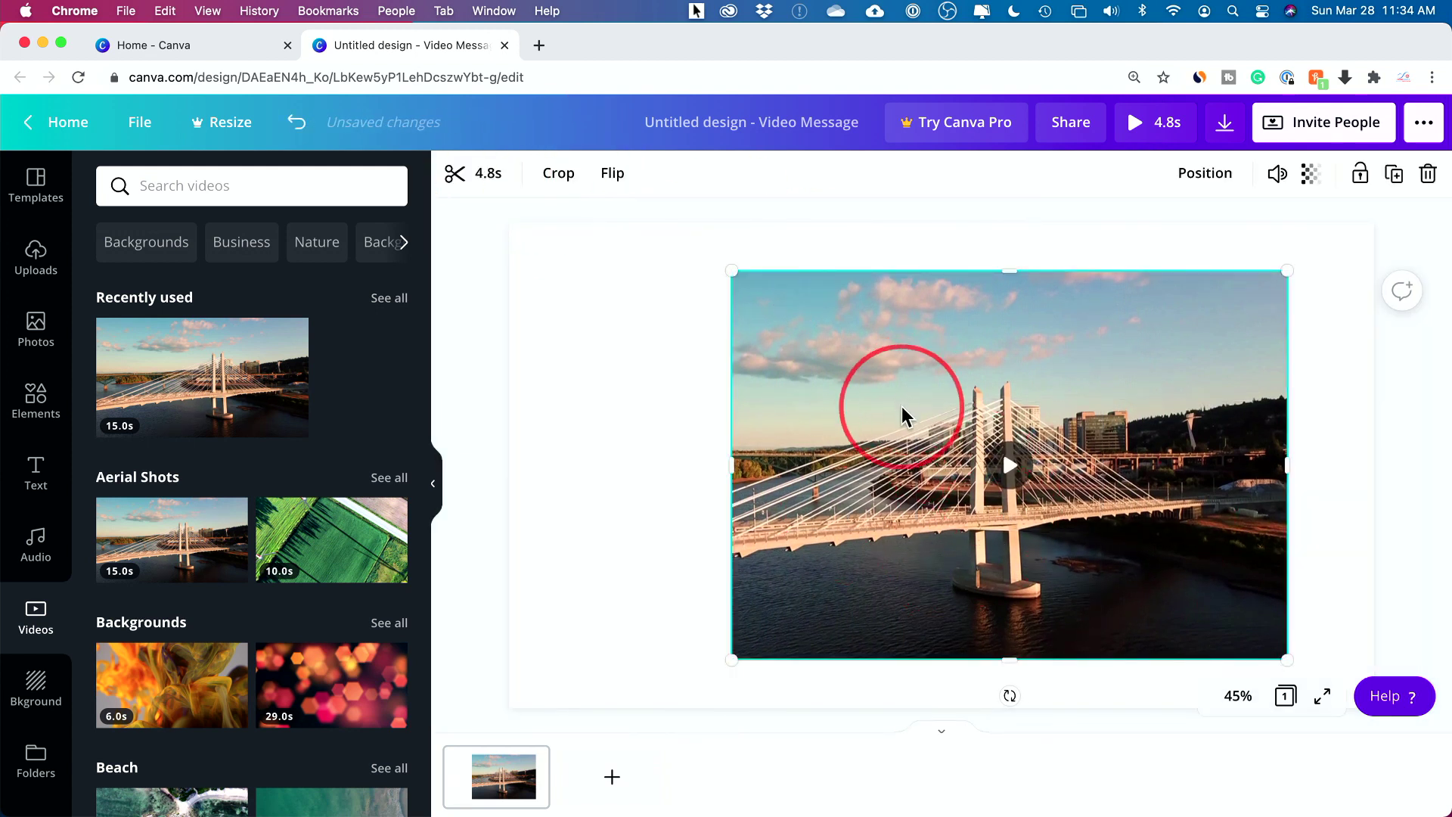
Undo the crop and set the bridge video as the page background again.
click(577, 255)
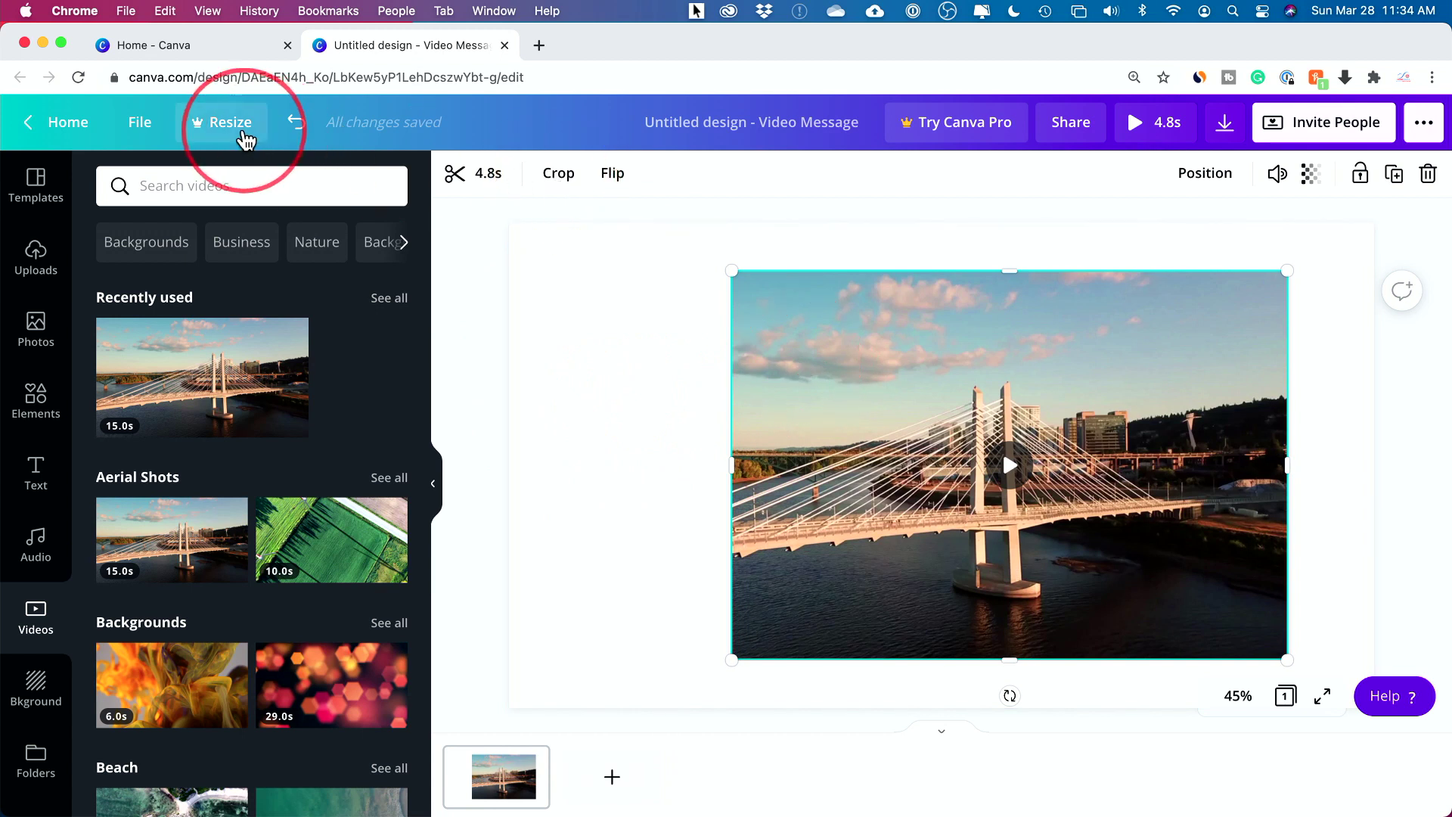
click(293, 129)
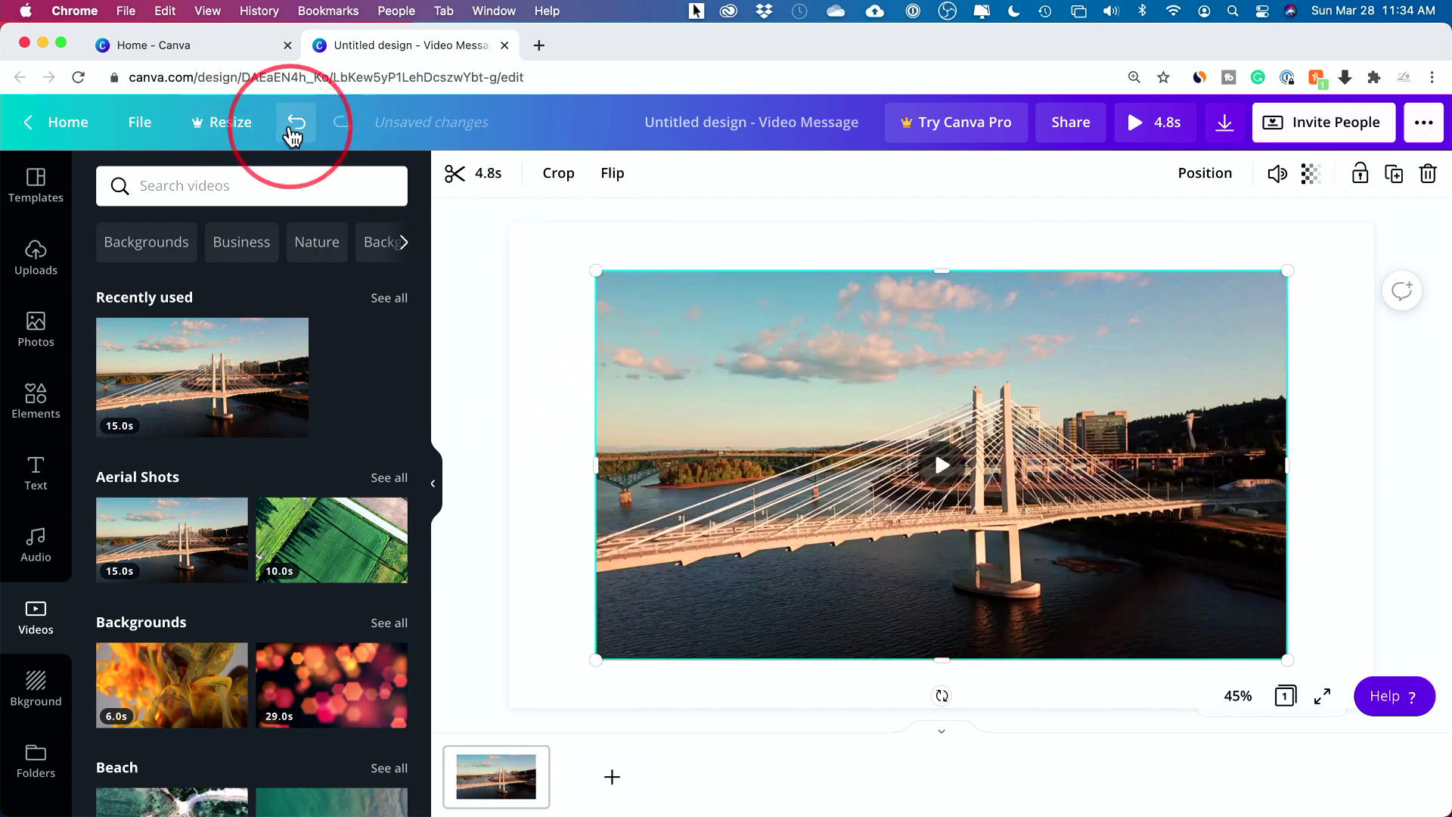
right_click(700, 412)
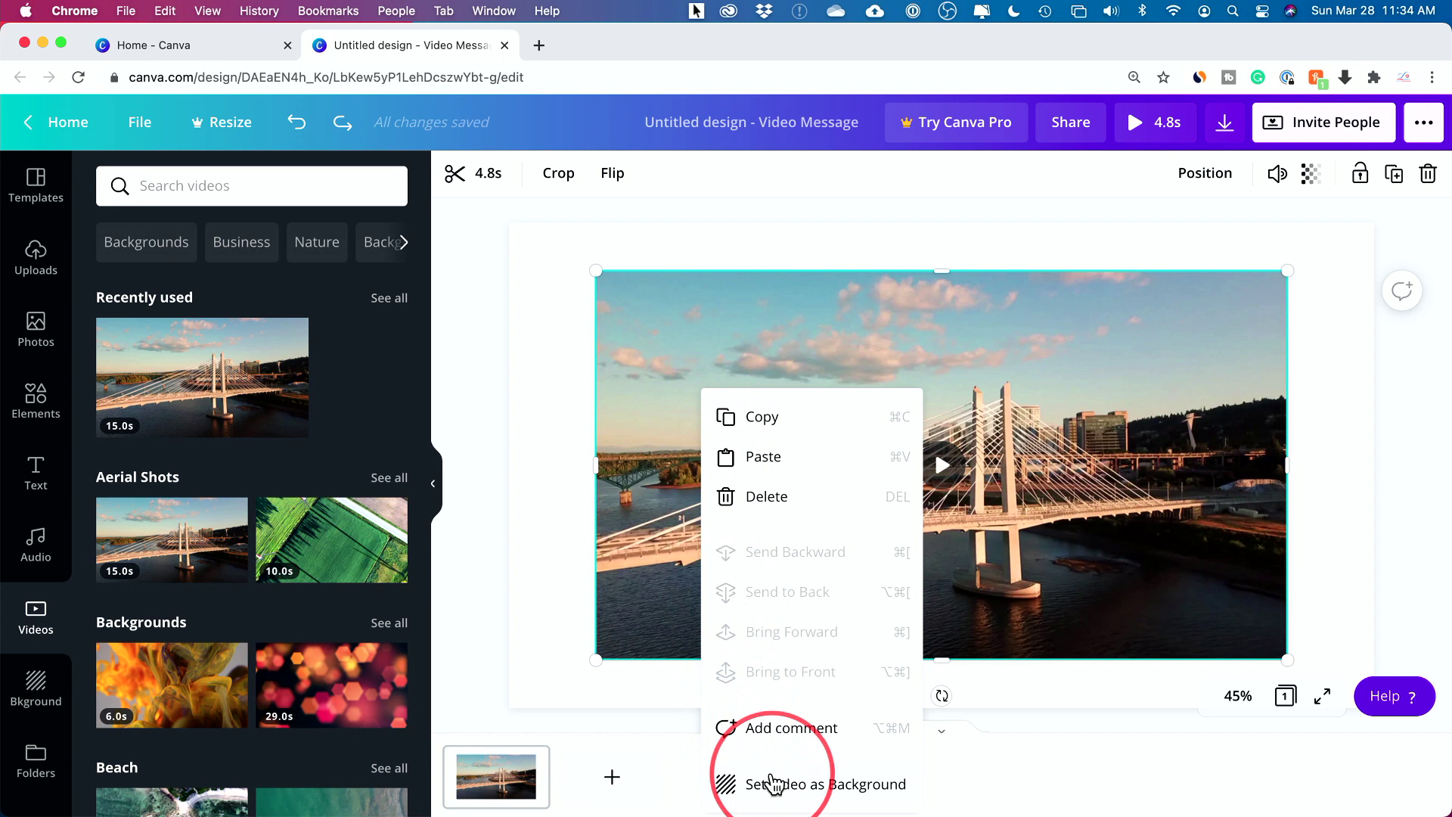
click(771, 783)
Try the vertical flip option on the bridge background clip.
click(723, 344)
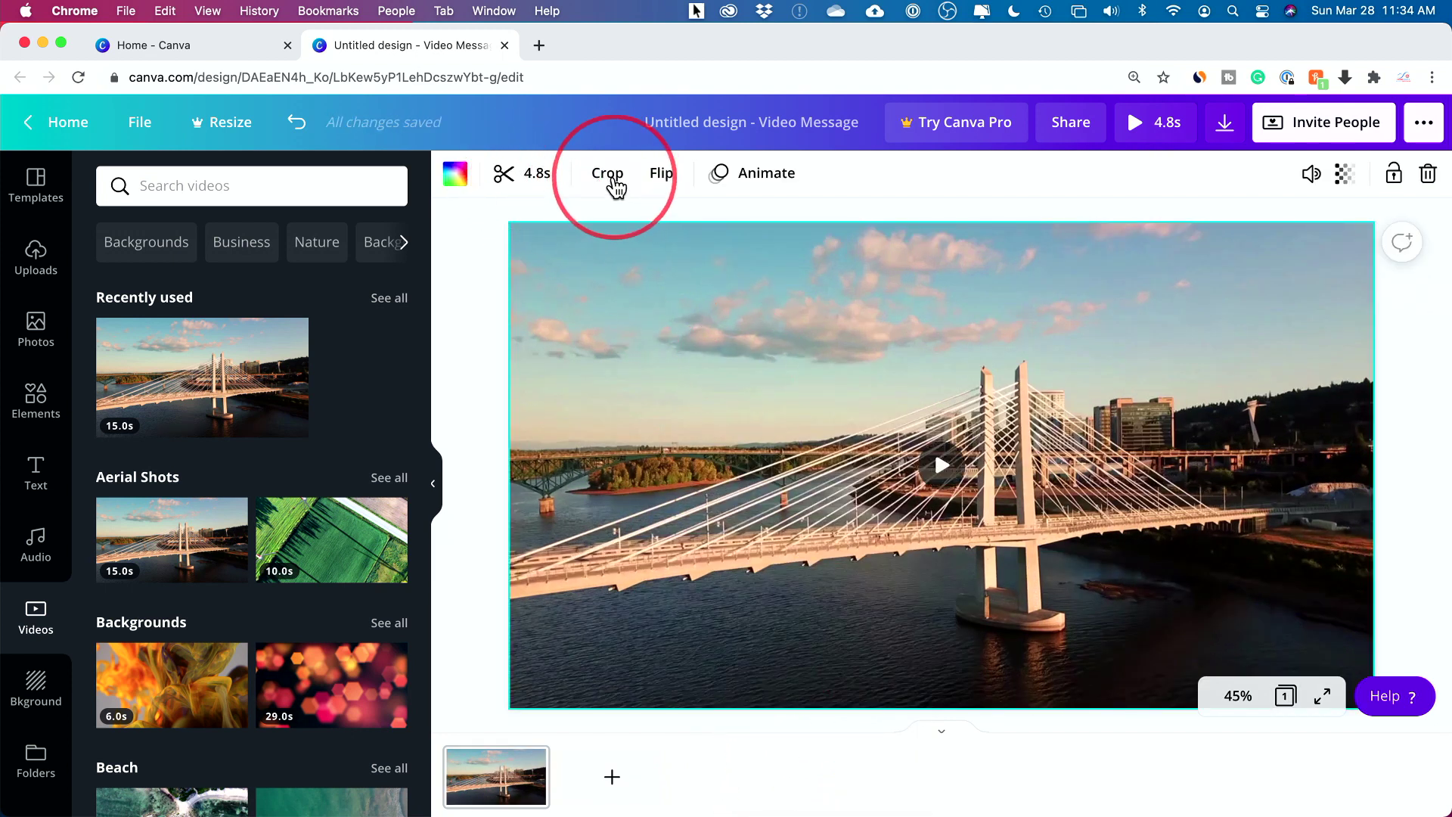
click(652, 182)
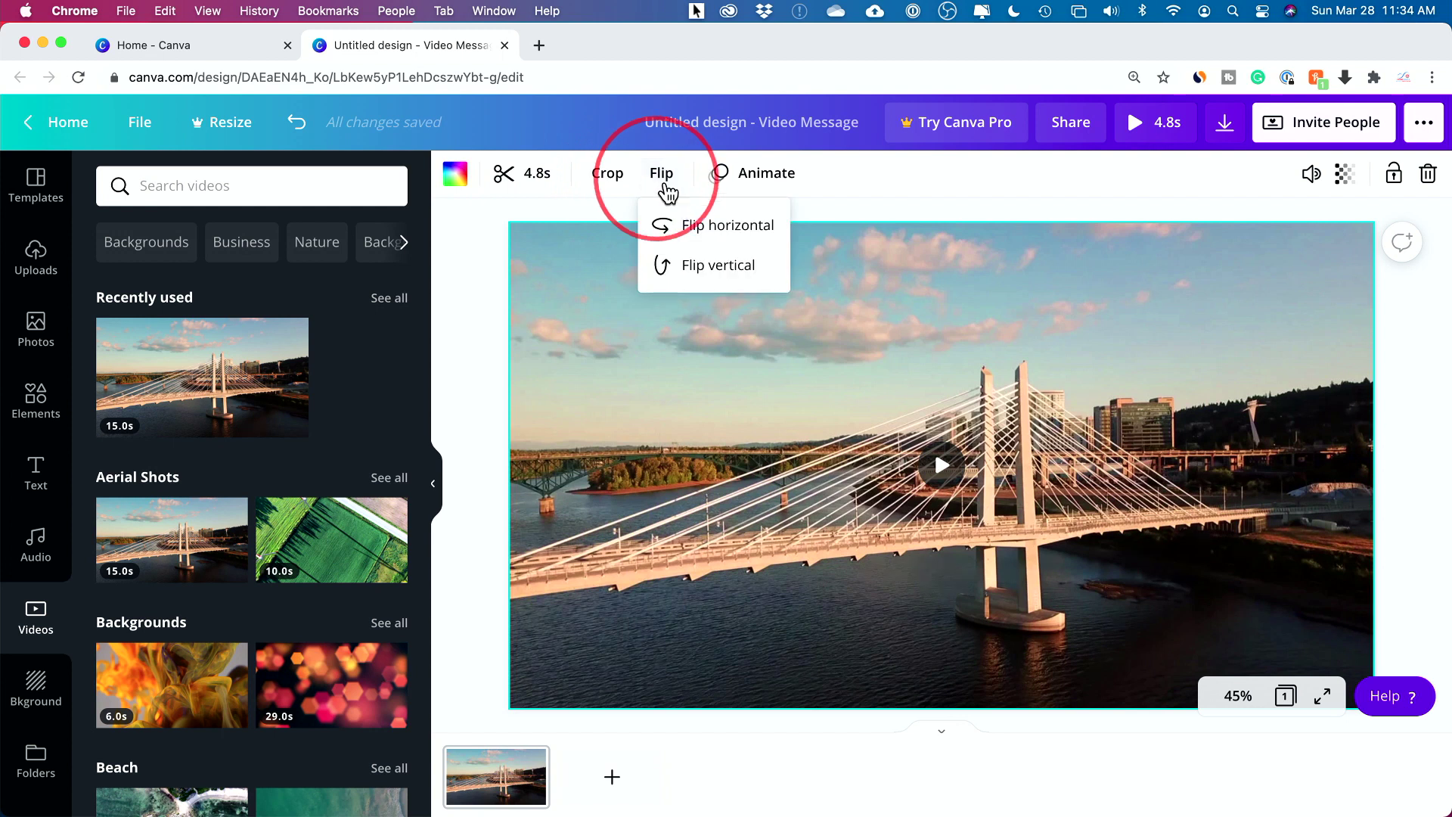
click(684, 273)
click(665, 182)
click(664, 181)
click(687, 265)
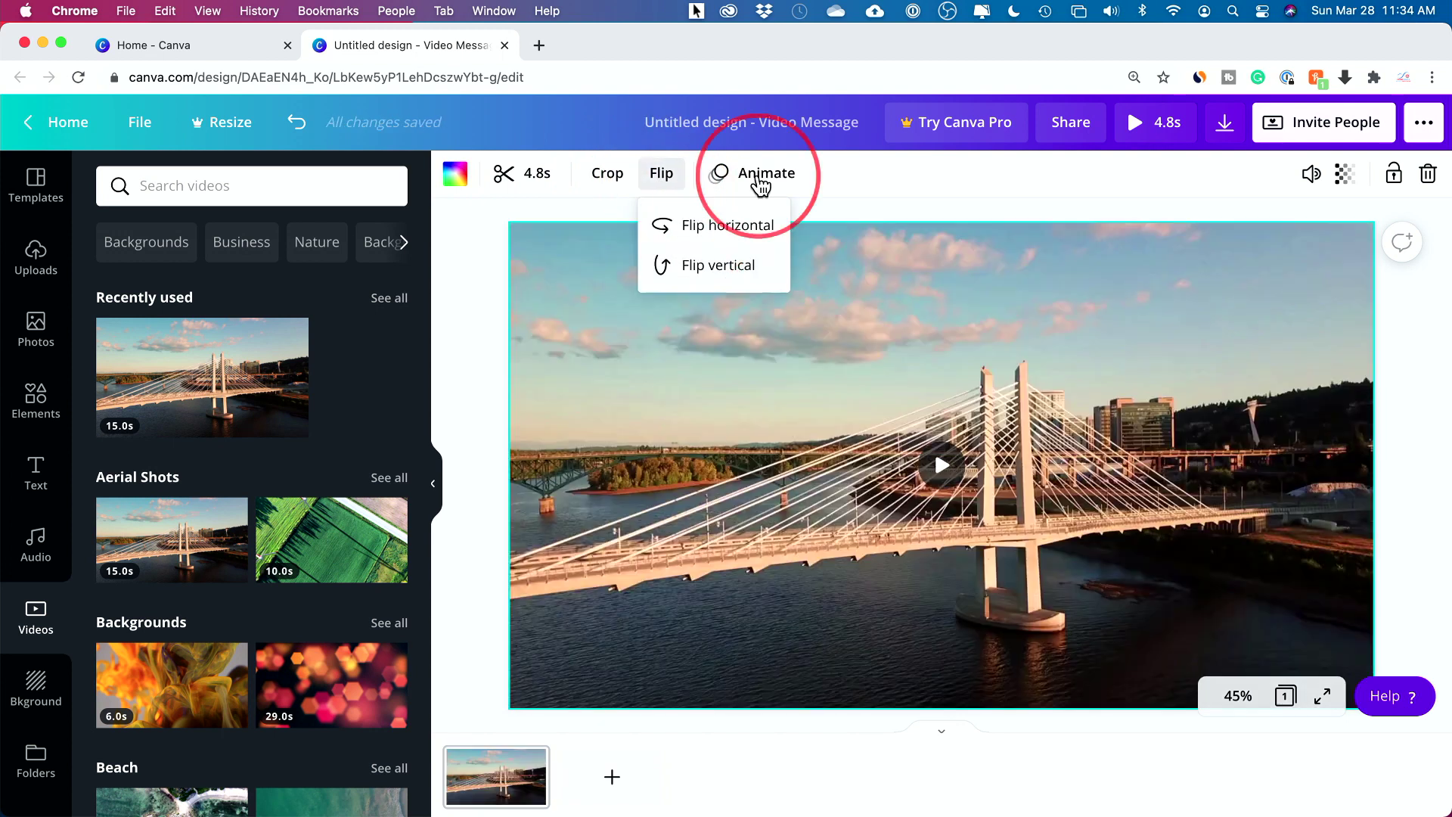
click(874, 177)
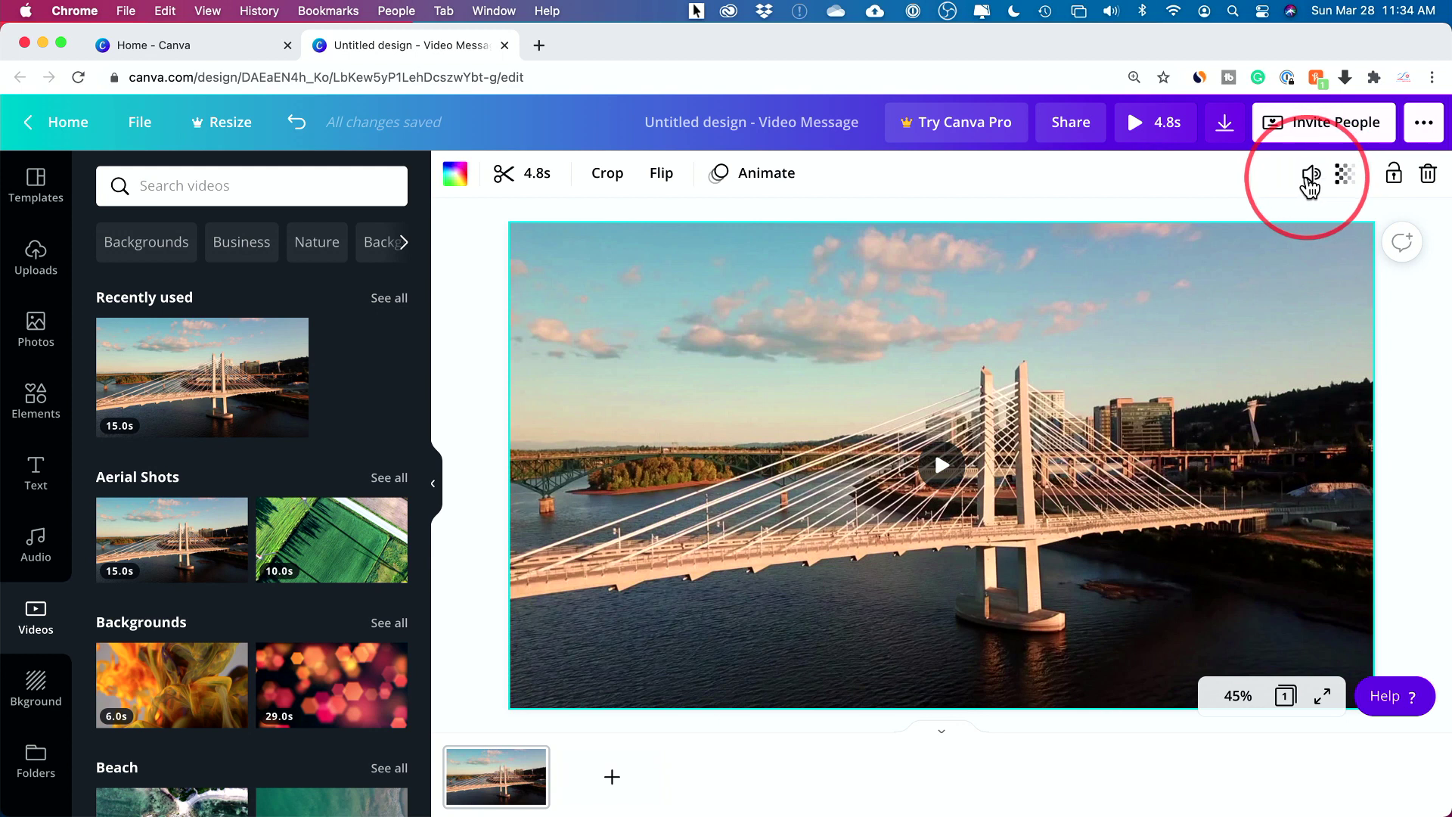
Set the bridge background clip's volume to 100.
click(1310, 180)
mouse_move(1246, 234)
mouse_down()
mouse_move(991, 249)
mouse_move(1255, 253)
mouse_up()
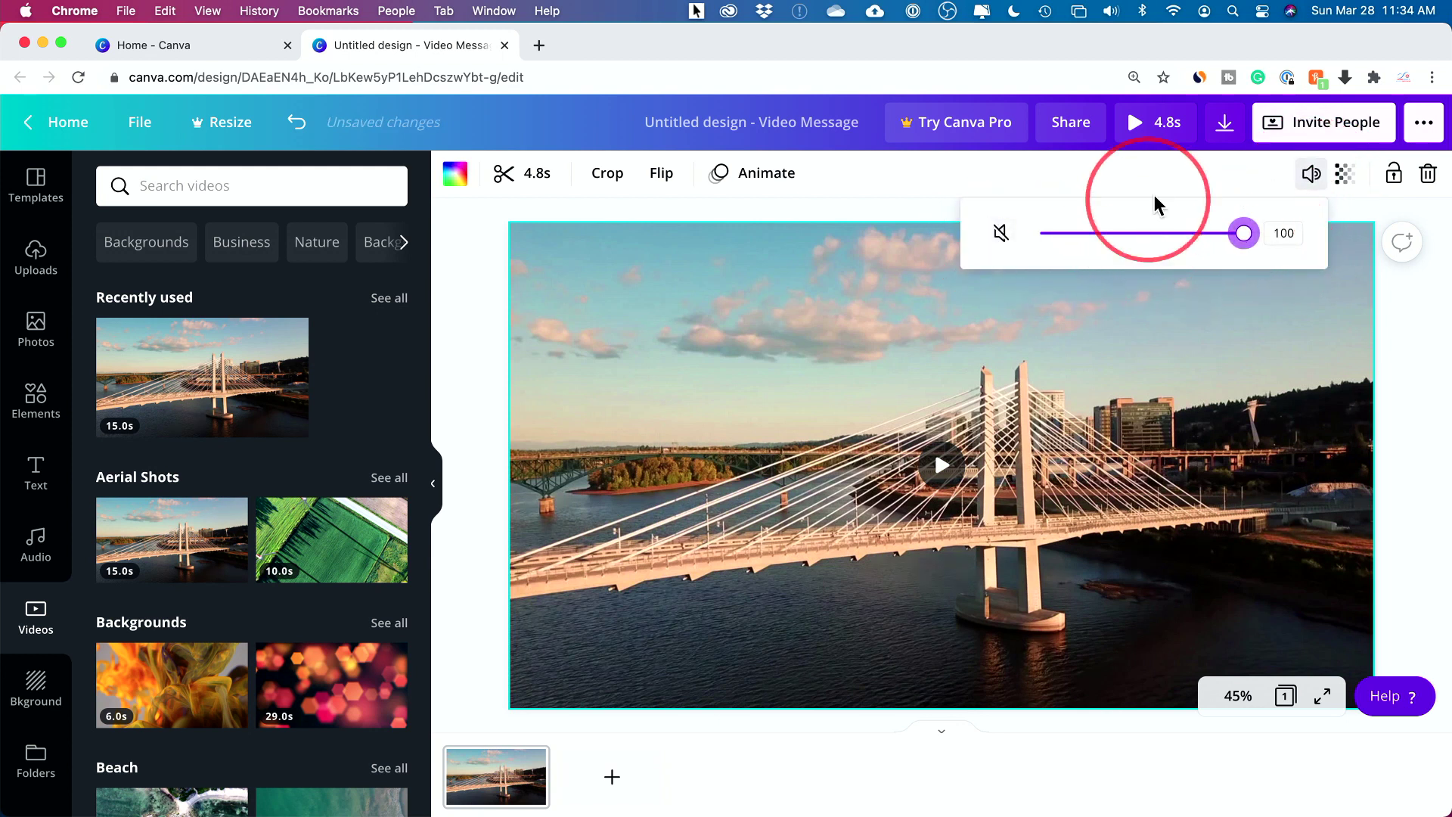
click(1314, 182)
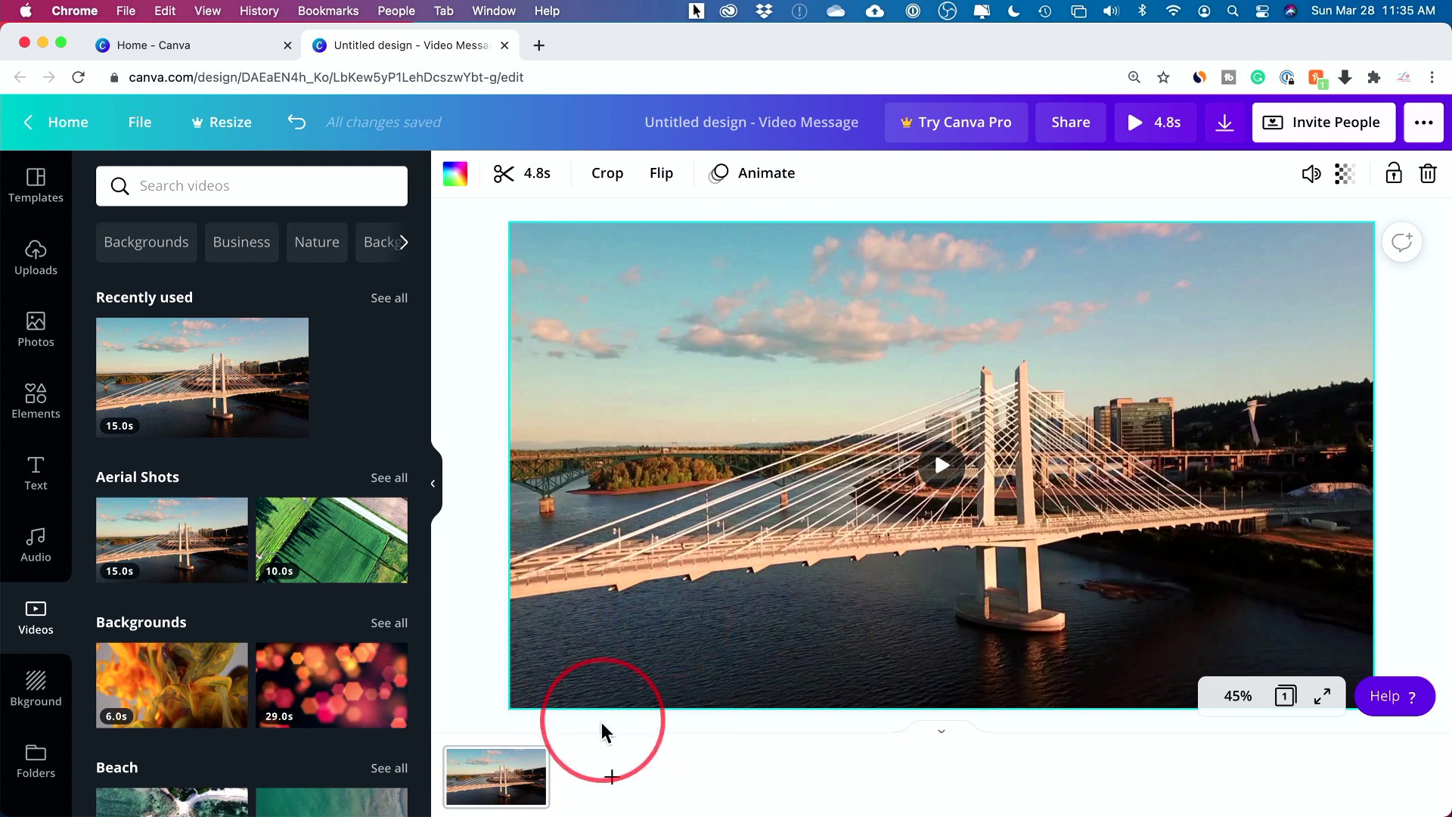
Add a second blank page and show the videos among the uploaded media.
click(608, 773)
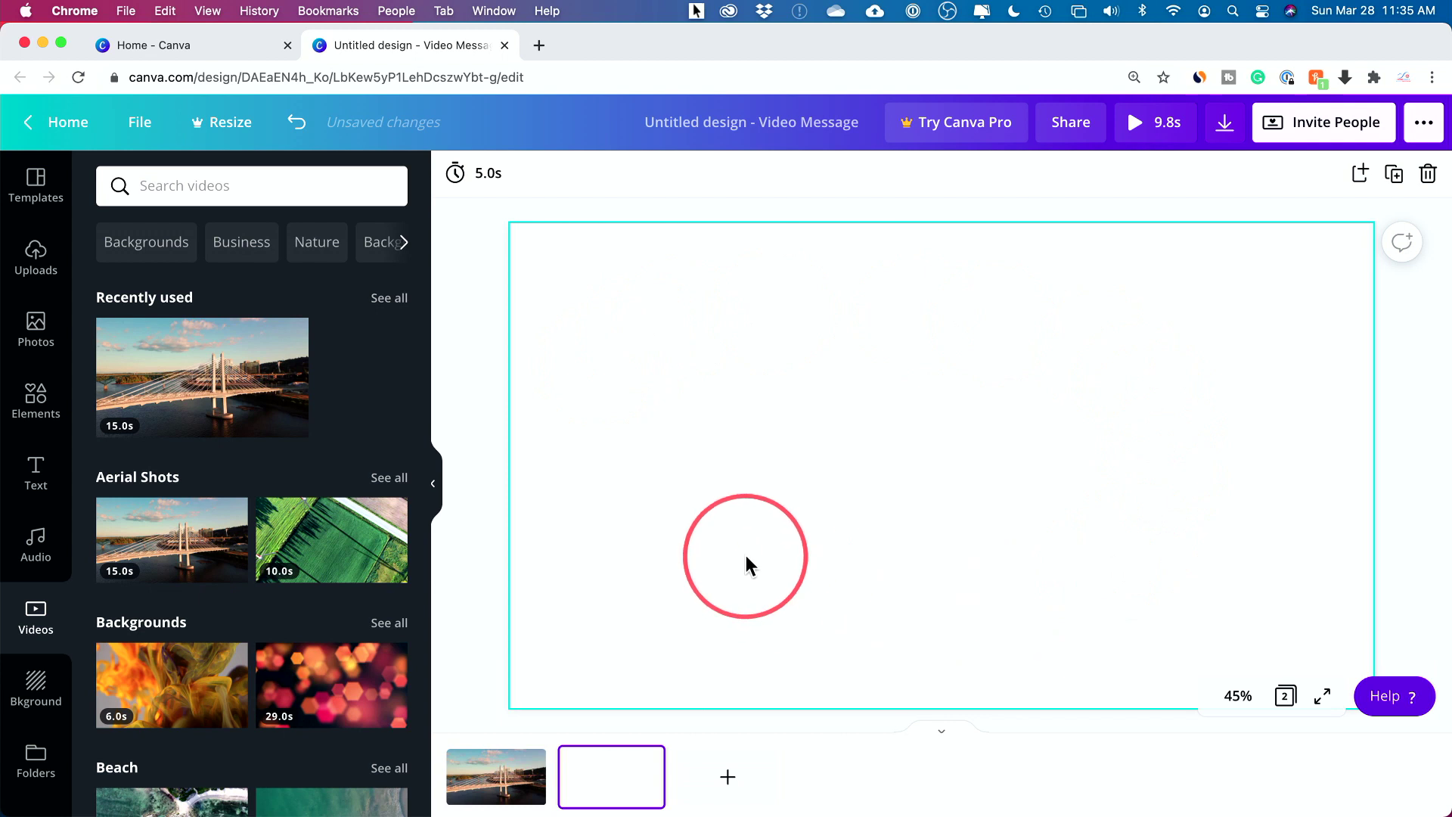
click(36, 261)
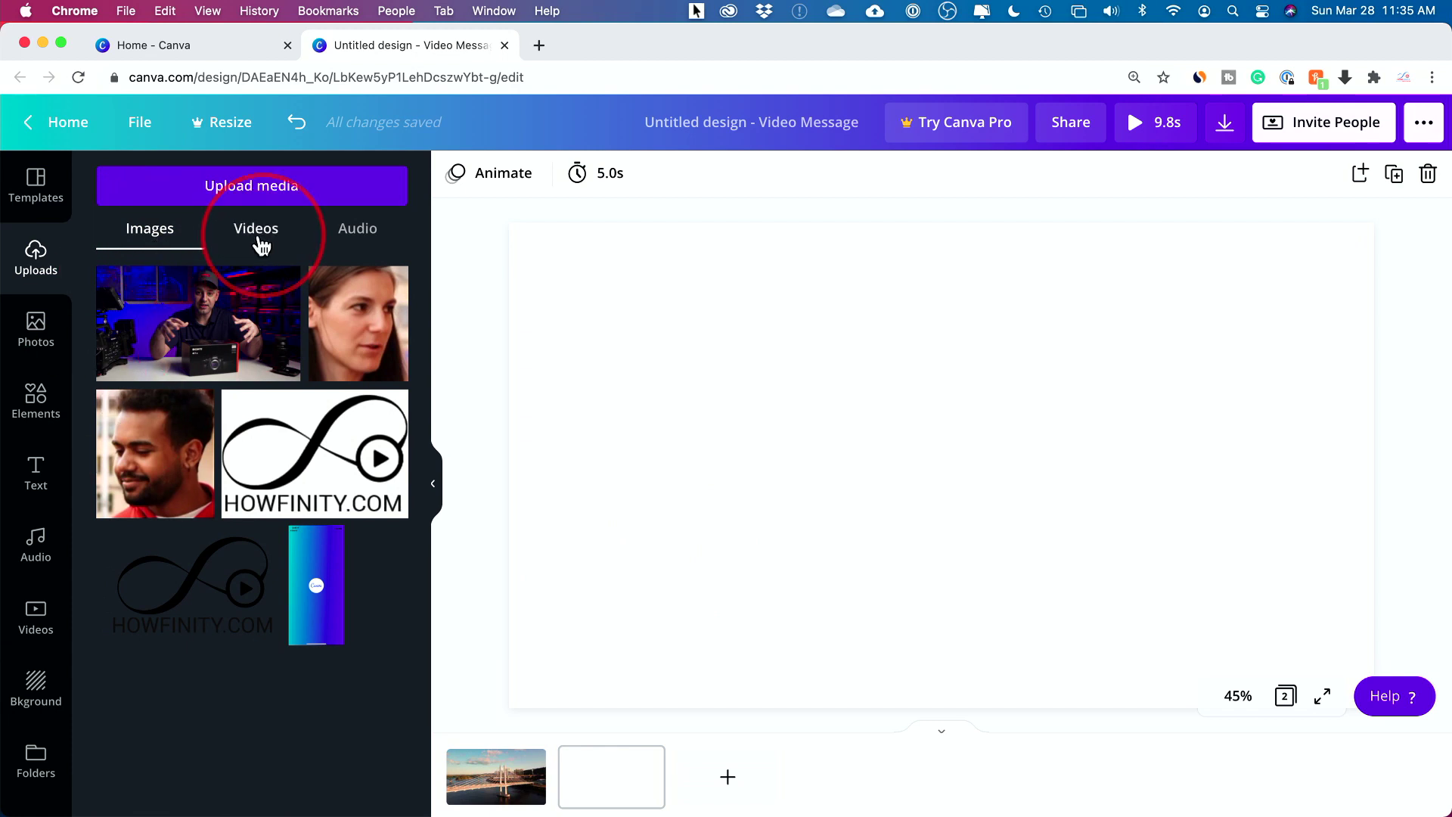
click(251, 239)
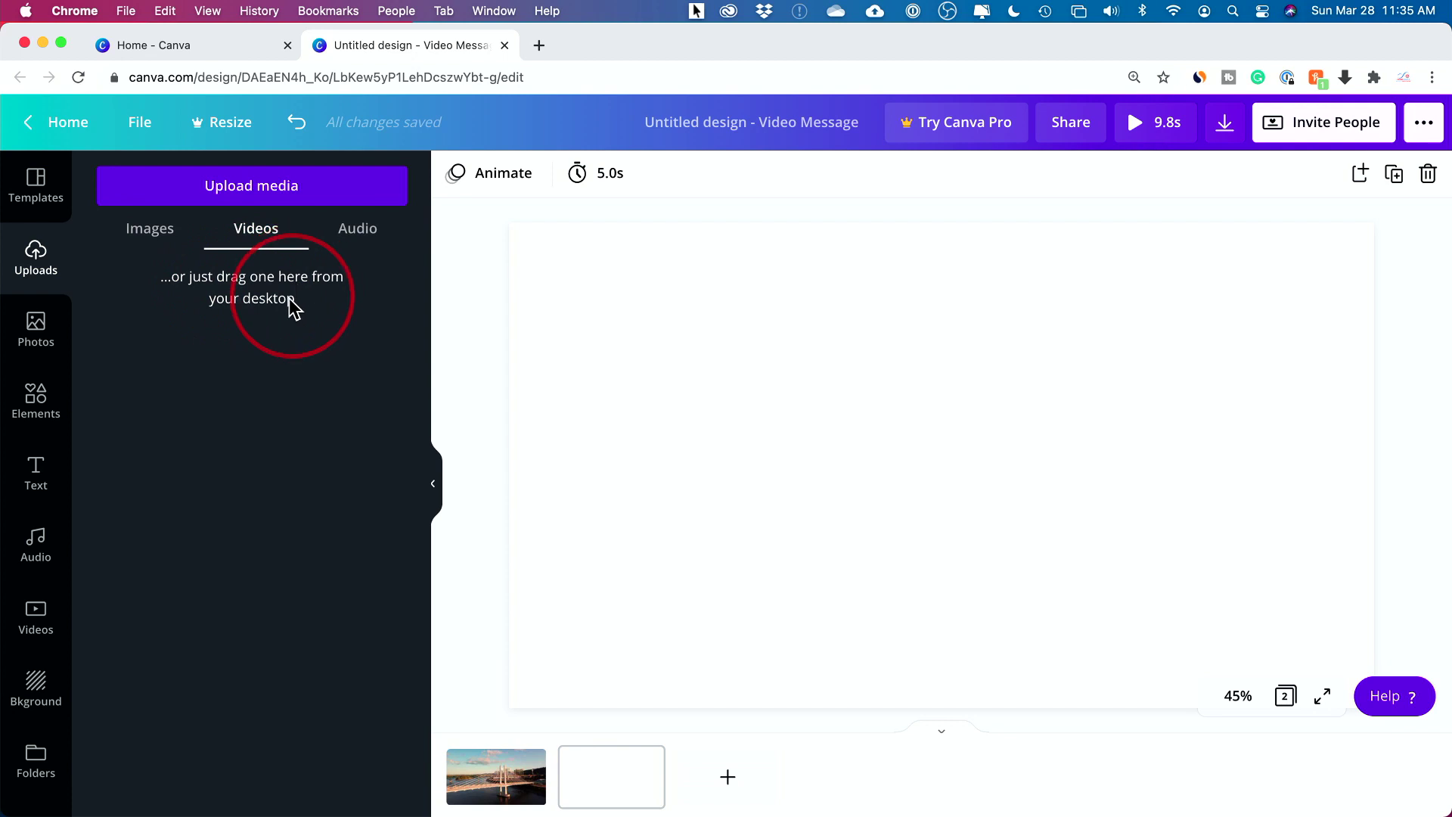
Upload the video files Clip 8.mp4 to Clip 4.mp4 from the Footage-Florida folder on the device.
click(238, 190)
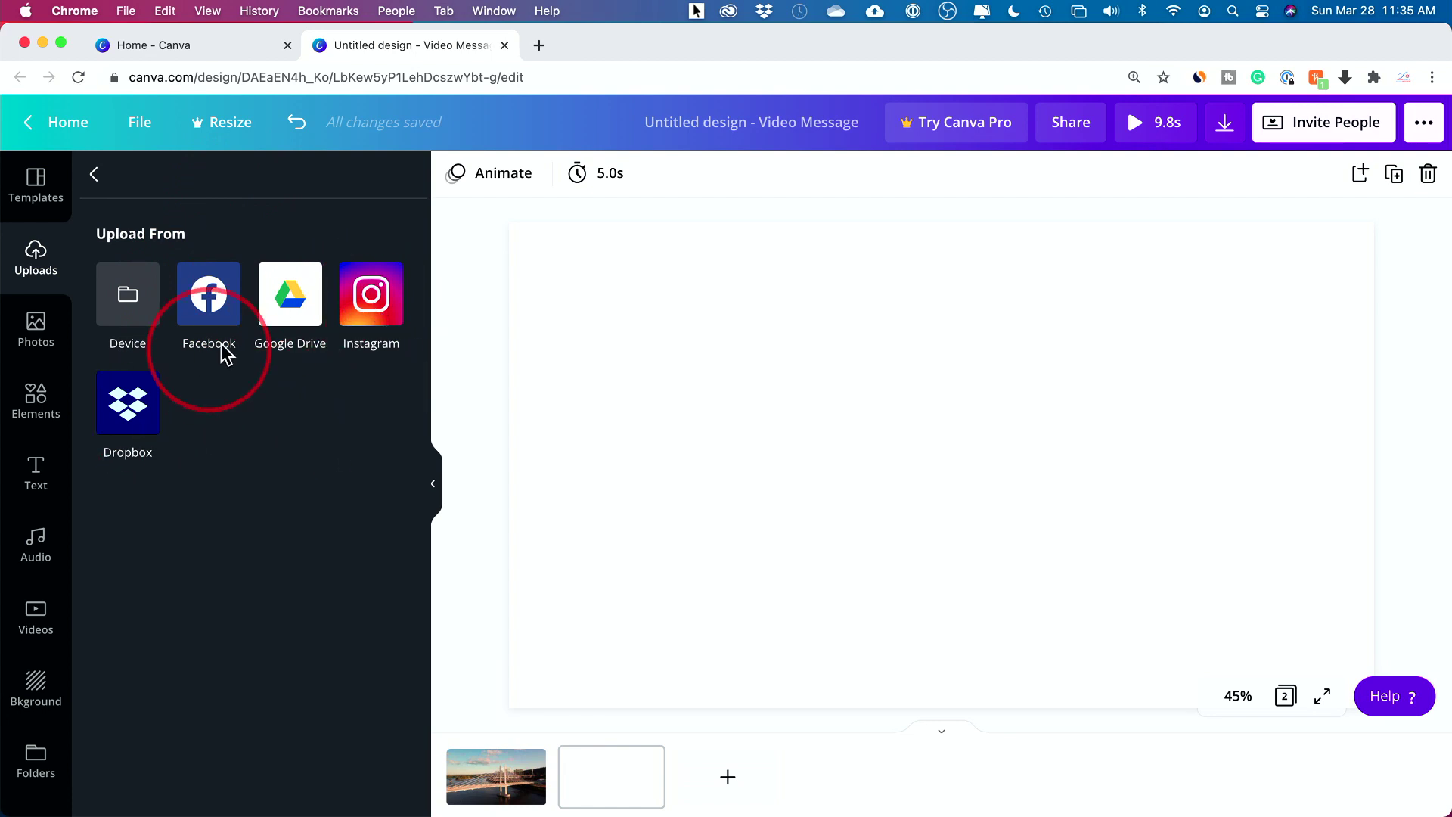
click(143, 307)
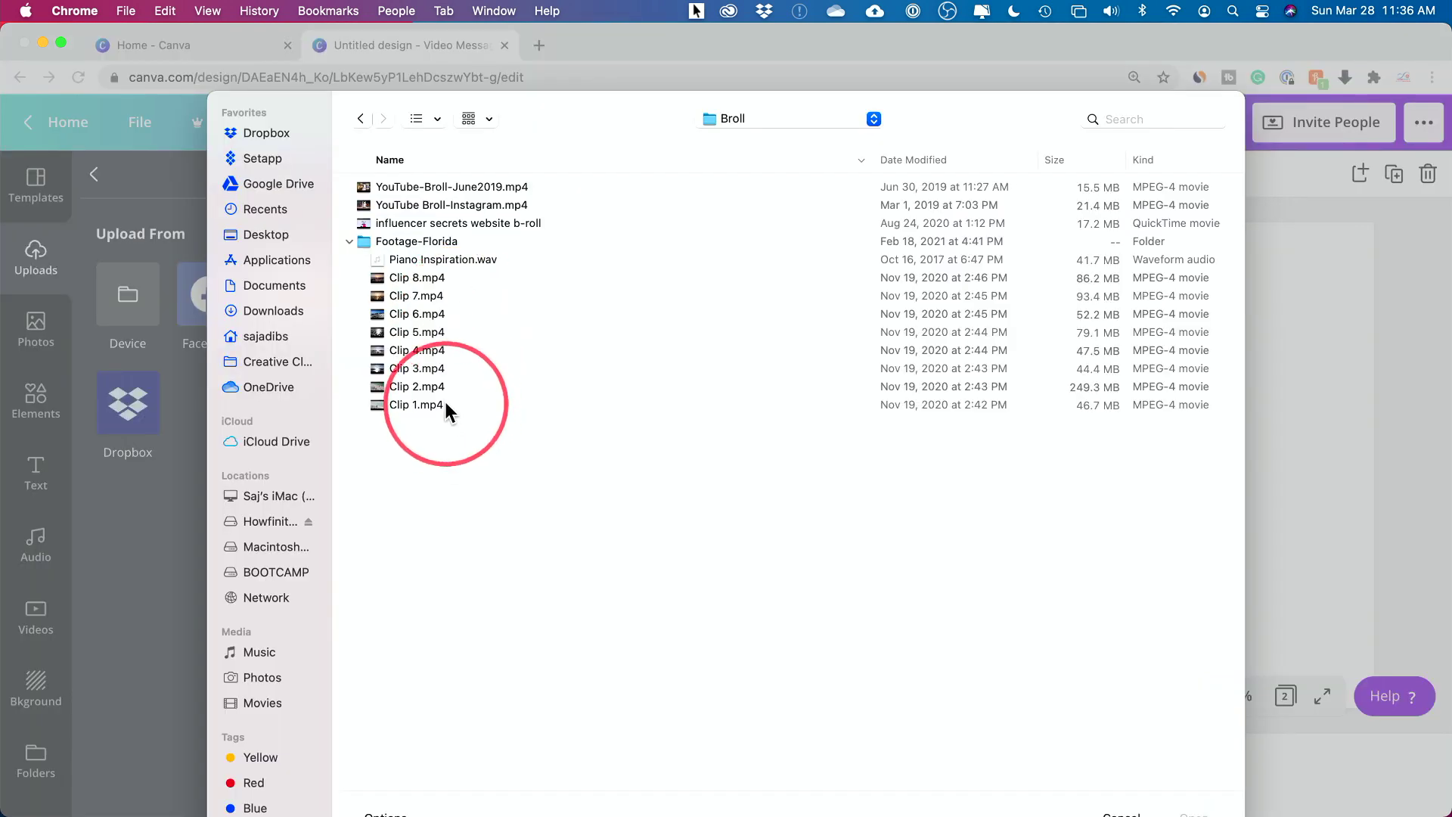
click(441, 279)
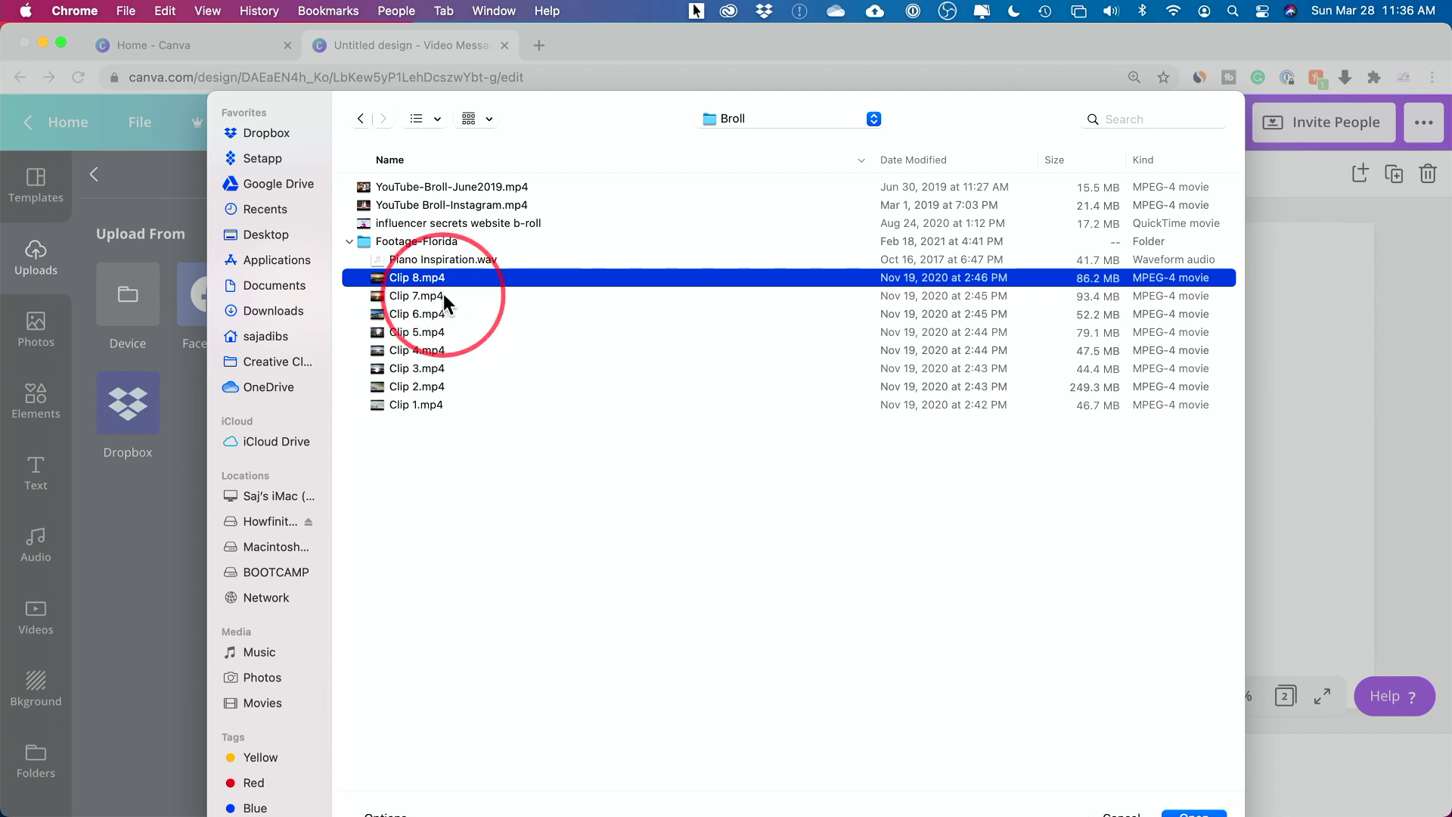
shift+click(443, 297)
shift+click(436, 315)
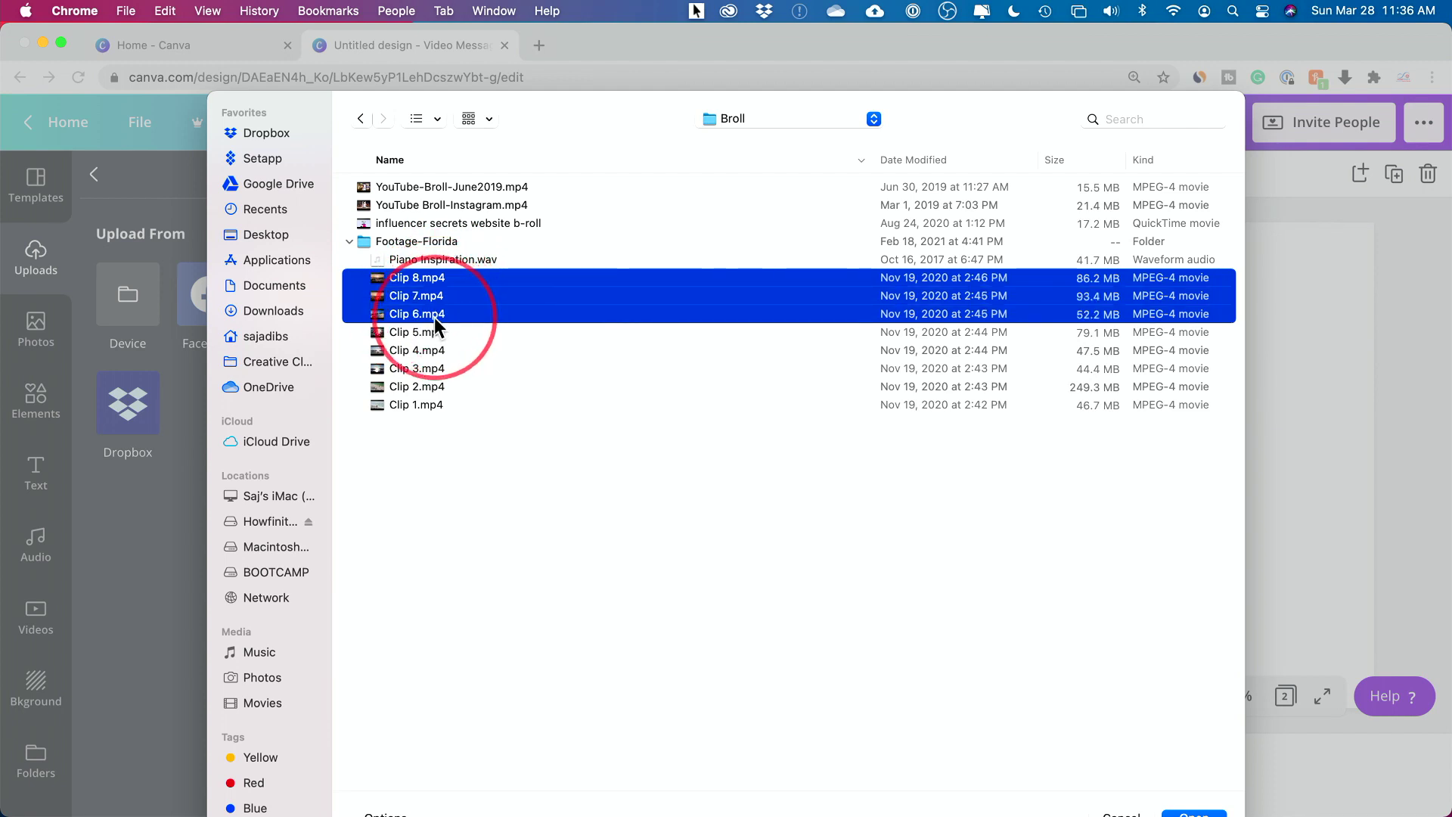
shift+click(435, 333)
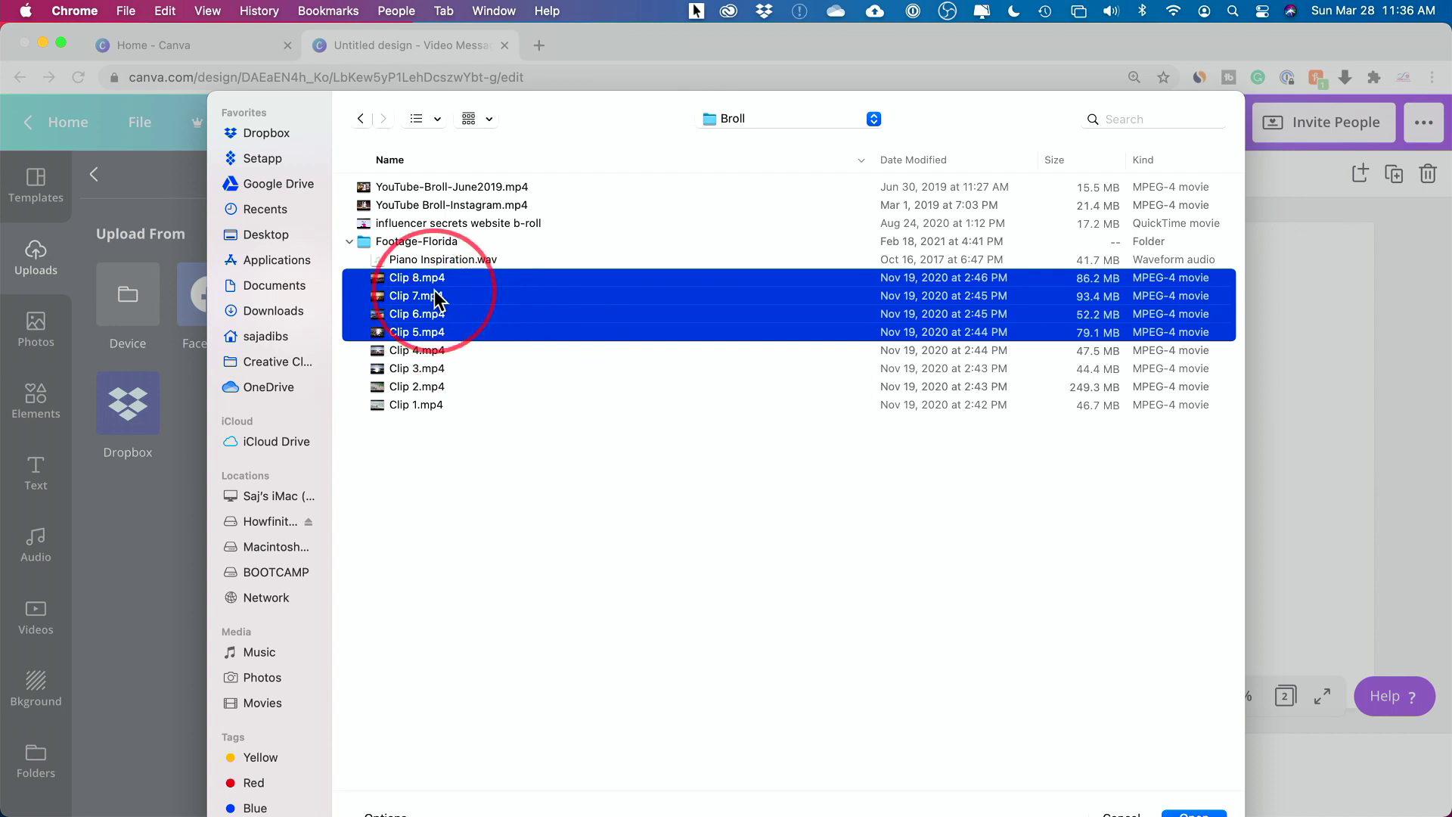
shift+click(436, 351)
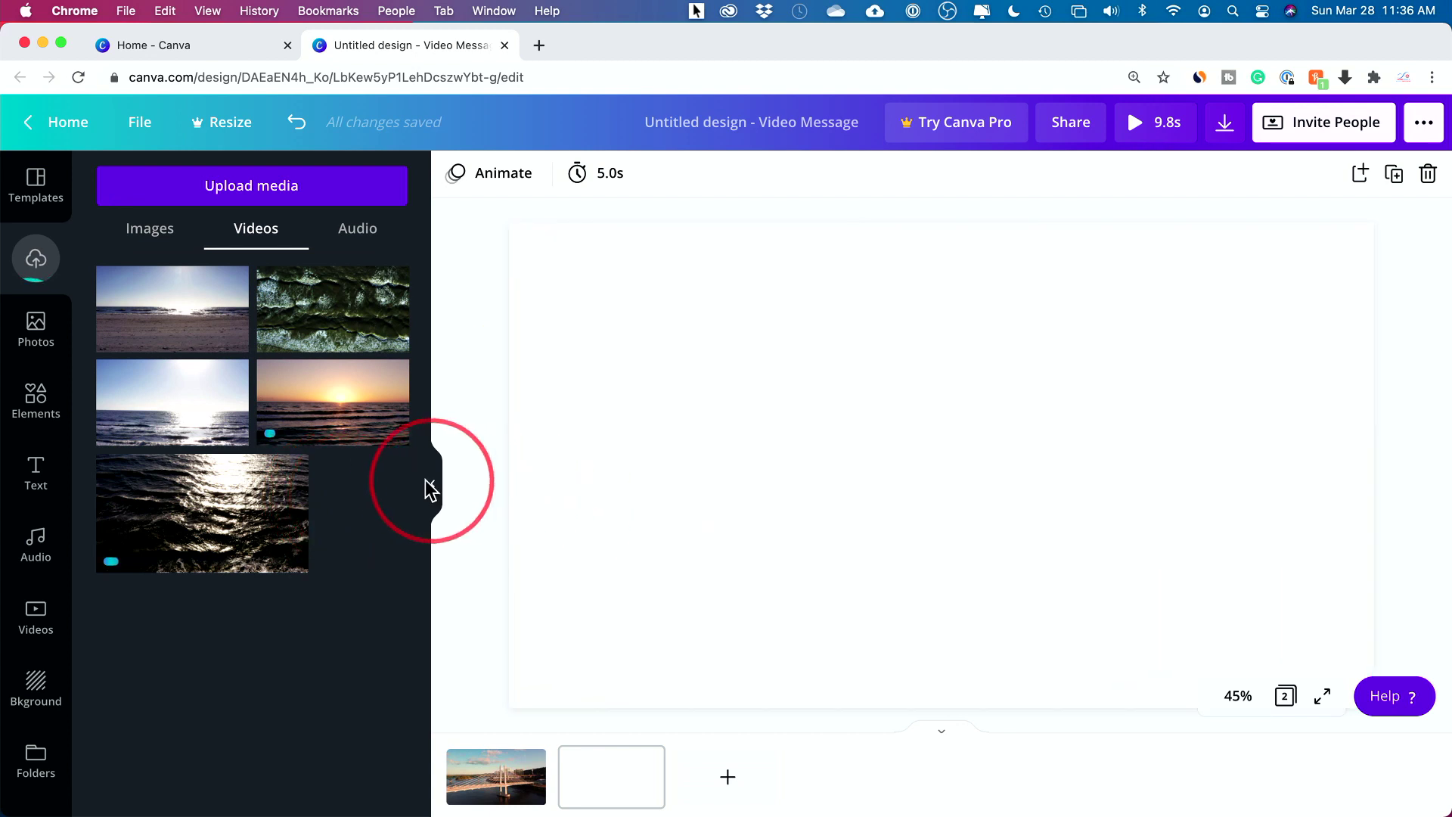
Place the uploaded orange sunset clip on page 2 and trim both of its ends to a length of 12.0 s.
click(335, 414)
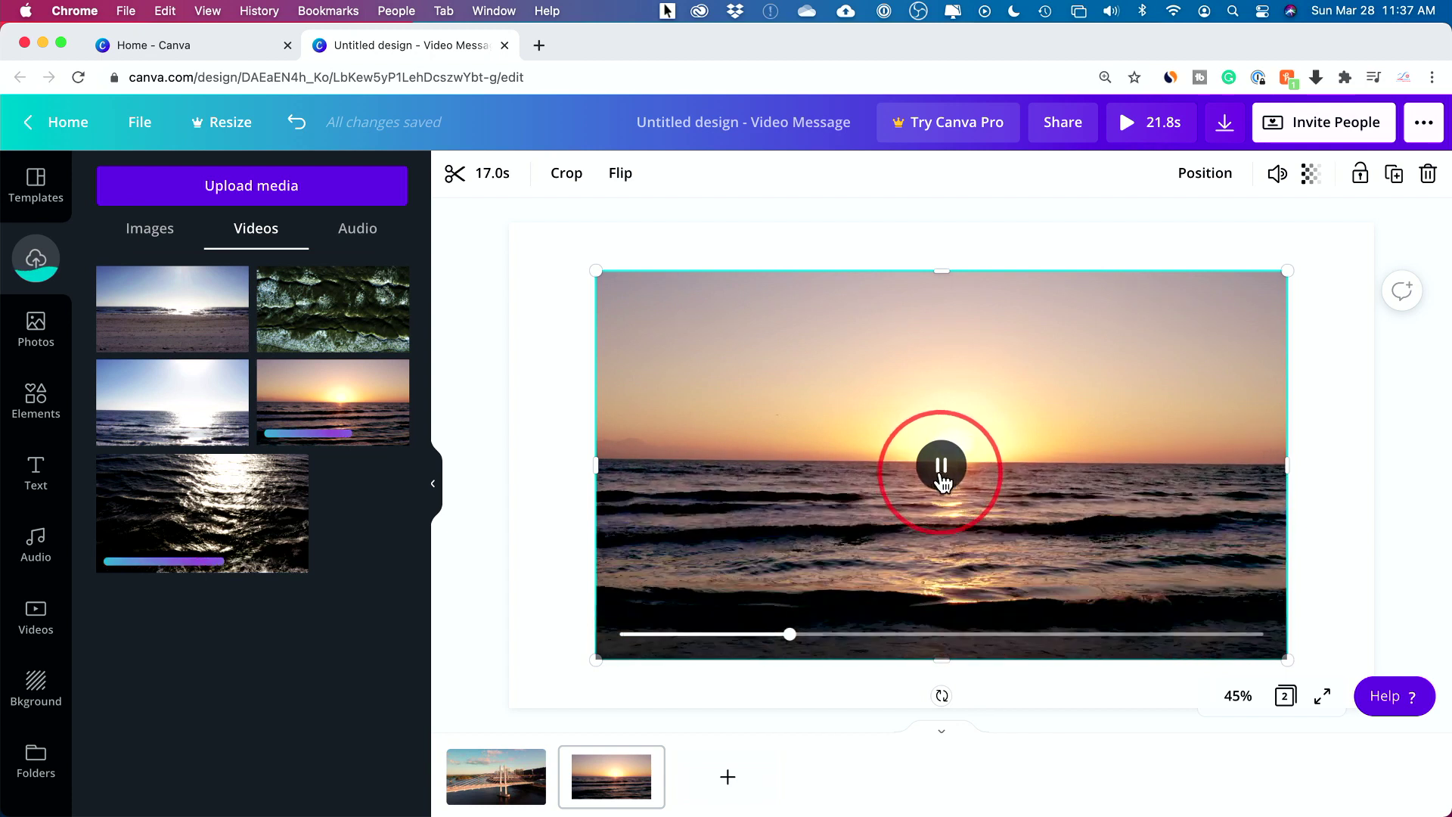
click(941, 467)
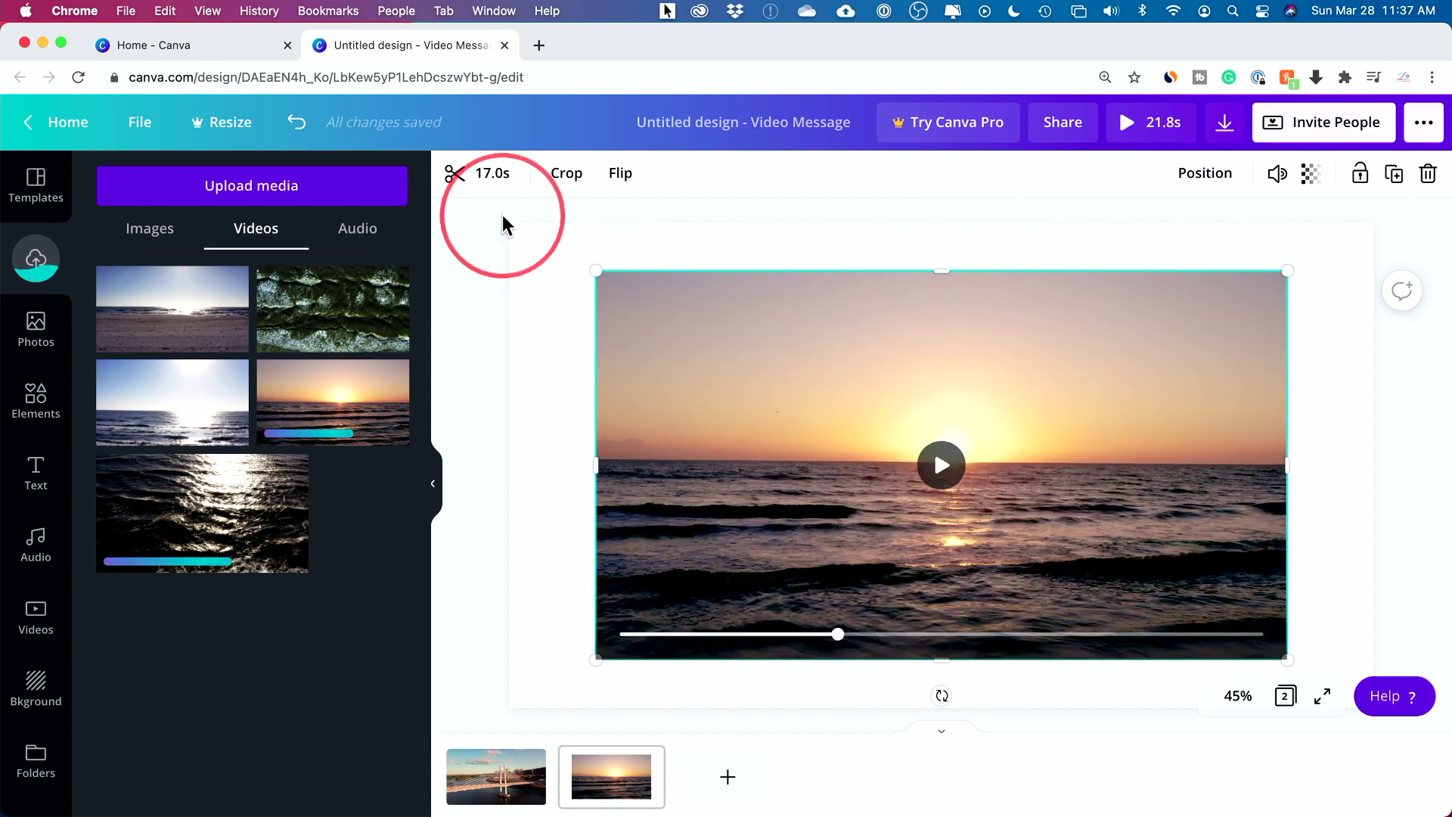
click(481, 188)
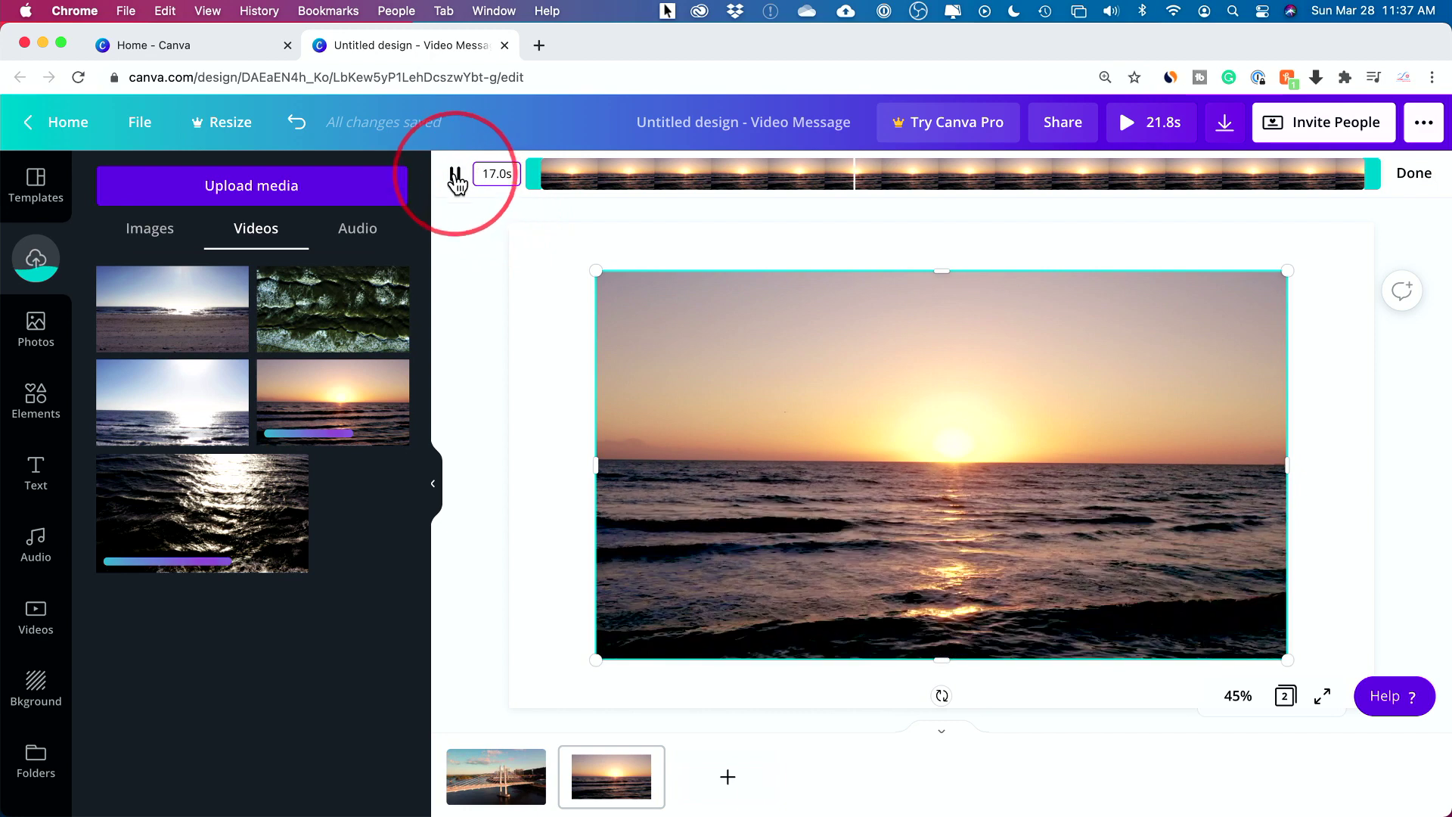
drag(536, 174, 630, 173)
drag(1371, 174, 1224, 172)
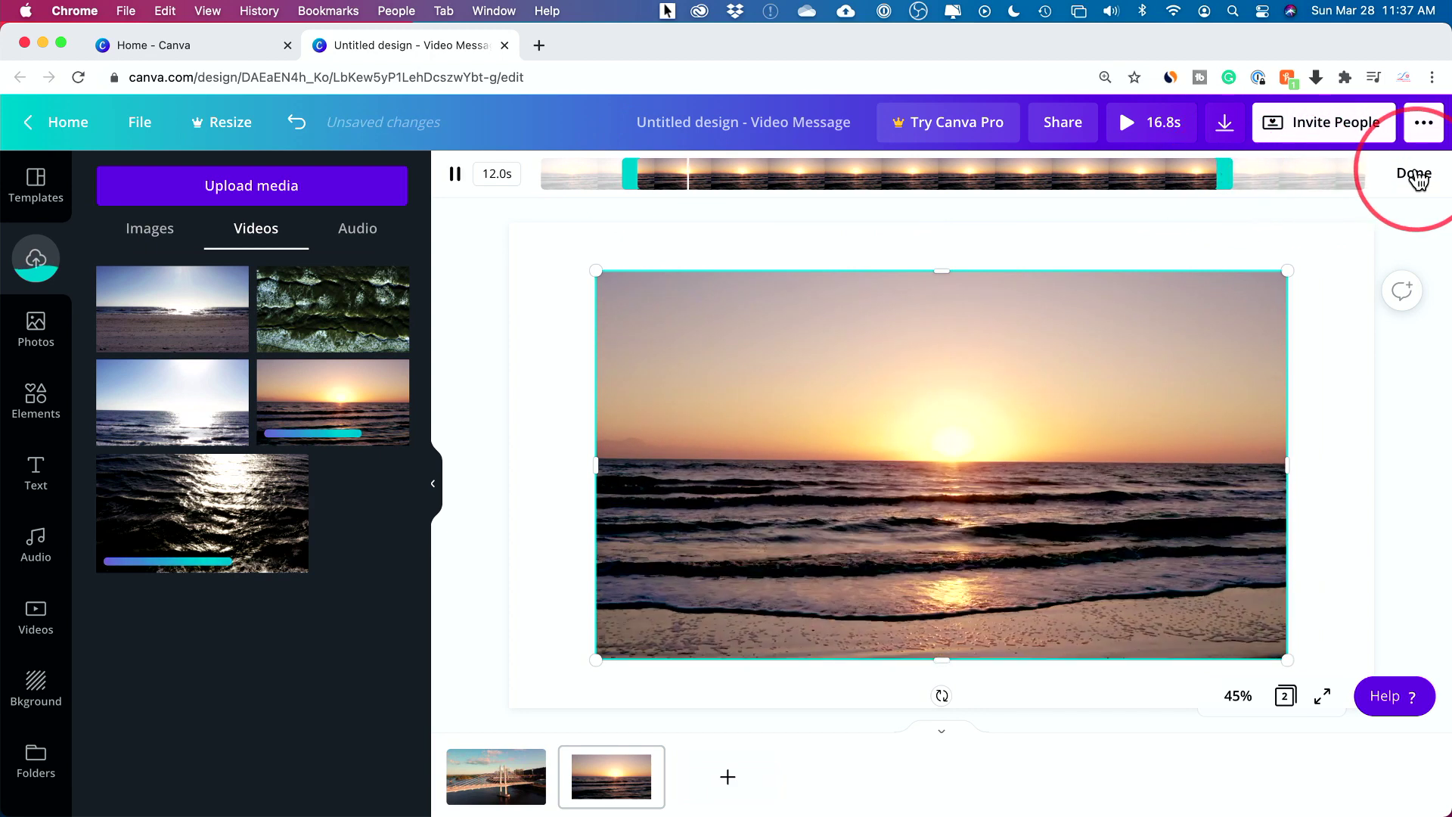
click(1416, 176)
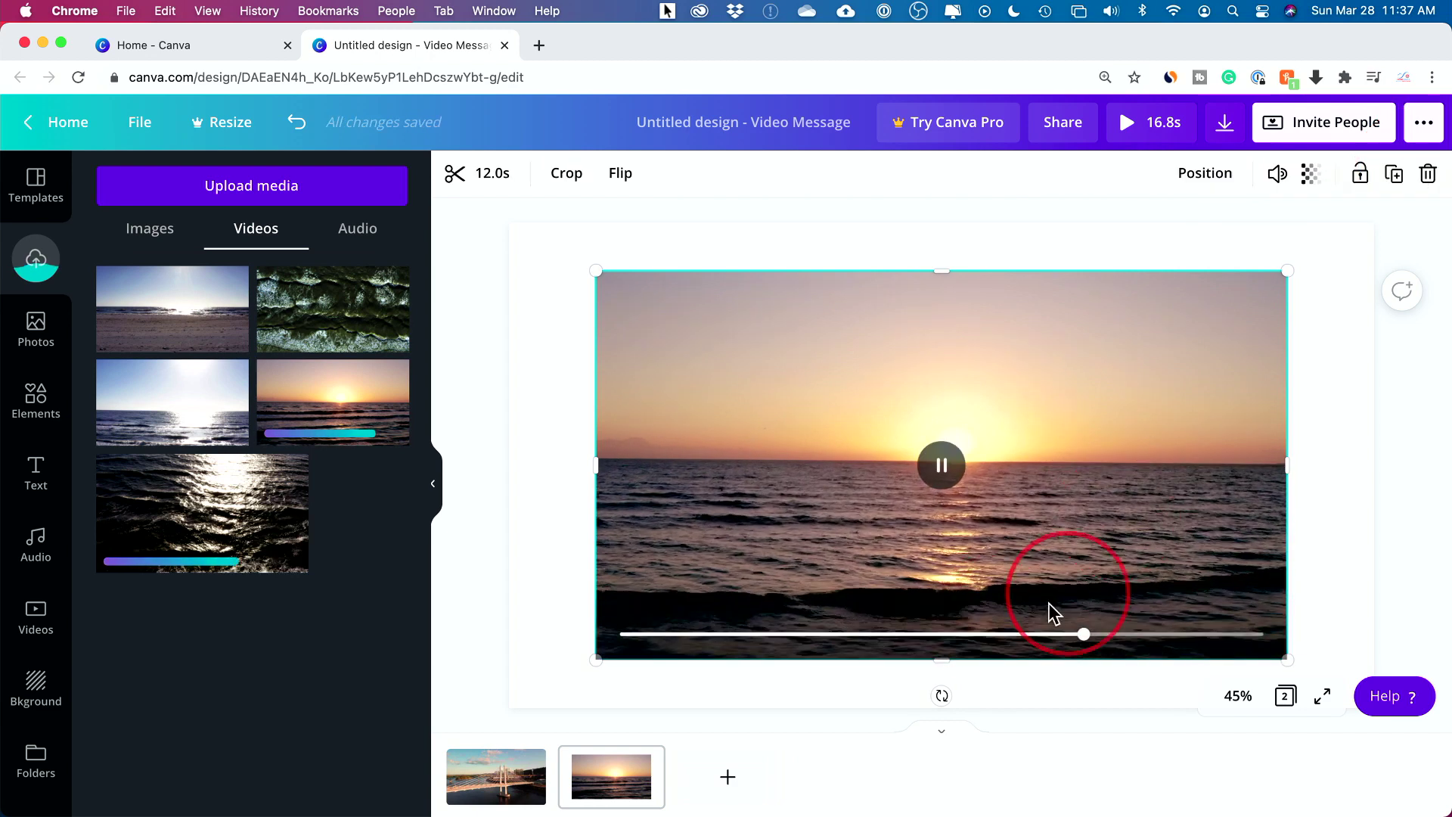
Set the sunset clip as the background of page 2.
right_click(742, 411)
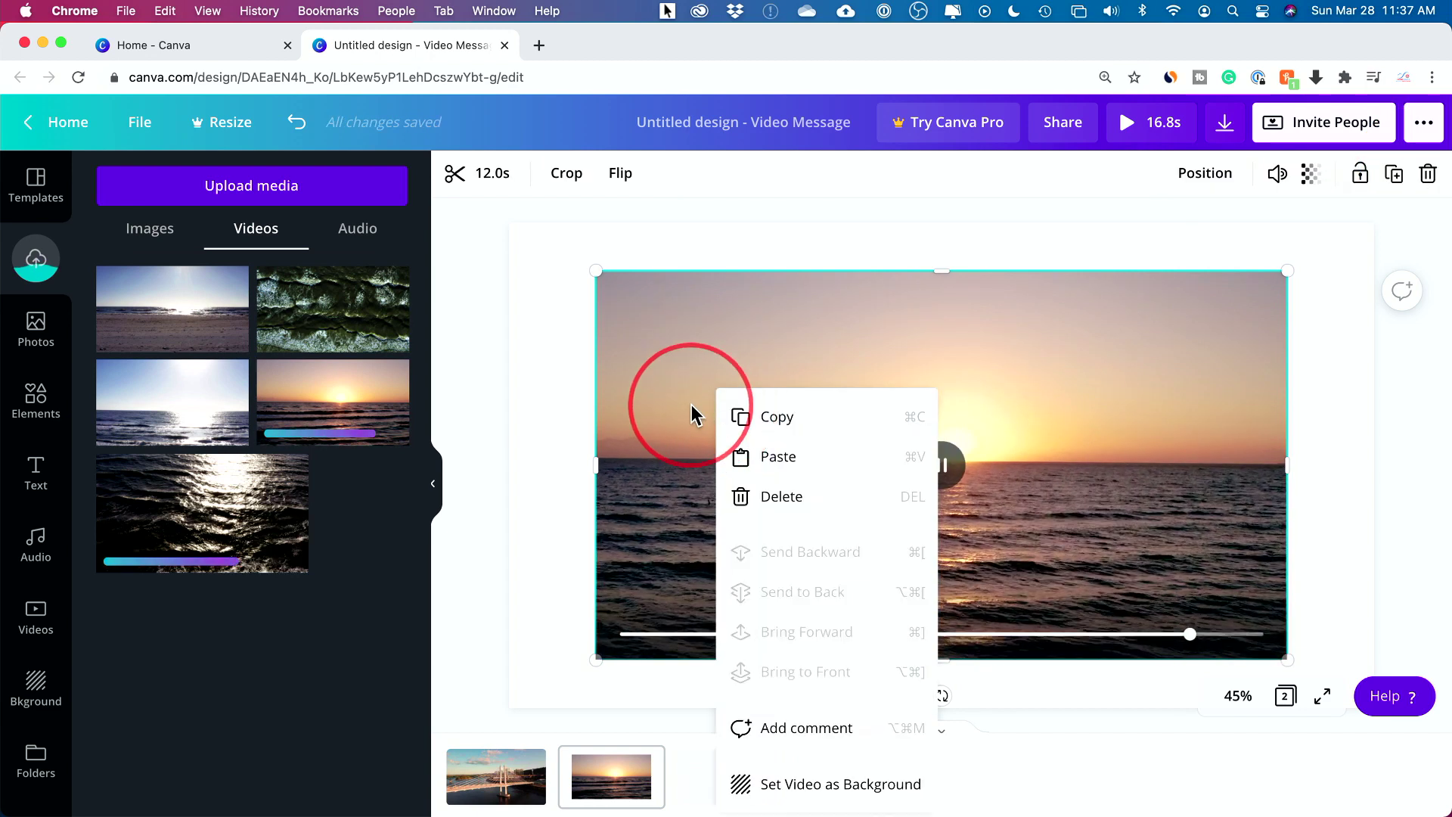
click(835, 787)
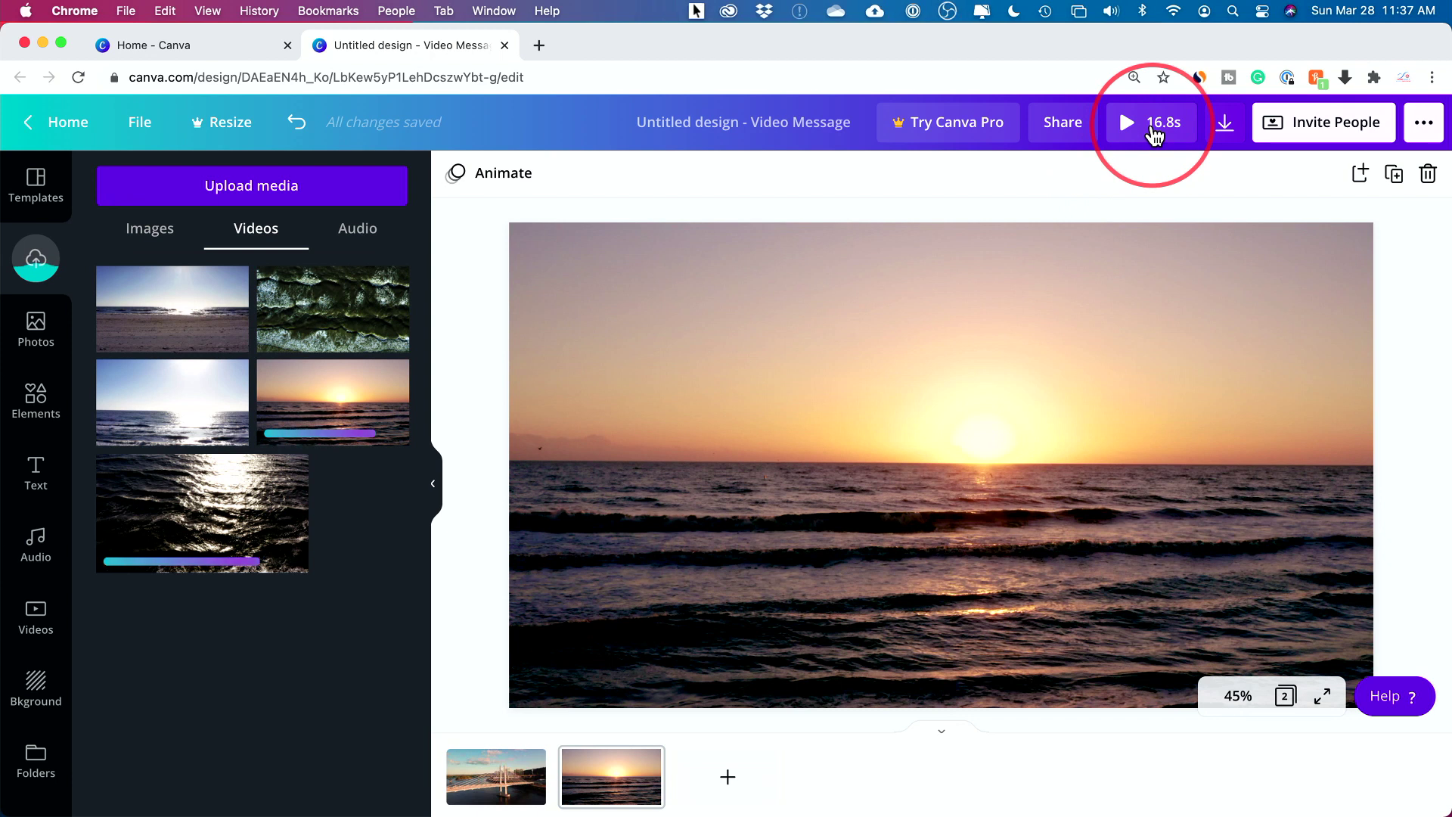
Add a third page with the uploaded bright sunlit sea clip, trimmed at both ends to 7.6 s.
click(728, 776)
click(371, 427)
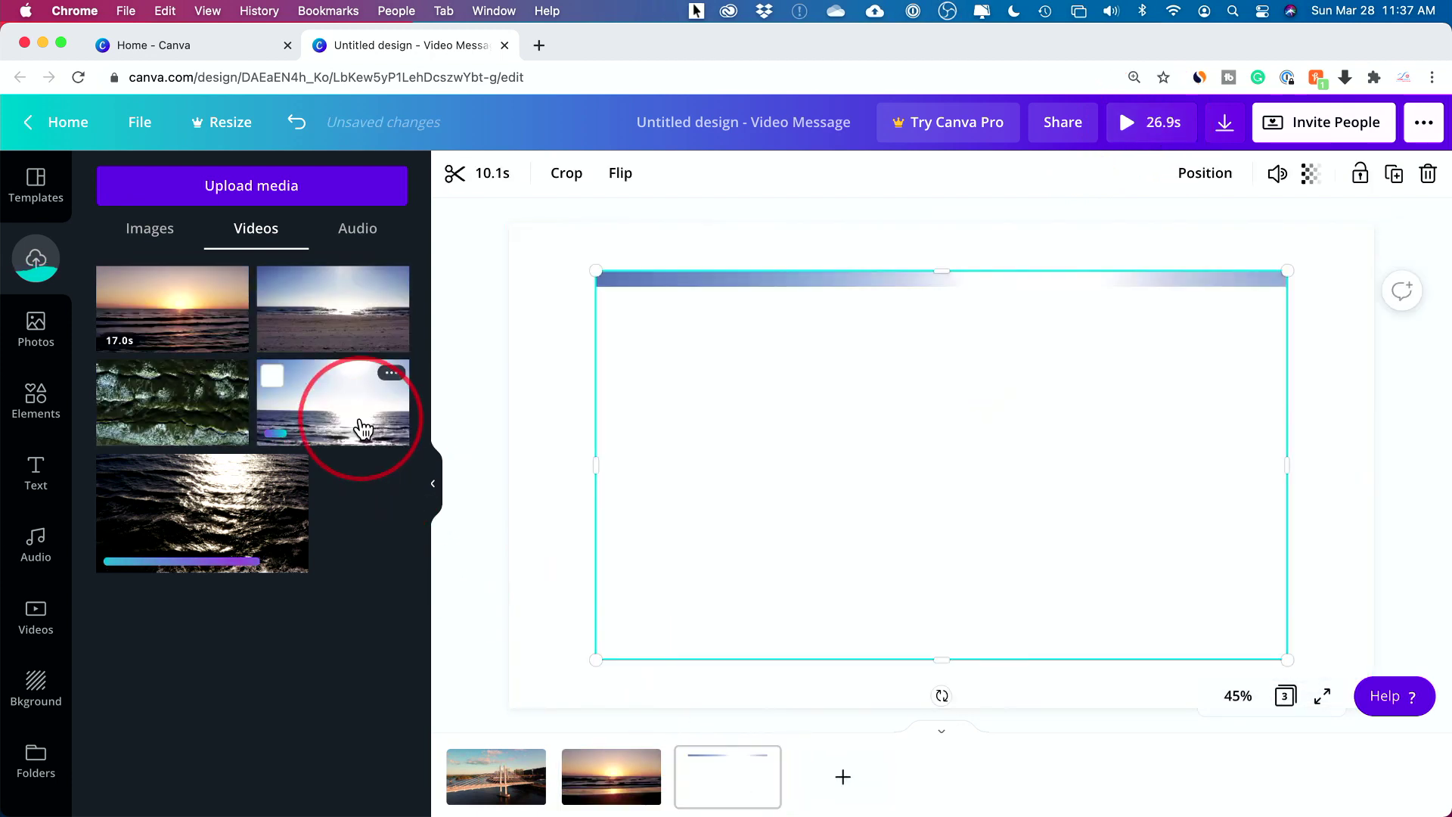
click(484, 173)
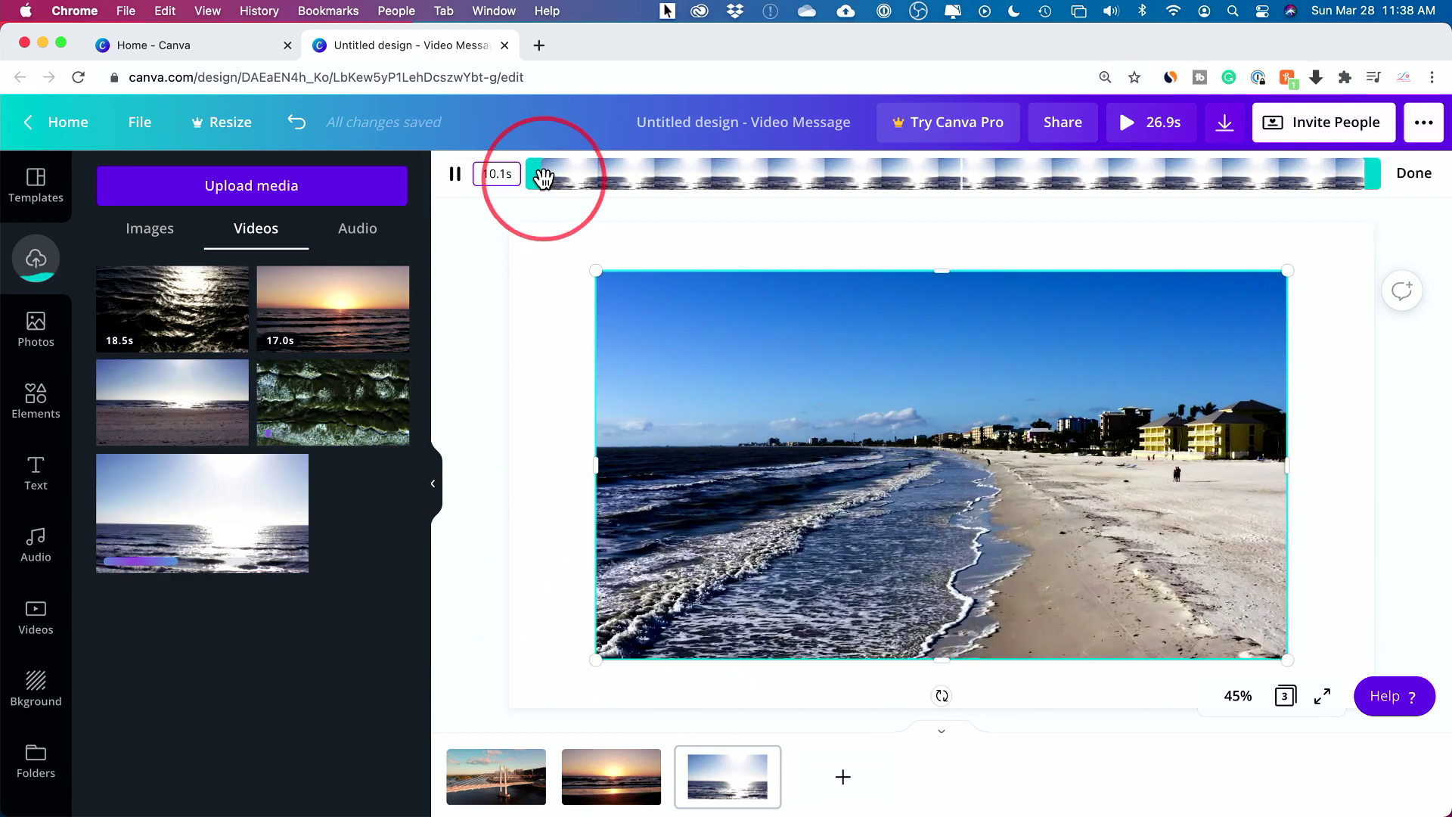
drag(541, 174, 586, 180)
drag(1371, 174, 1210, 178)
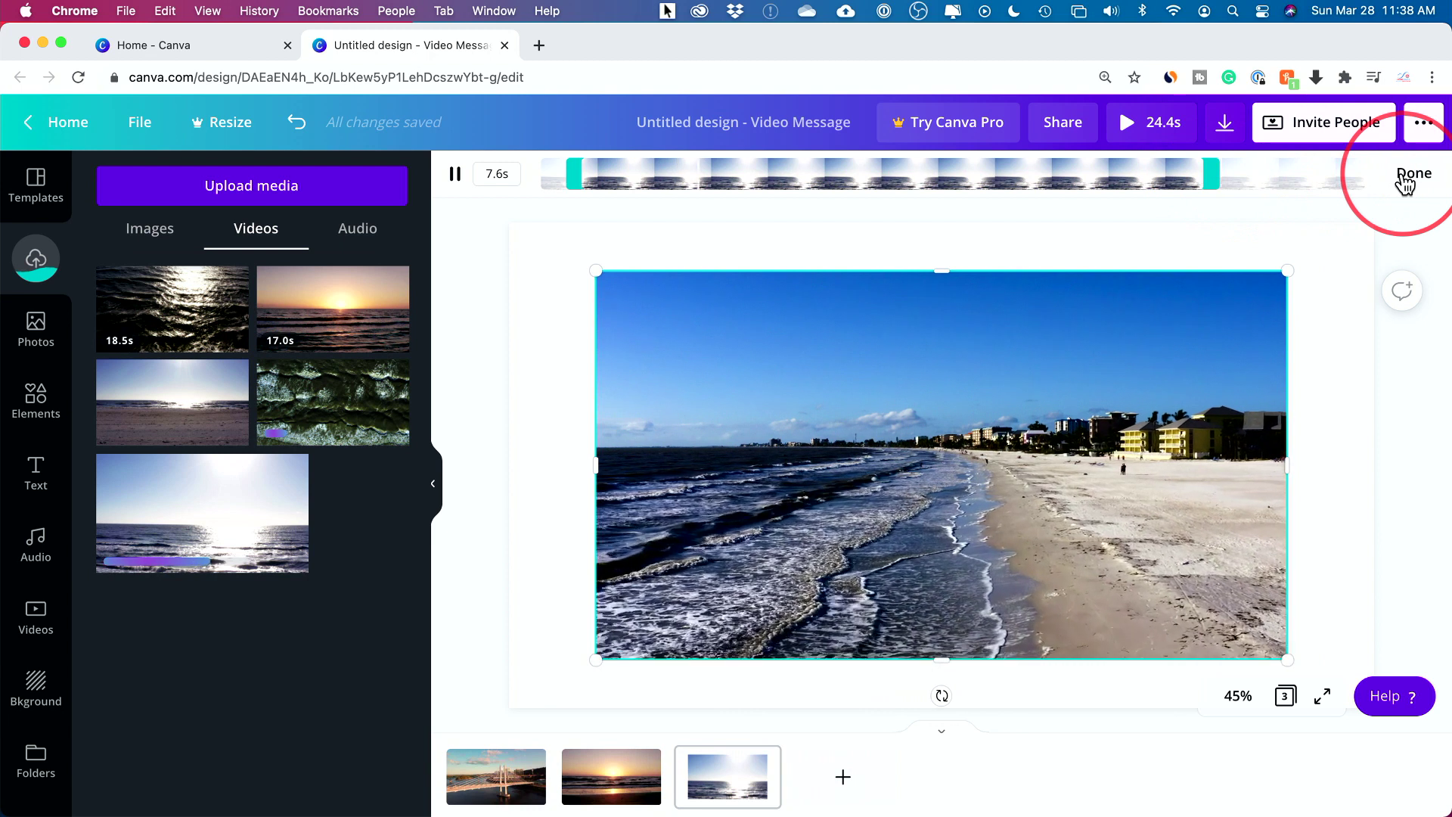
click(1404, 180)
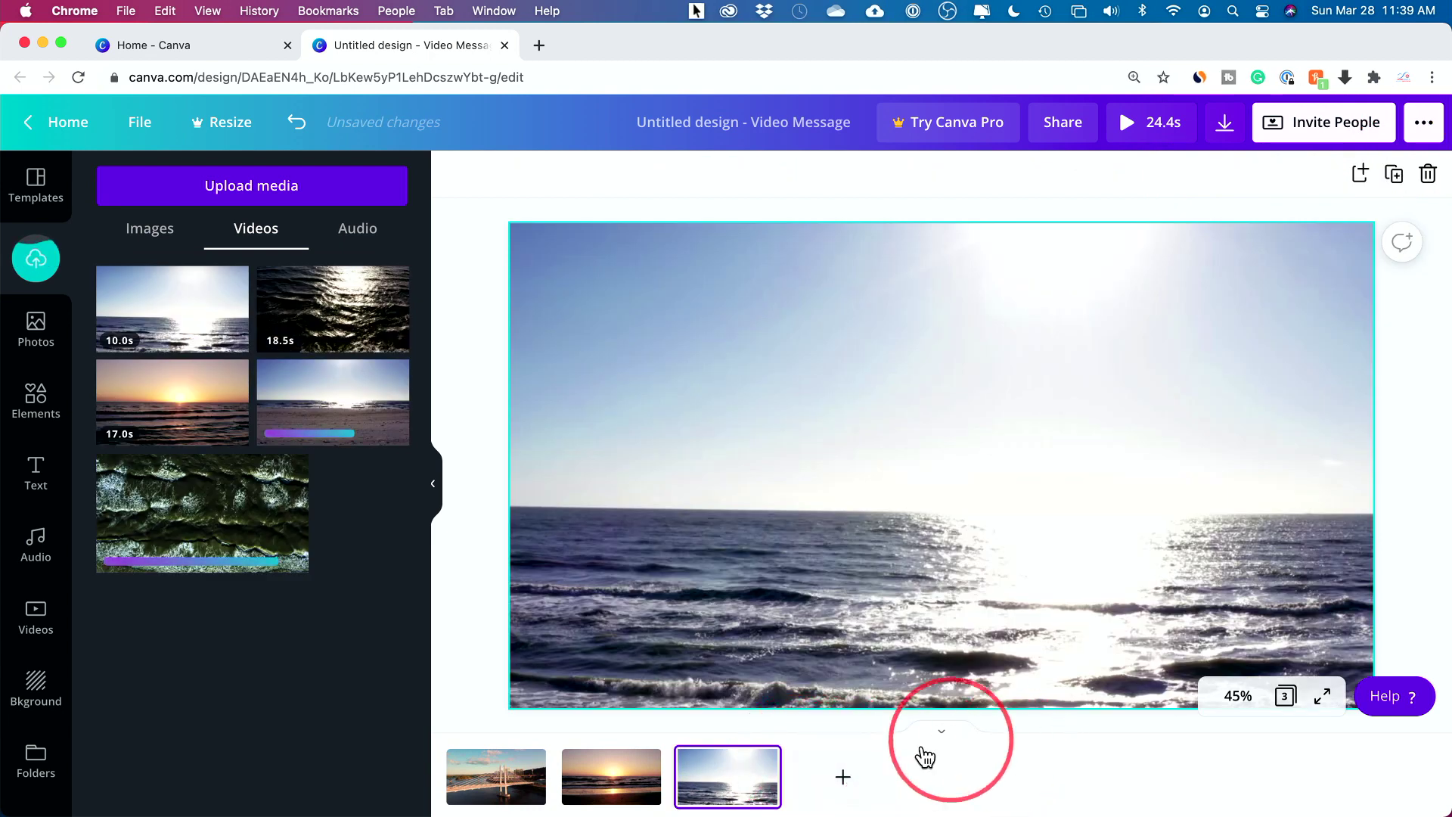
Add a fourth page with the white plaster texture as its background and show the stock videos.
click(845, 779)
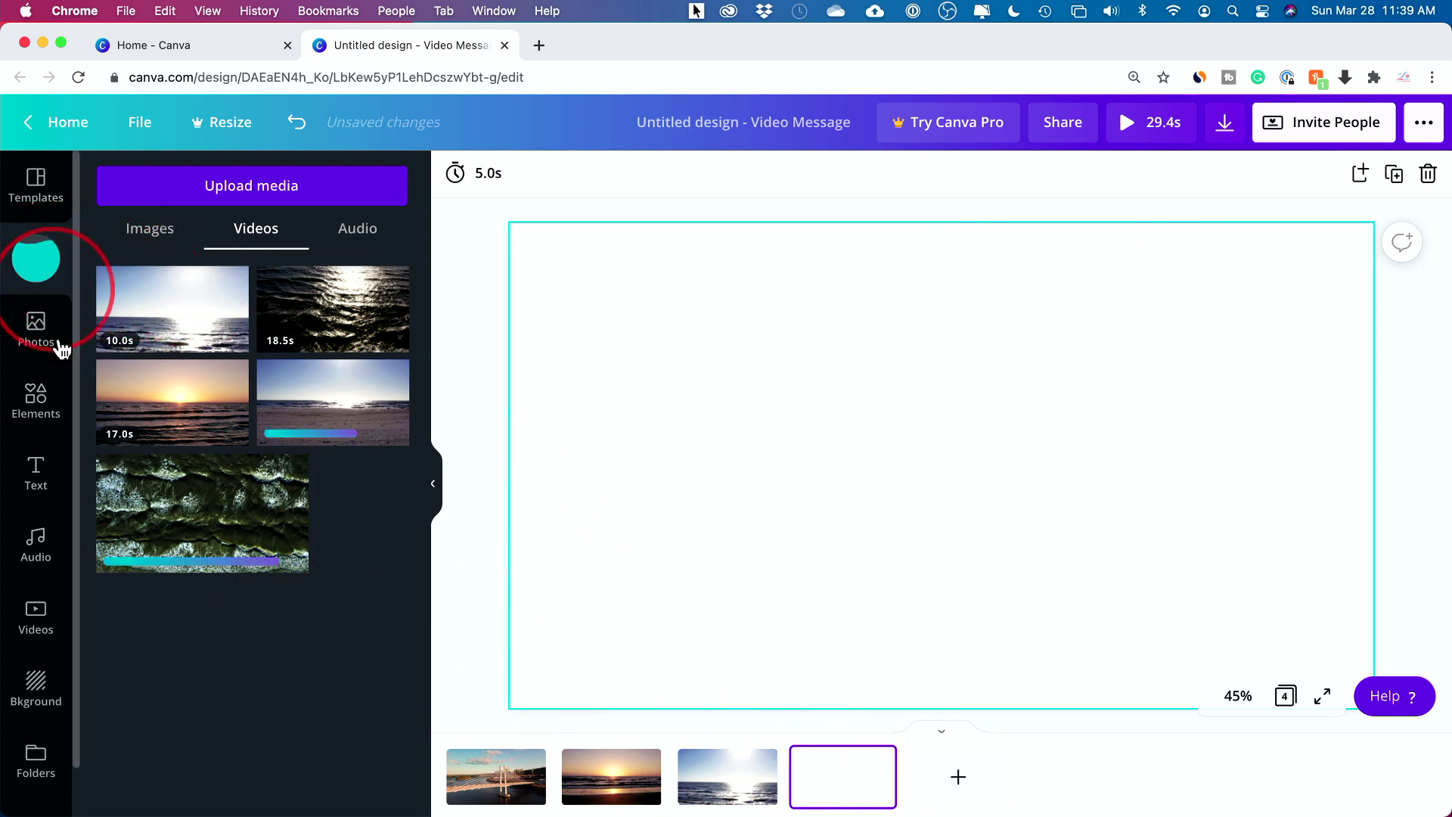
click(35, 616)
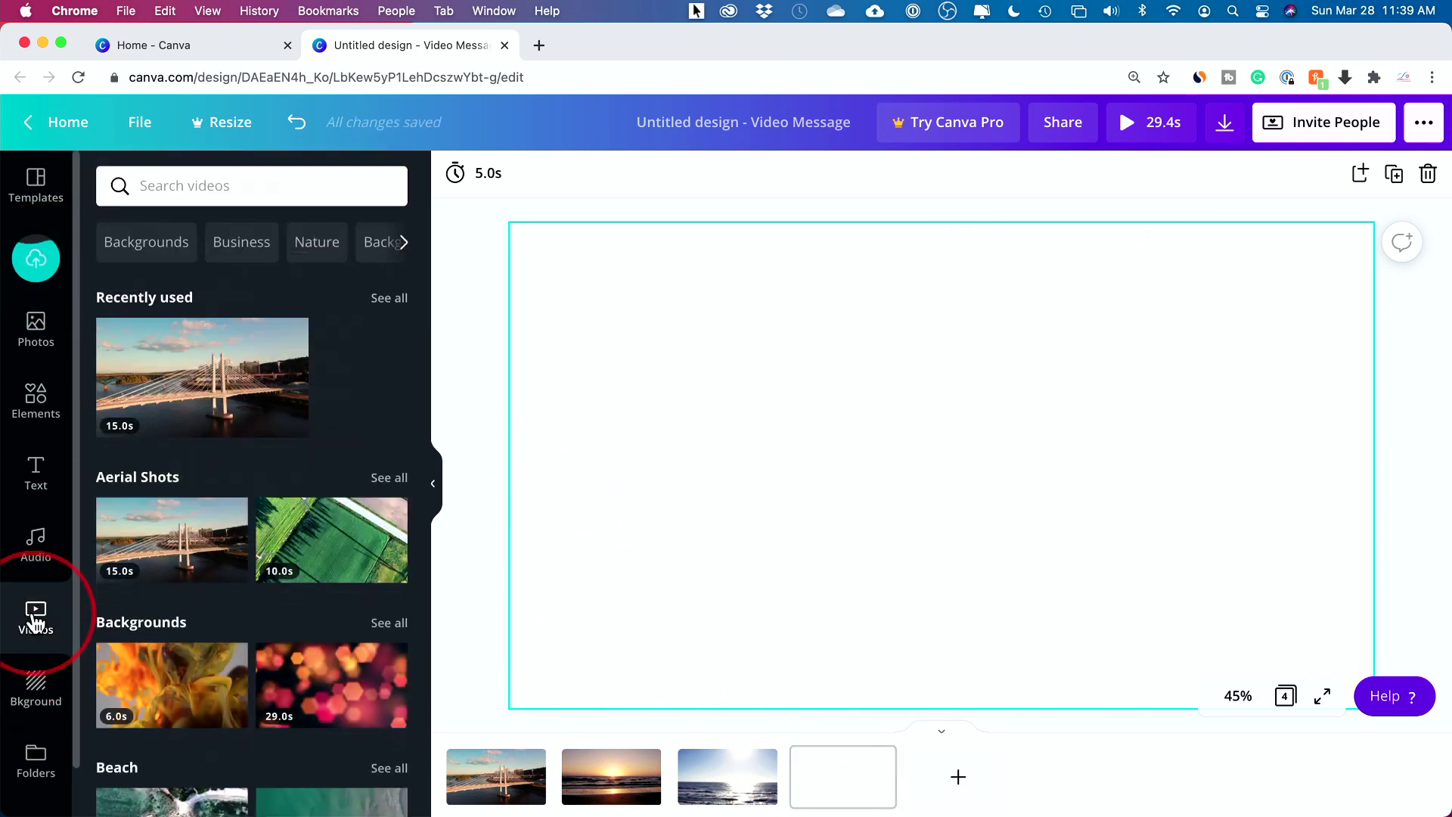
click(36, 687)
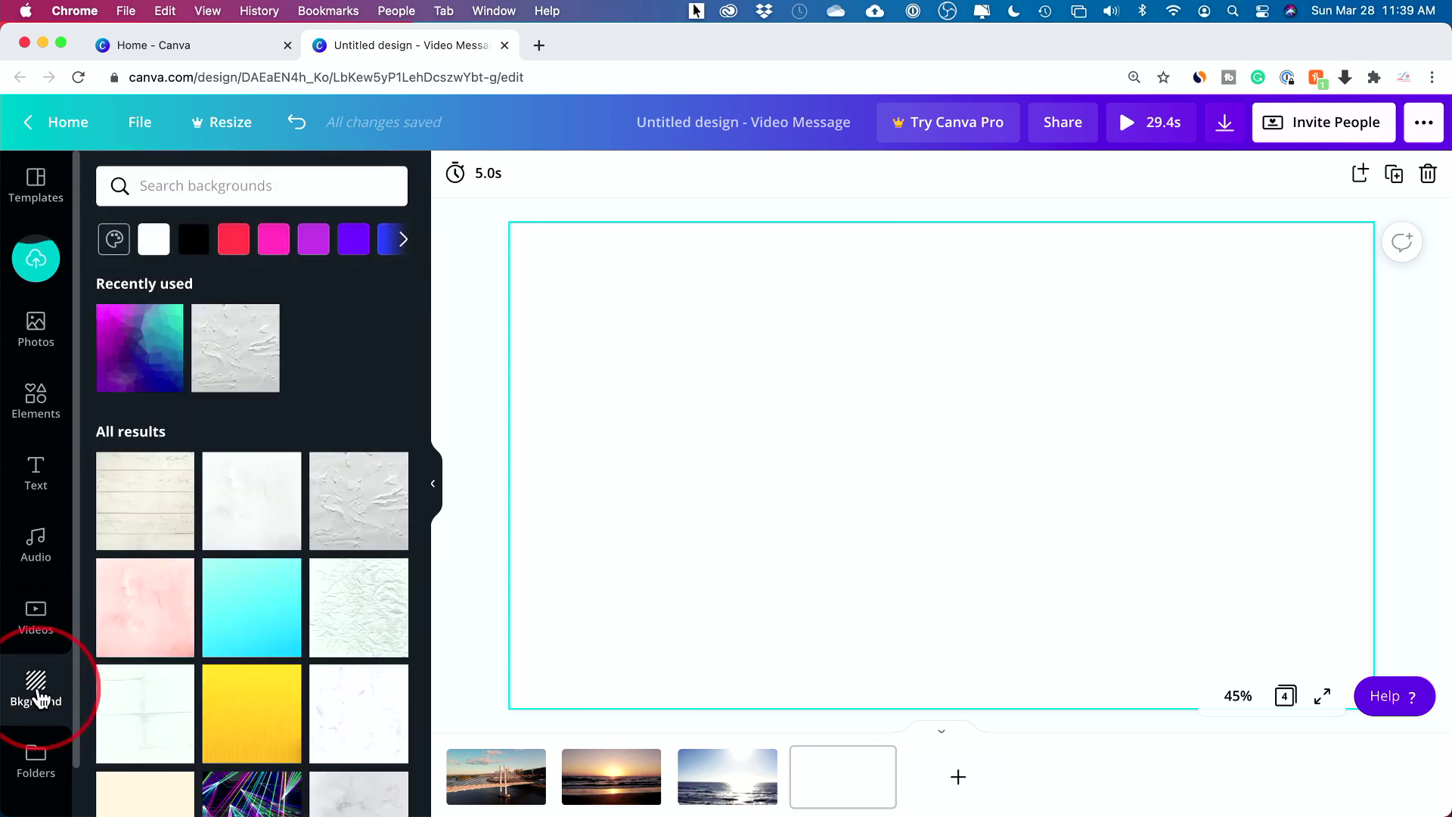
click(349, 518)
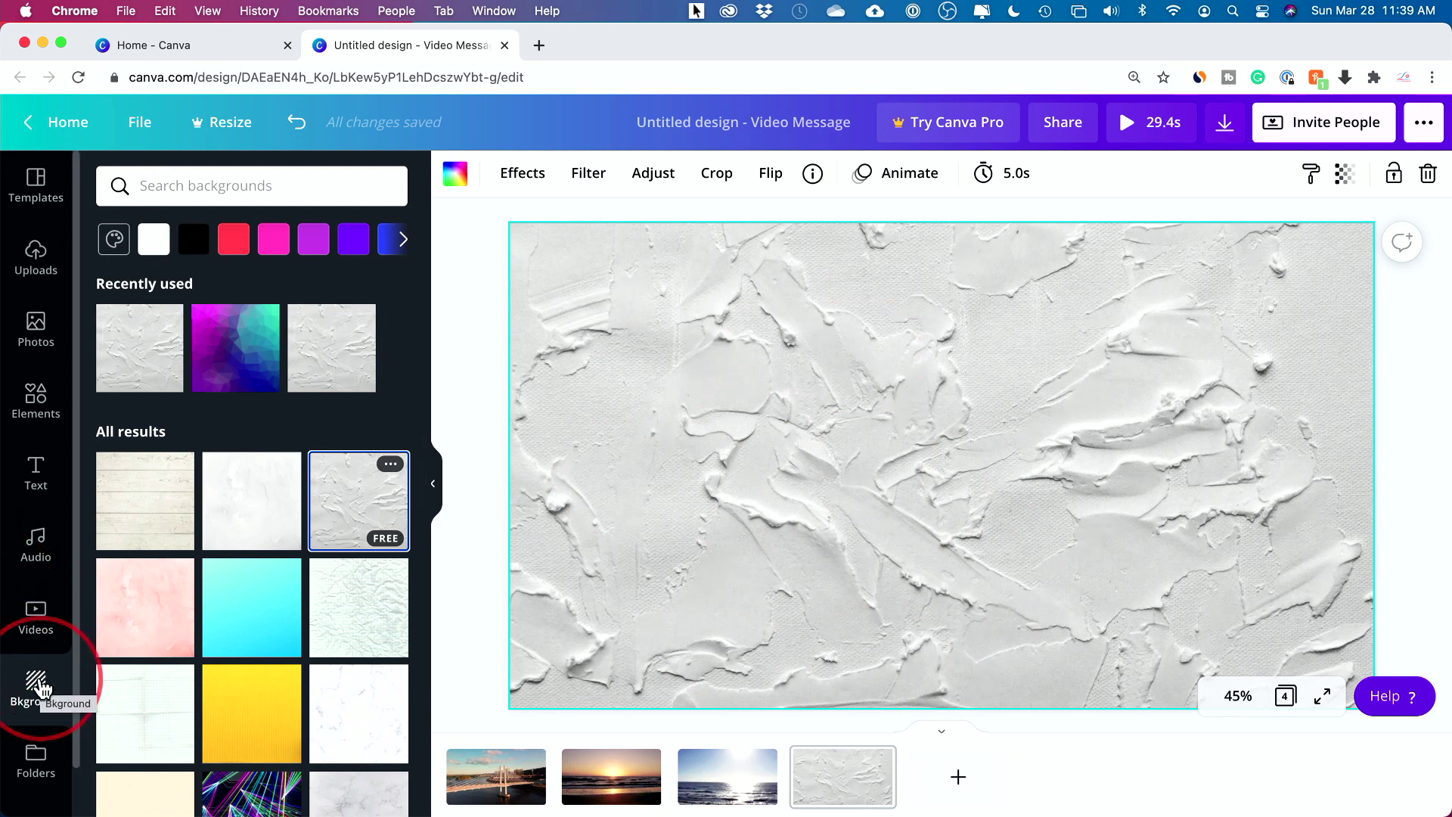
click(36, 617)
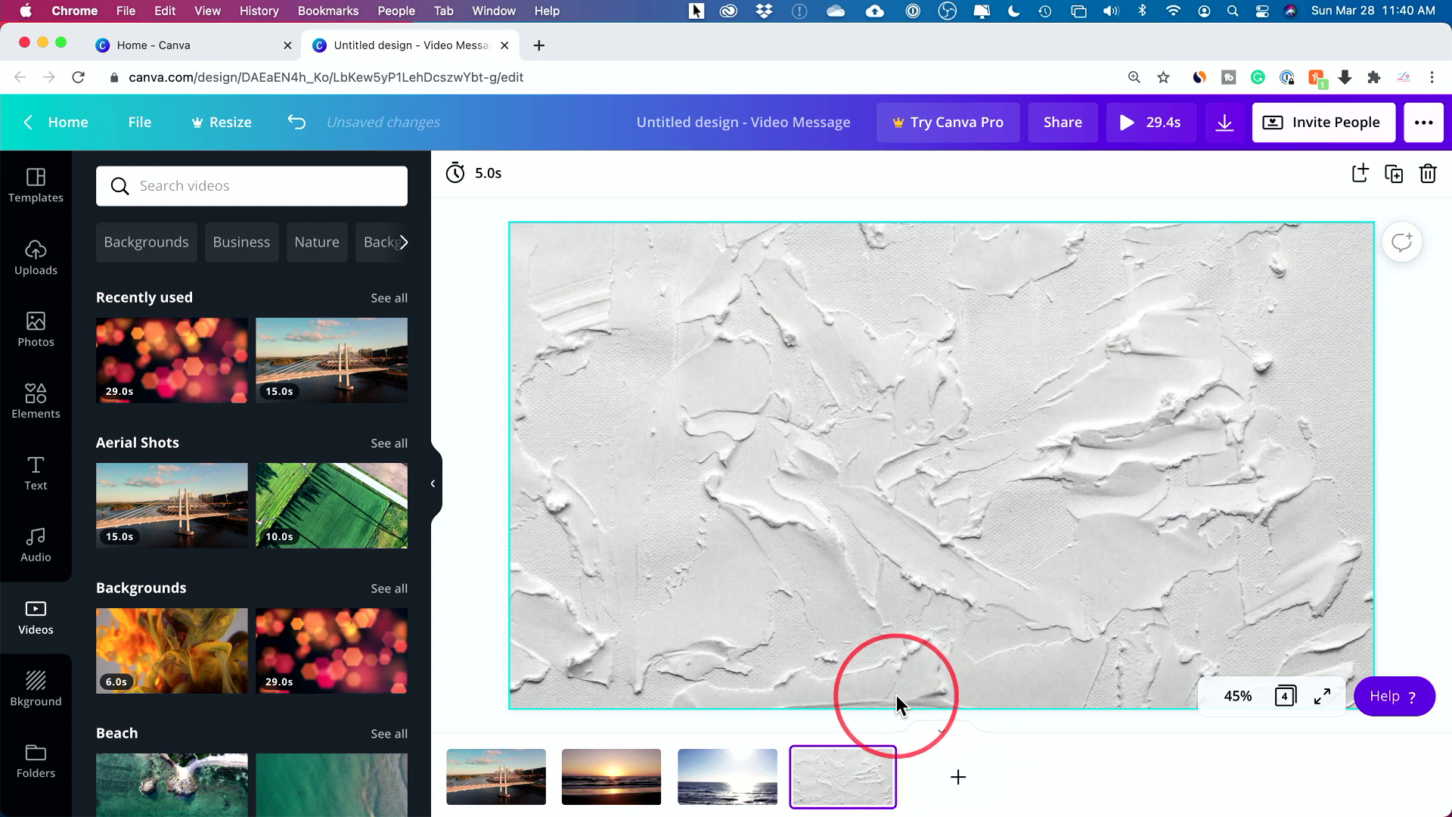
Delete page 4 with the plaster texture background.
mouse_move(873, 766)
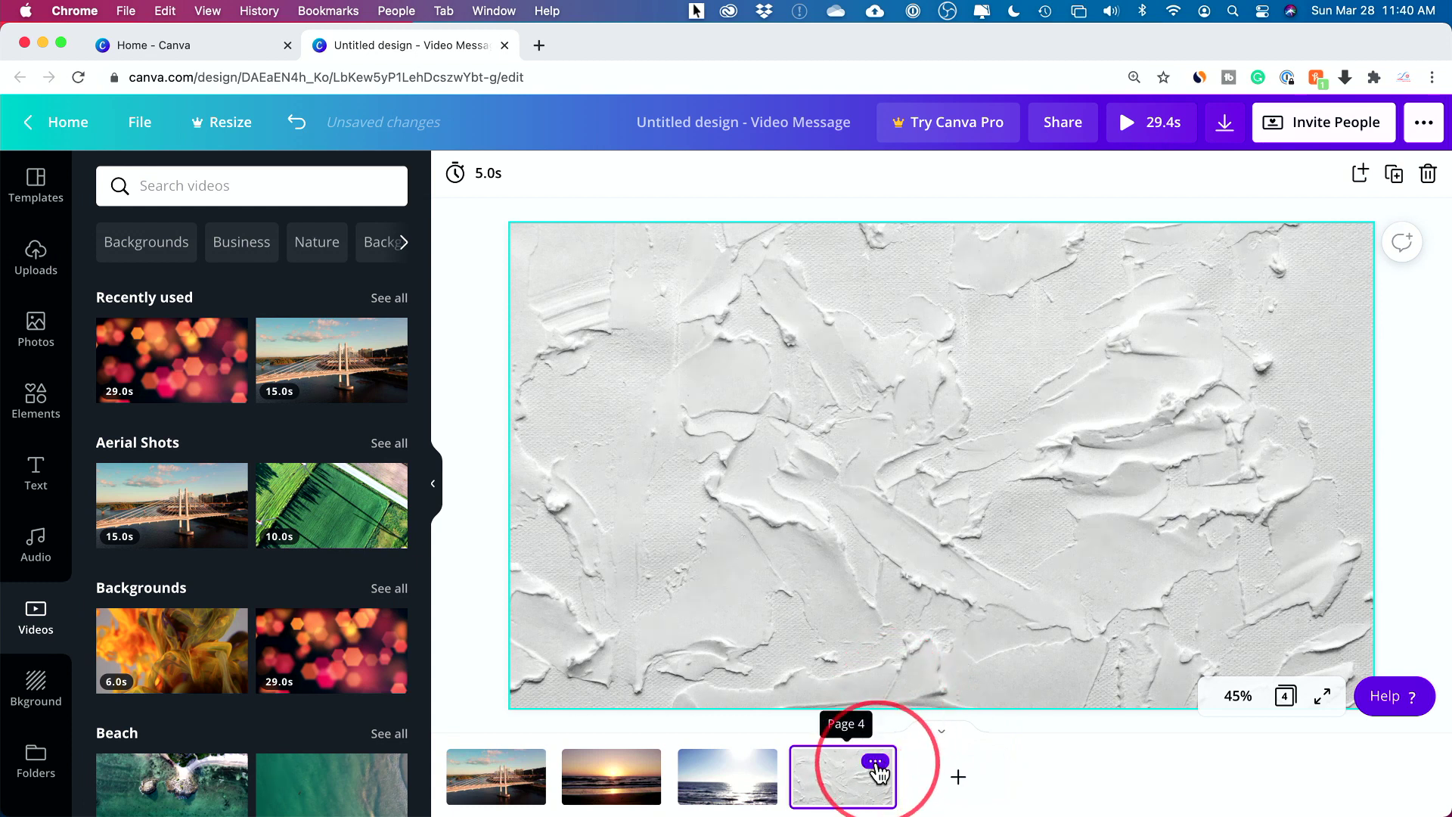
click(875, 762)
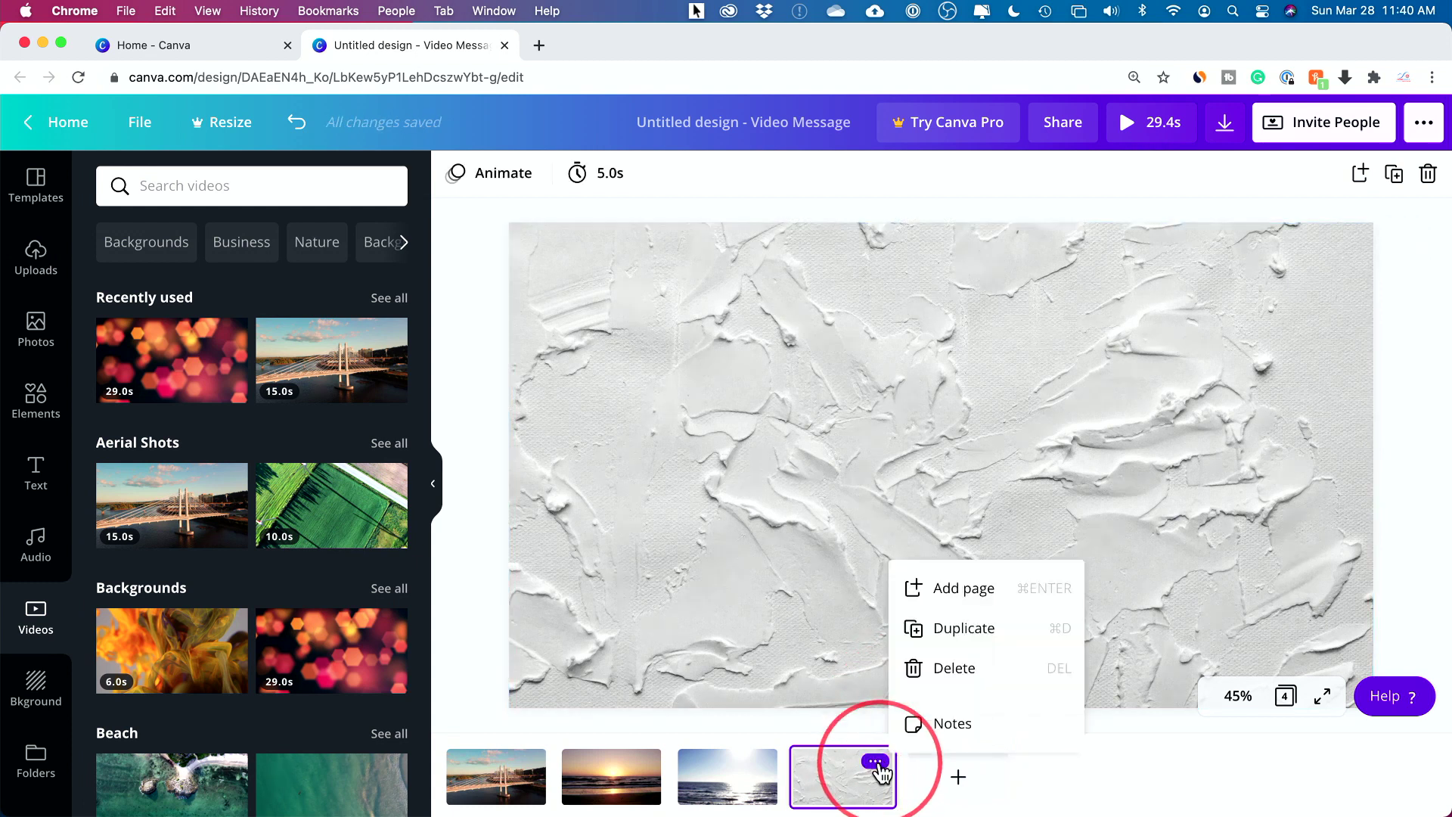
click(950, 671)
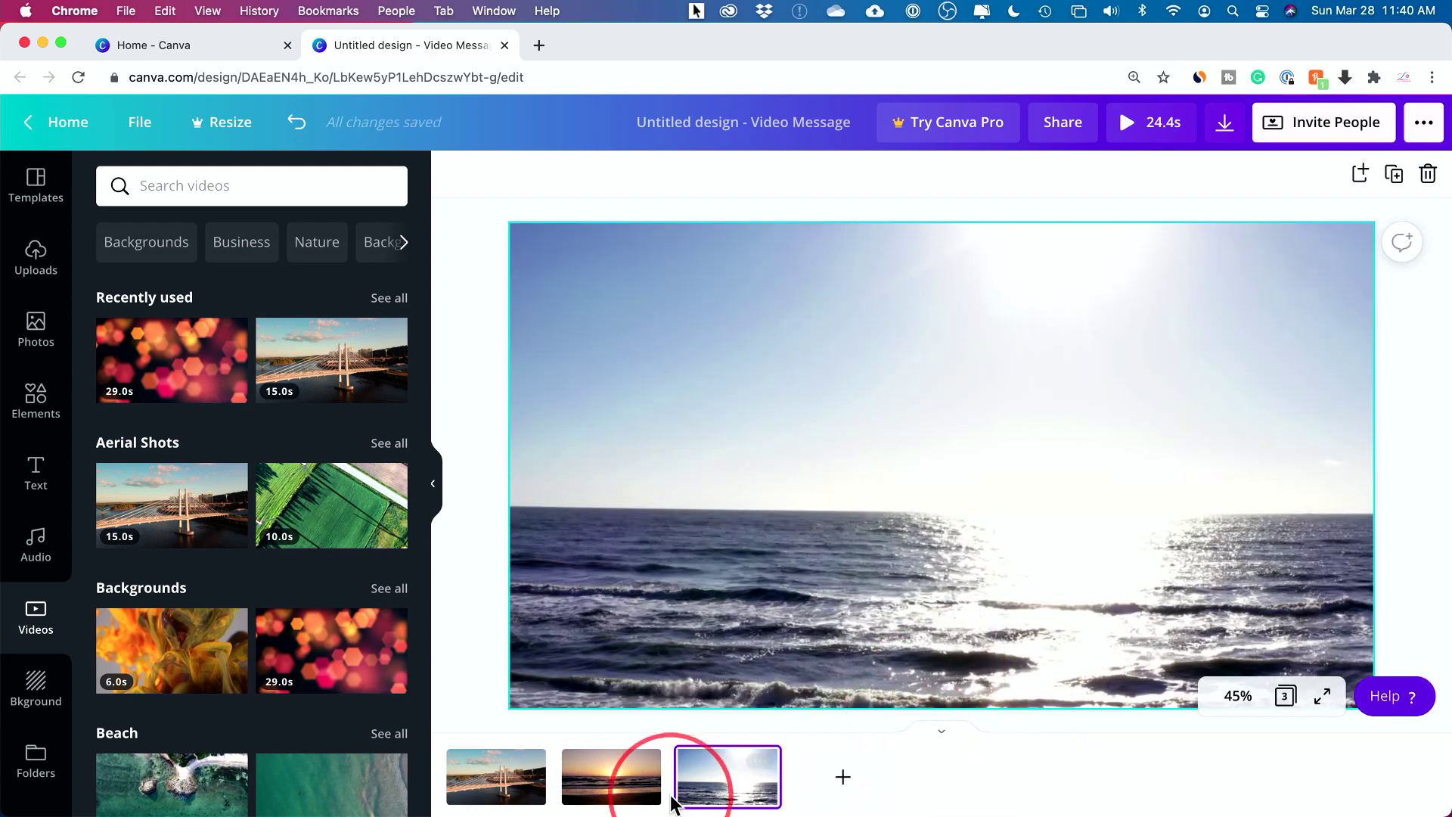
Move the sunset page behind the bright sunlit sea page, making it the third page.
drag(714, 766, 746, 760)
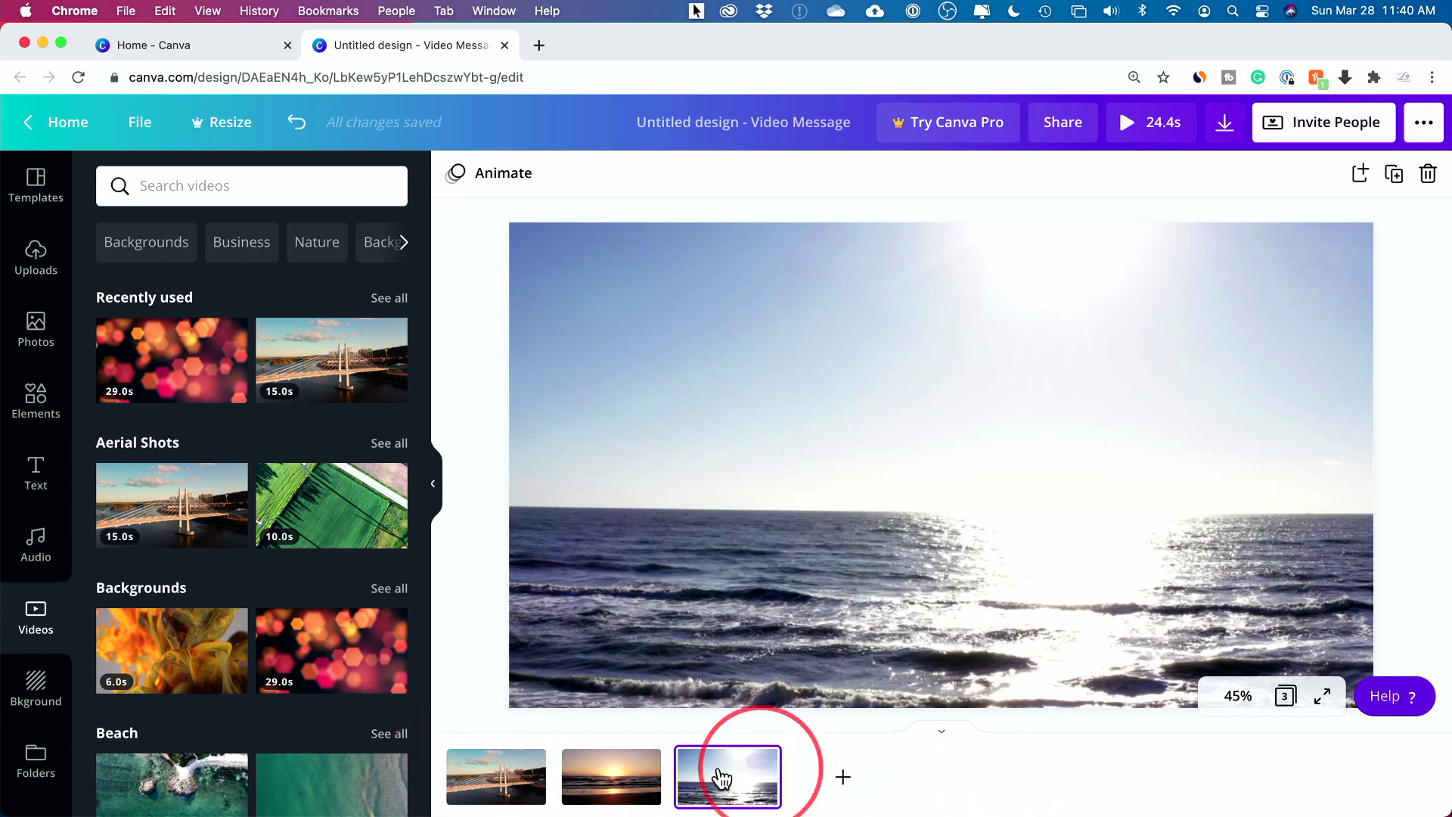
click(607, 765)
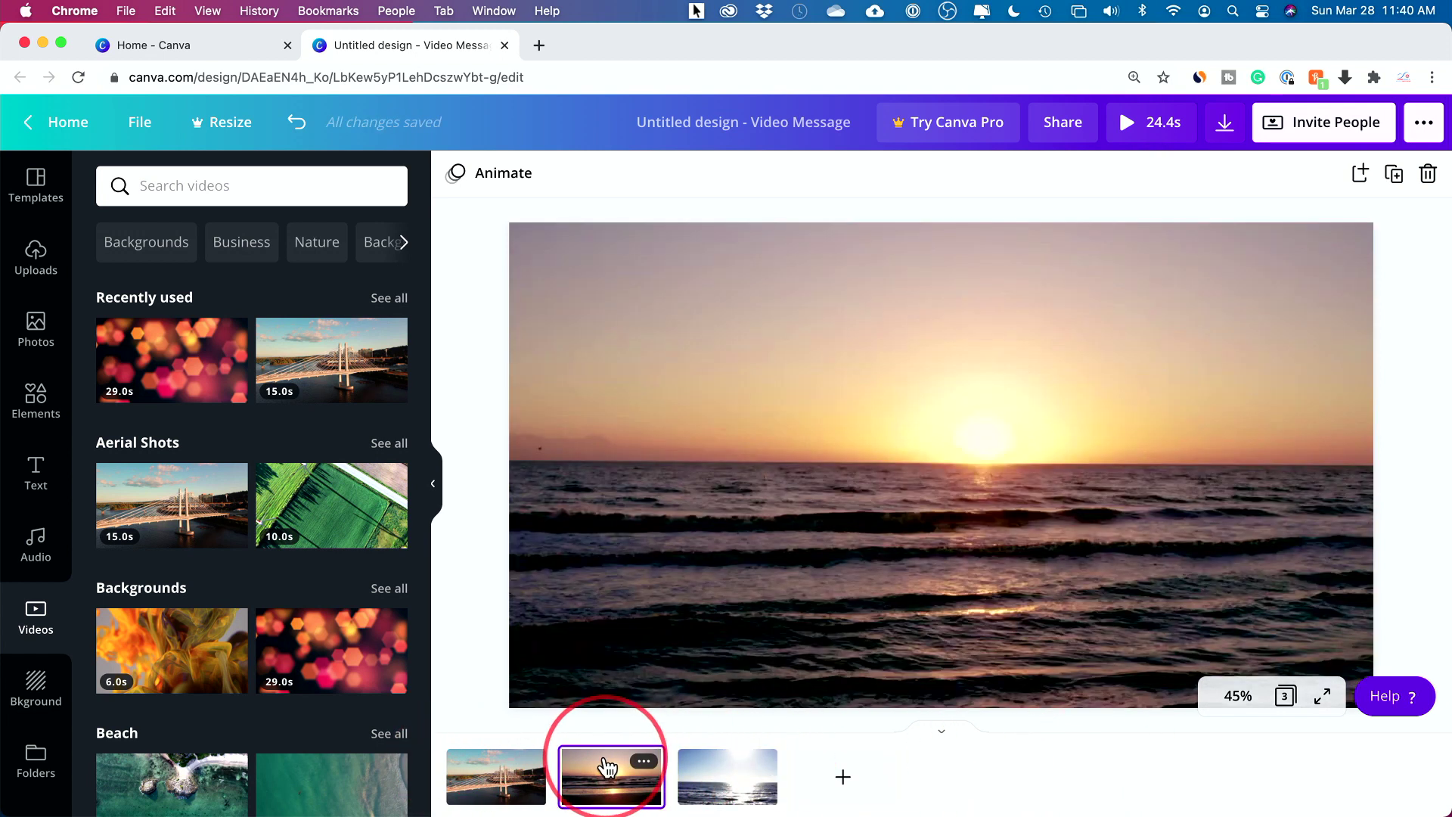
drag(613, 765, 794, 751)
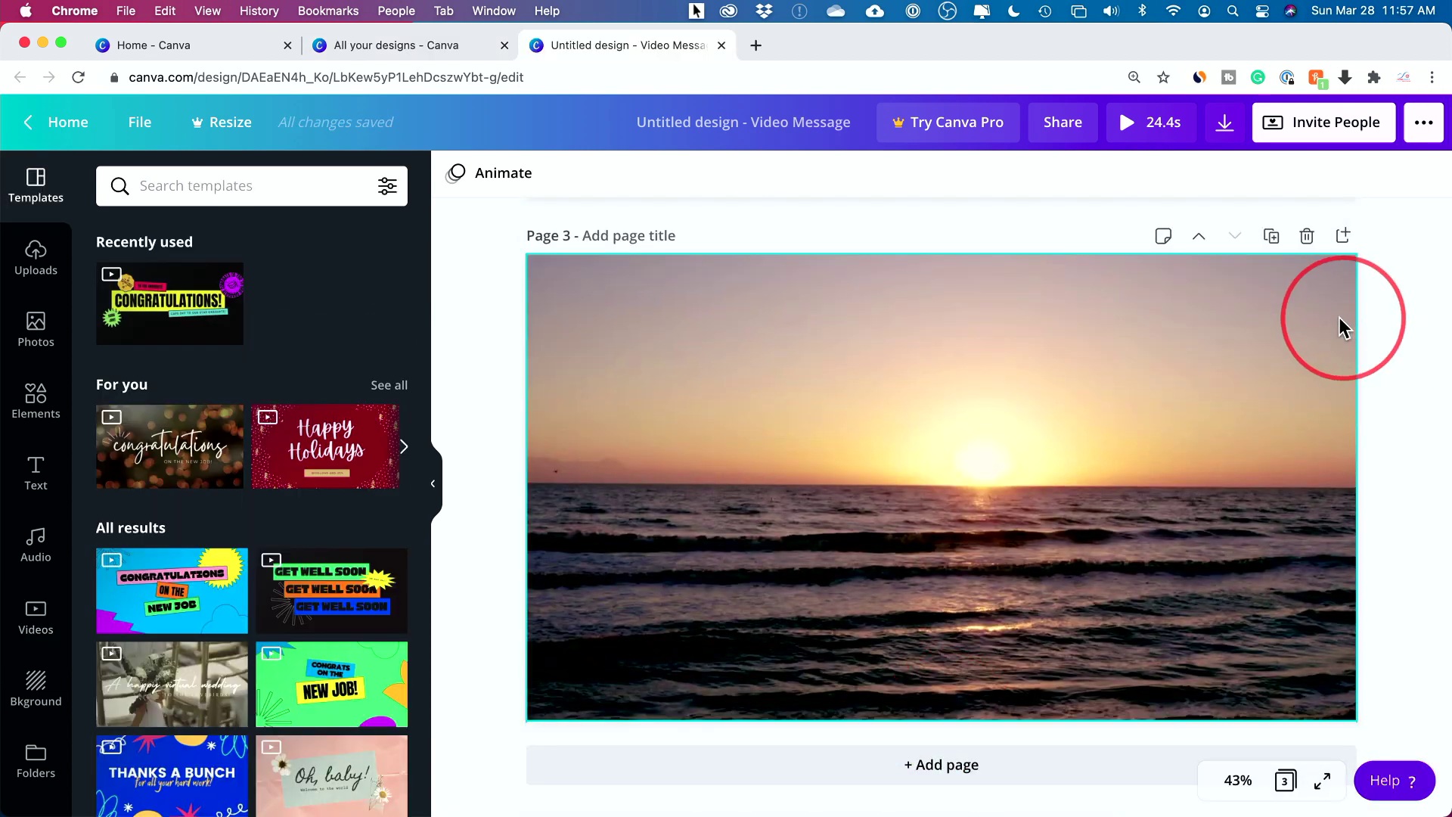
Look through the design's pages in the vertical page view to check their order and content.
scroll(851, 706, up, 1)
scroll(911, 720, down, 1)
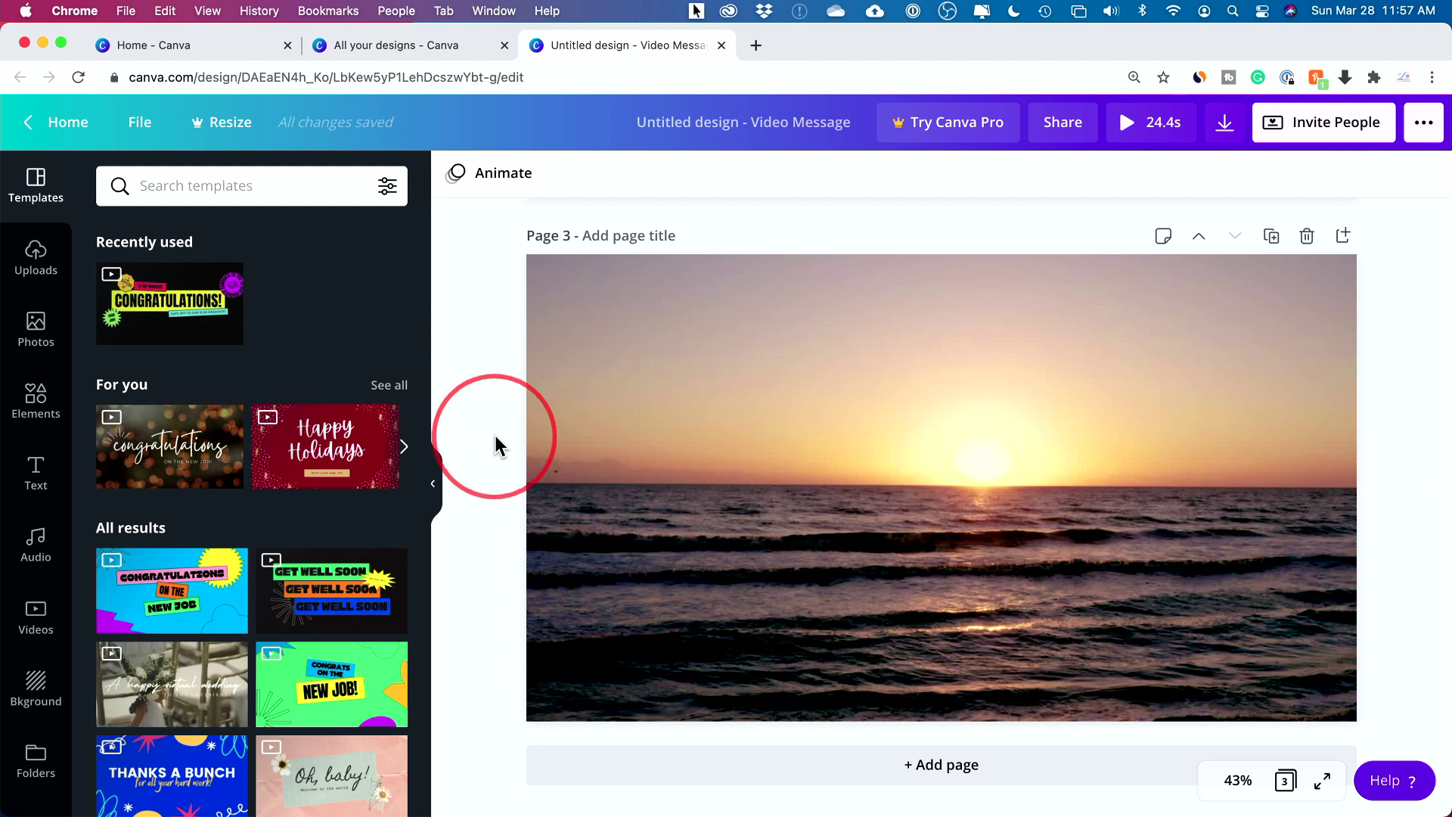
scroll(491, 434, up, 5)
scroll(492, 429, up, 10)
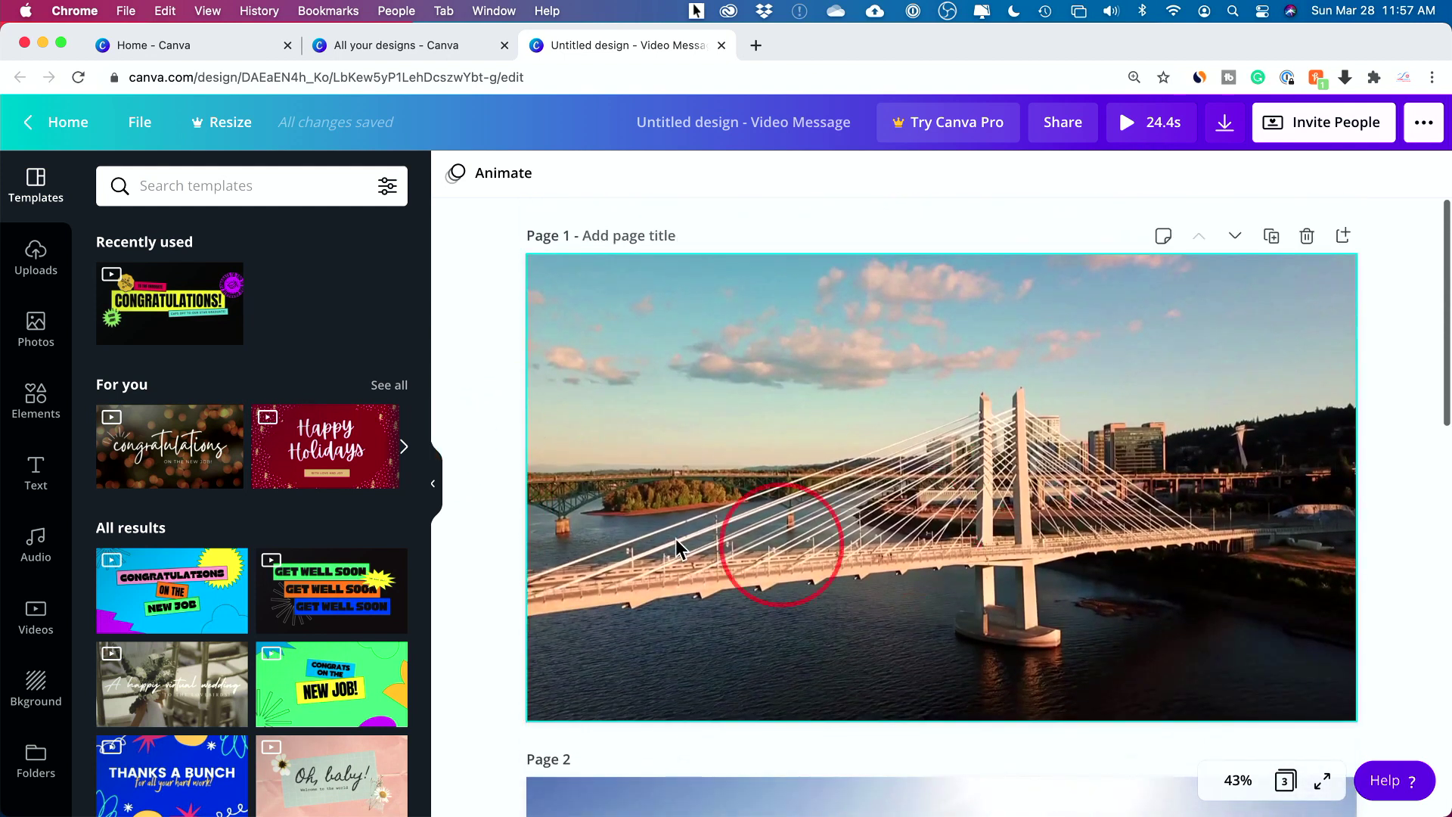
scroll(488, 419, down, 4)
scroll(489, 419, down, 10)
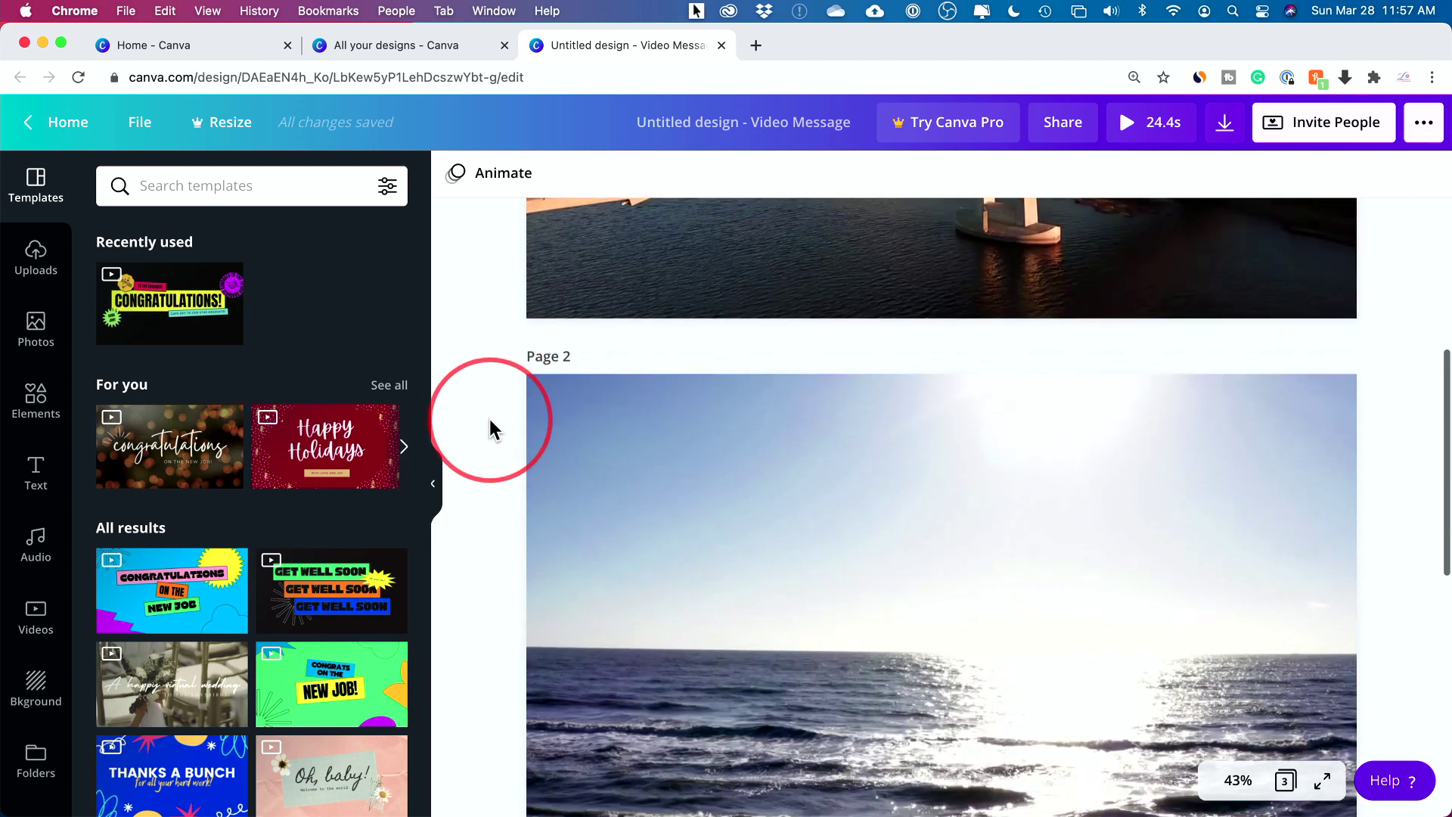
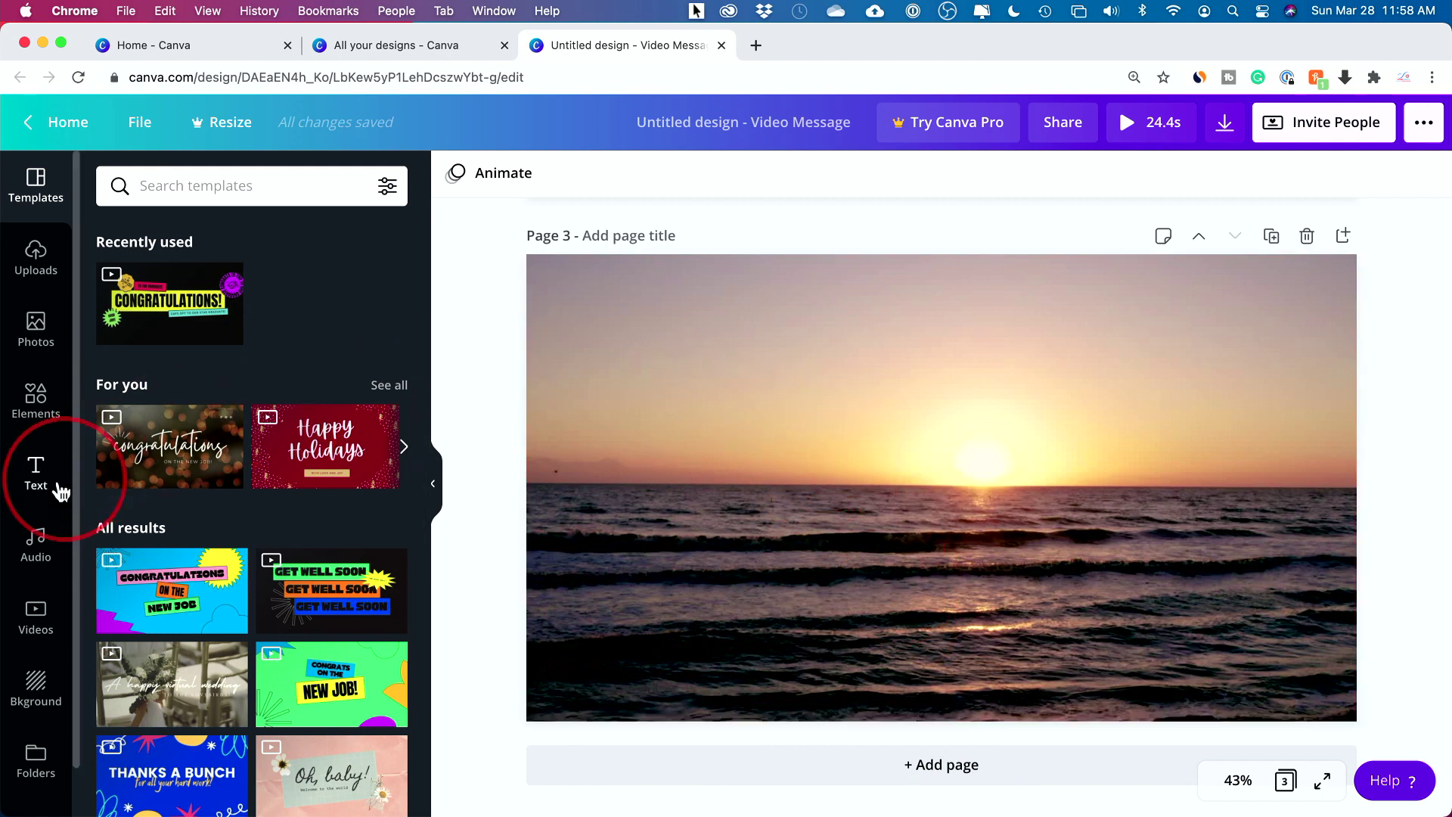
Add a heading reading "Drone shots" to the first page, over the bridge clip.
scroll(795, 416, up, 14)
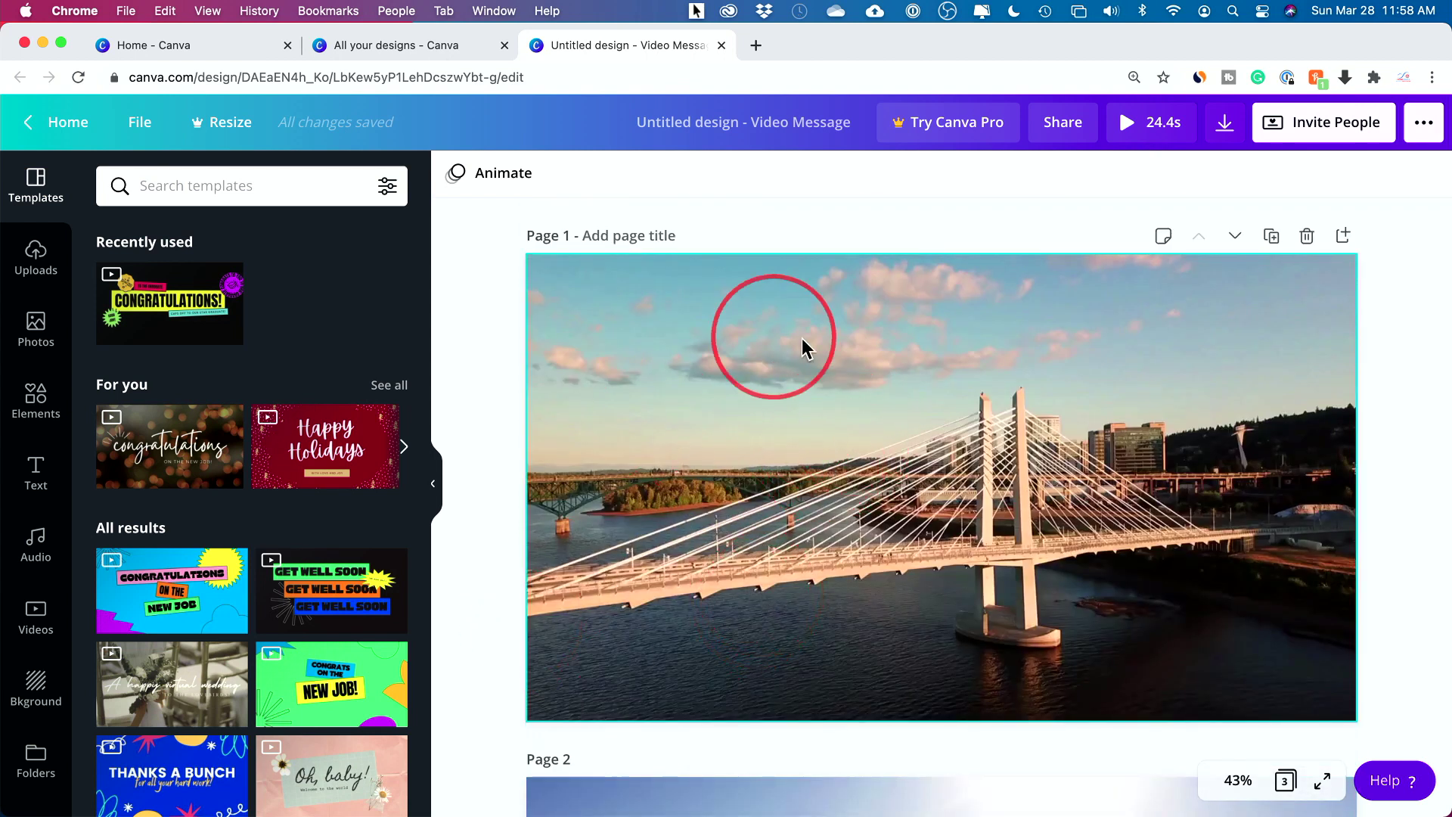
click(768, 418)
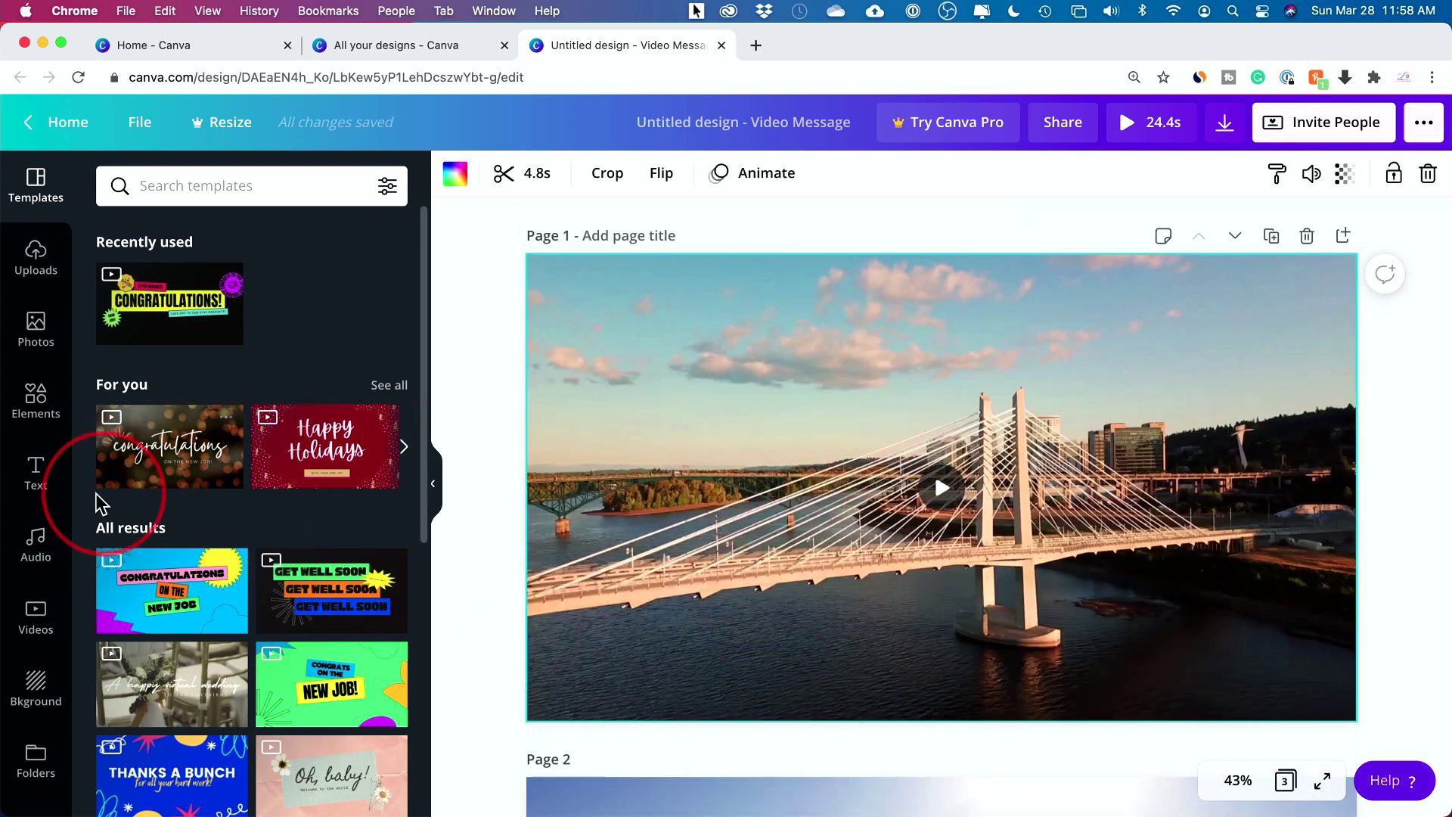
click(39, 475)
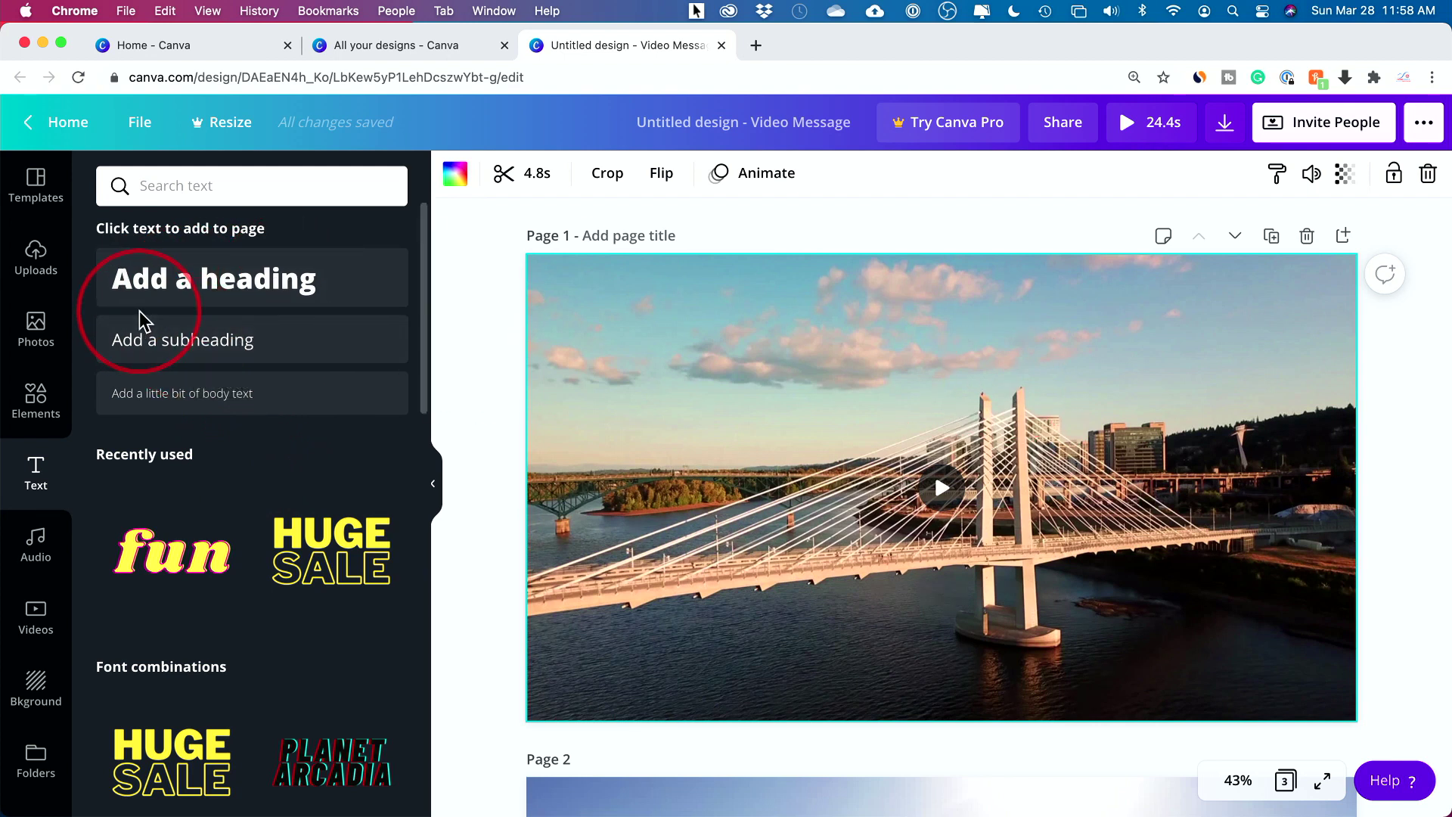
click(240, 292)
click(978, 495)
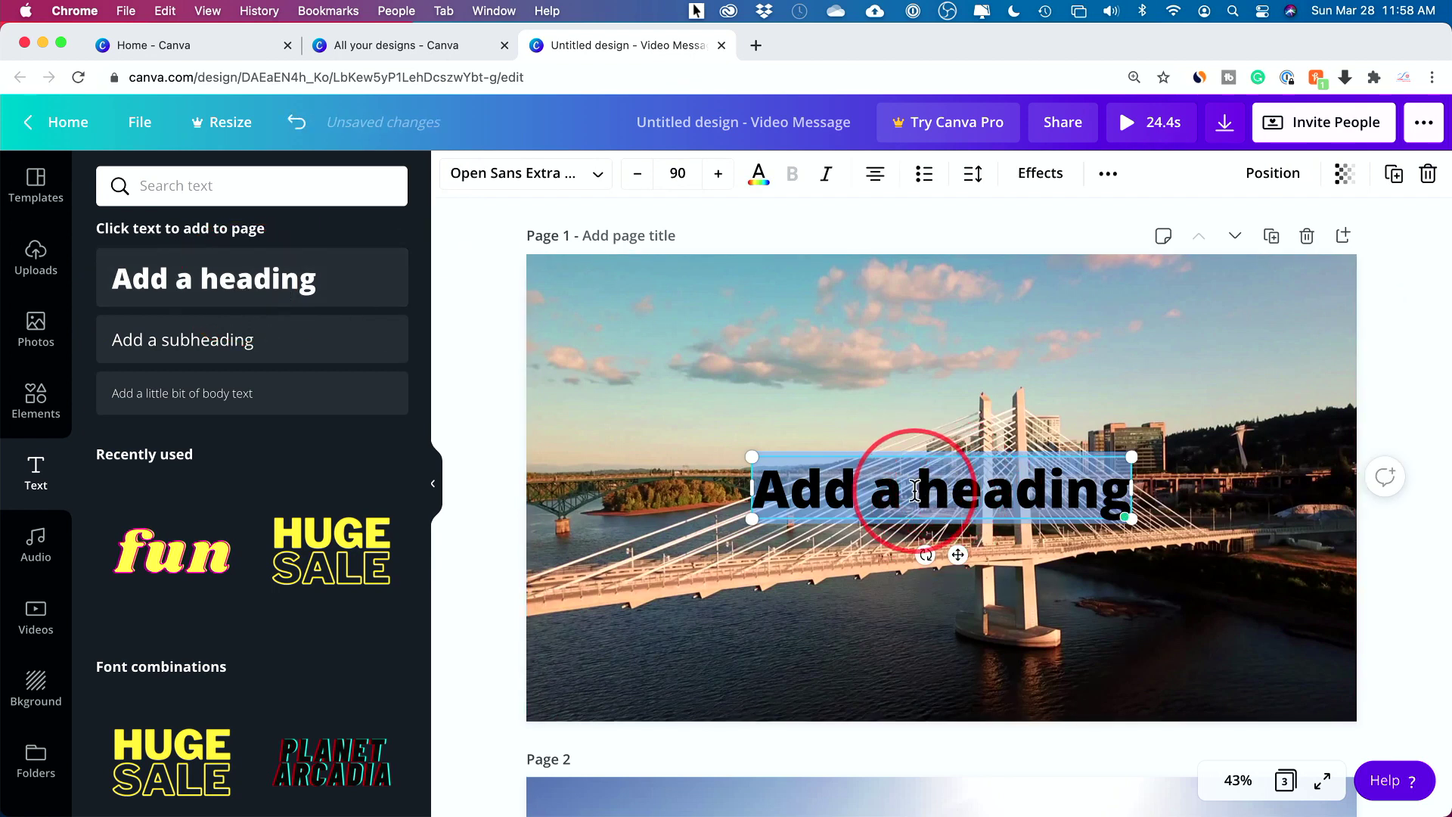
key(BackSpace)
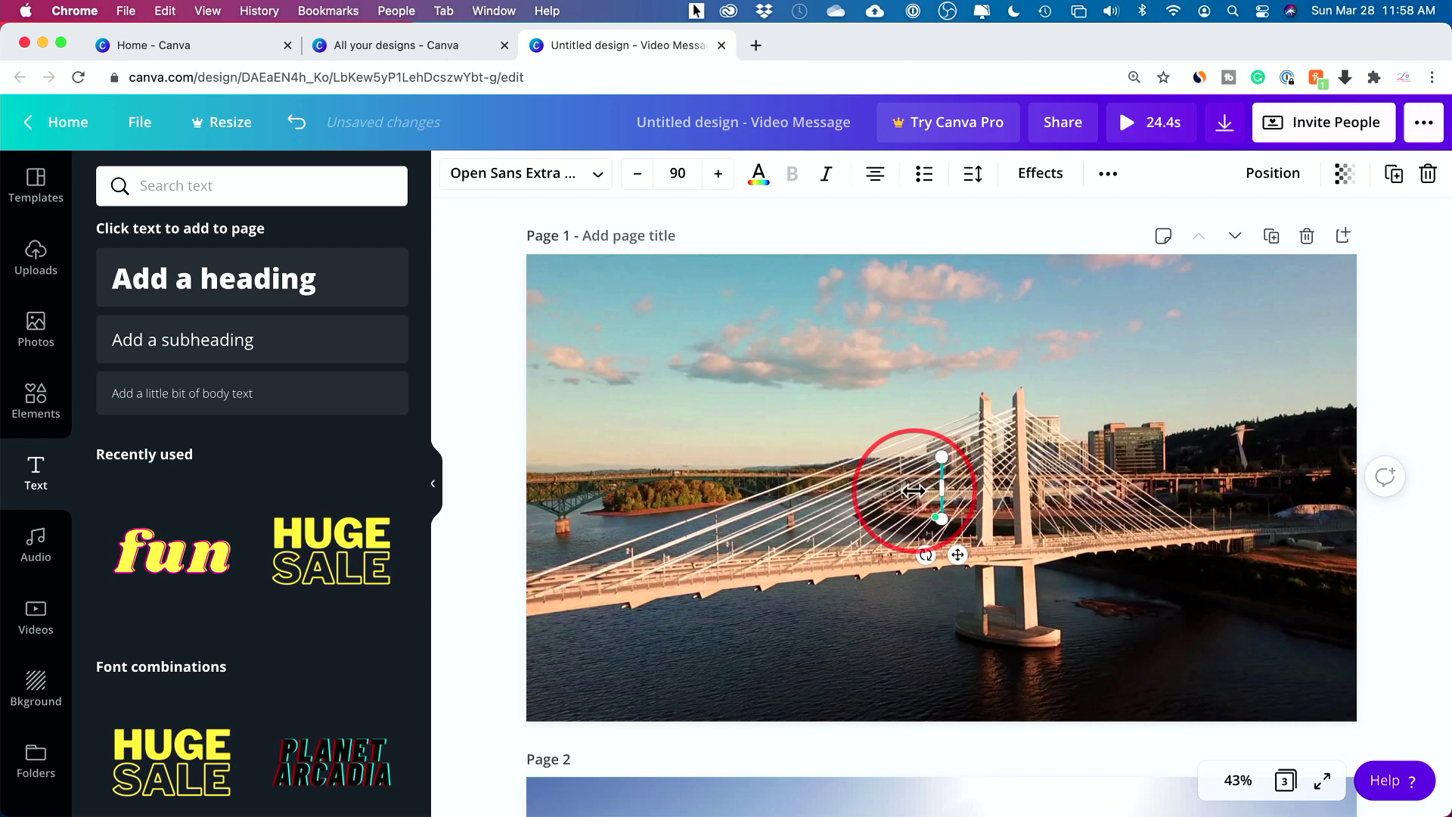
text(Drone shots)
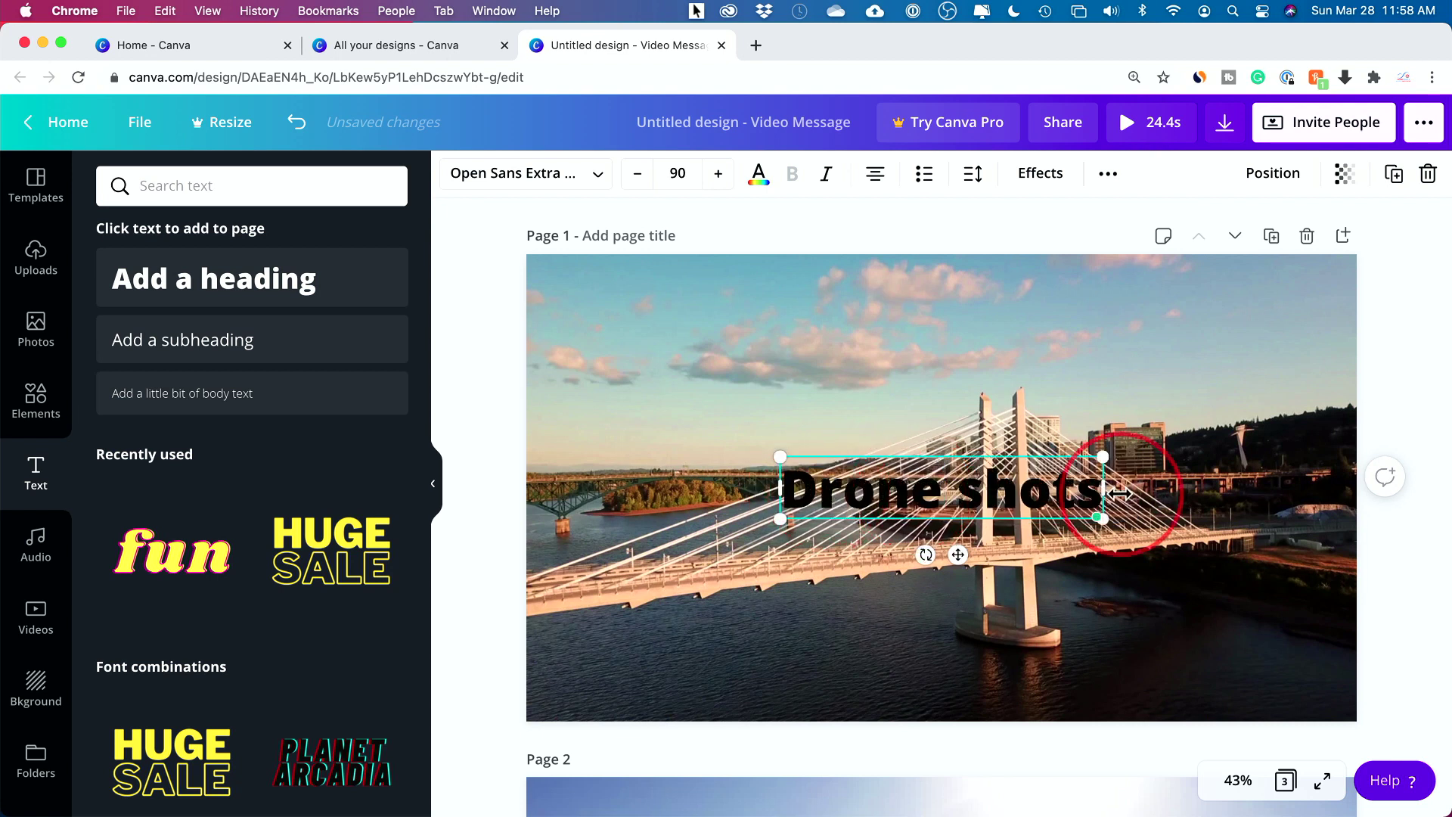
Set the "Drone shots" heading's font to Archivo Black and its text color to white.
drag(786, 490, 1096, 493)
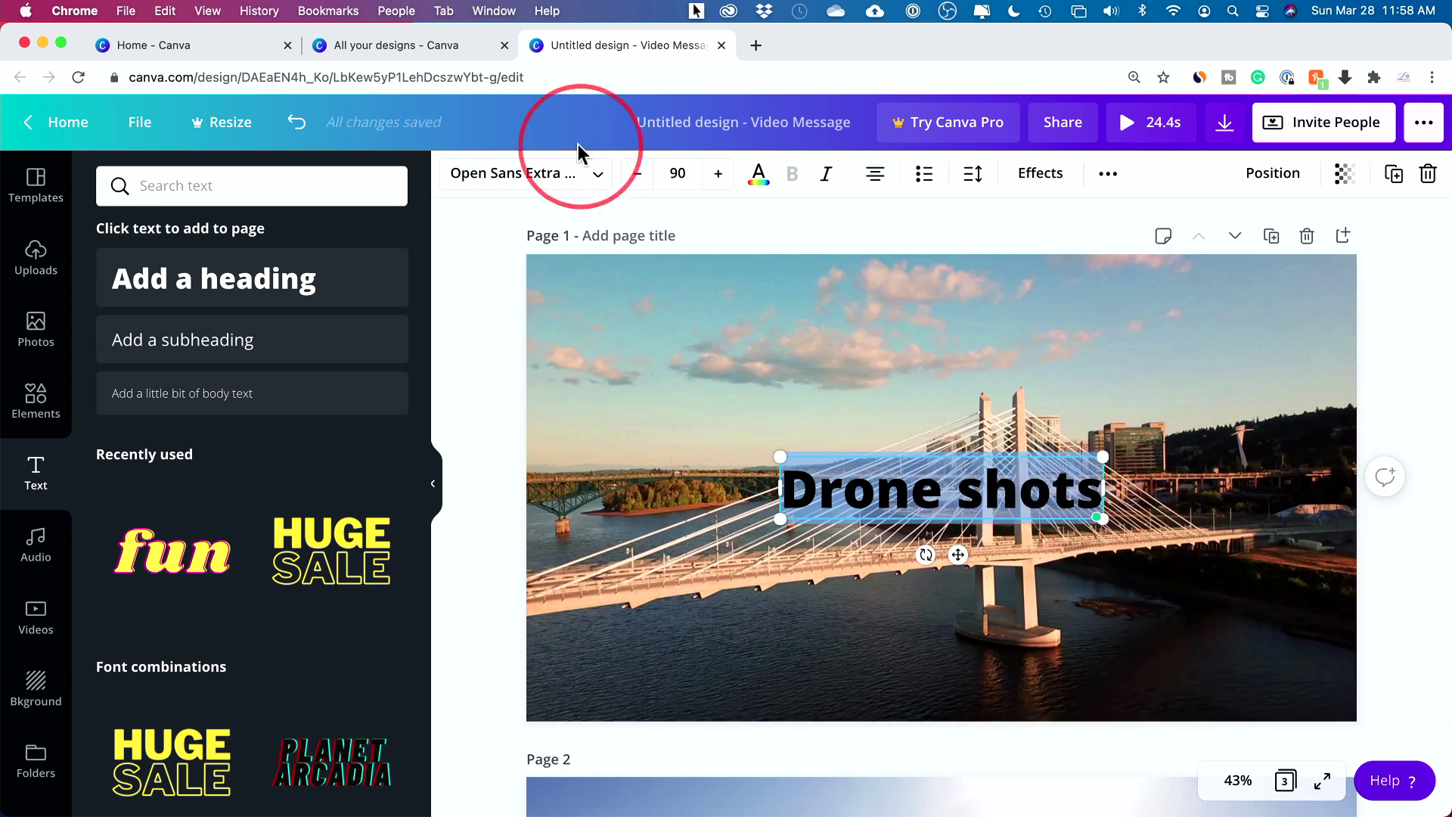
click(532, 174)
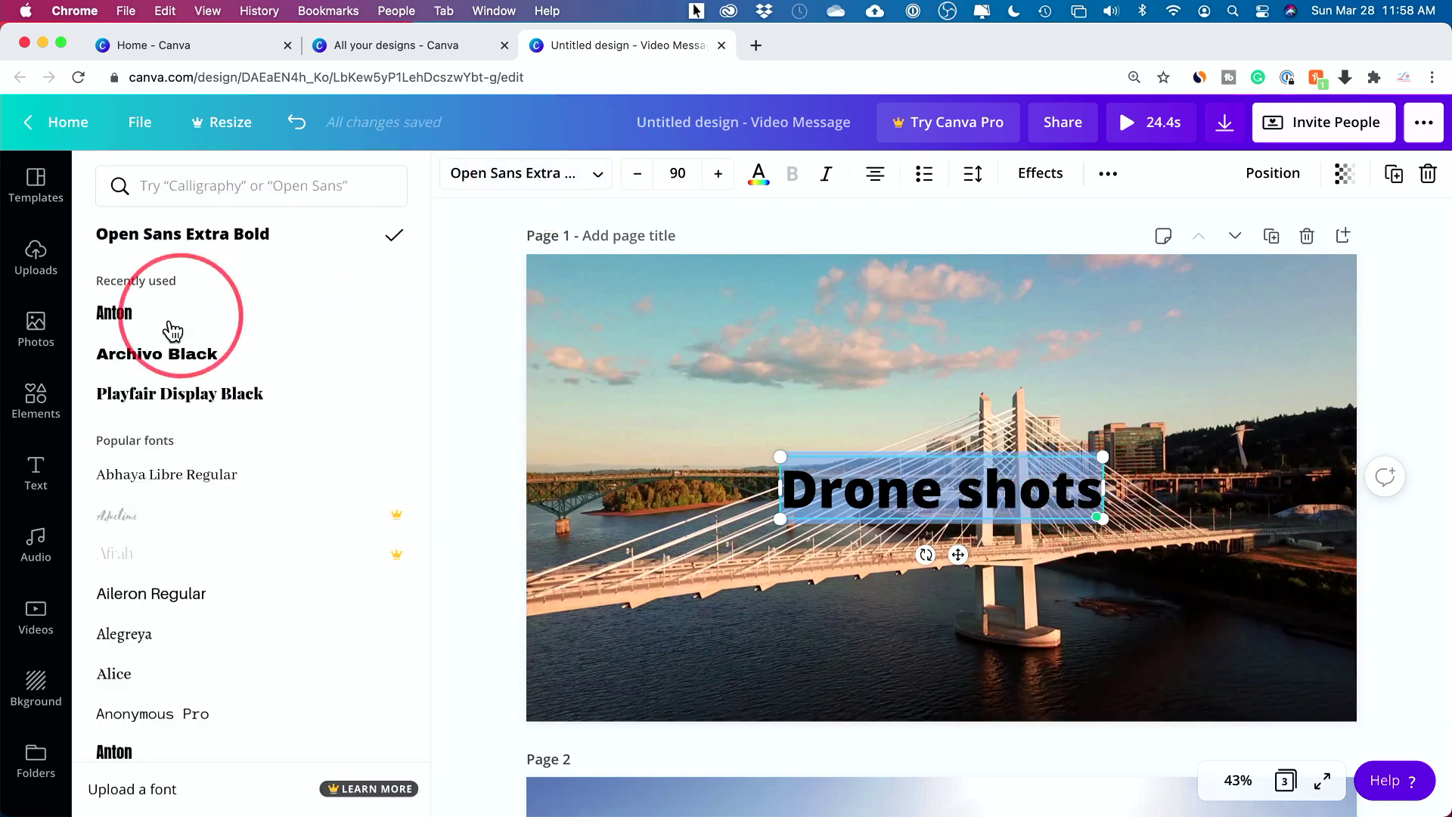
click(142, 362)
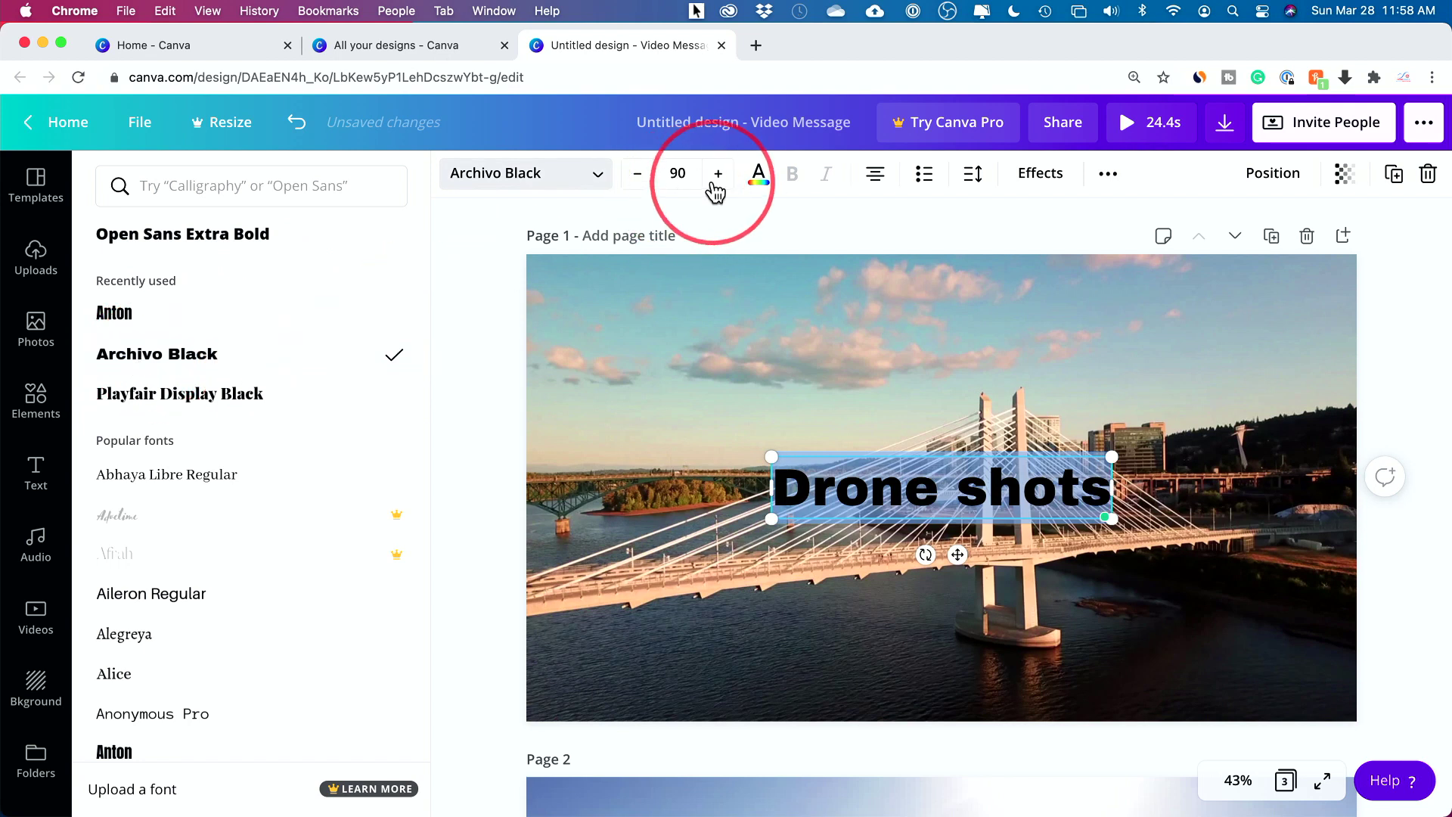
click(638, 174)
click(716, 176)
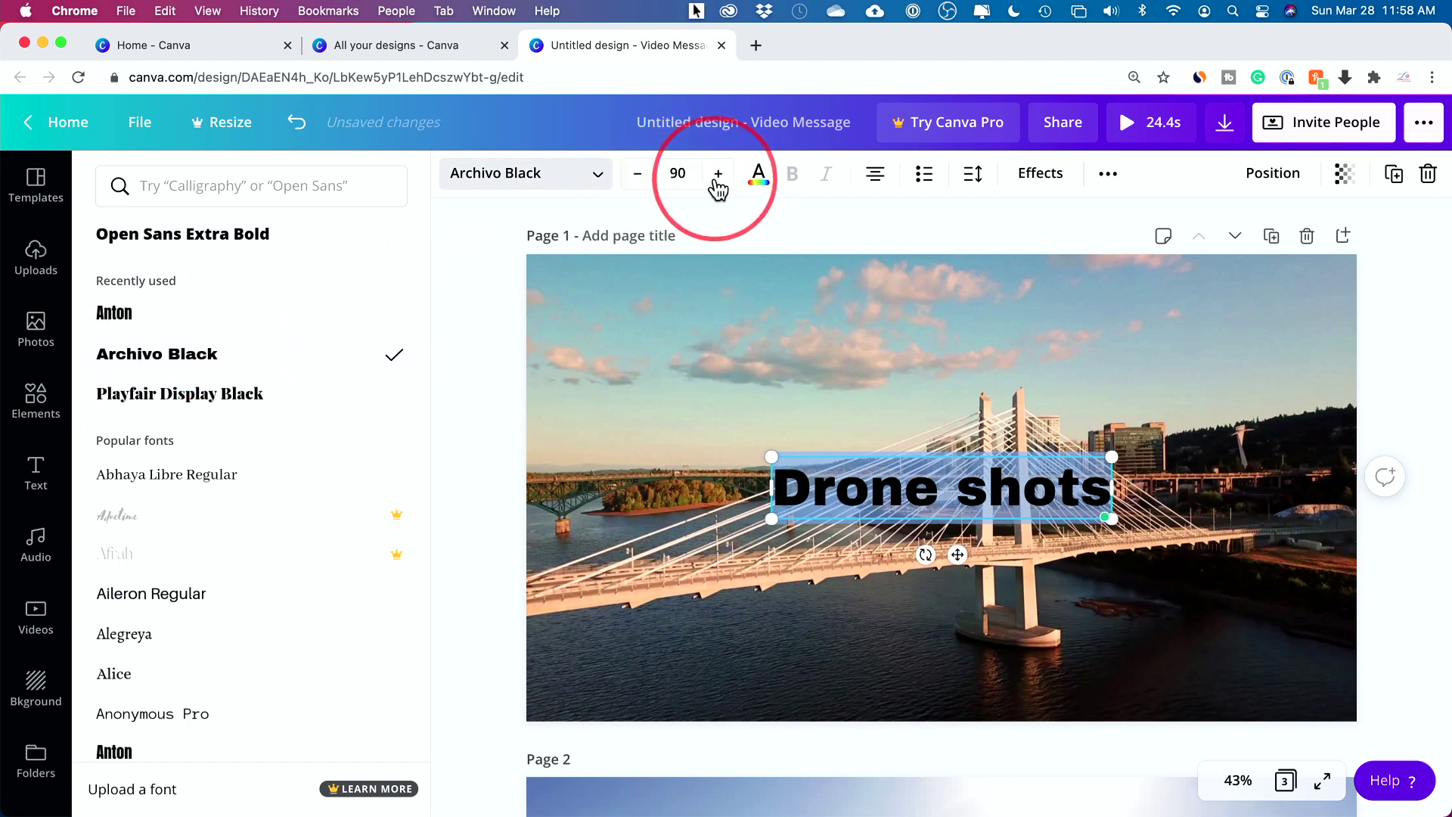
click(770, 181)
click(388, 463)
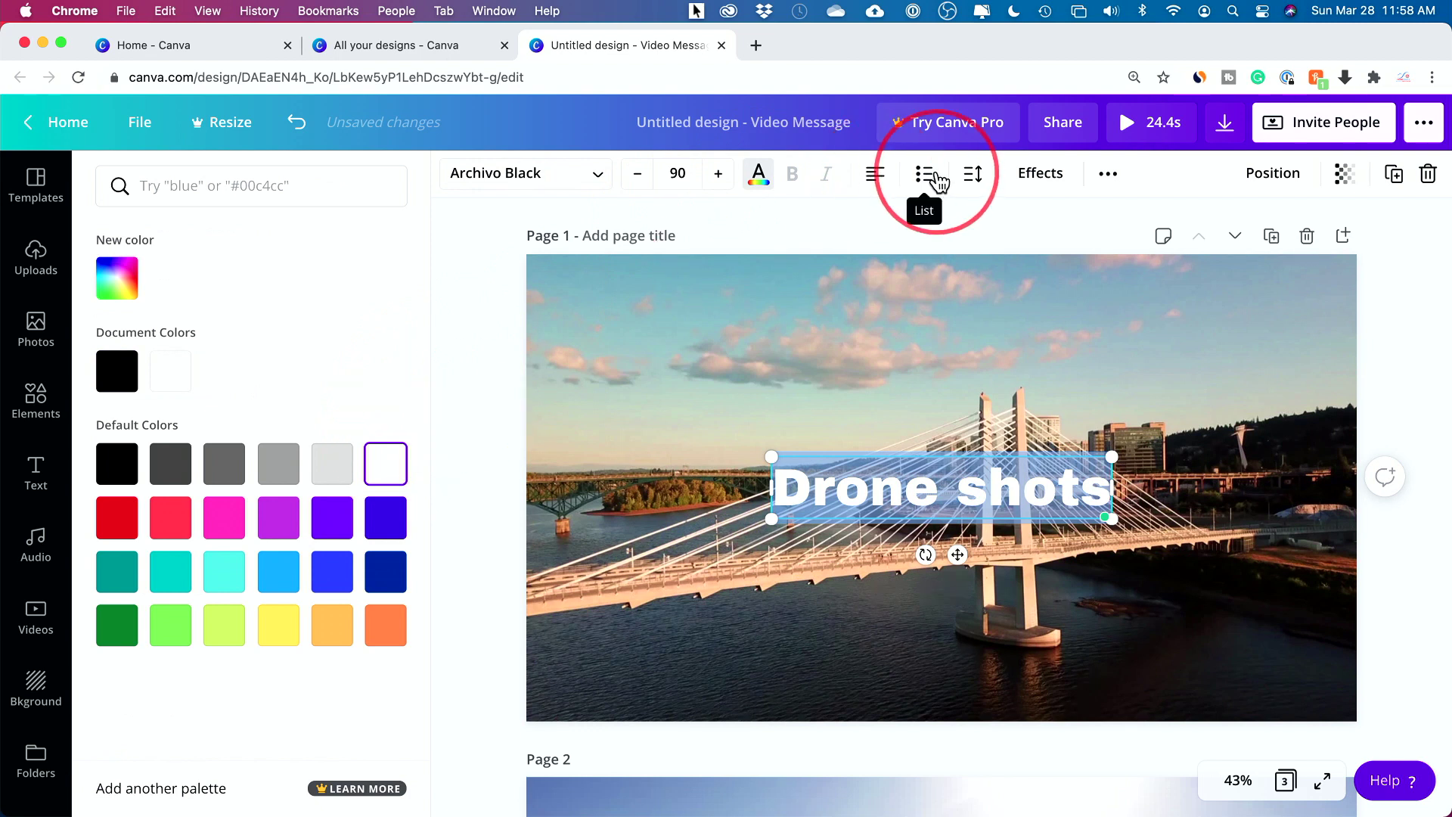
Apply the Lift effect to the "Drone shots" heading and move it up into the sky above the bridge.
click(1041, 176)
click(394, 261)
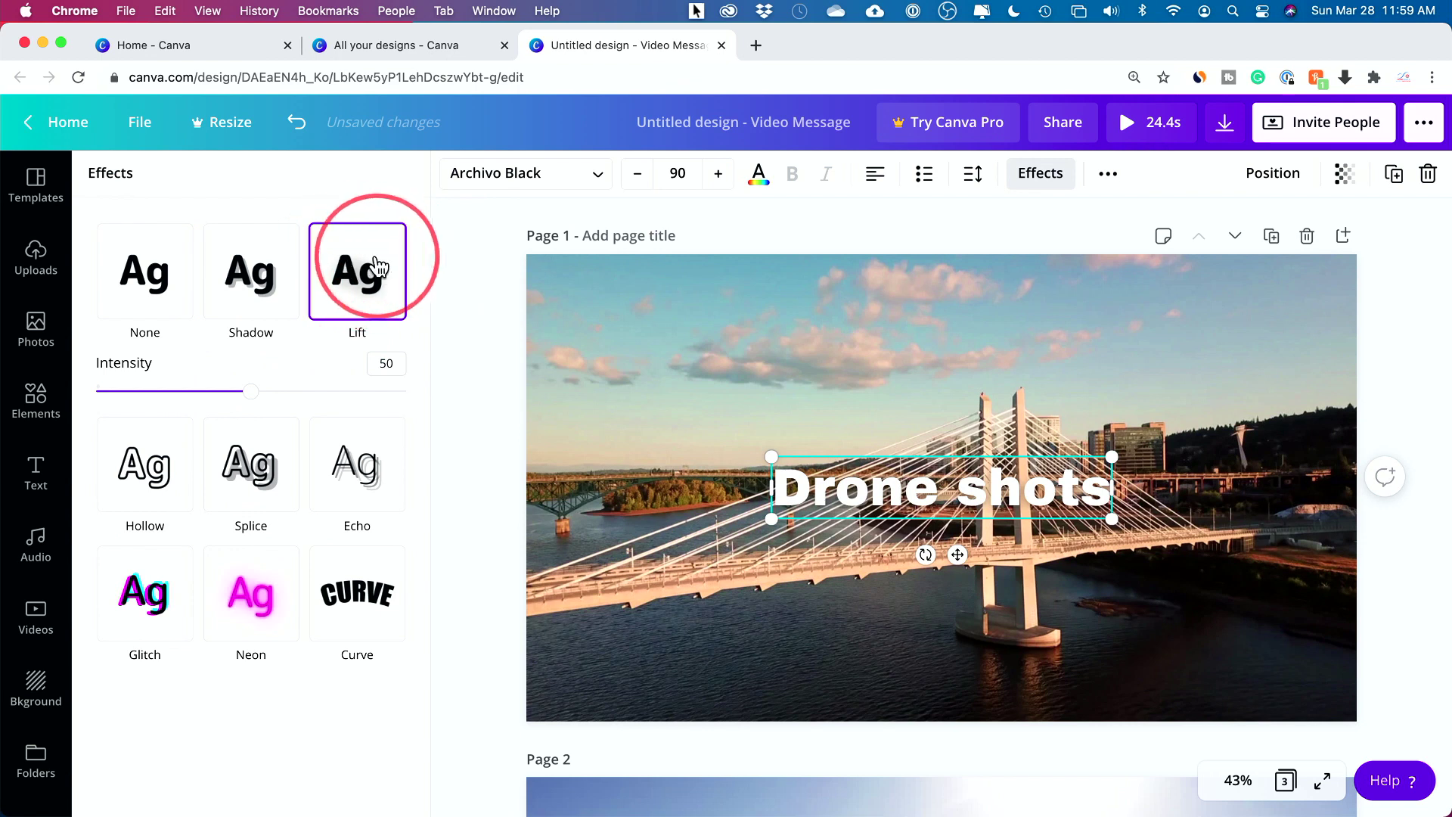
click(915, 424)
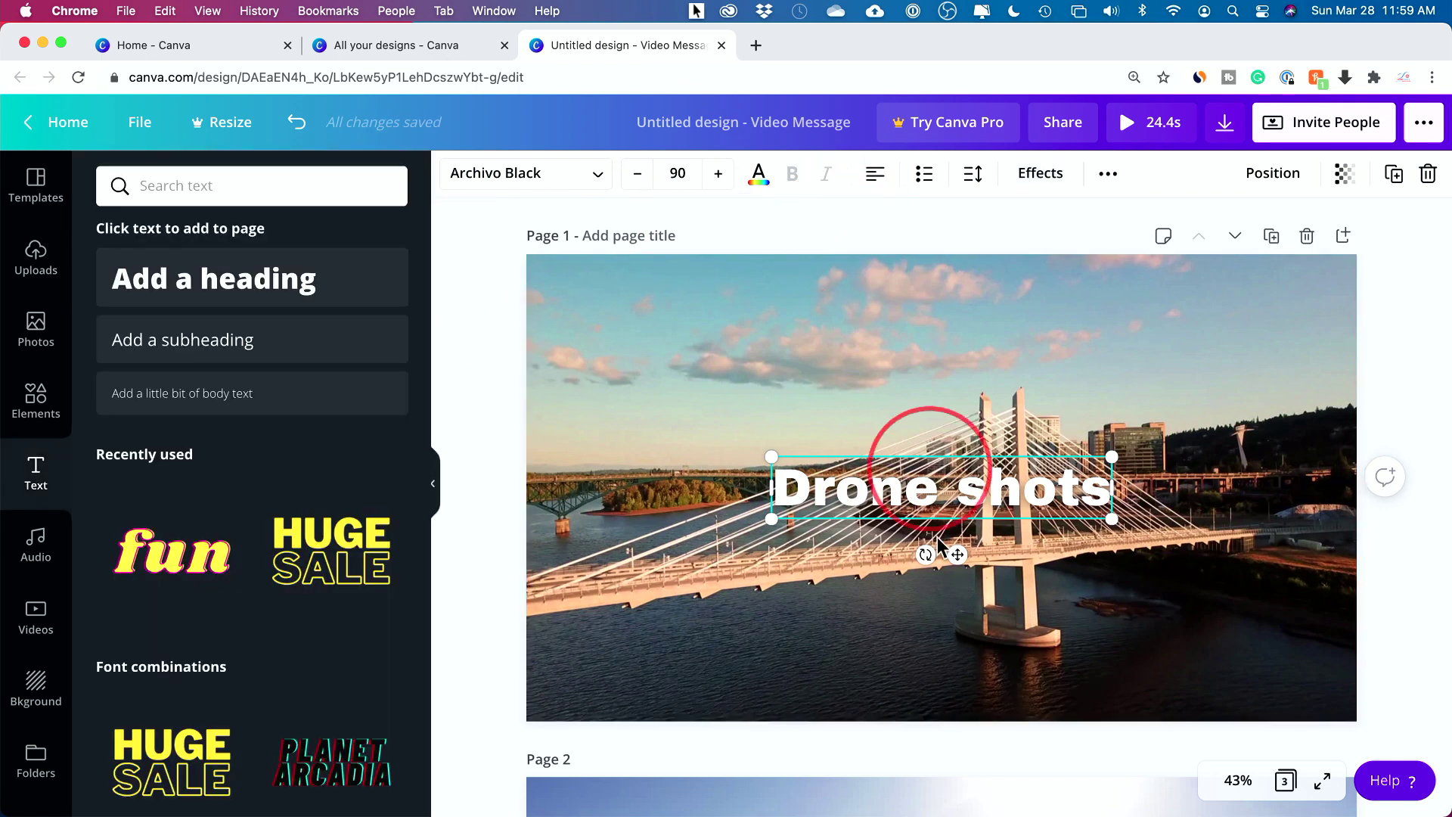
drag(918, 493, 924, 331)
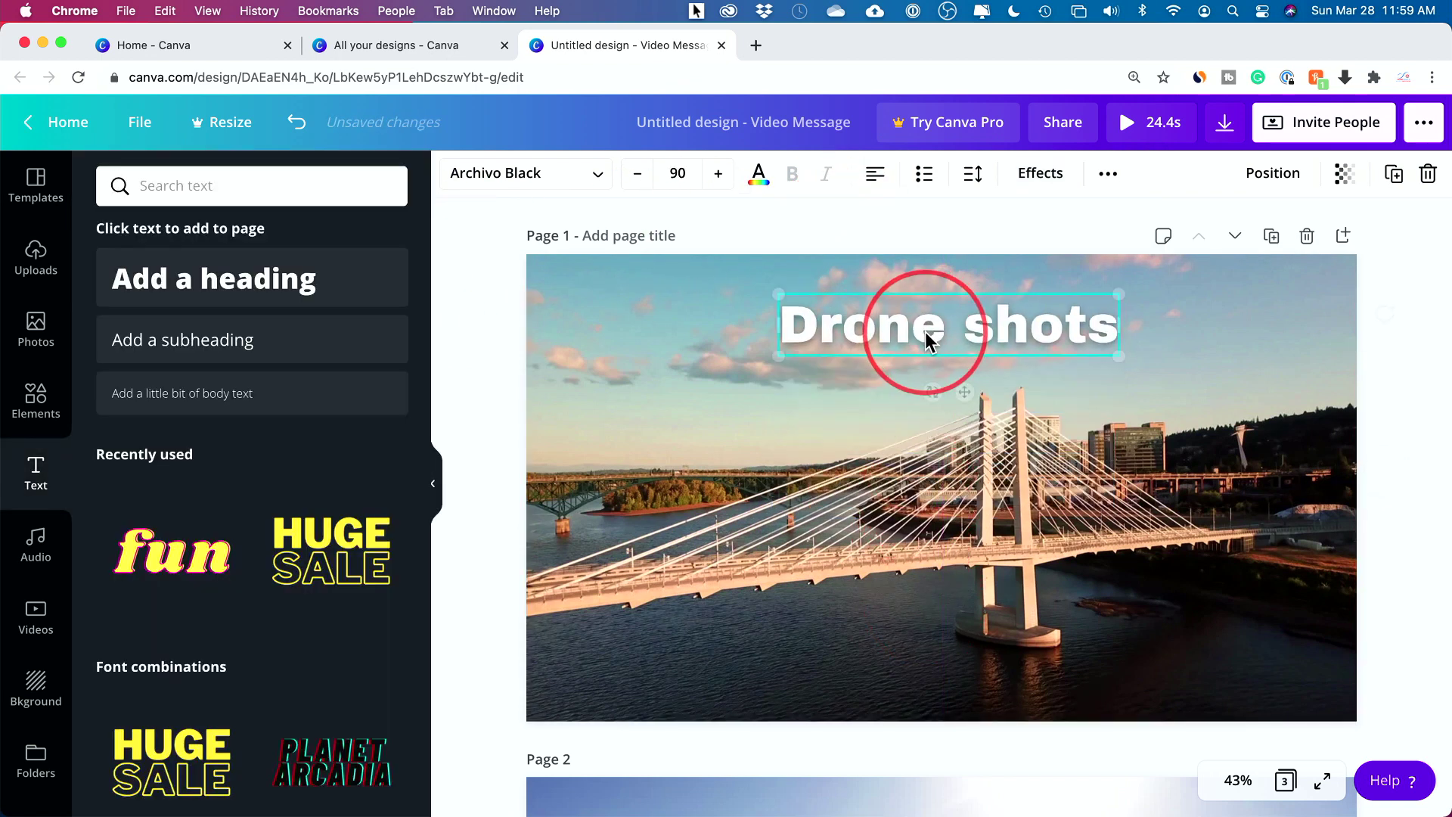
click(922, 225)
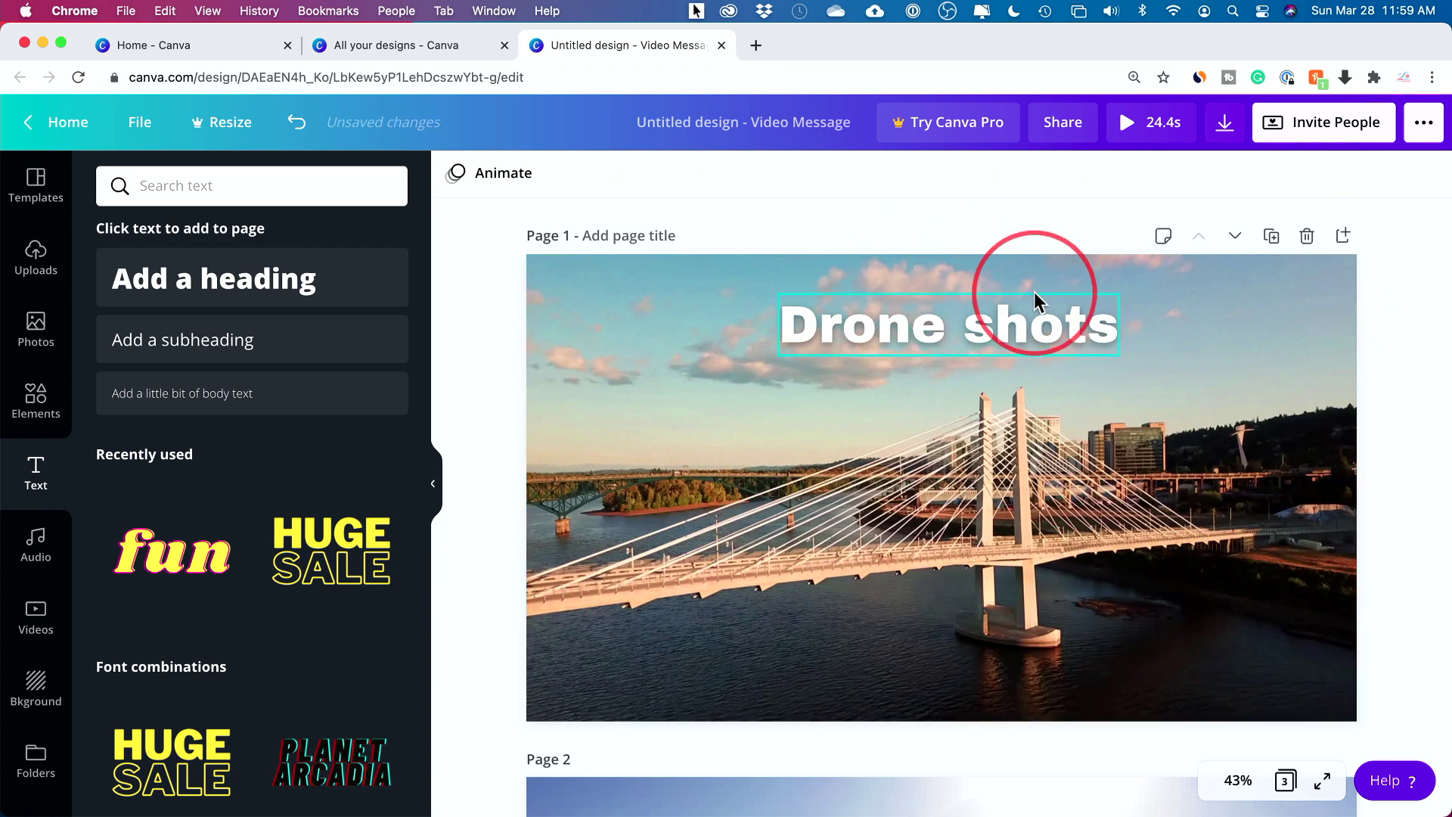
Preview the available page animations for page 1 and apply the Block animation.
click(857, 461)
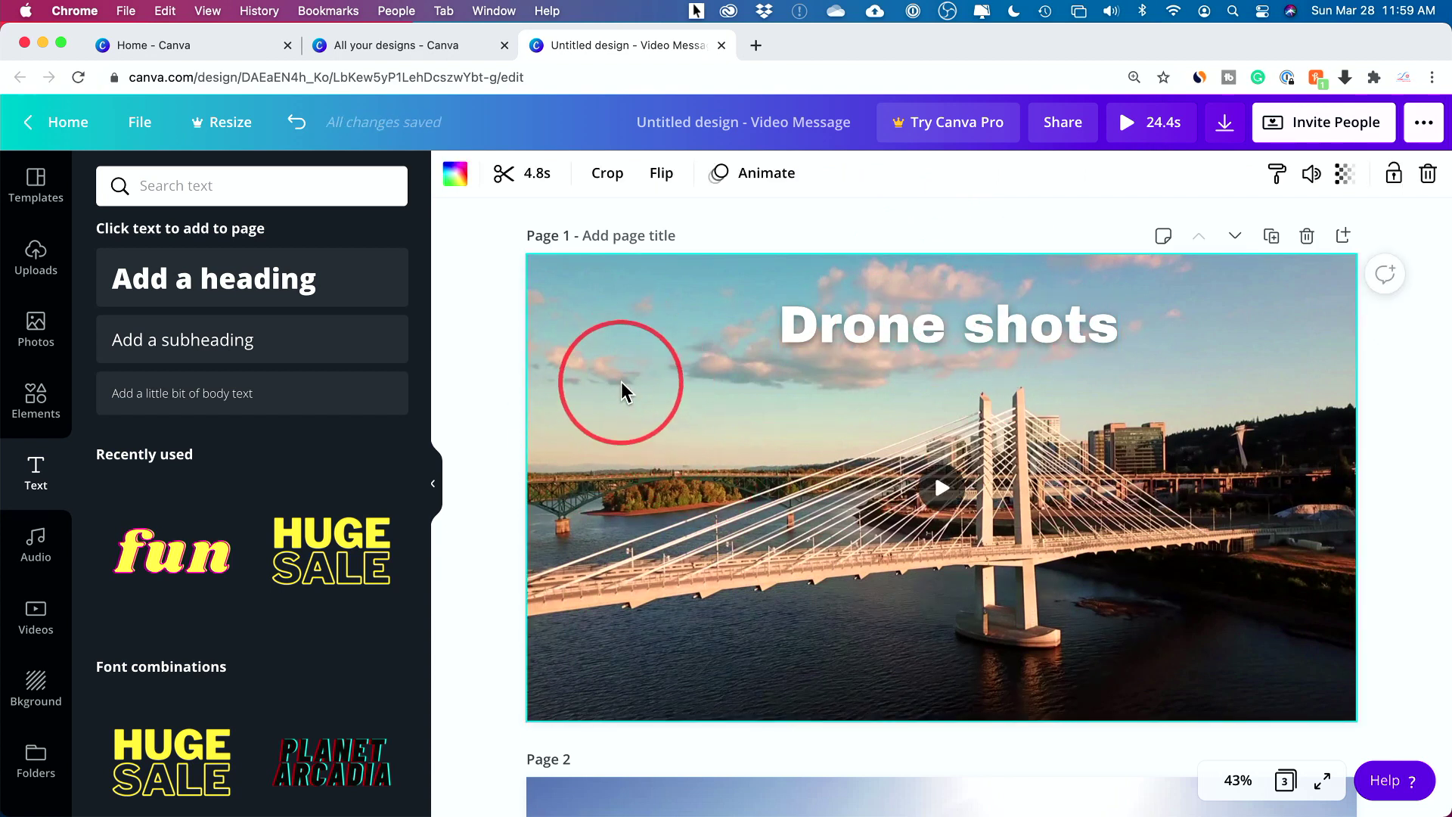
click(759, 185)
click(261, 284)
click(178, 291)
click(259, 276)
click(357, 278)
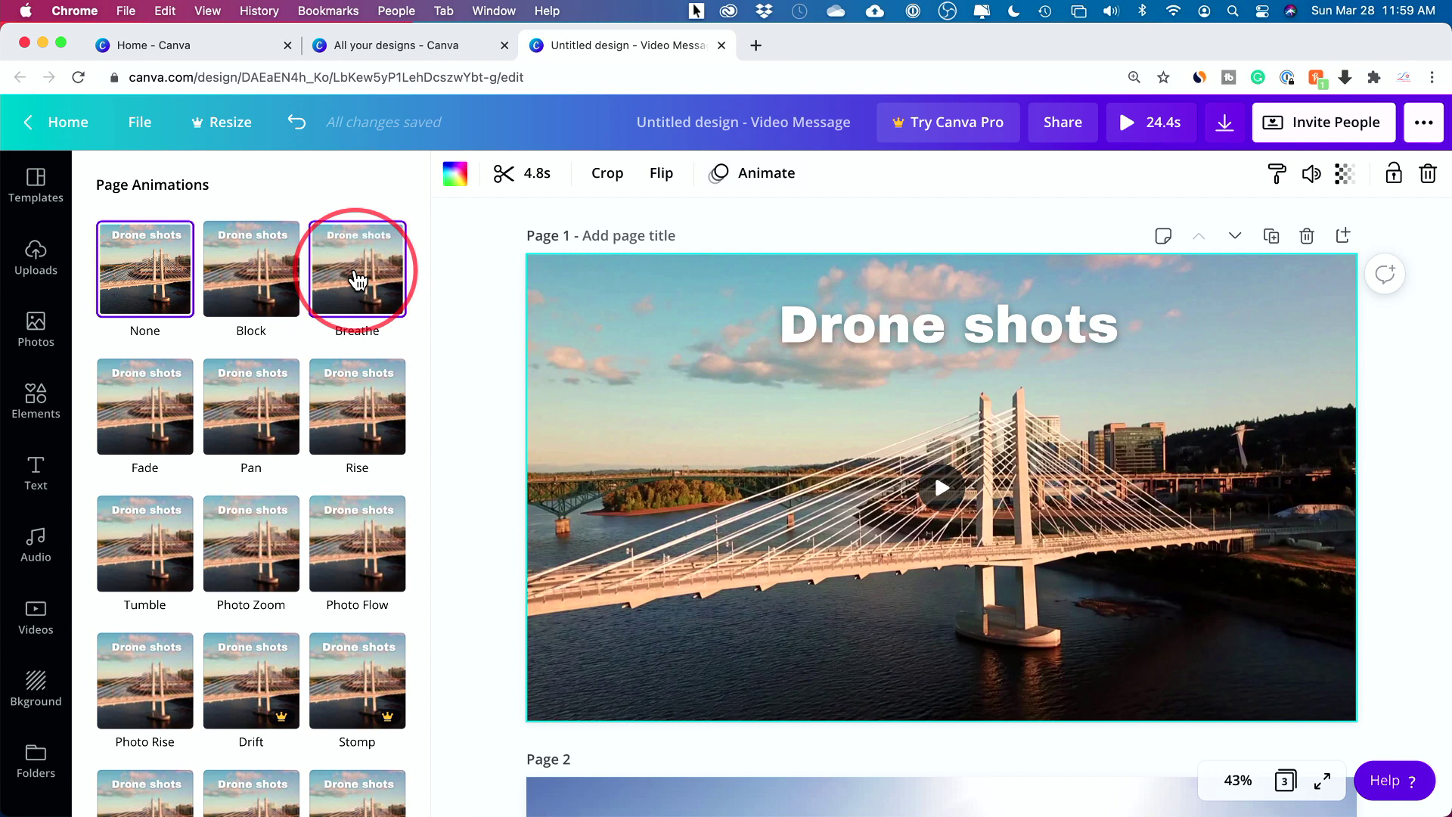
click(137, 414)
click(246, 416)
click(363, 416)
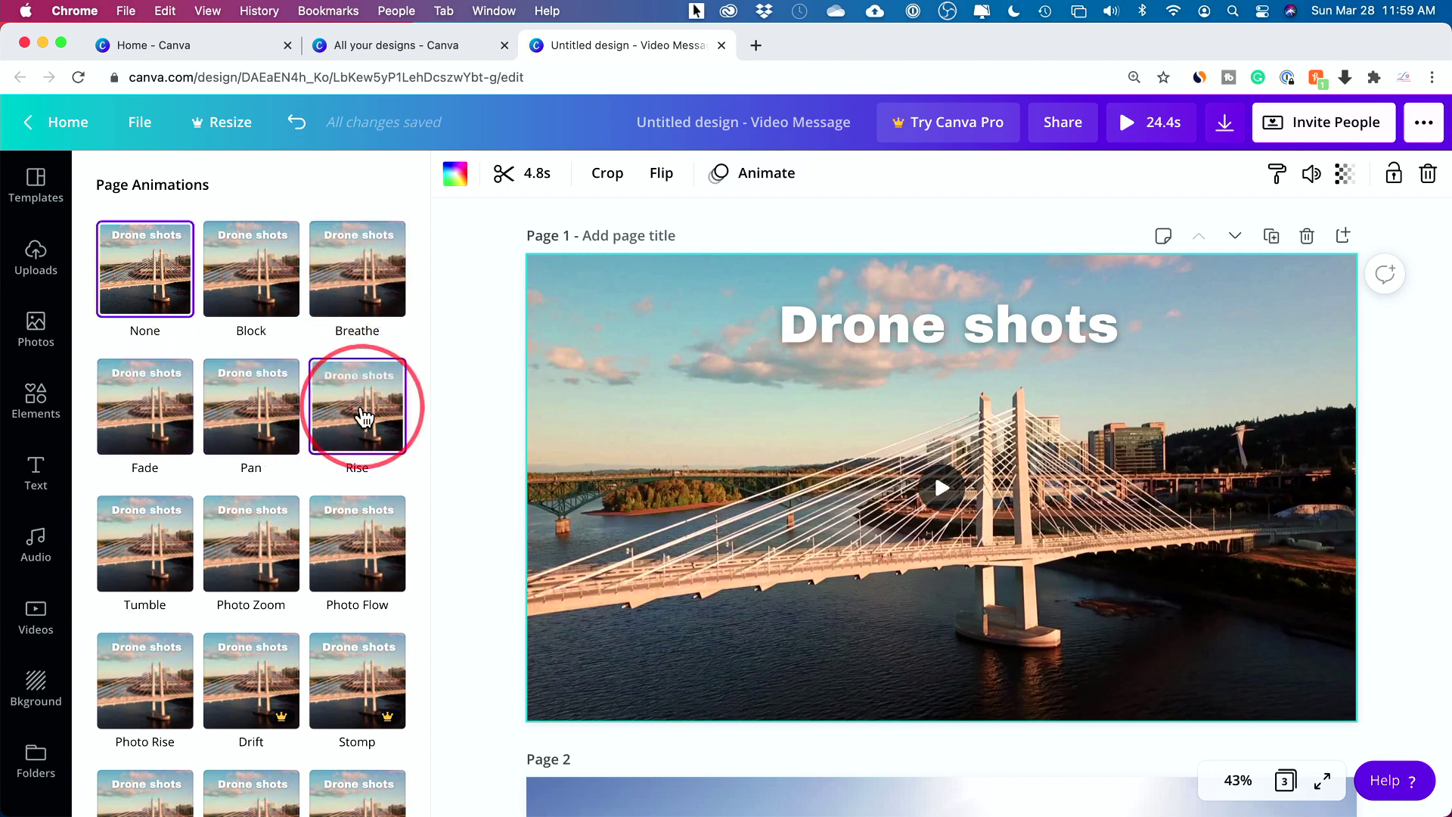
click(146, 551)
click(281, 552)
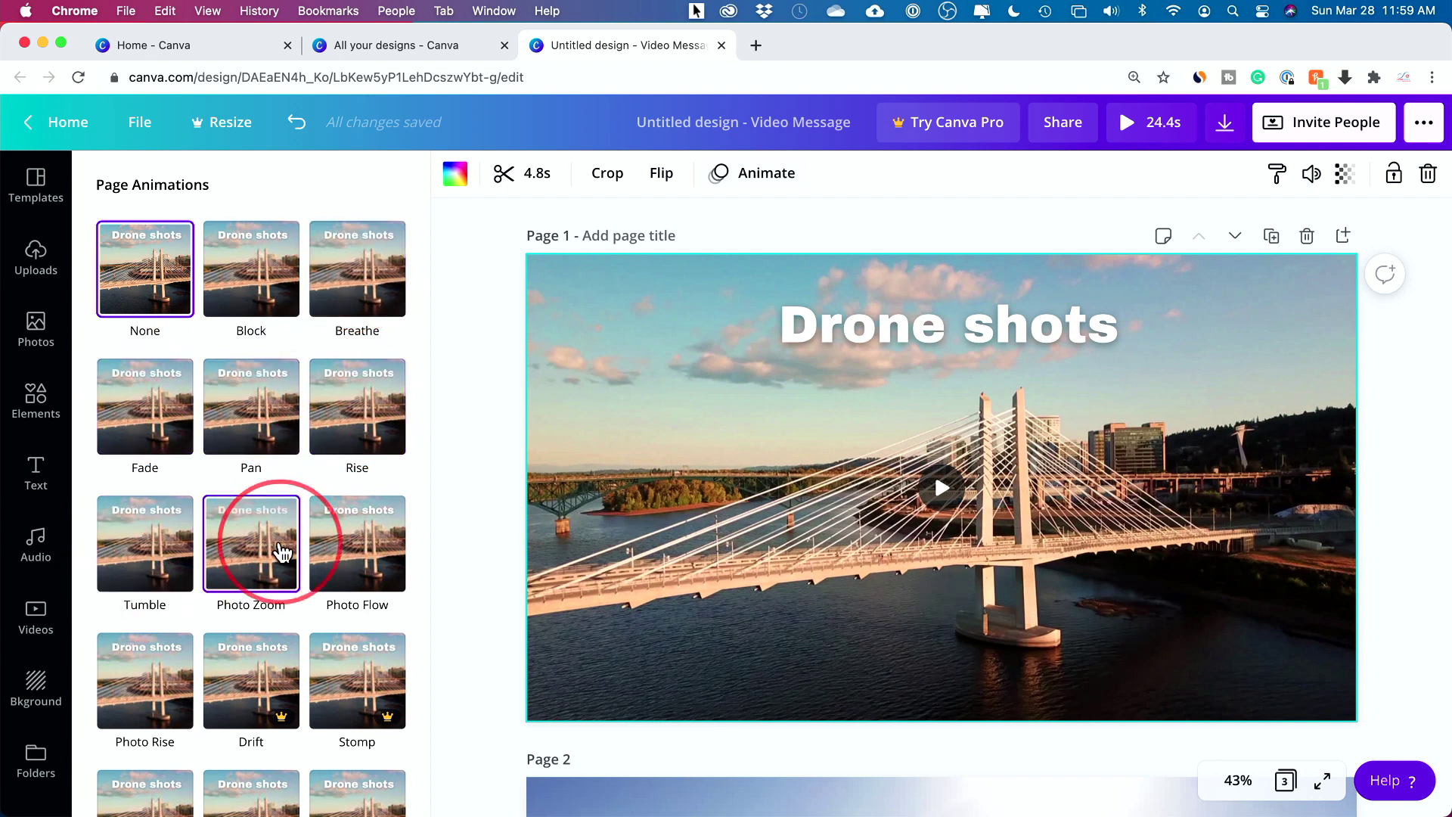
click(242, 271)
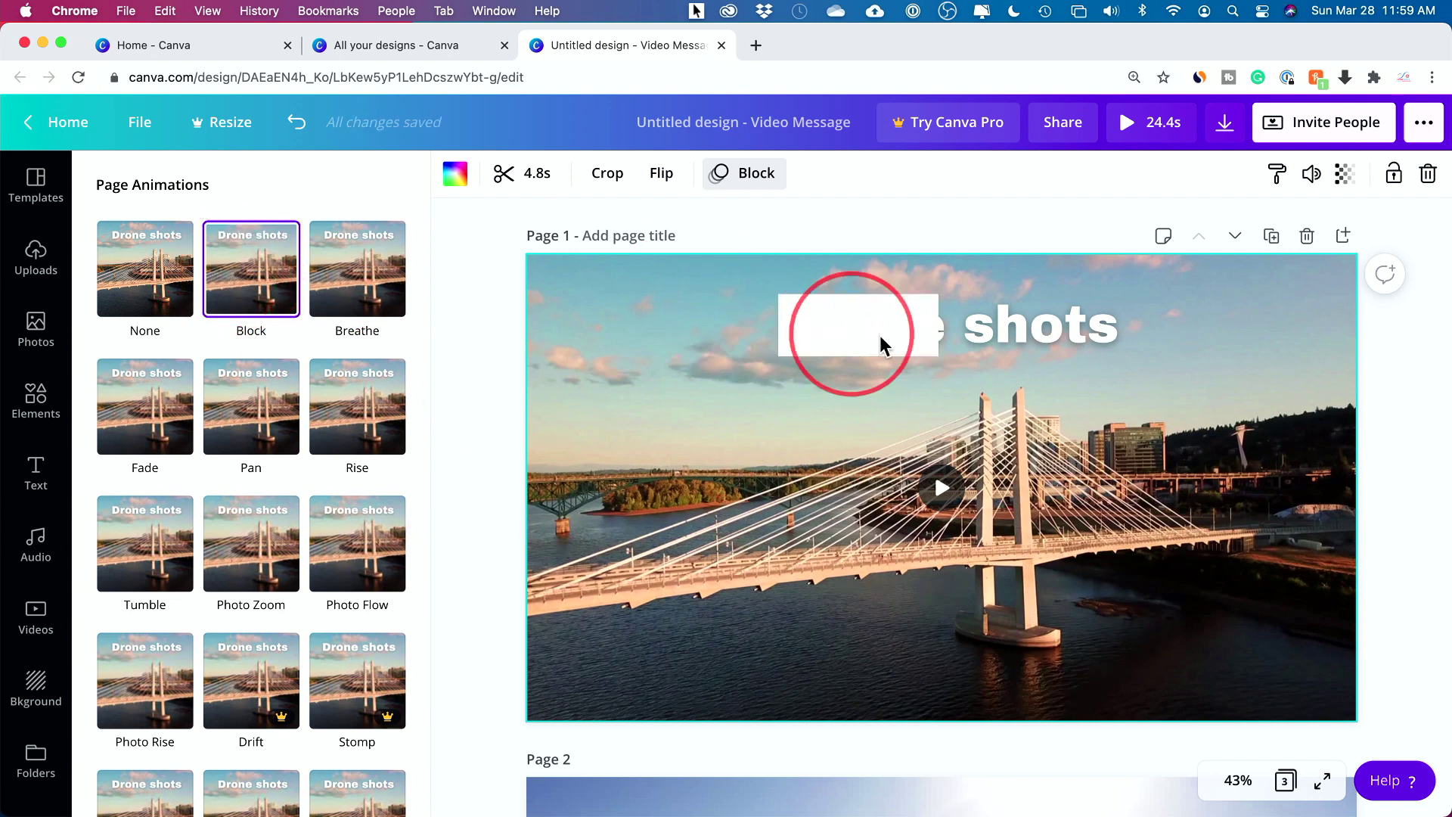
Check the animation settings of page 2 and return to page 1 to review its background clip and heading.
scroll(917, 401, down, 5)
scroll(765, 296, up, 5)
scroll(850, 373, down, 7)
click(897, 460)
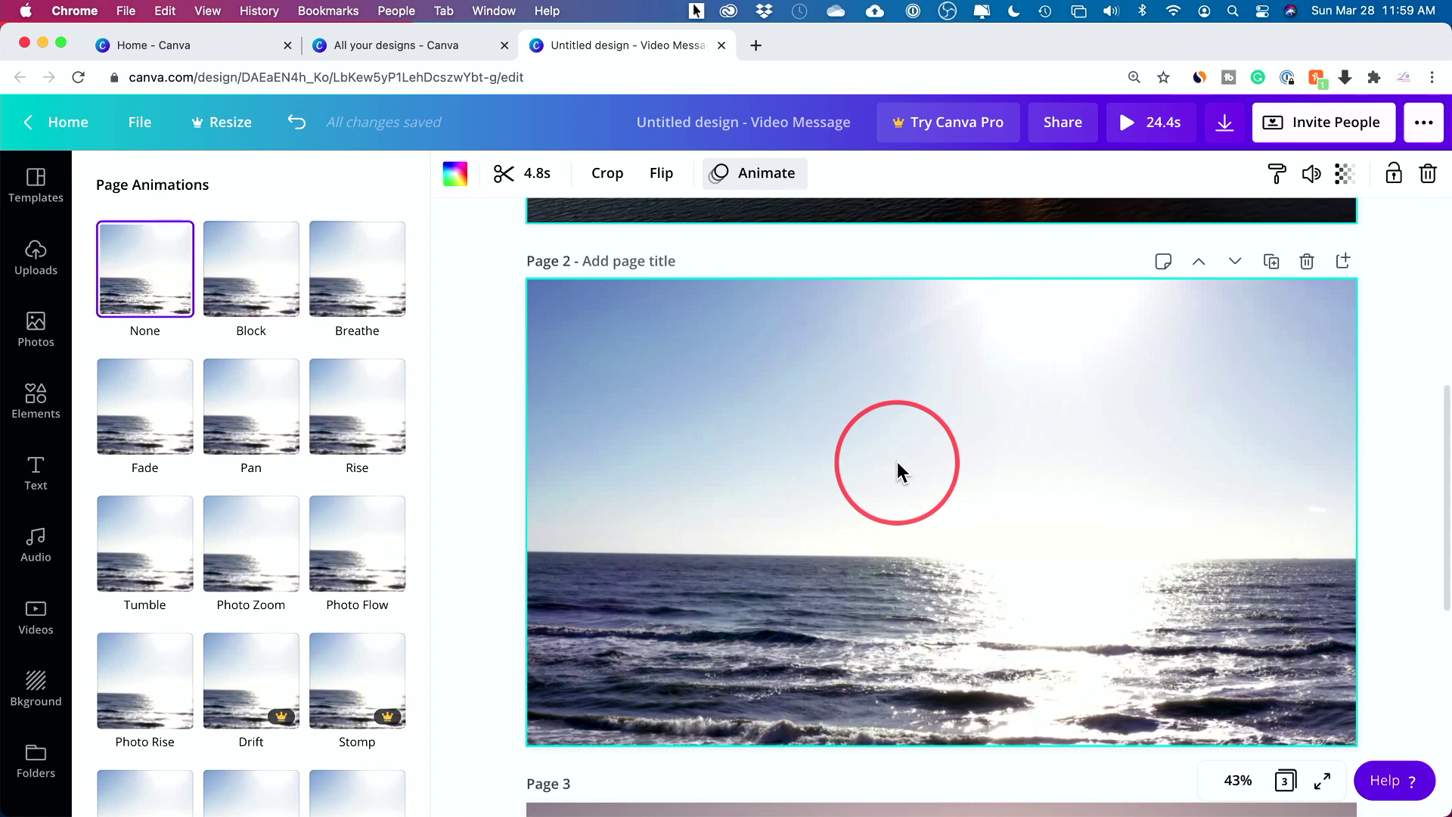
scroll(898, 454, up, 5)
click(484, 350)
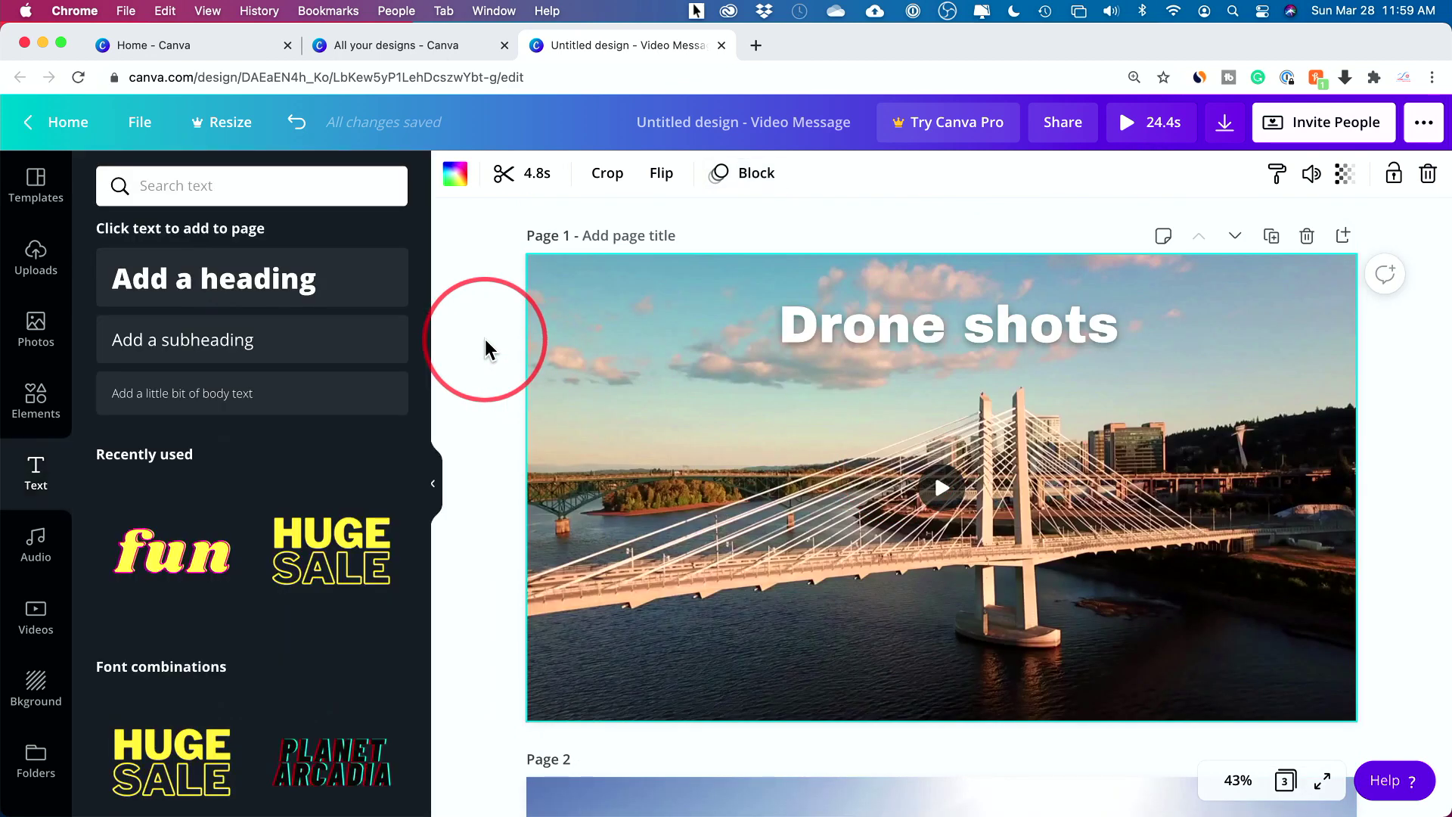
click(68, 480)
click(832, 495)
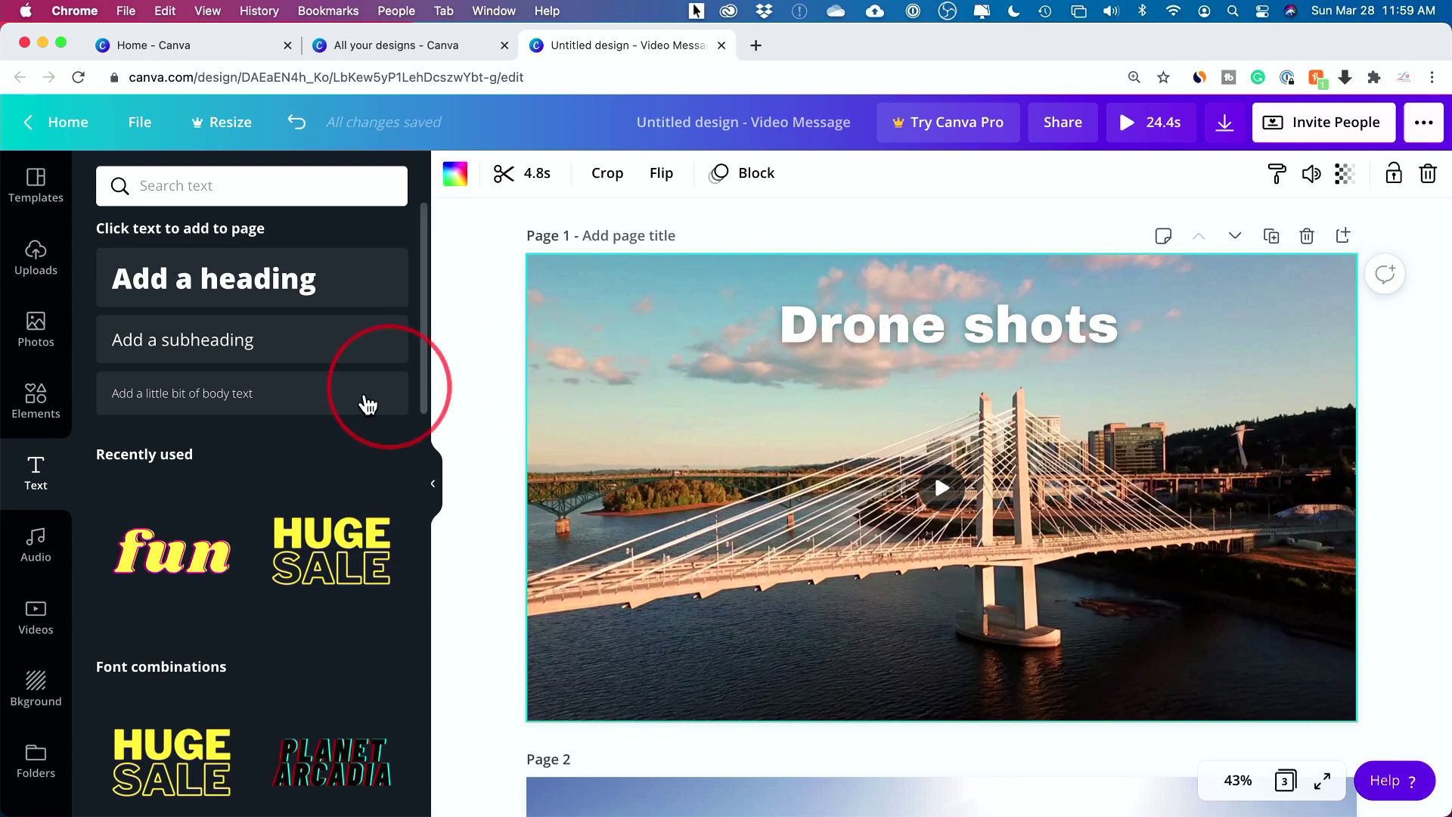
Search the elements for "subscribe" and place the red Subscribe sticker with the yellow bell, slightly reduced, in page 1's lower-right corner.
click(37, 409)
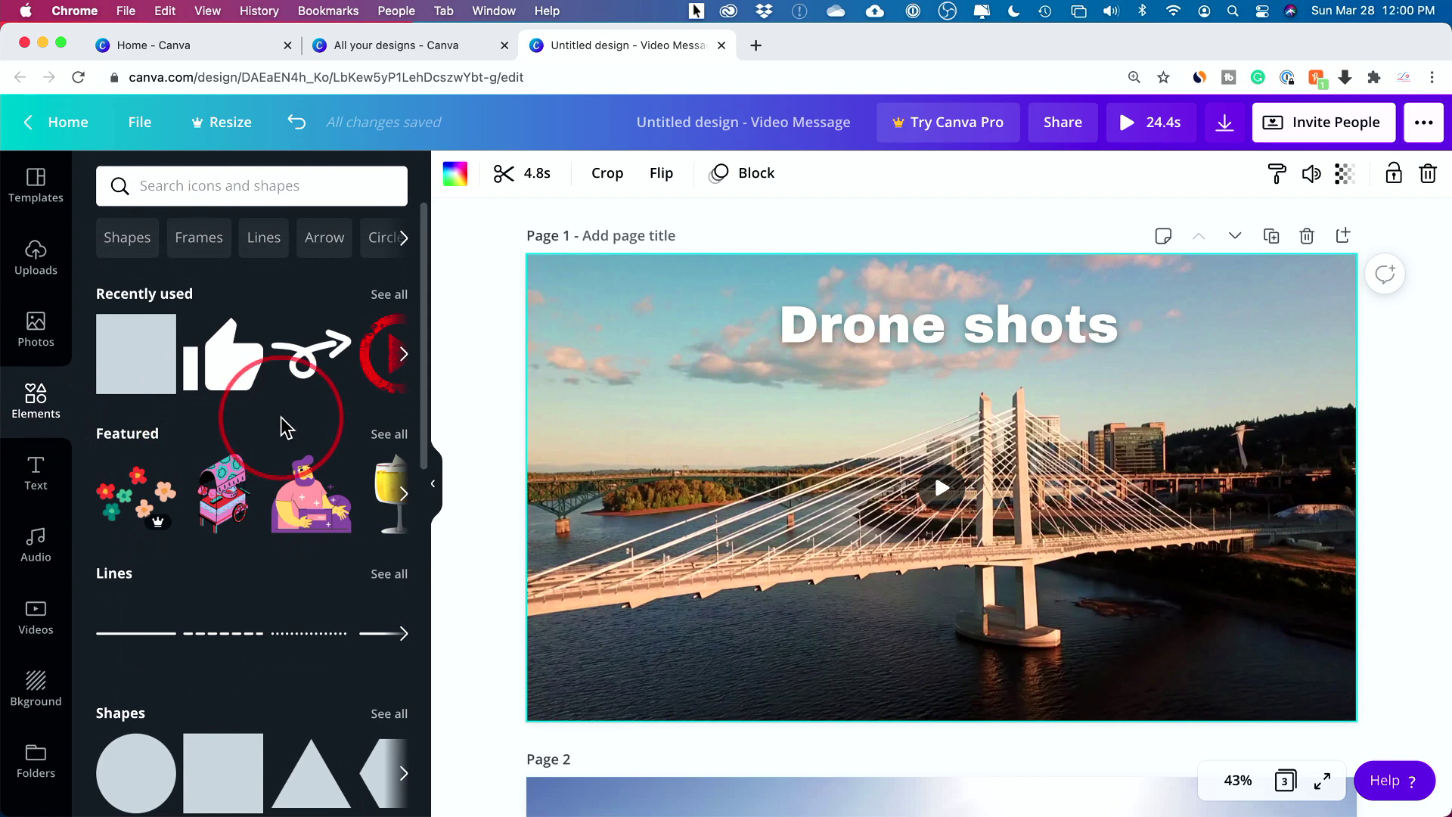
scroll(280, 427, down, 1)
scroll(280, 423, up, 1)
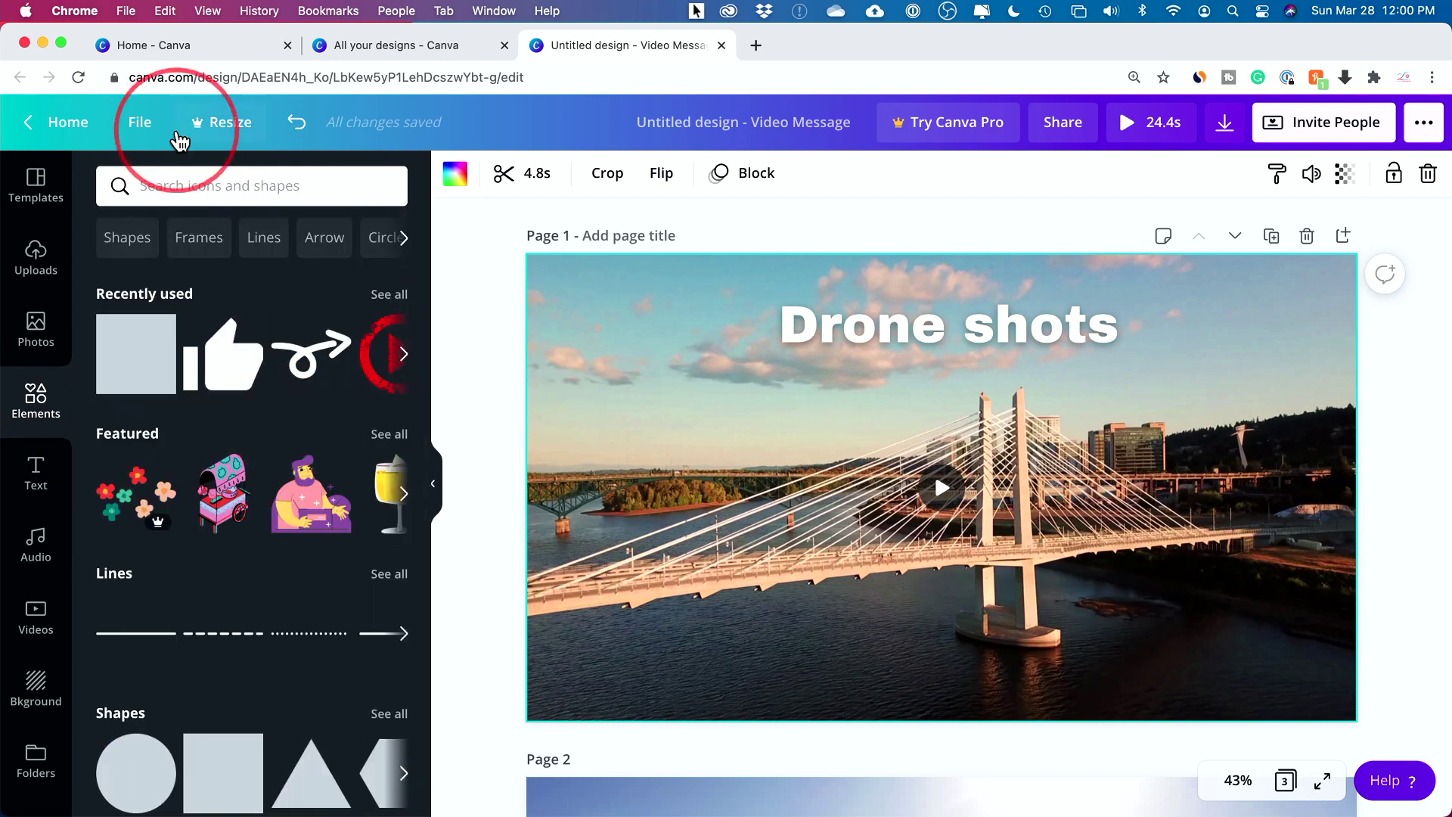
click(205, 182)
text(subscribe)
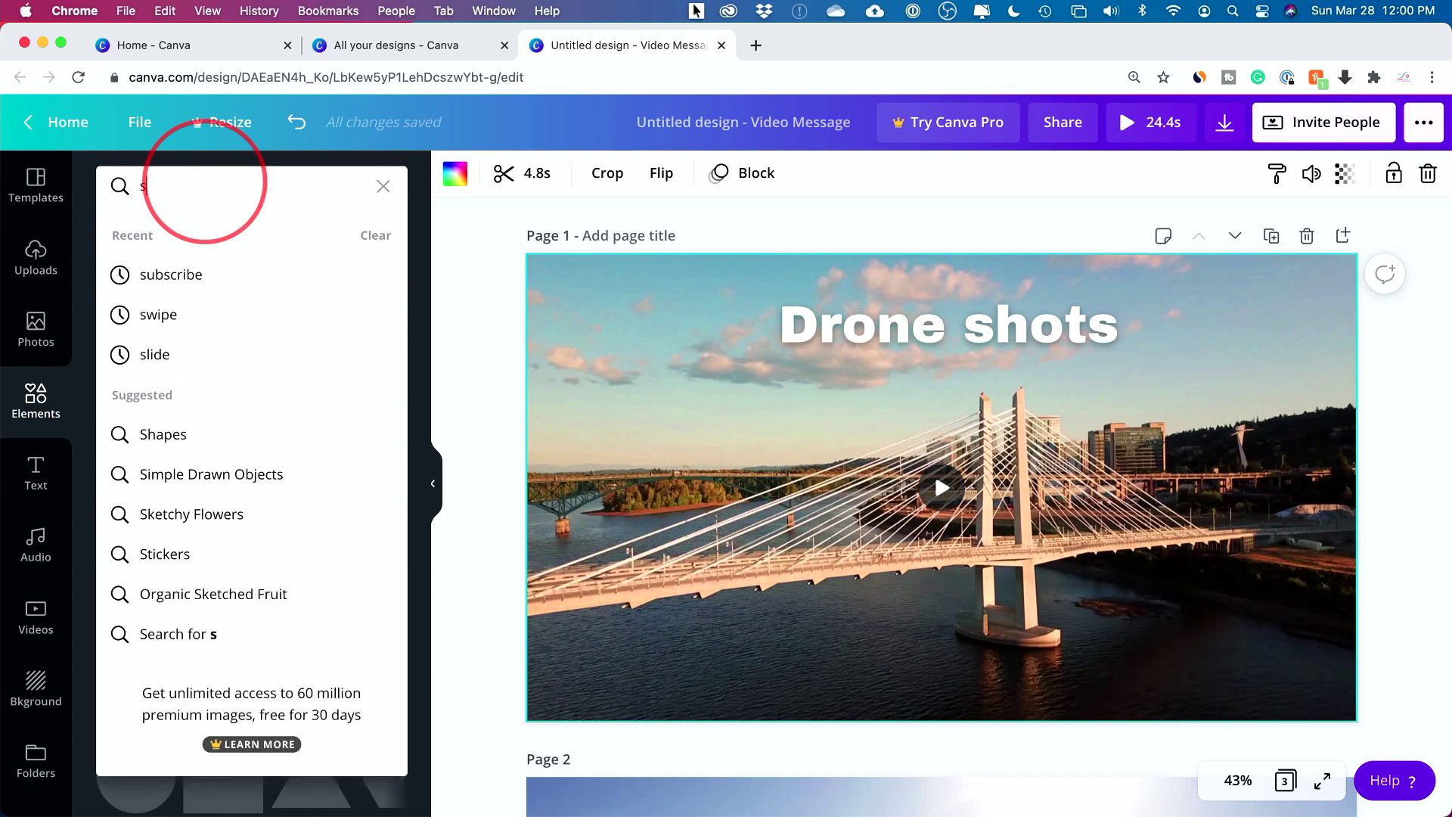
key(Return)
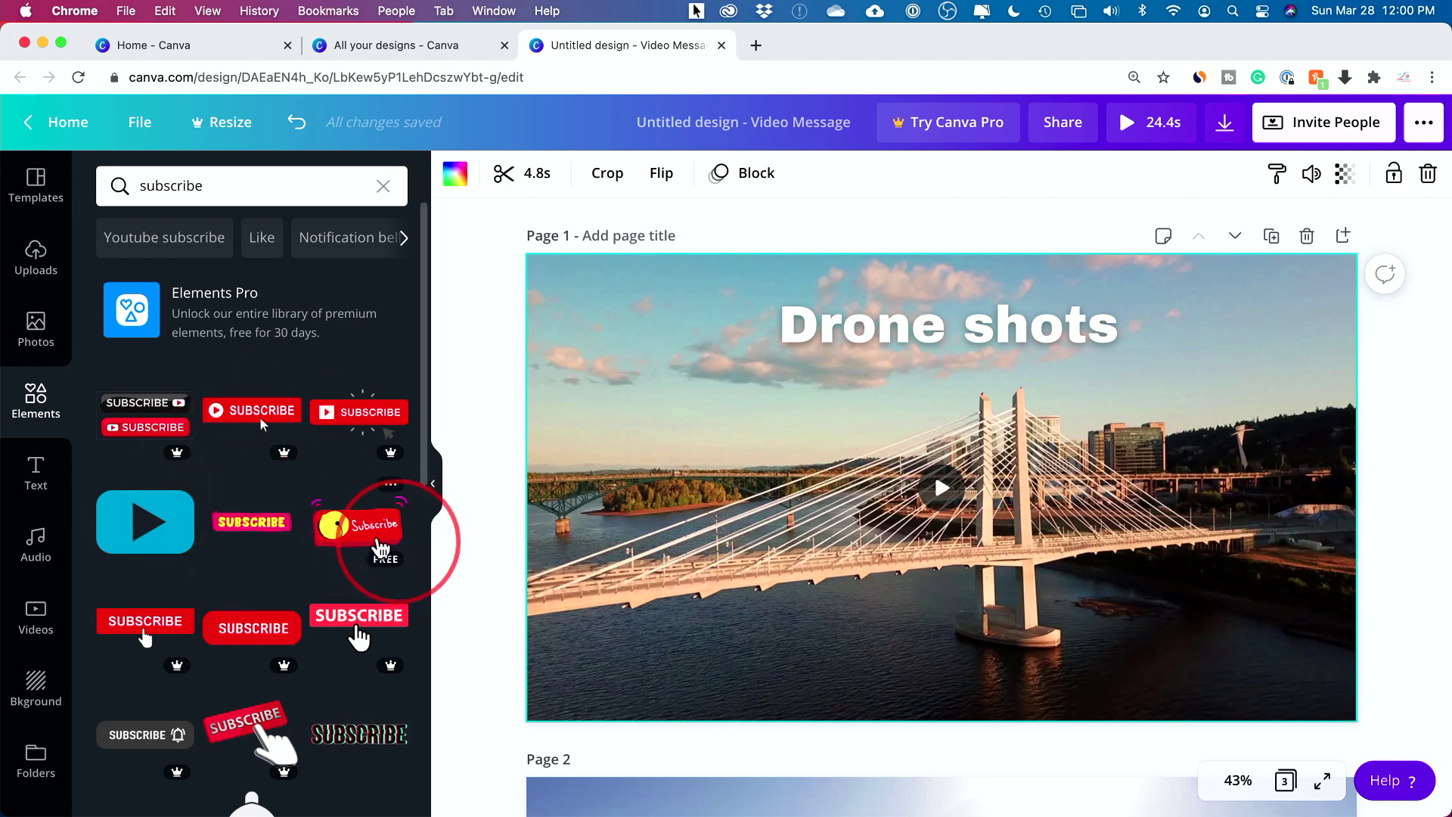
click(381, 548)
drag(1307, 309, 1249, 627)
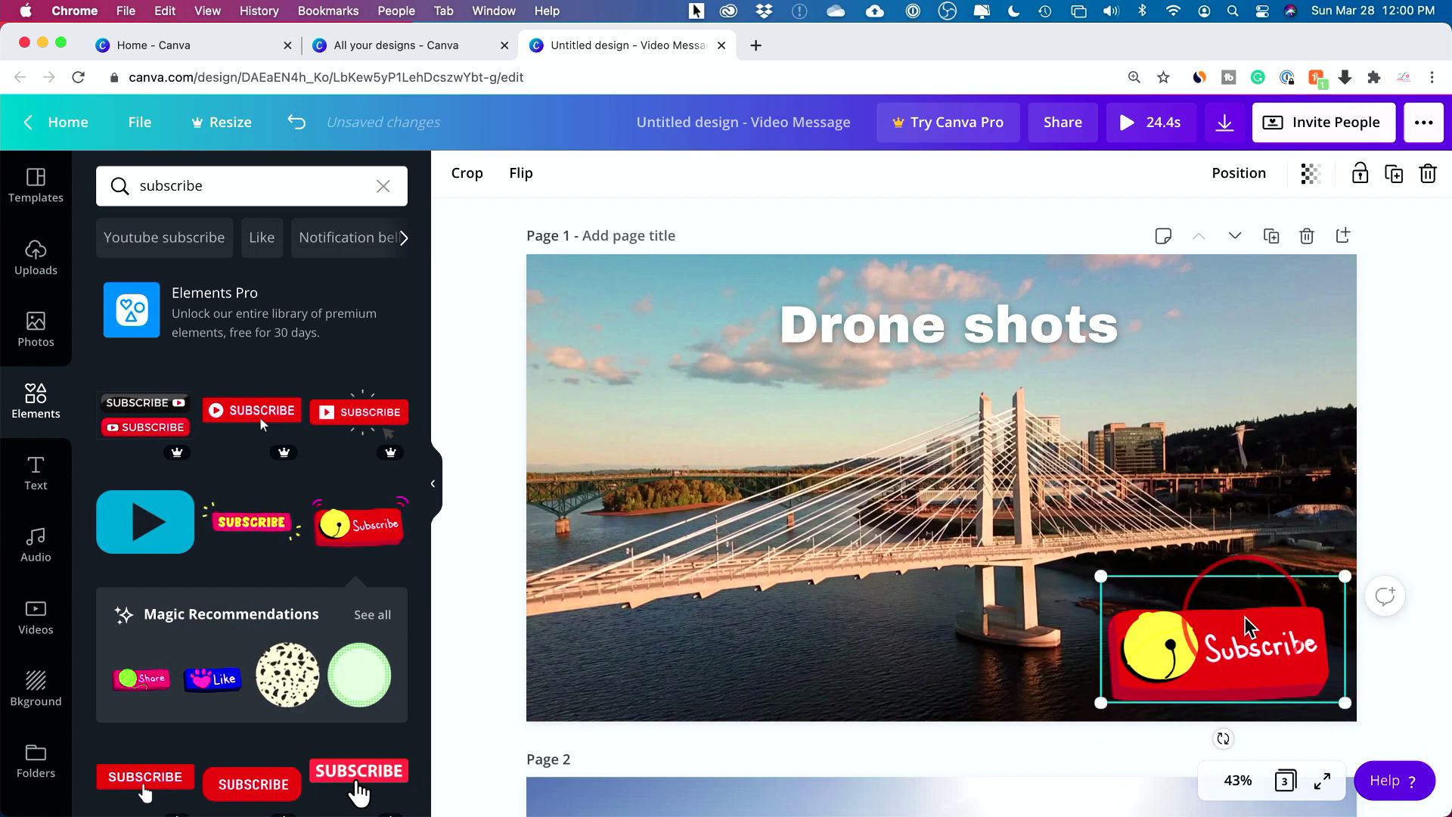
click(1407, 583)
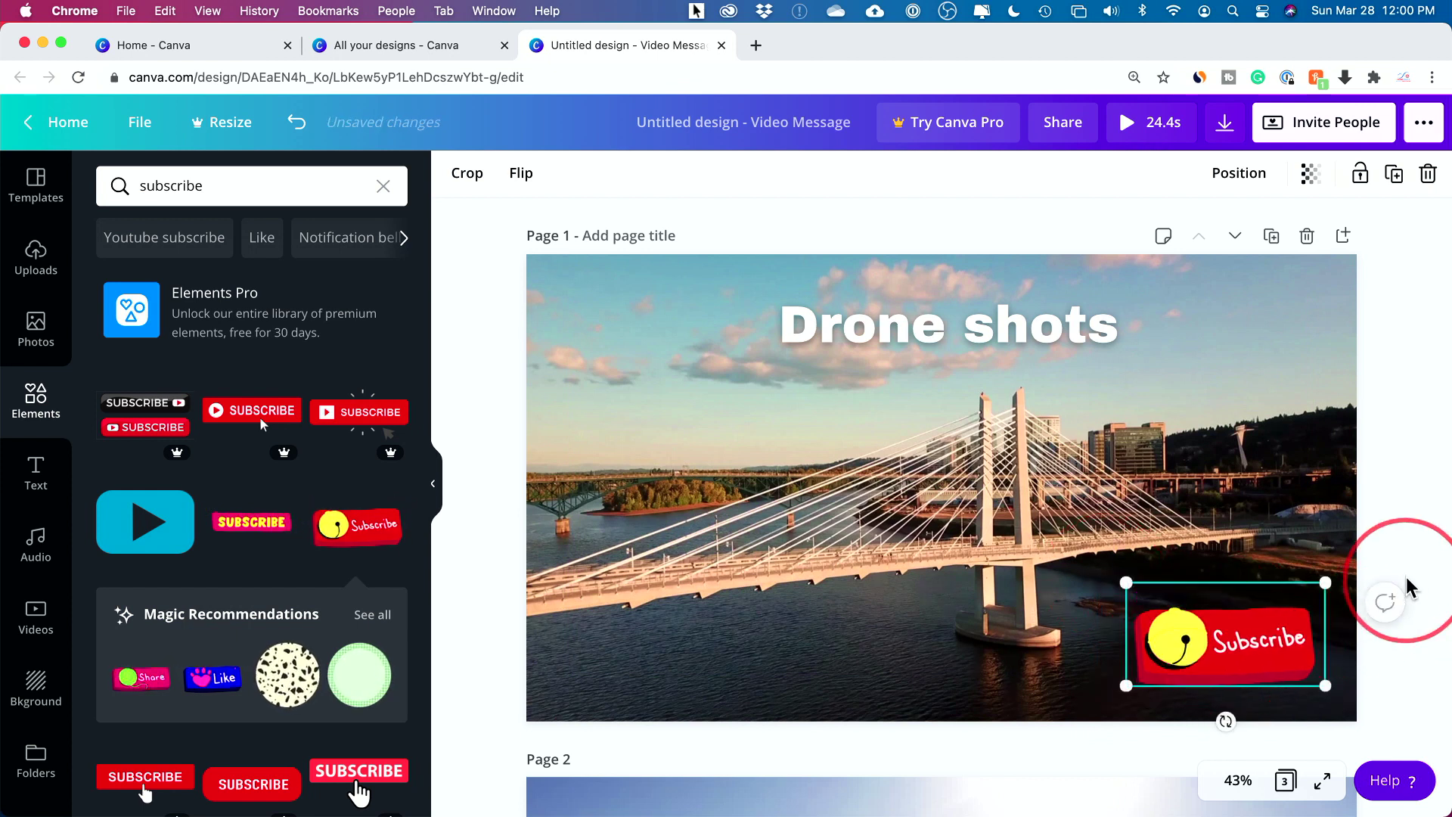
click(1297, 614)
Add the same red Subscribe sticker to the sunset page, page 3, and position it enlarged in the lower-right corner.
scroll(1296, 613, down, 2)
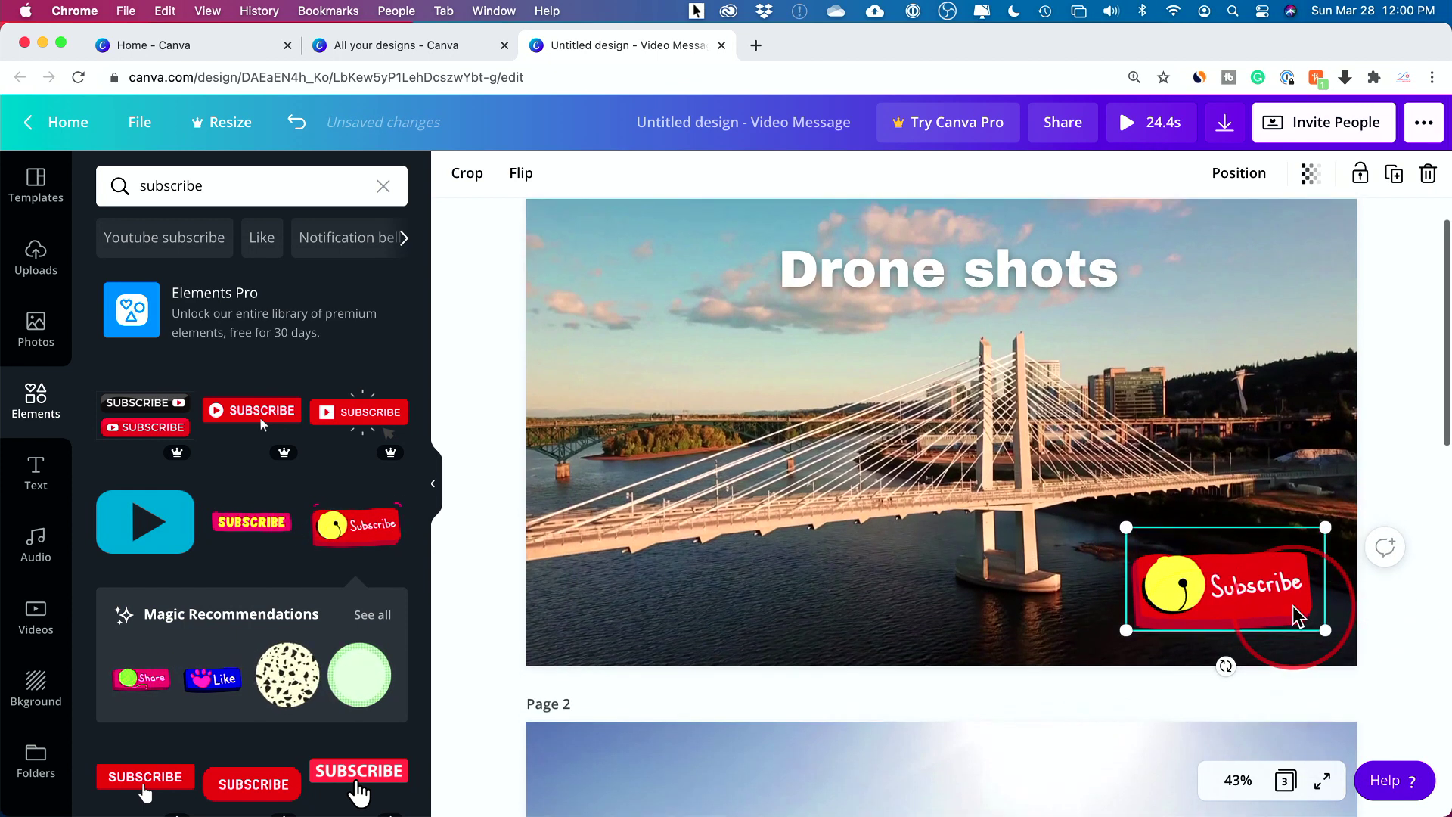
scroll(1290, 616, down, 10)
click(355, 524)
drag(1304, 303, 869, 534)
drag(847, 623, 1314, 647)
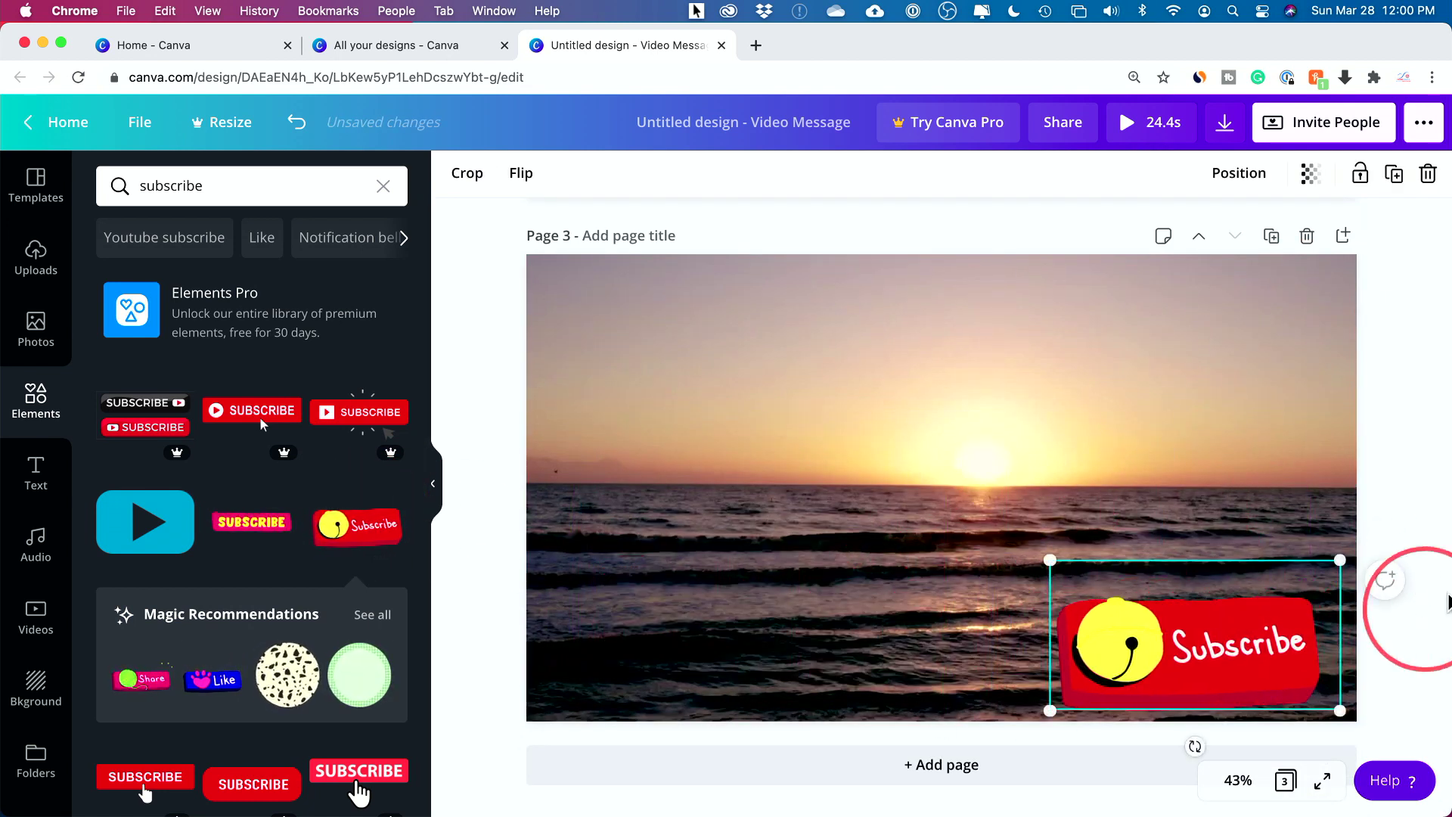
click(1369, 579)
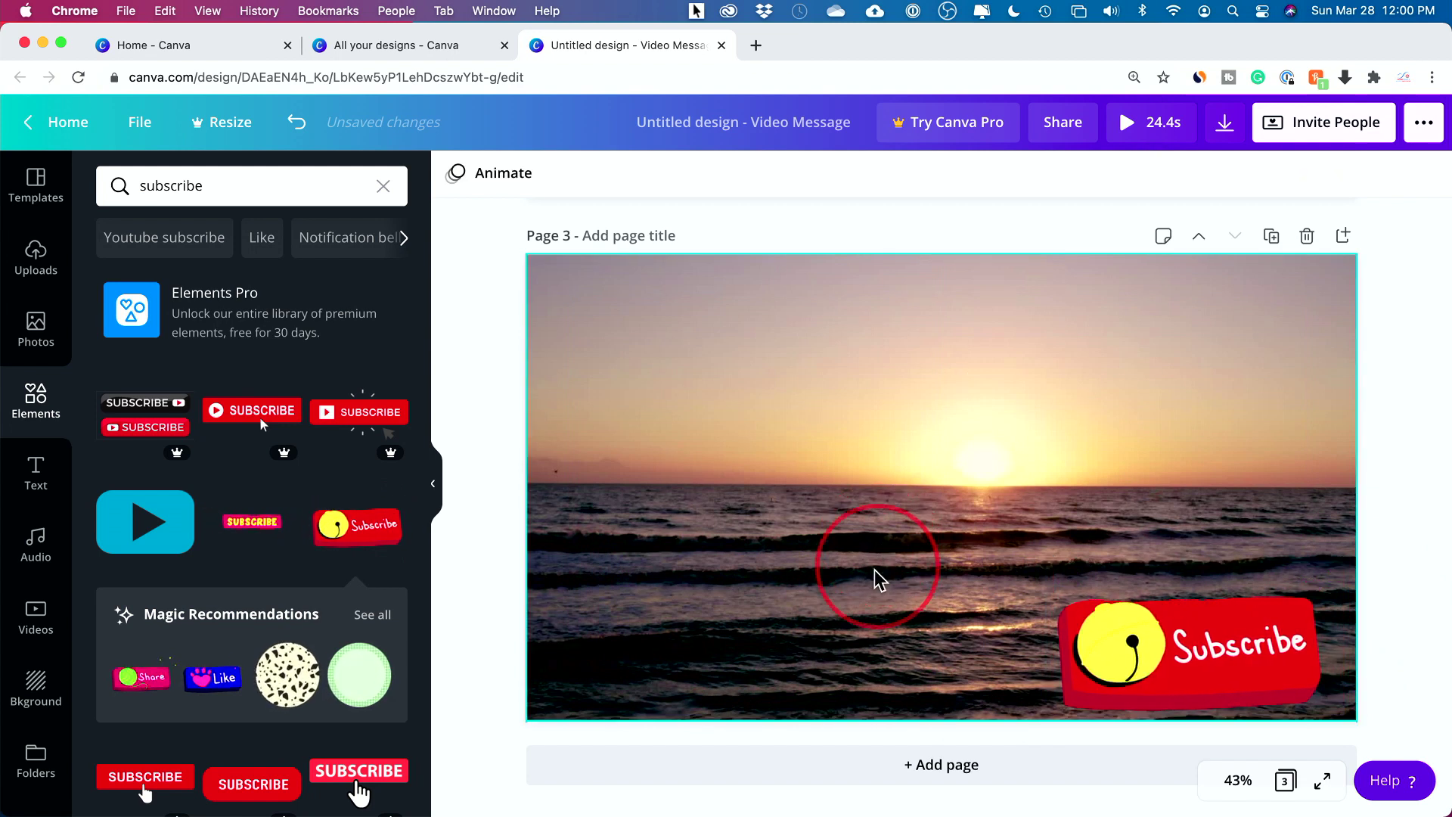
Play the design preview and jump to 19.7 s to watch the sunset page with its Subscribe sticker.
click(1135, 135)
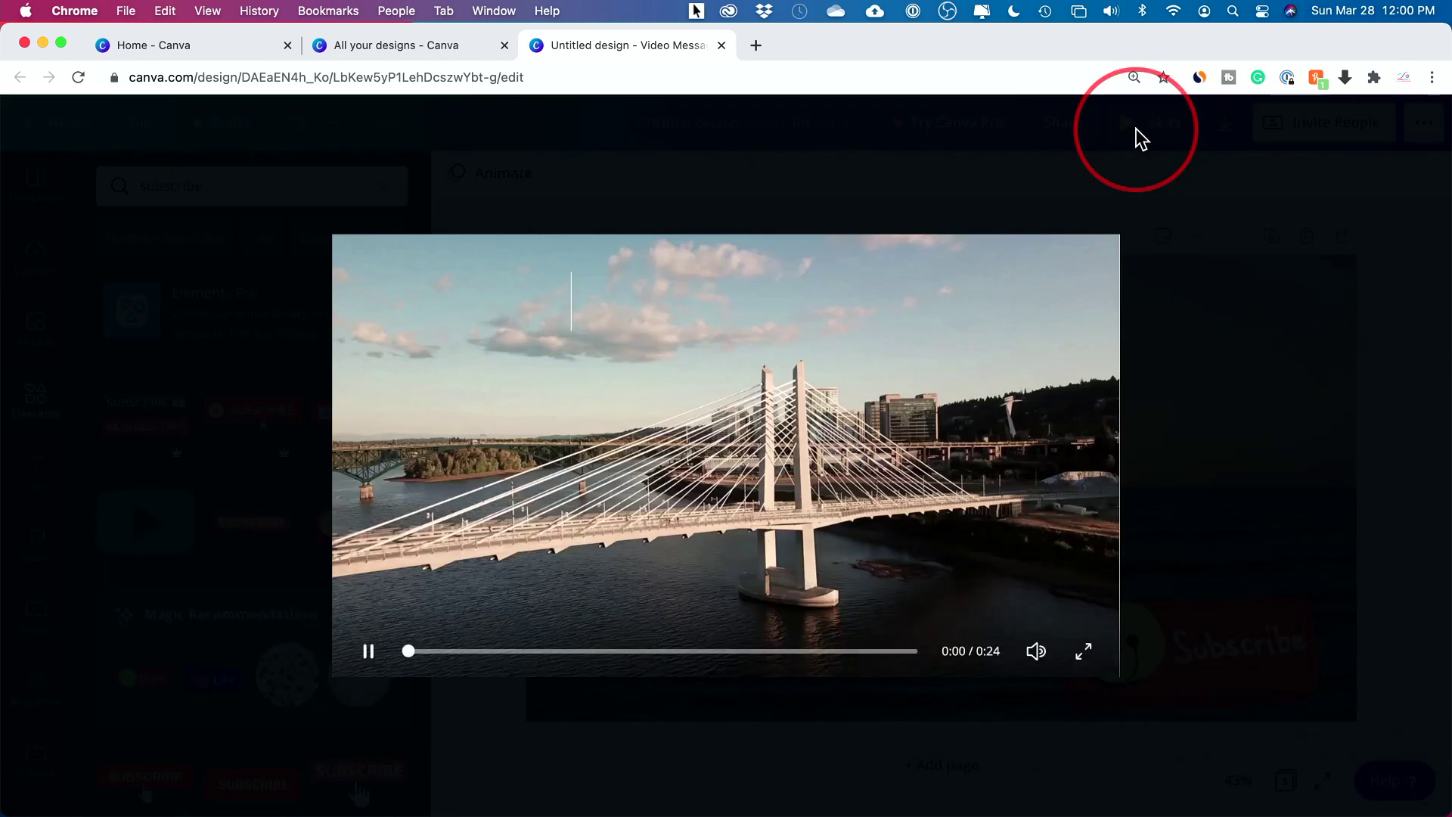
click(817, 651)
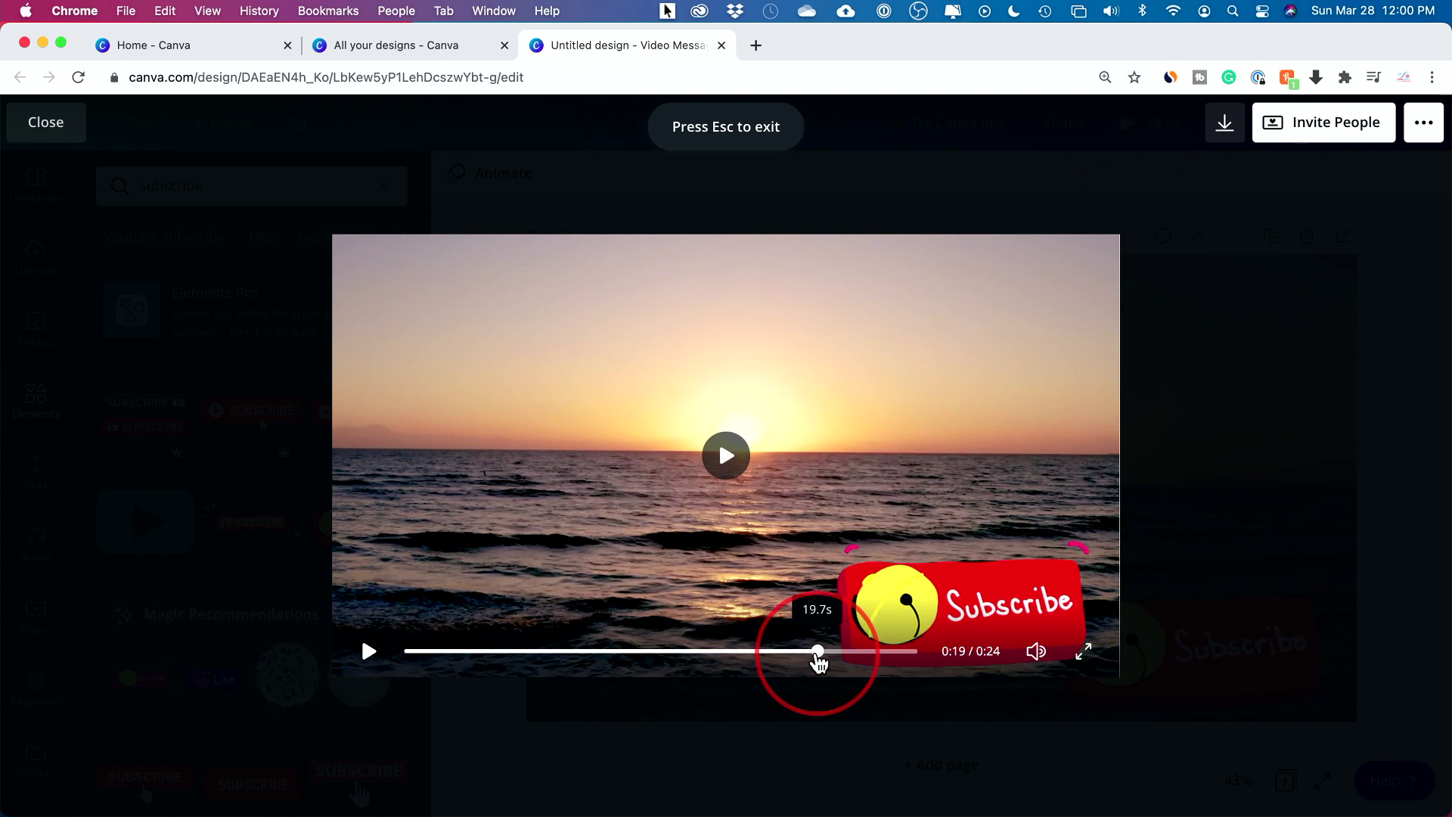
click(728, 469)
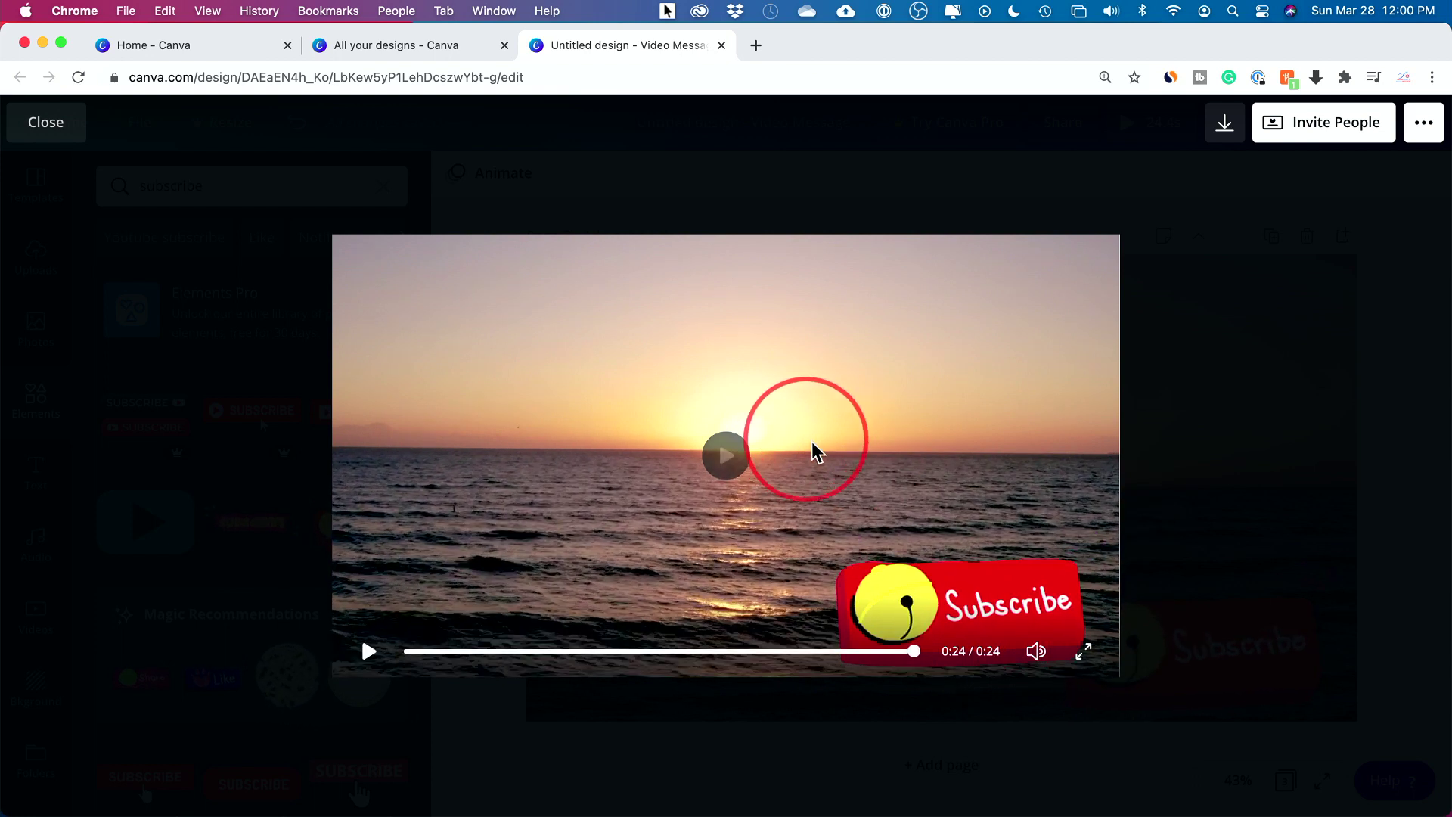
Close the preview, clear the element search and browse the element categories down to the Zodiac Symbols.
click(1399, 465)
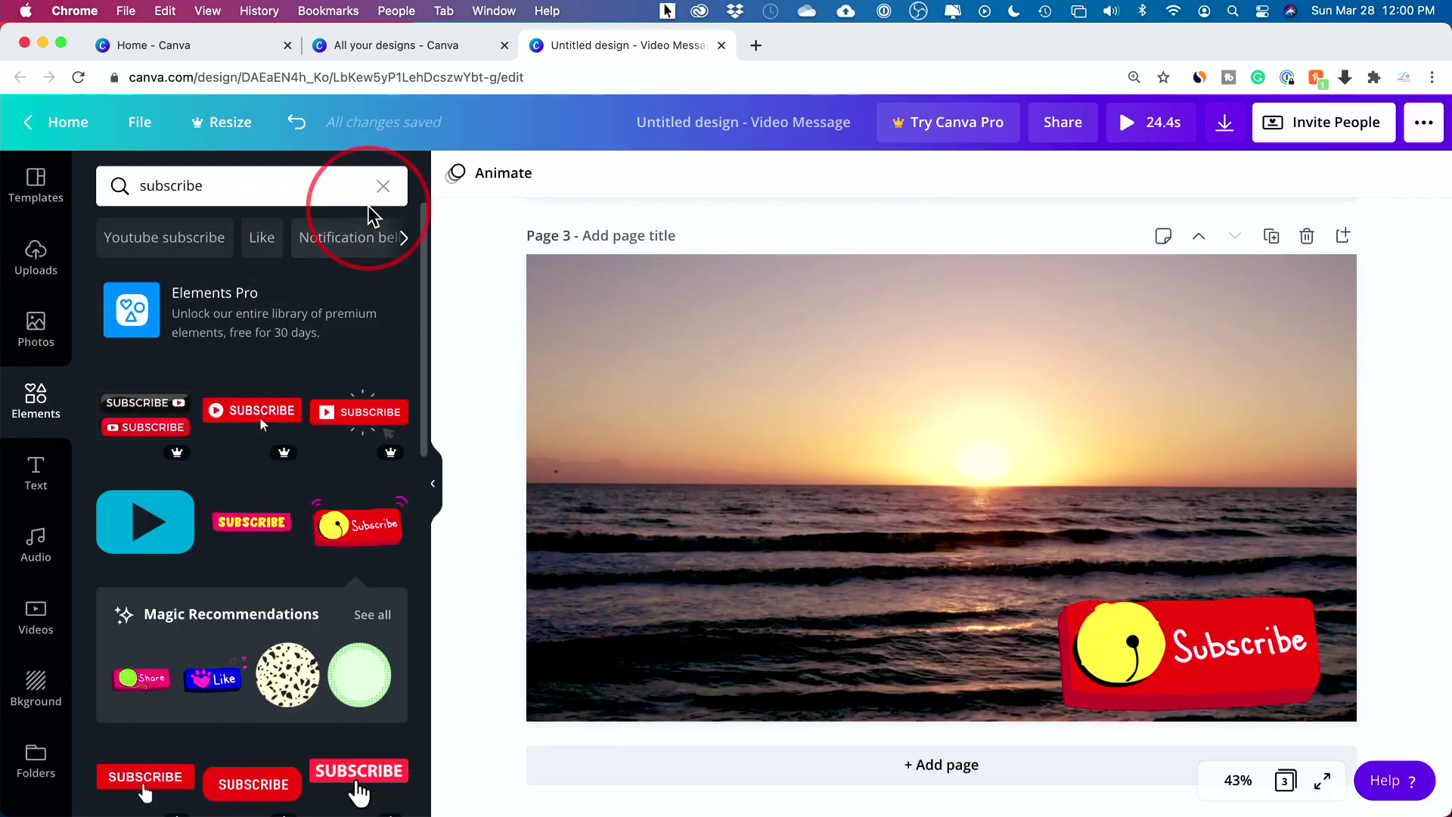
click(383, 186)
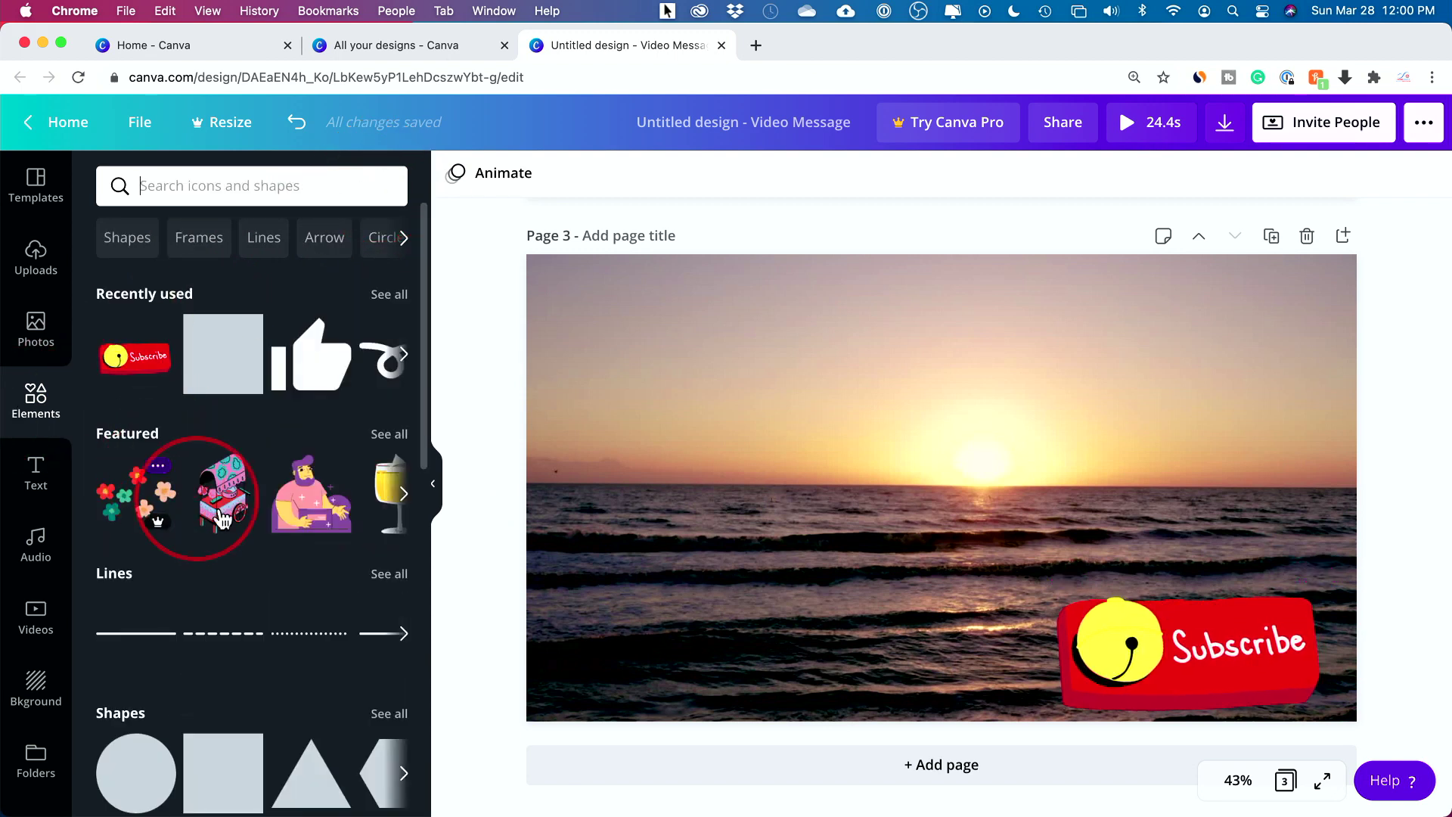
scroll(227, 507, down, 5)
scroll(308, 378, down, 3)
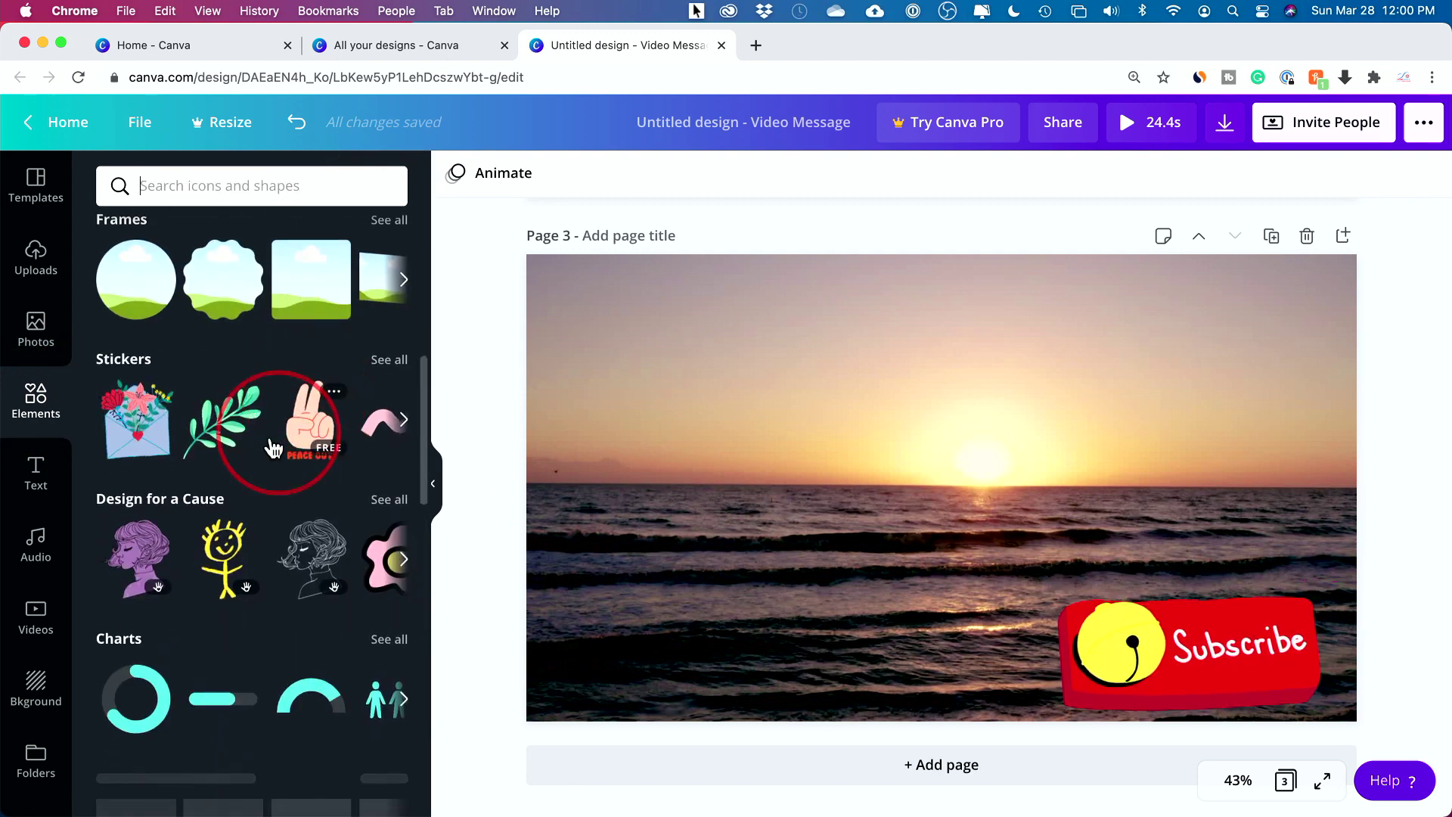
scroll(330, 444, down, 3)
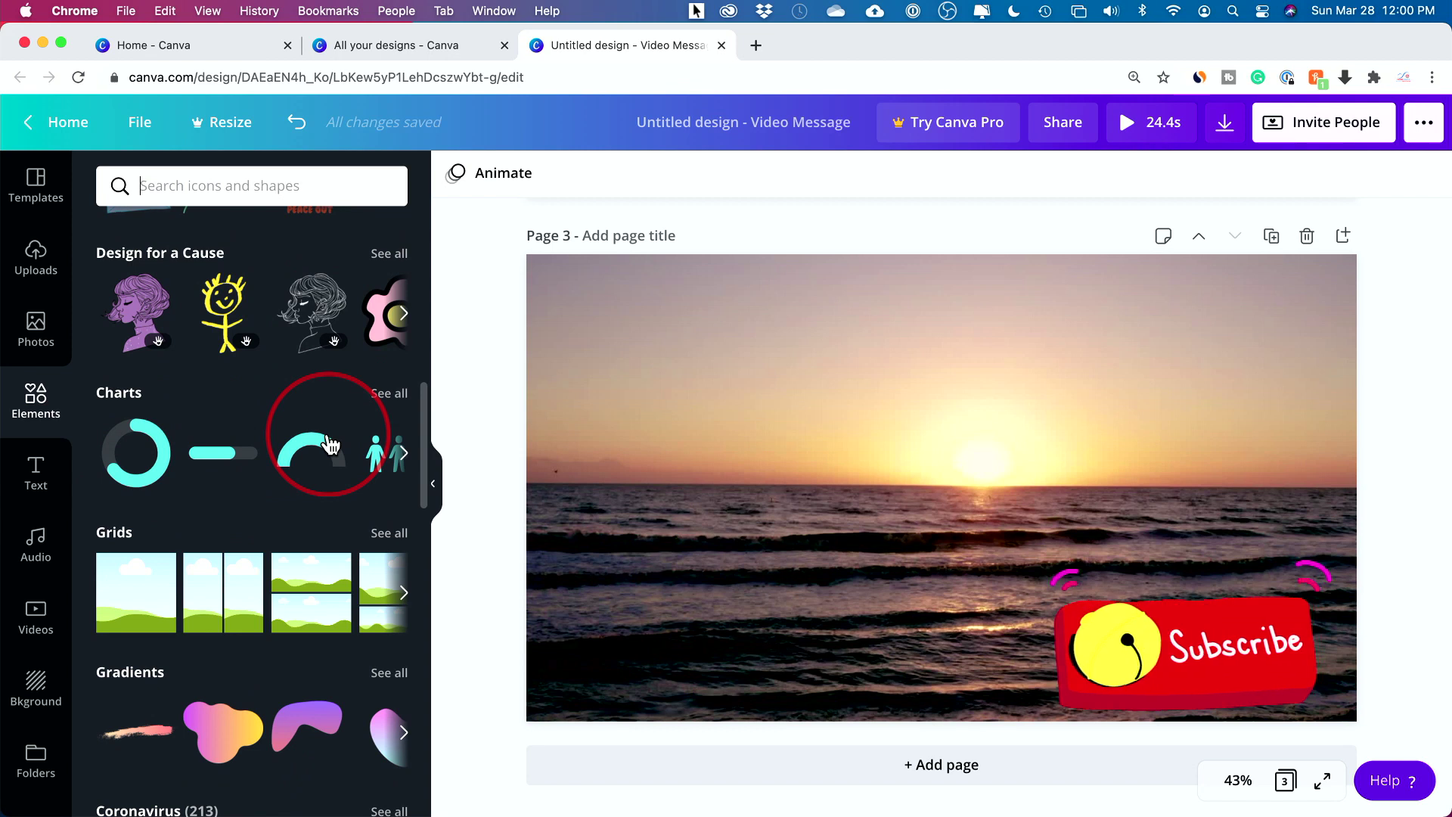
scroll(330, 444, down, 6)
scroll(202, 493, down, 3)
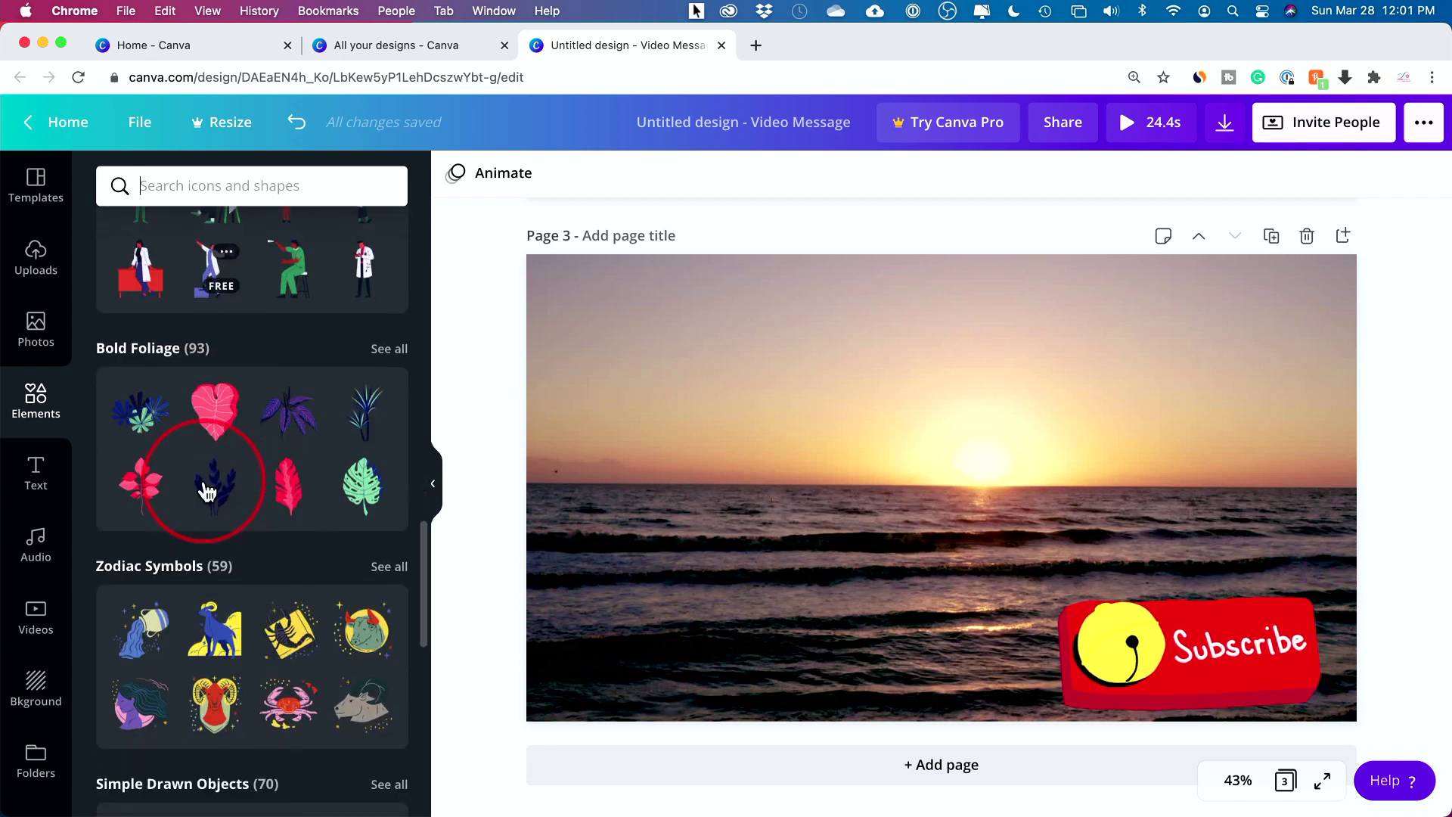
Try the blue goat zodiac symbol in page 3's upper-left corner and delete it again.
drag(203, 607, 752, 378)
drag(845, 425, 670, 389)
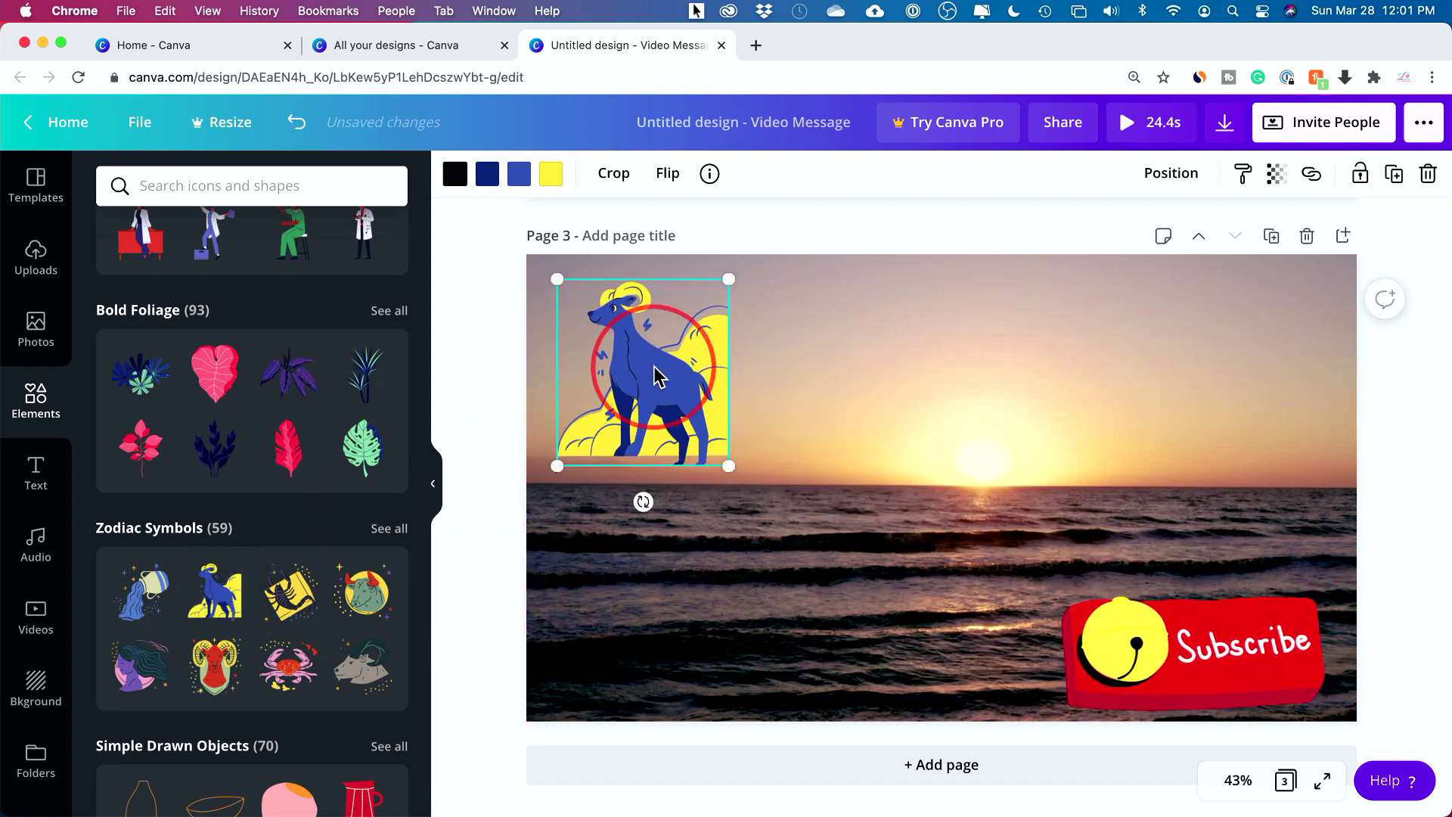
scroll(655, 373, up, 2)
scroll(655, 373, down, 2)
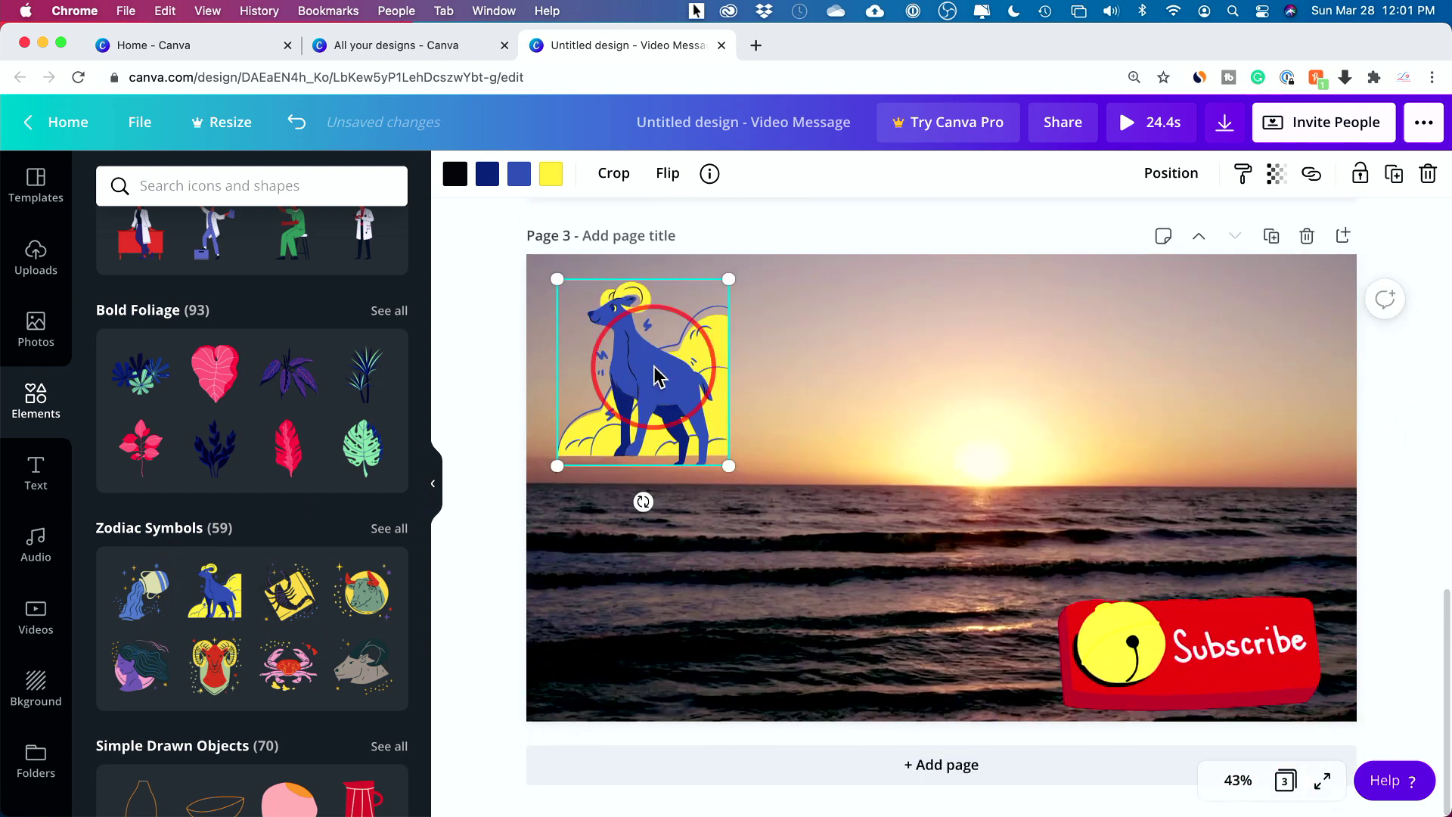
key(Delete)
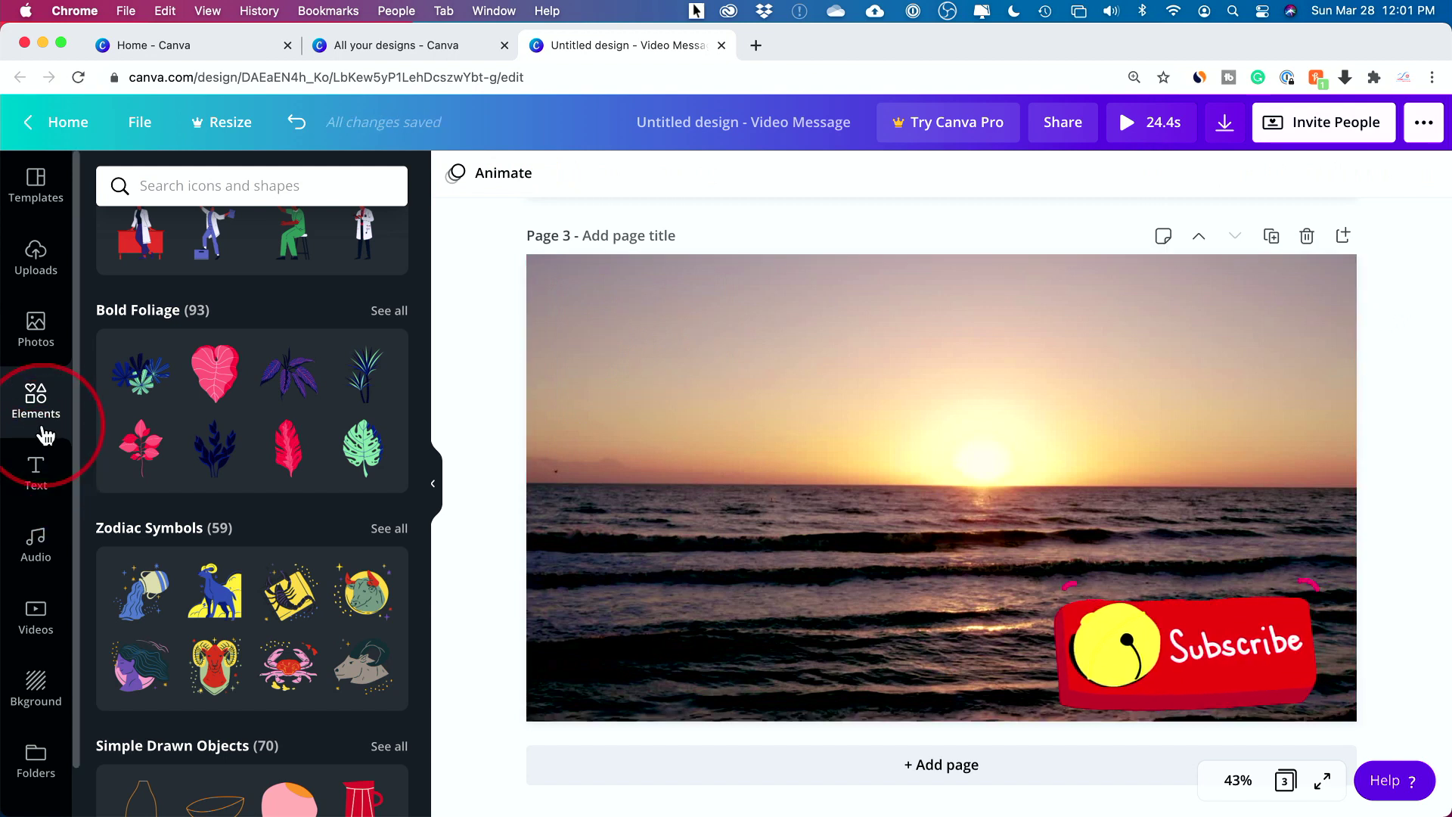
click(579, 352)
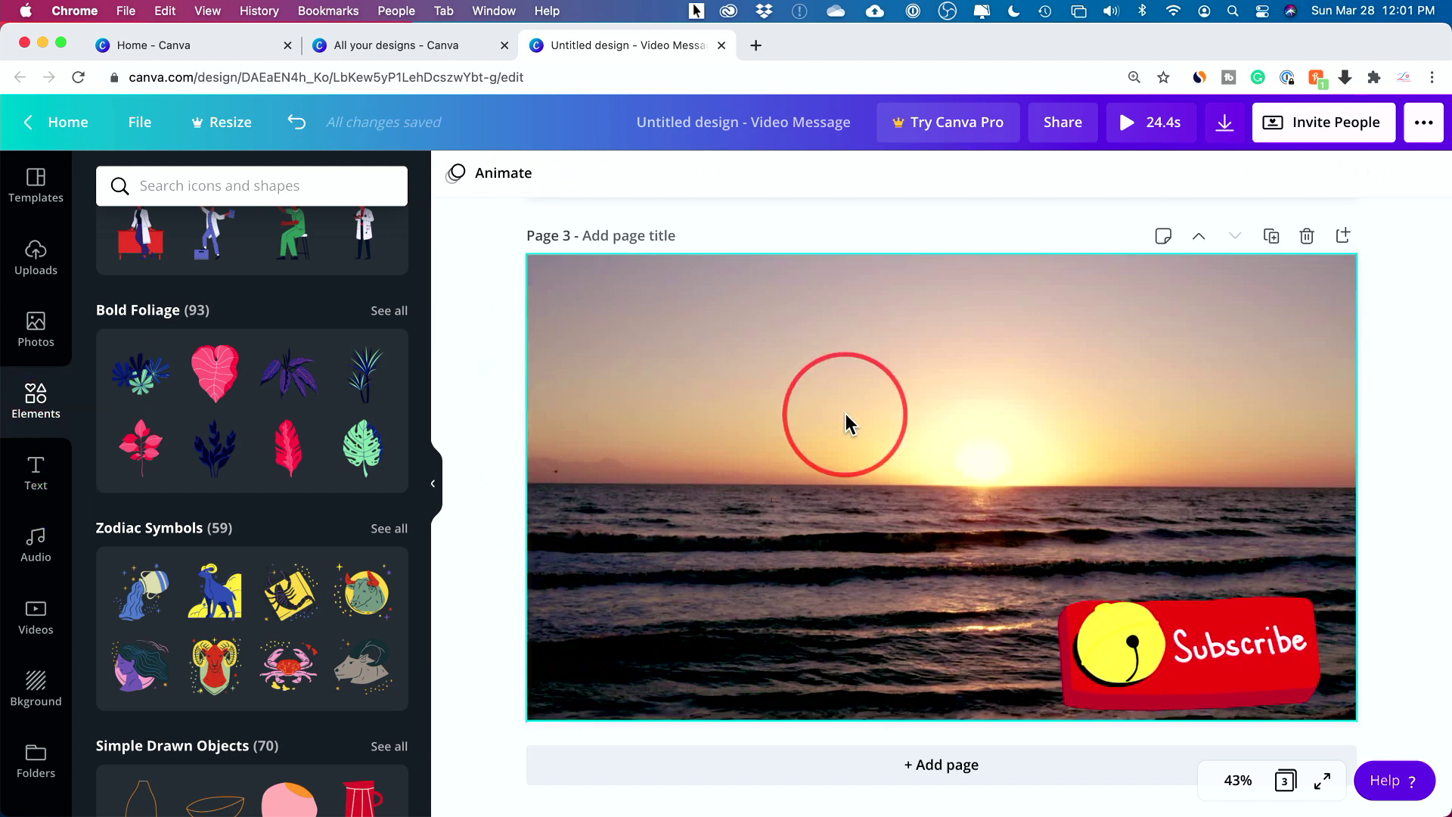
Add the recently used photo of a person holding a camera to page 3, placed small in the page's upper-left corner.
click(42, 342)
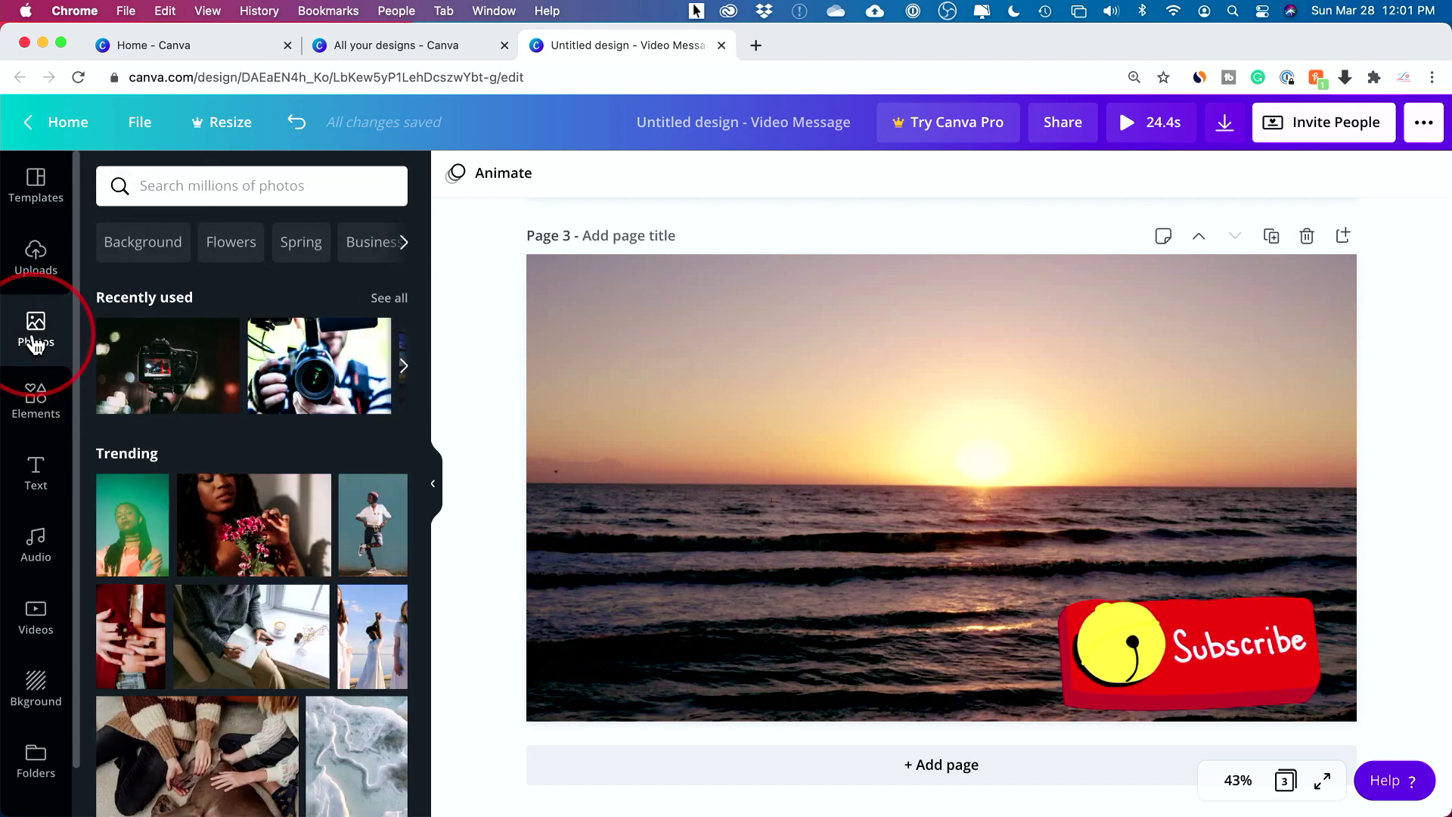
click(321, 365)
drag(1221, 300, 738, 343)
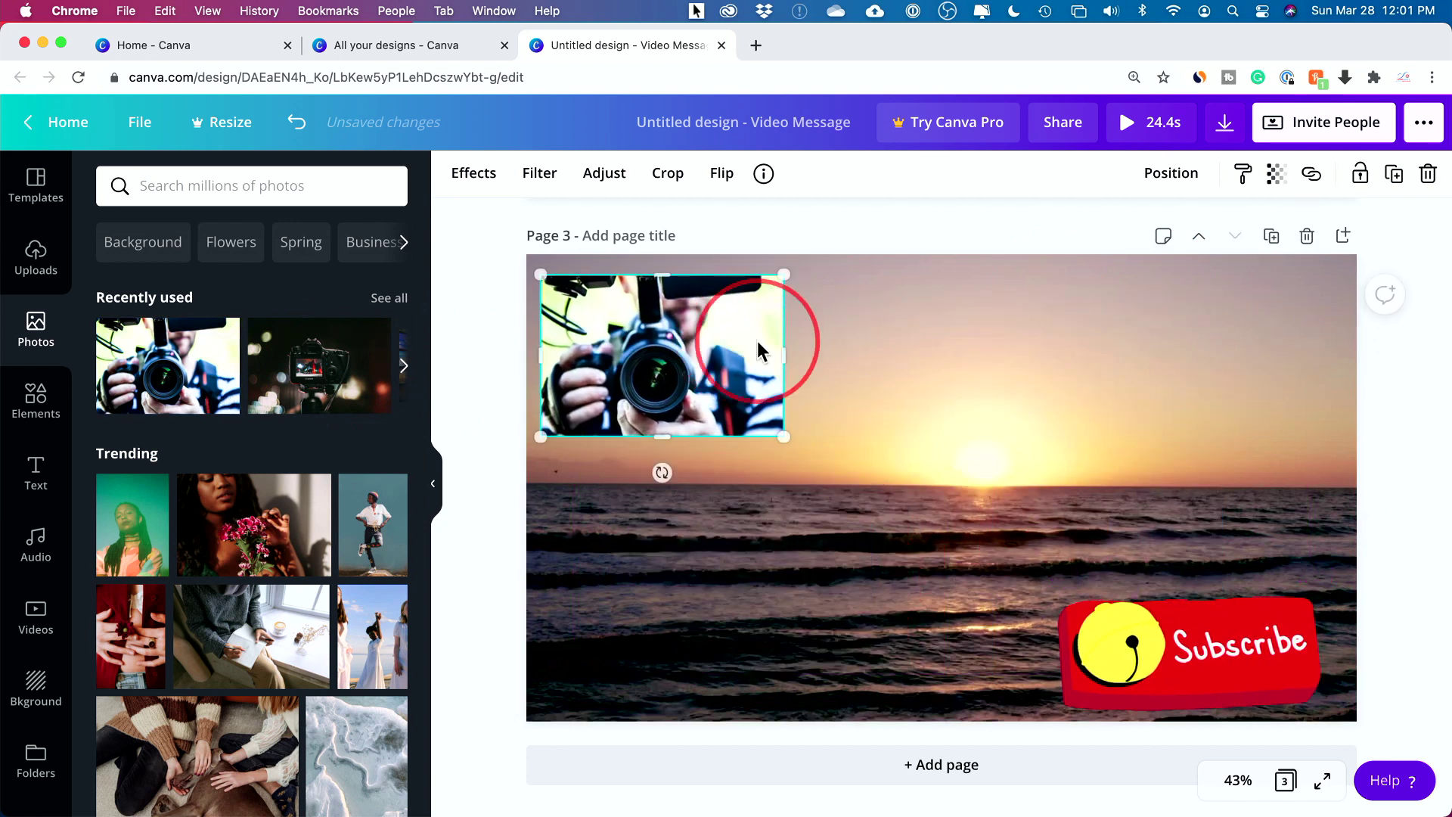
scroll(756, 340, up, 1)
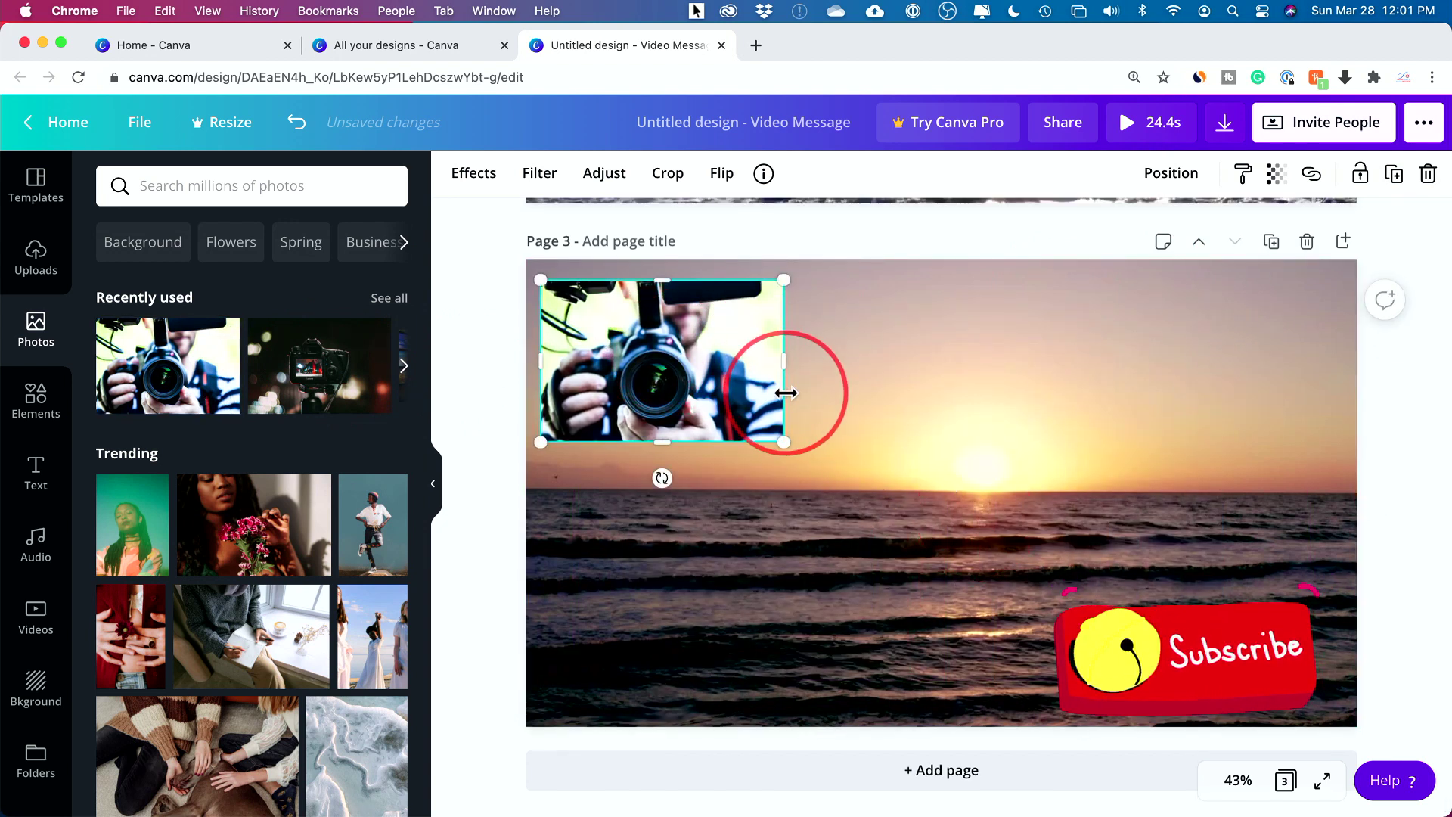
Add the recently used photo of a camera on a tripod to page 3, reduced and placed in the upper-right corner.
click(368, 390)
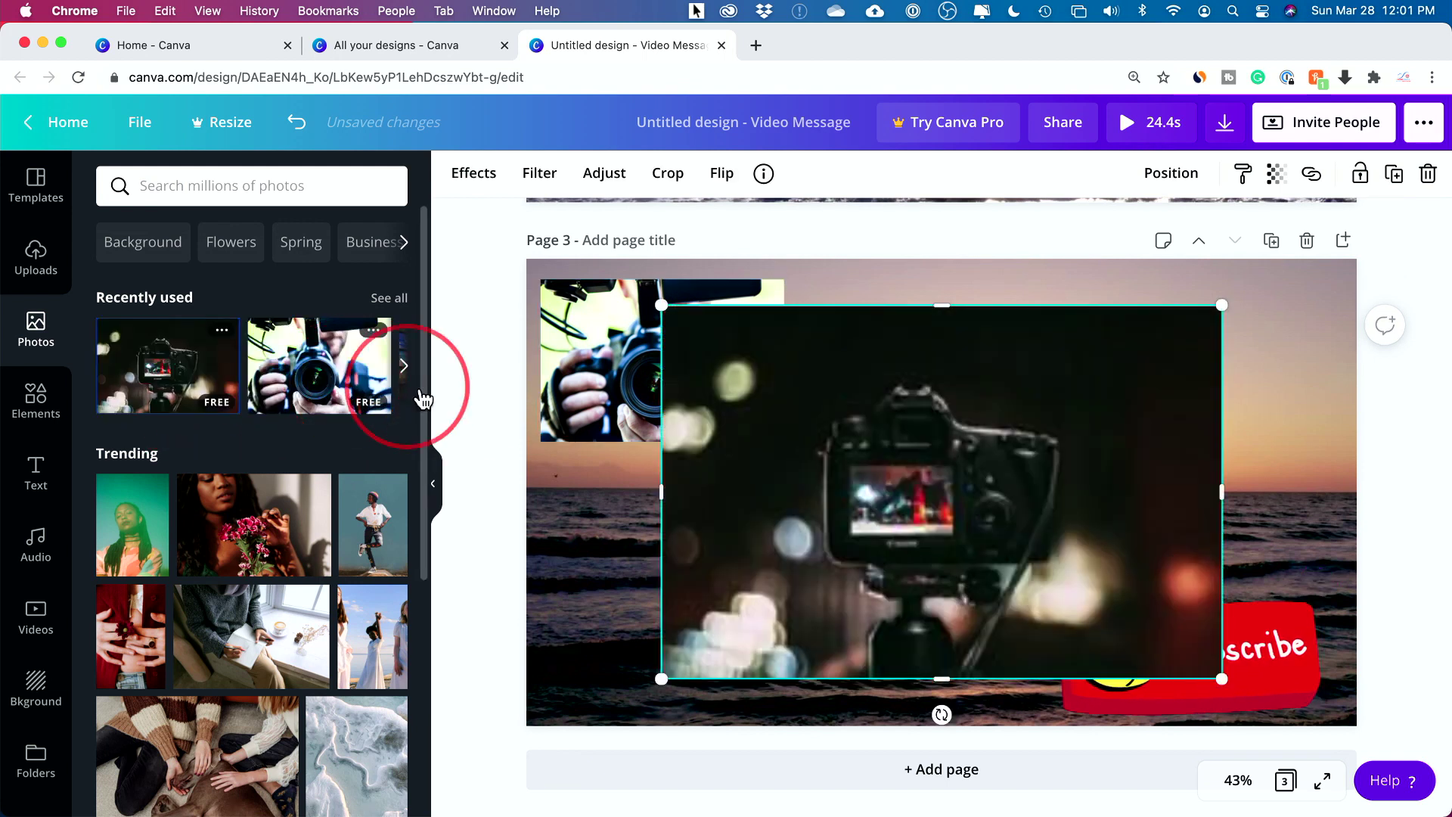
drag(661, 304, 978, 518)
drag(1067, 566, 1147, 356)
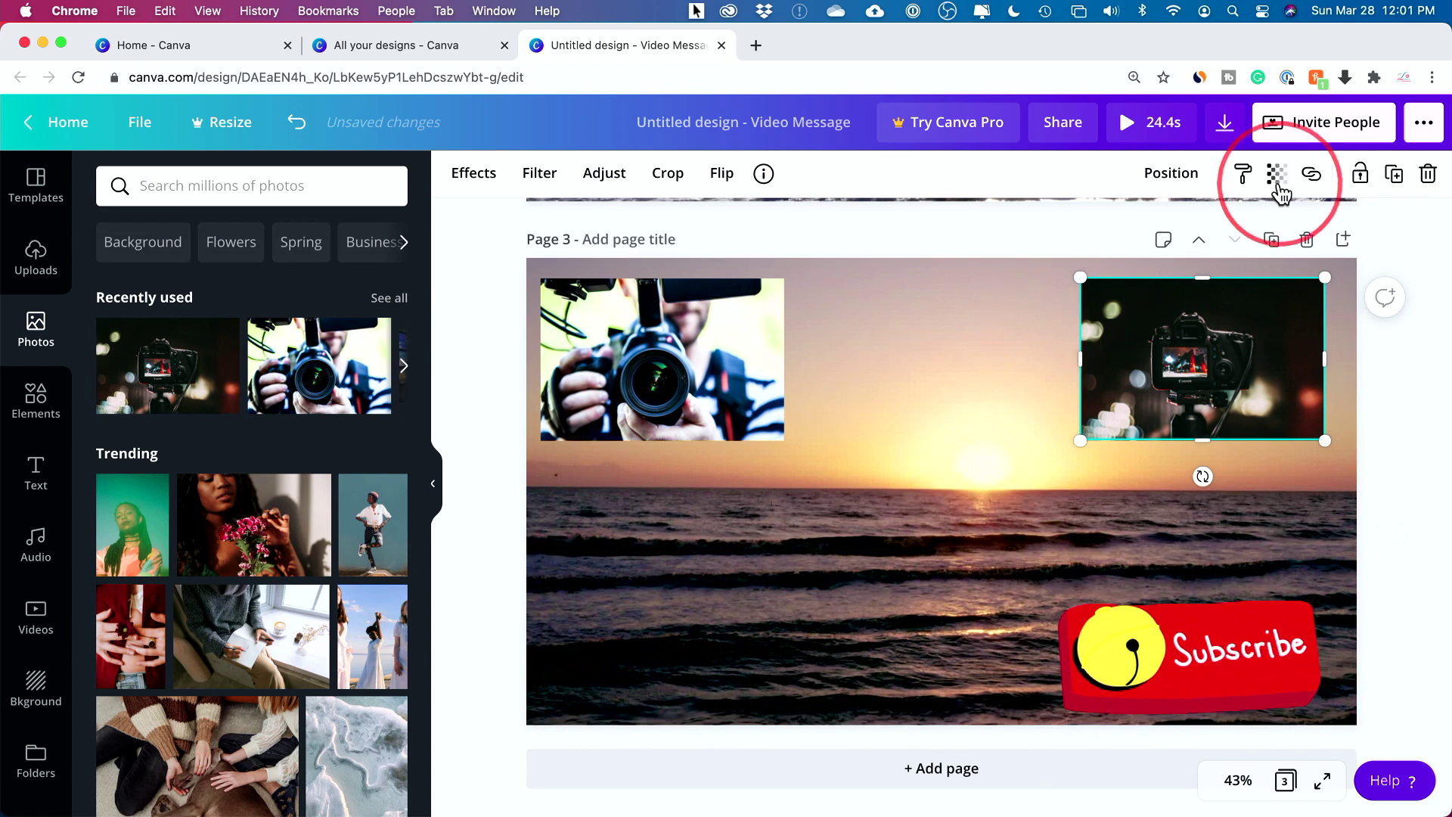
Preview the design from the sunset page to watch its two photos, and close the preview.
click(1142, 123)
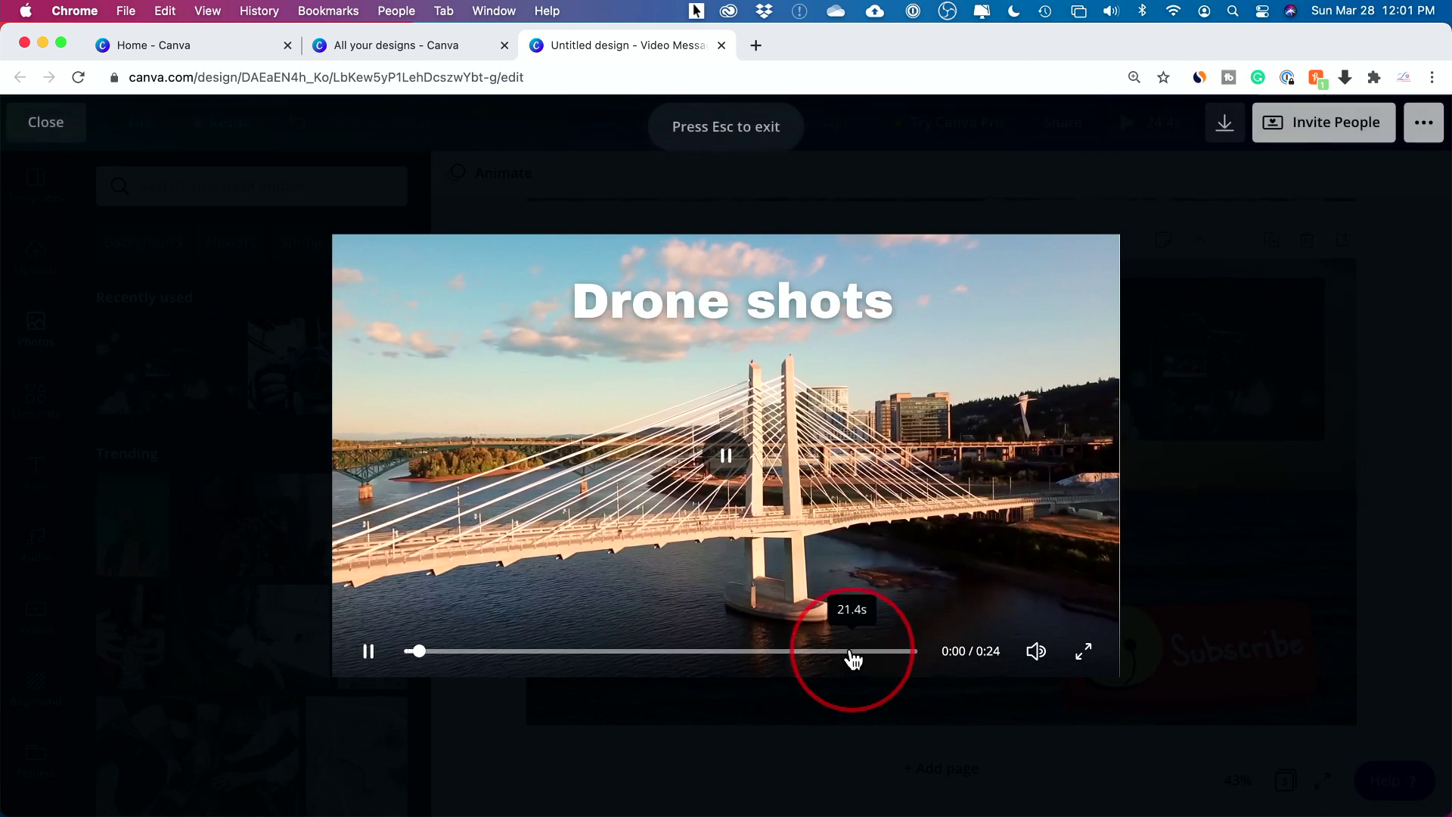
click(815, 651)
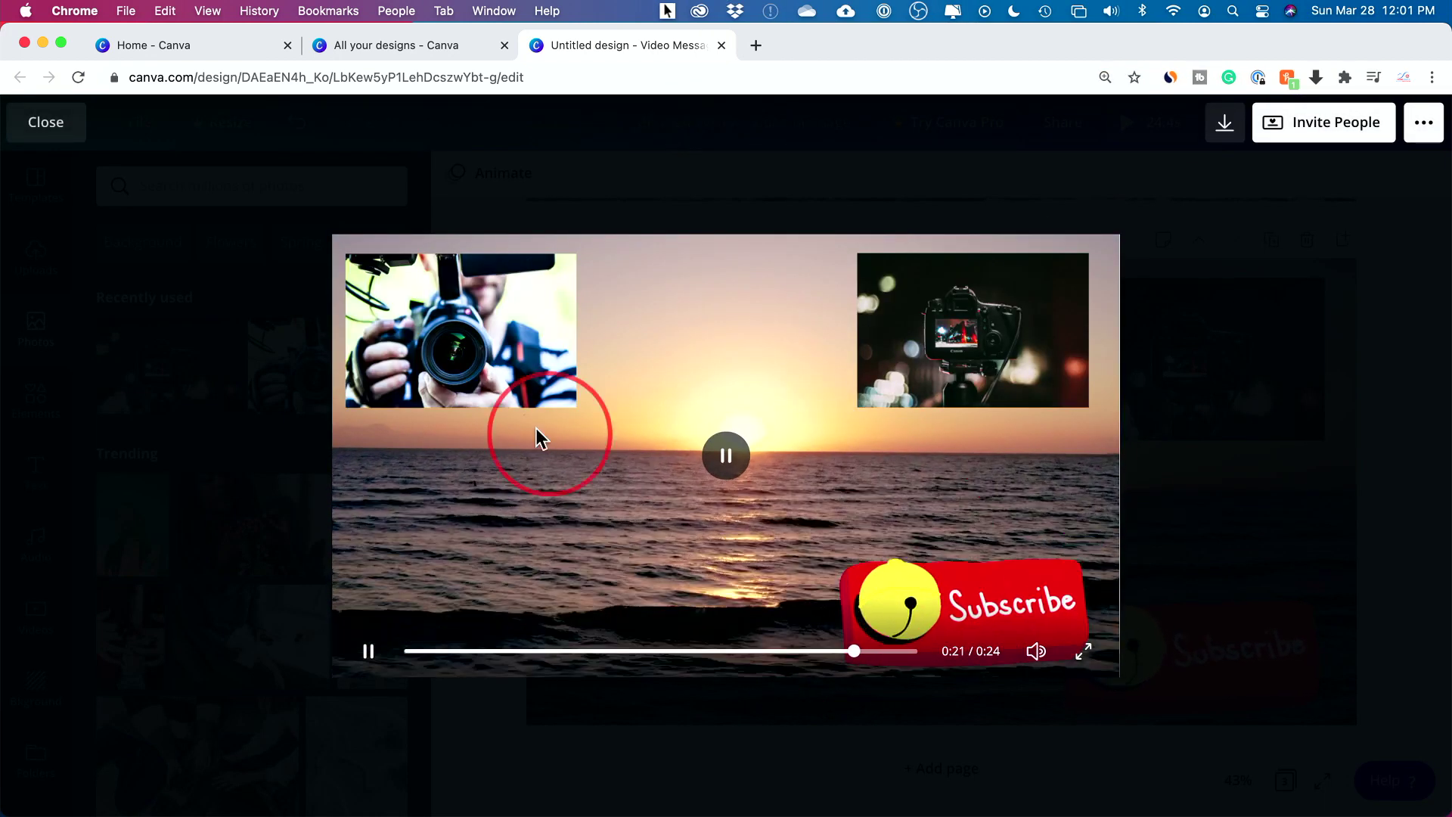
click(1420, 448)
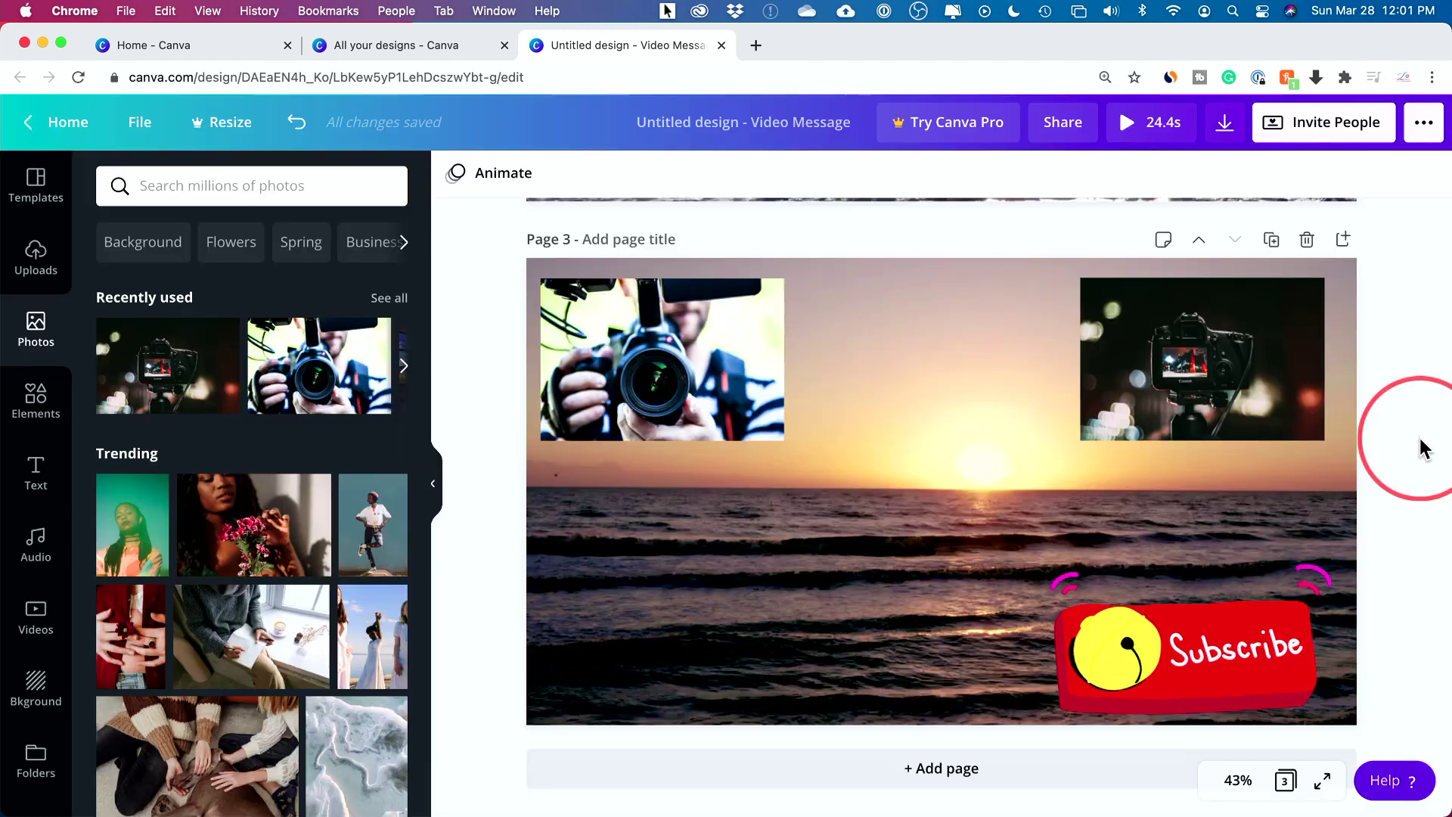
click(906, 534)
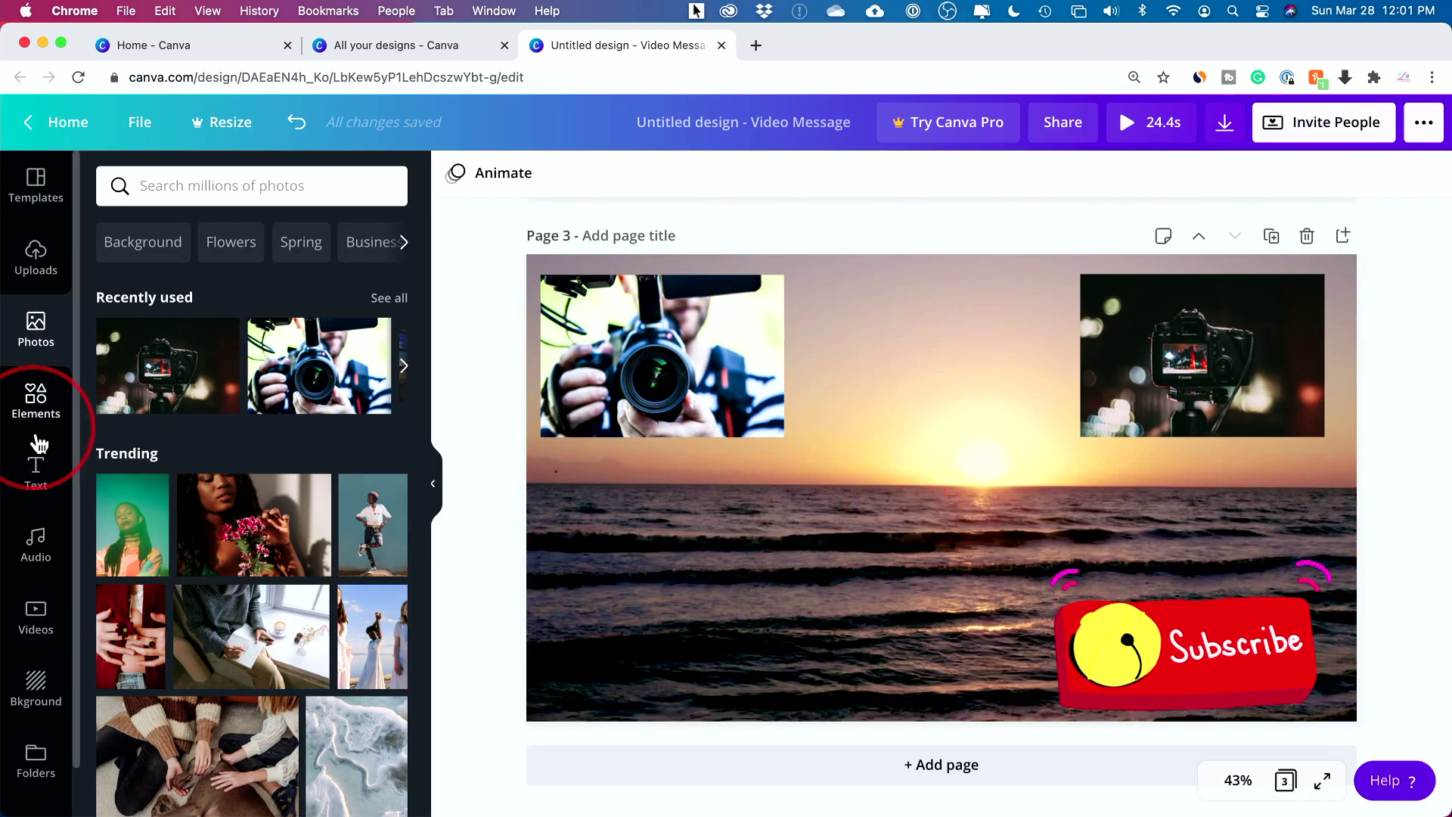
Add the free Epic track Video Game Blockbuster as the design's soundtrack and listen to its beginning.
click(36, 550)
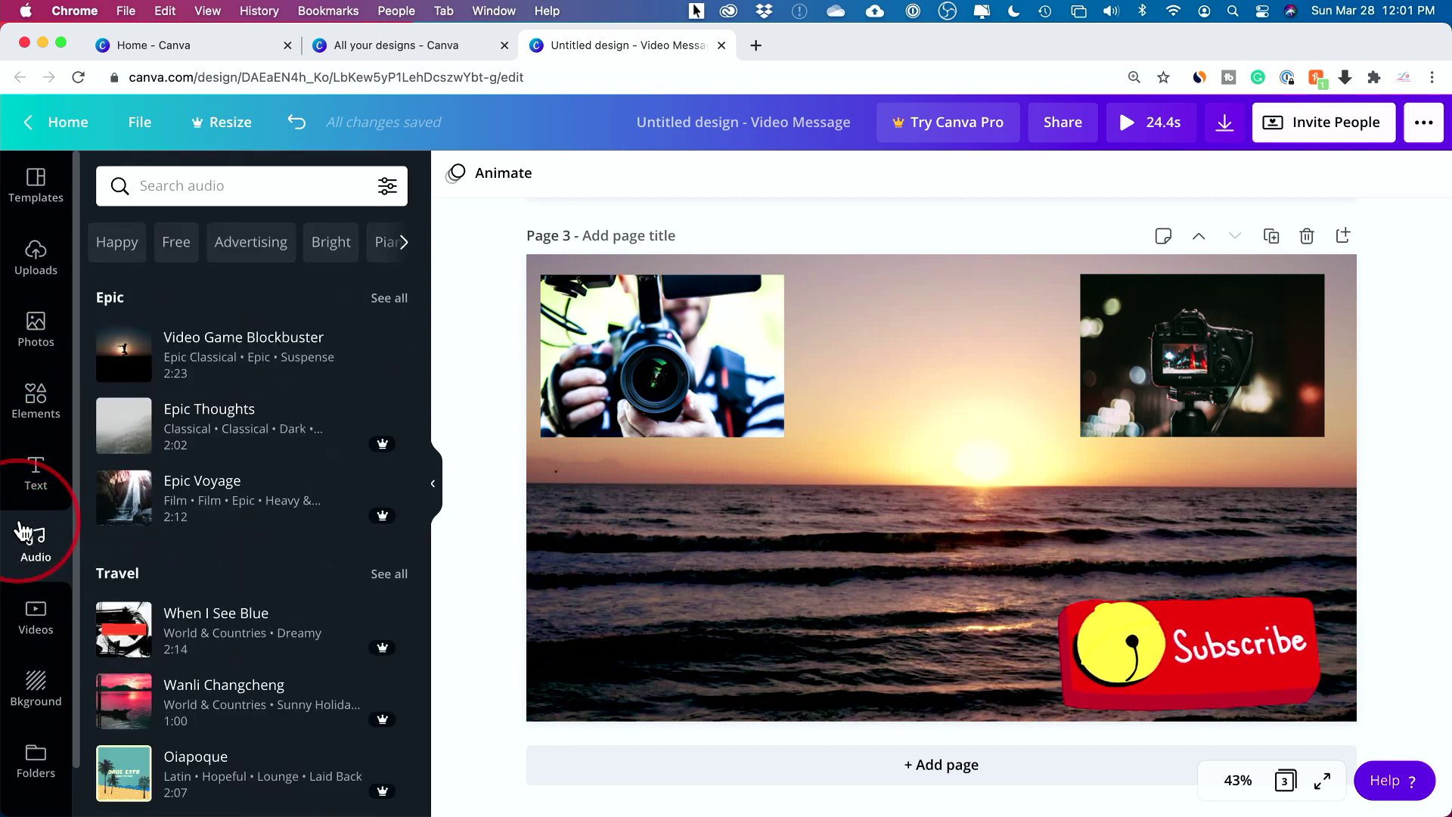
click(947, 544)
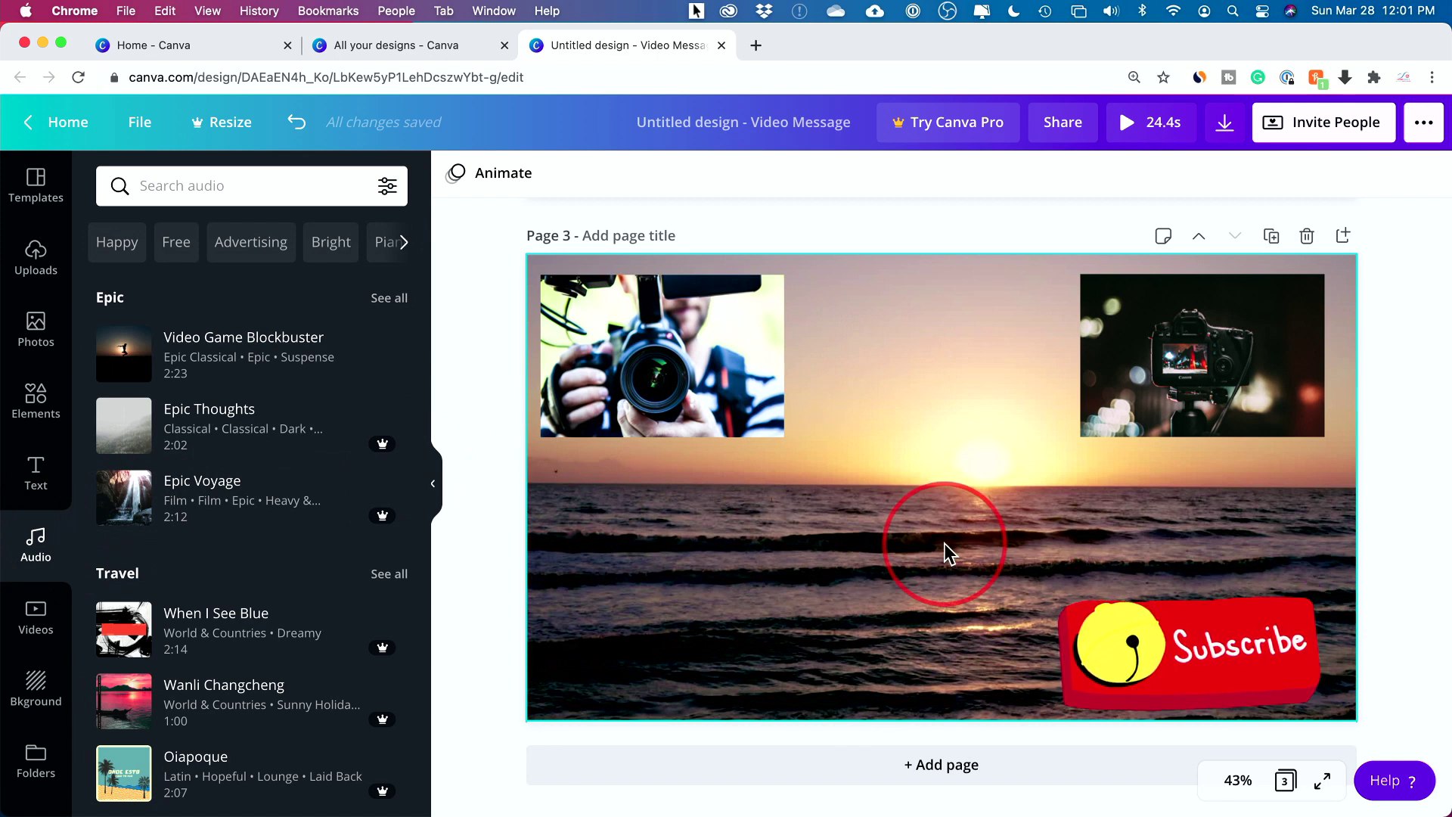
click(5, 524)
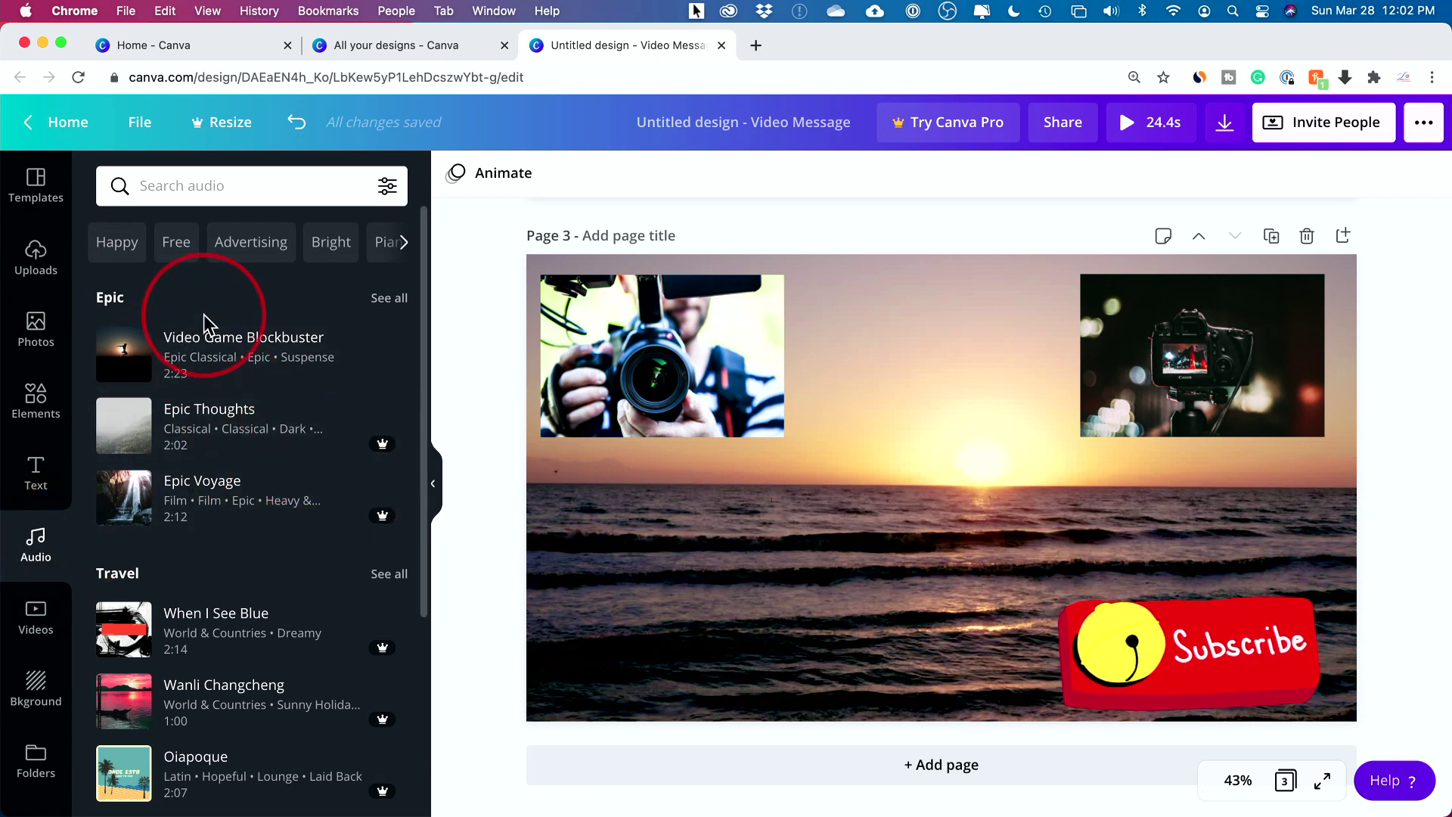
mouse_move(255, 359)
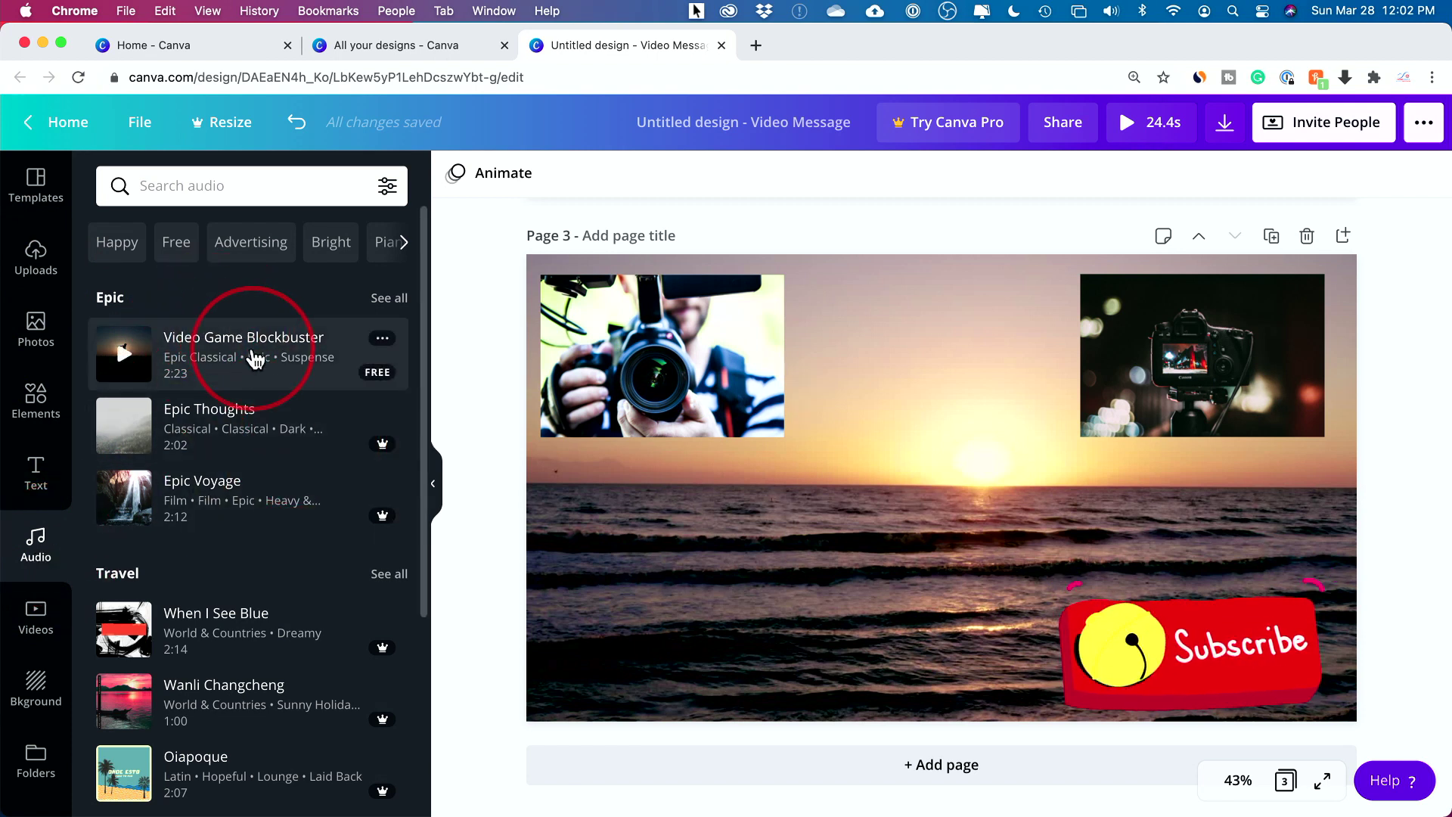
mouse_move(363, 446)
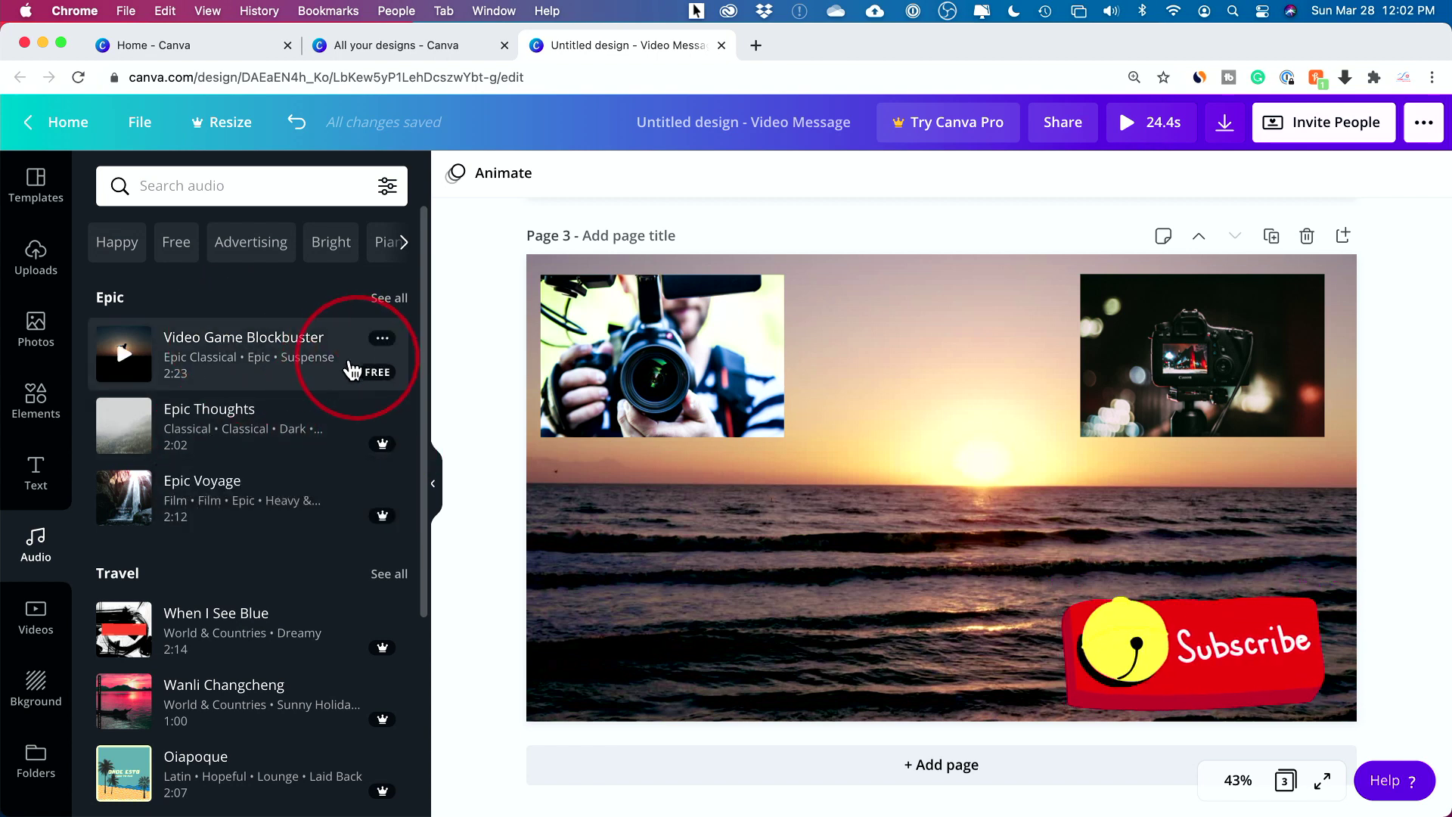
click(262, 359)
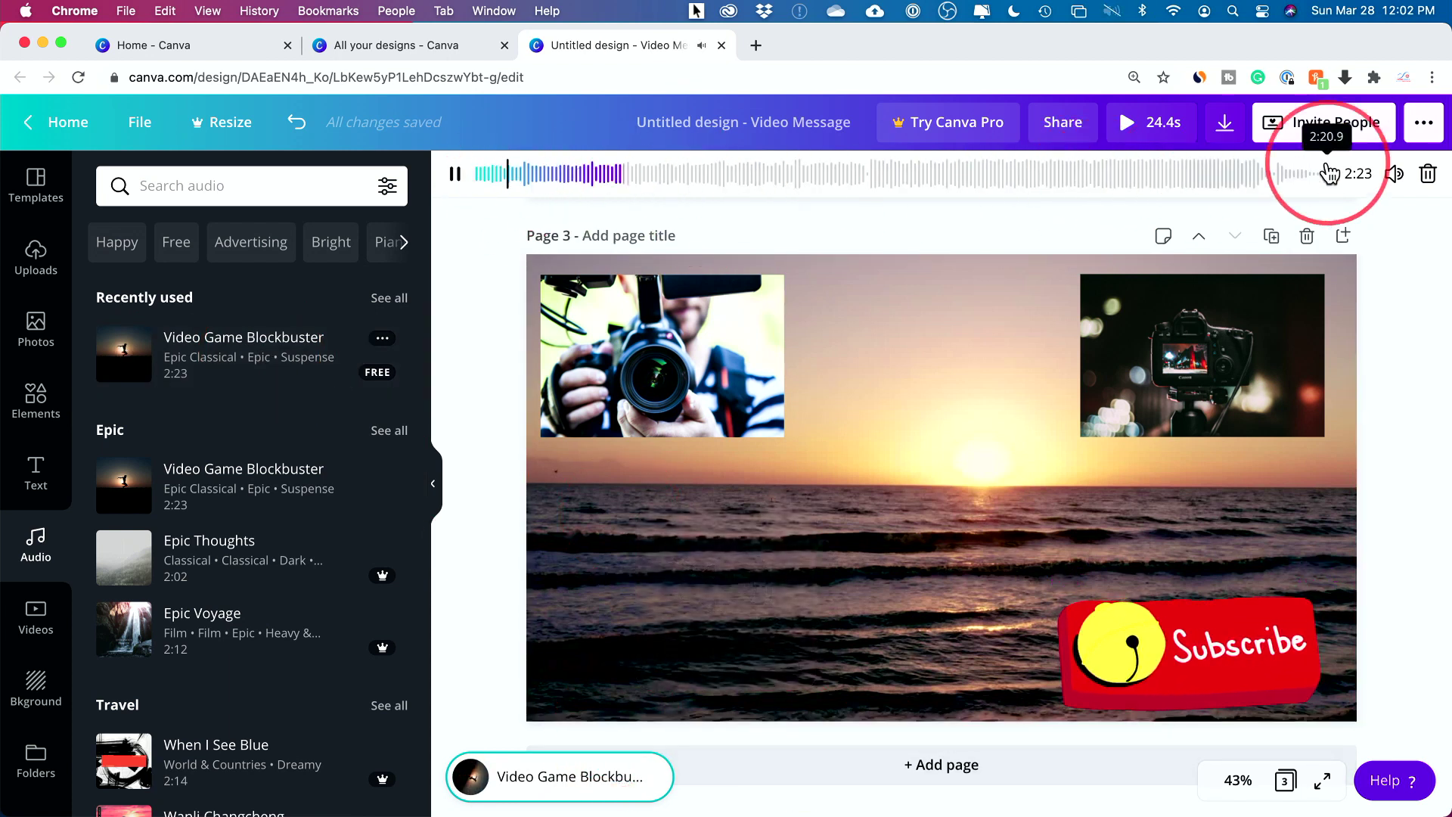
click(532, 180)
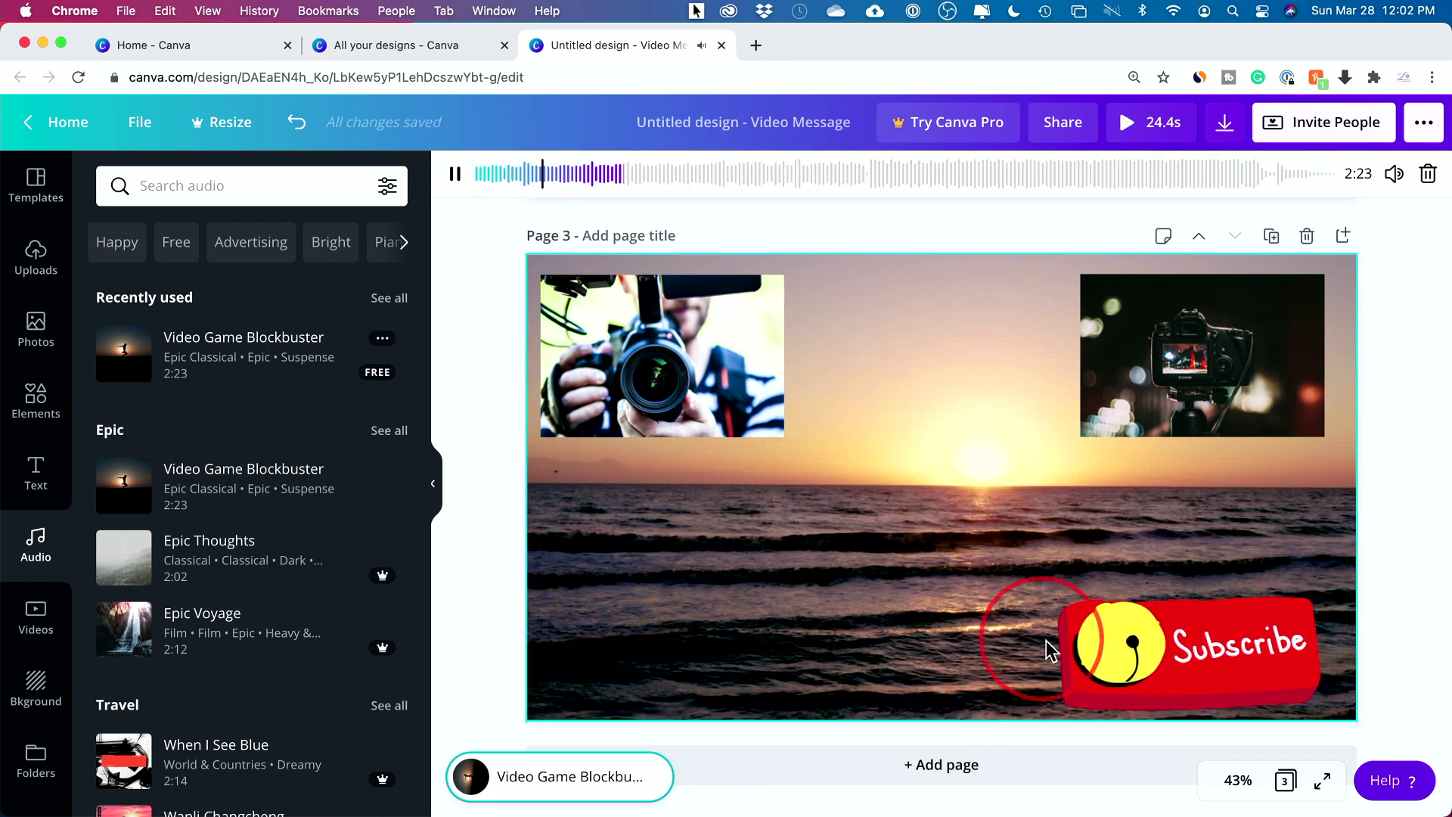
Show all pages in the grid view for an overview and return to editing page 3.
click(1286, 781)
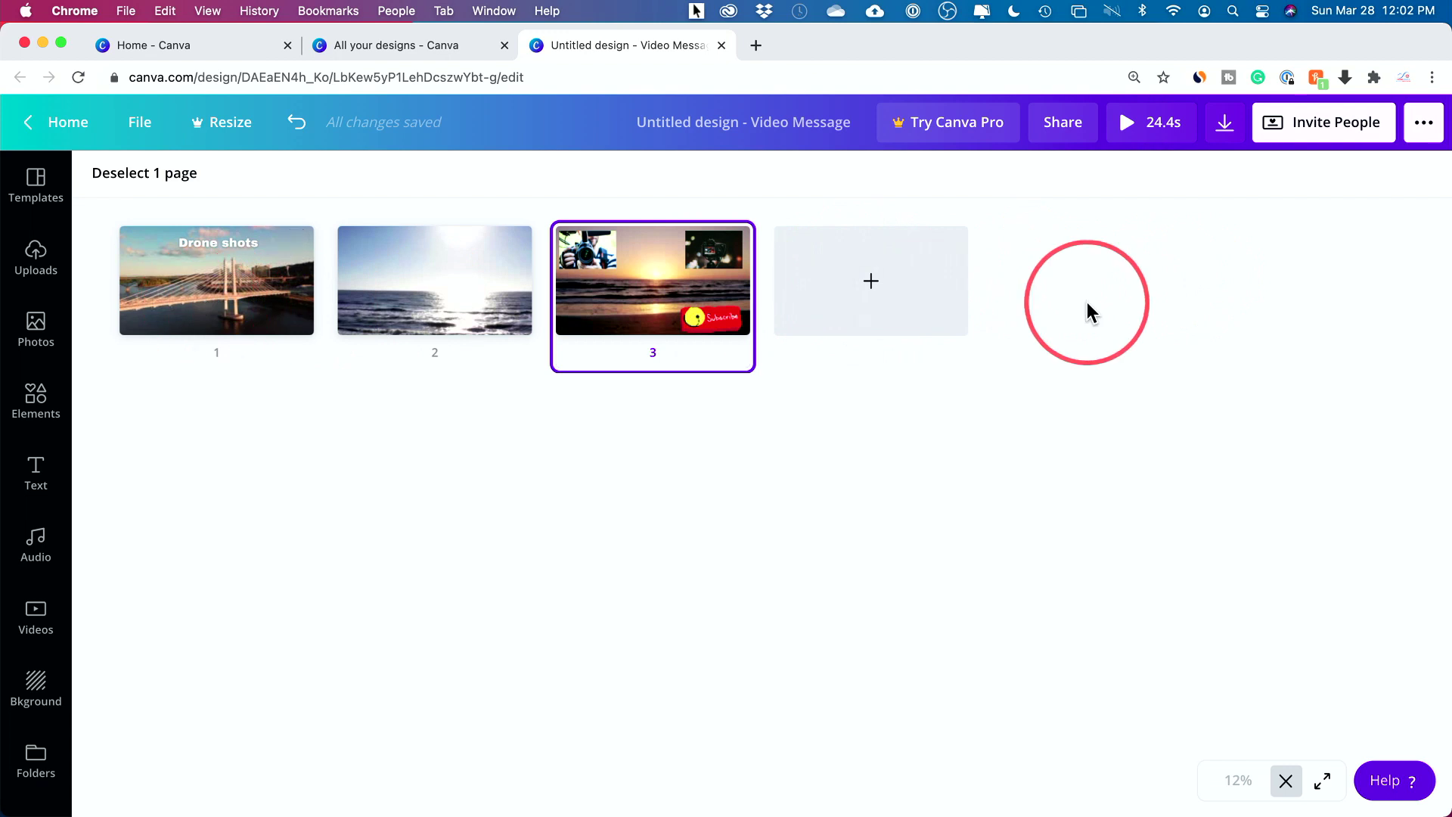
mouse_move(619, 236)
mouse_down()
mouse_move(146, 267)
mouse_move(669, 251)
mouse_move(619, 248)
mouse_up()
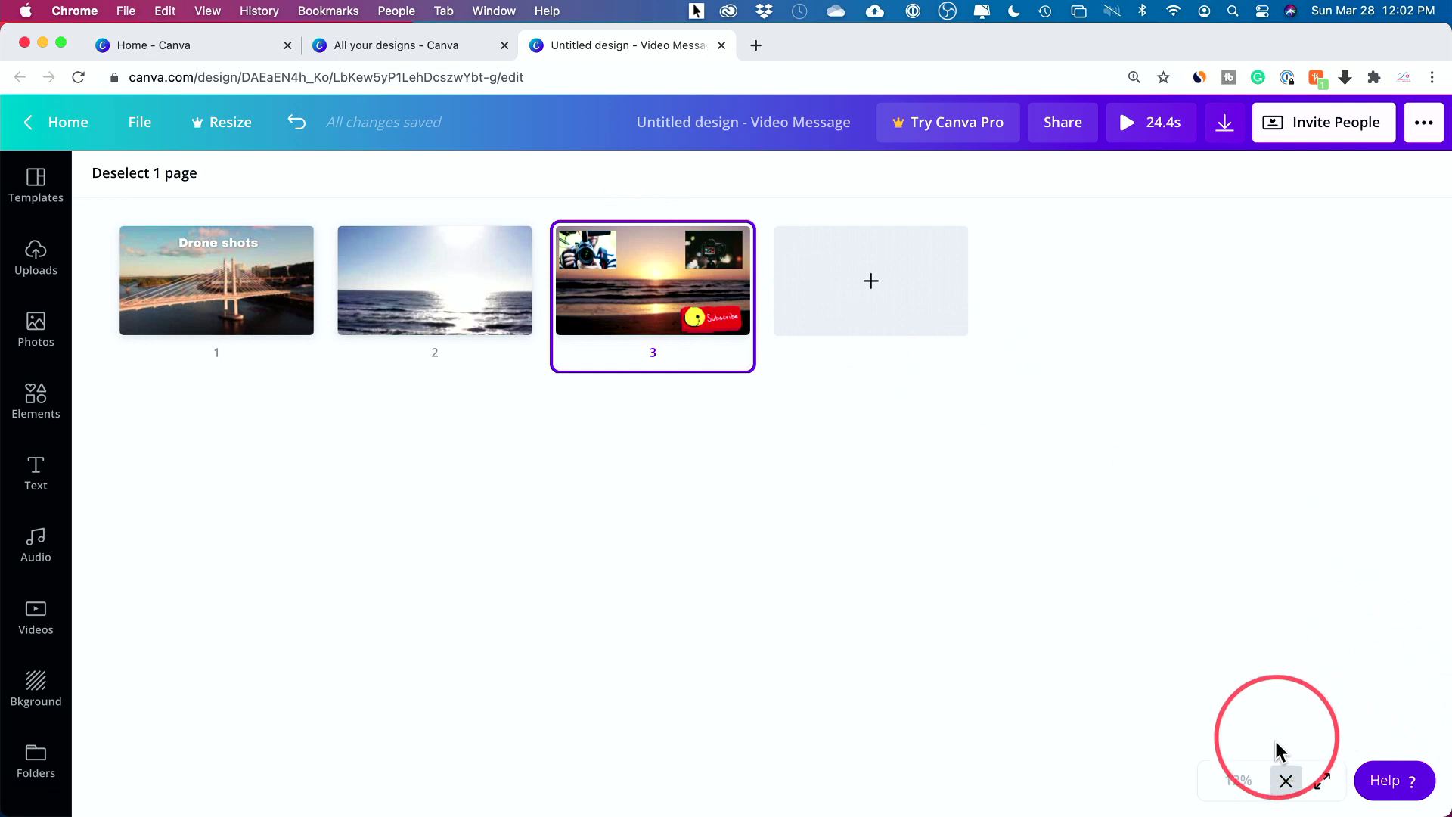
click(1287, 780)
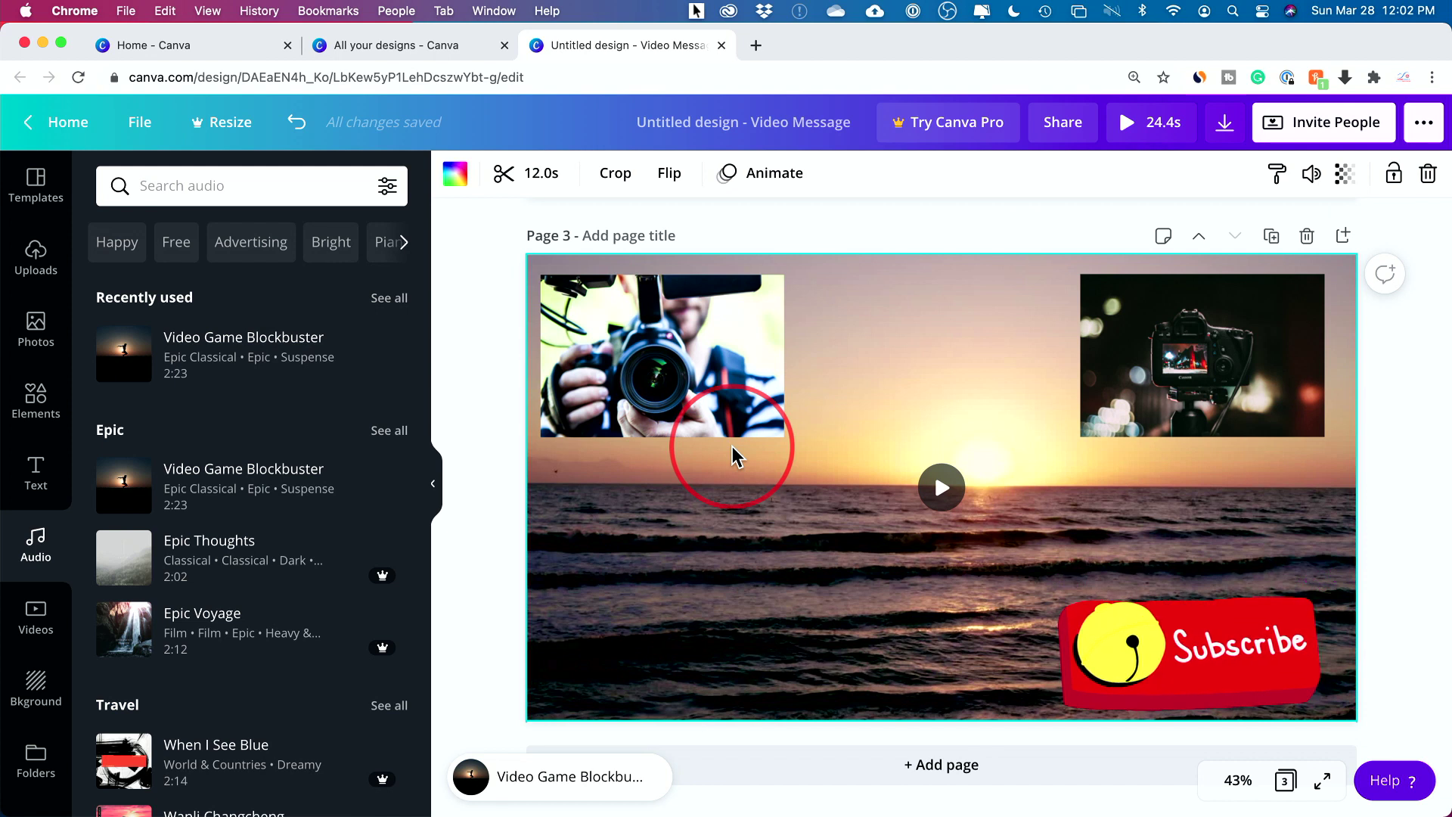
Inspect the waveform of the Video Game Blockbuster soundtrack and look at the video library.
click(510, 777)
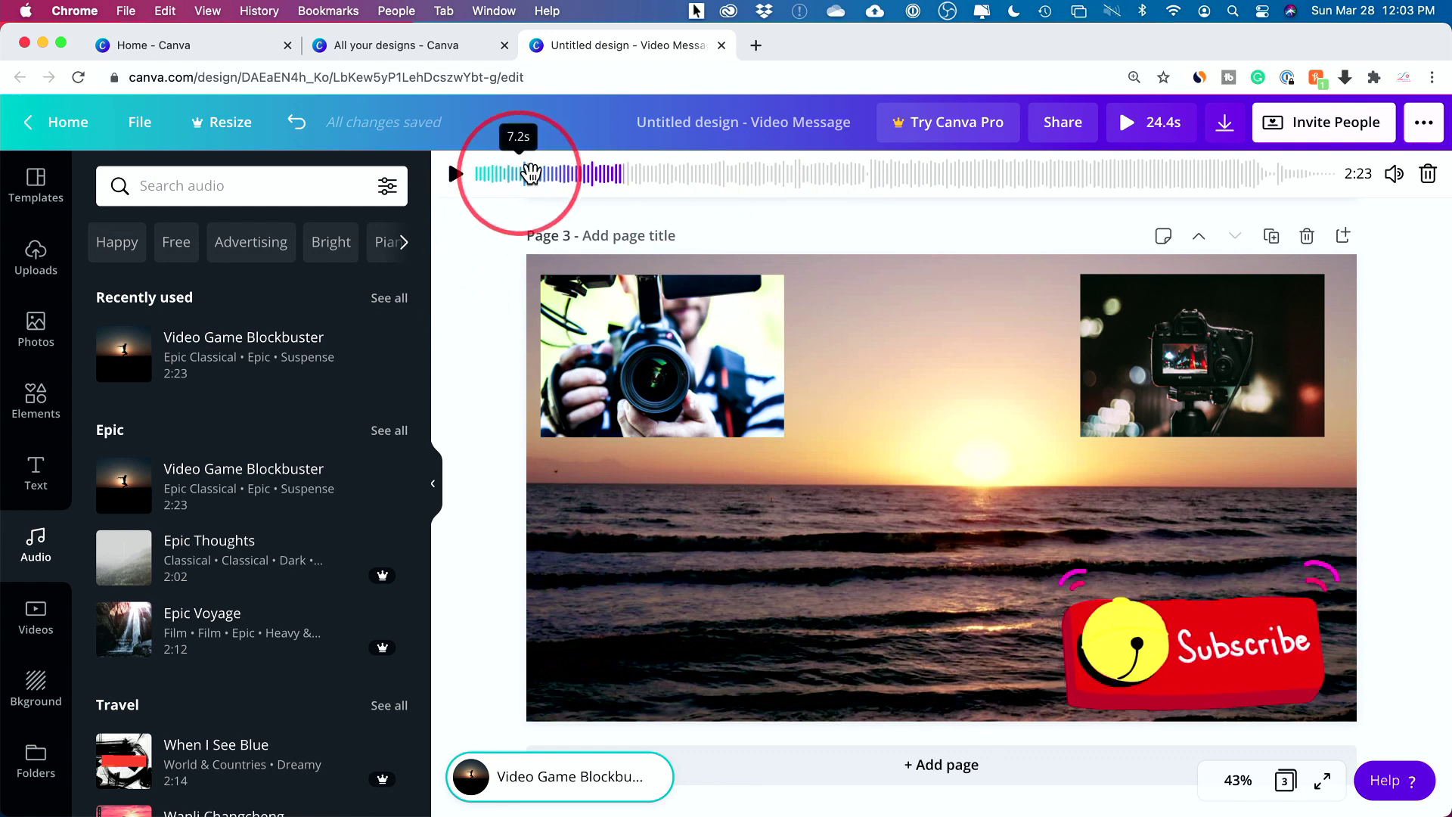
click(35, 598)
click(37, 559)
click(38, 617)
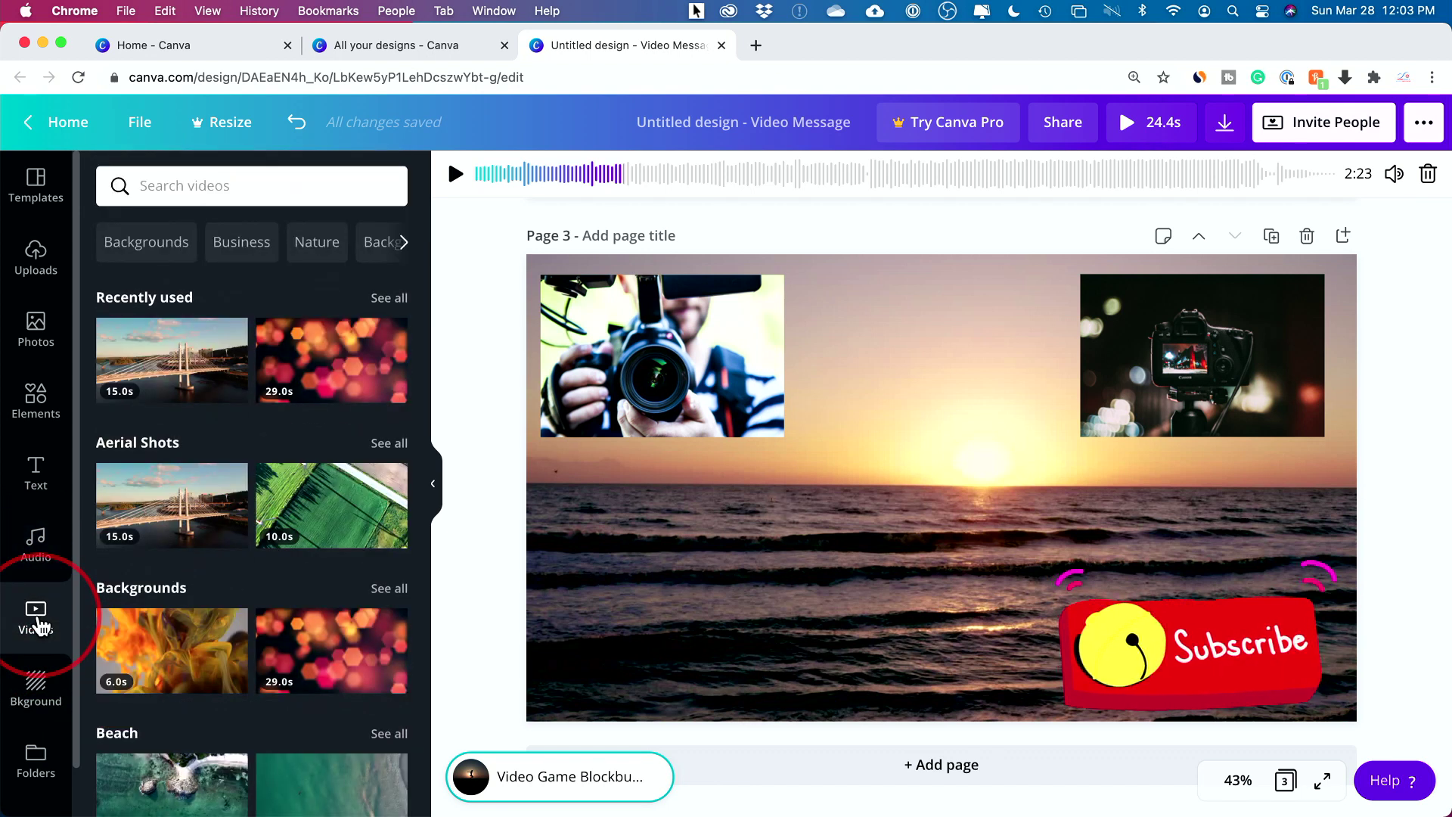
Present the design full screen and open the presenter view without its introductory notice.
click(1424, 558)
click(1323, 782)
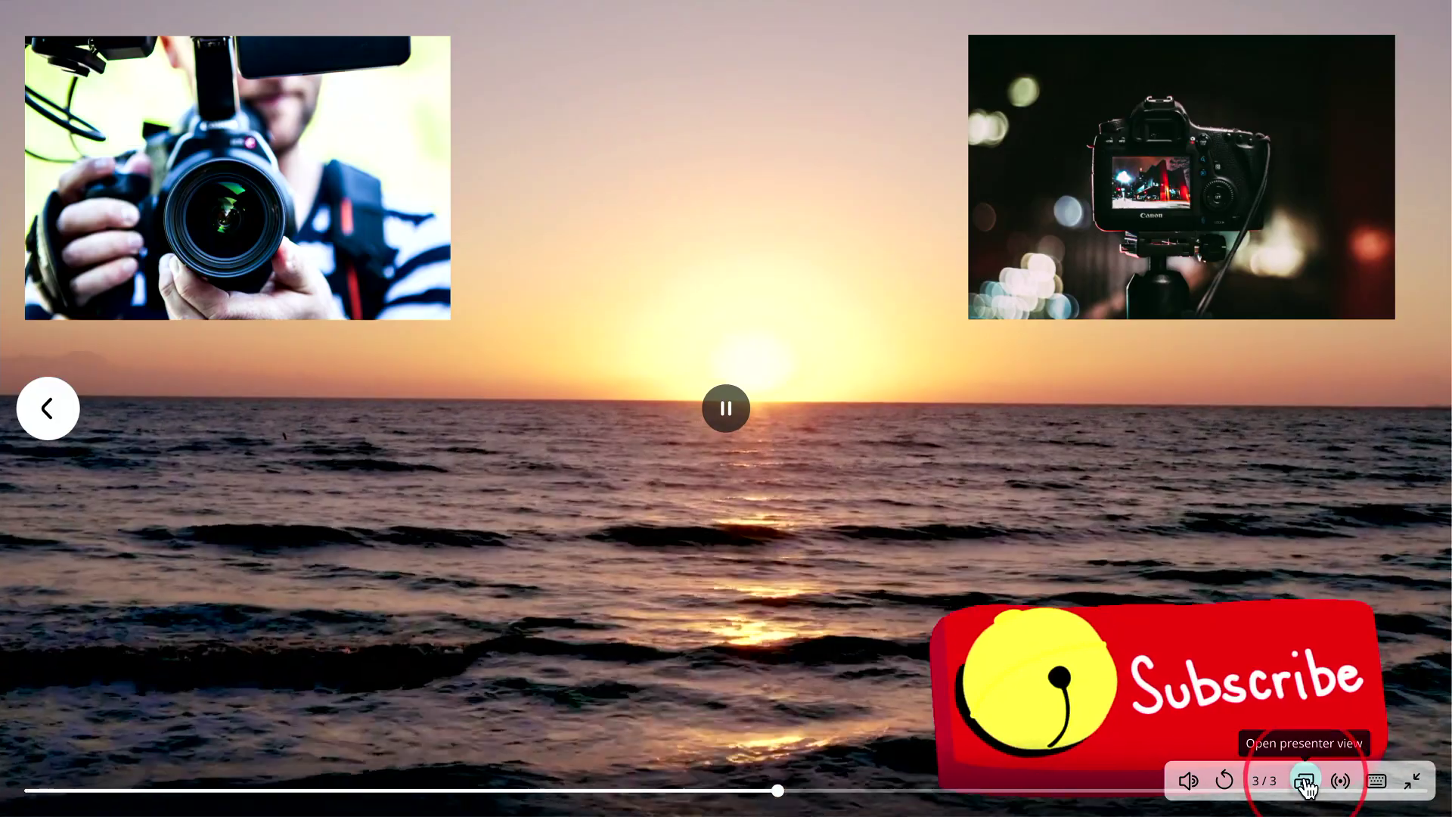
click(1305, 781)
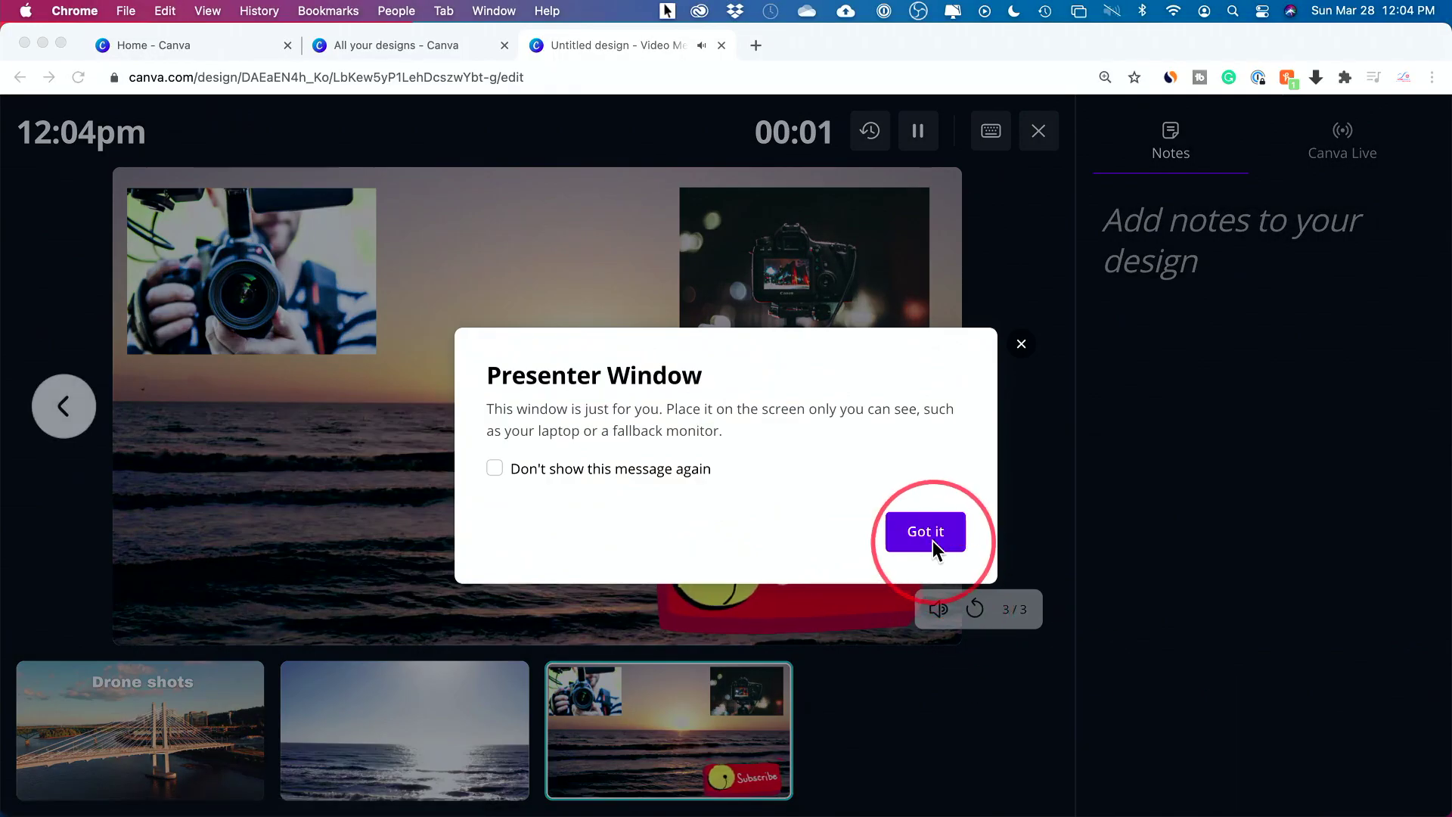
click(1021, 344)
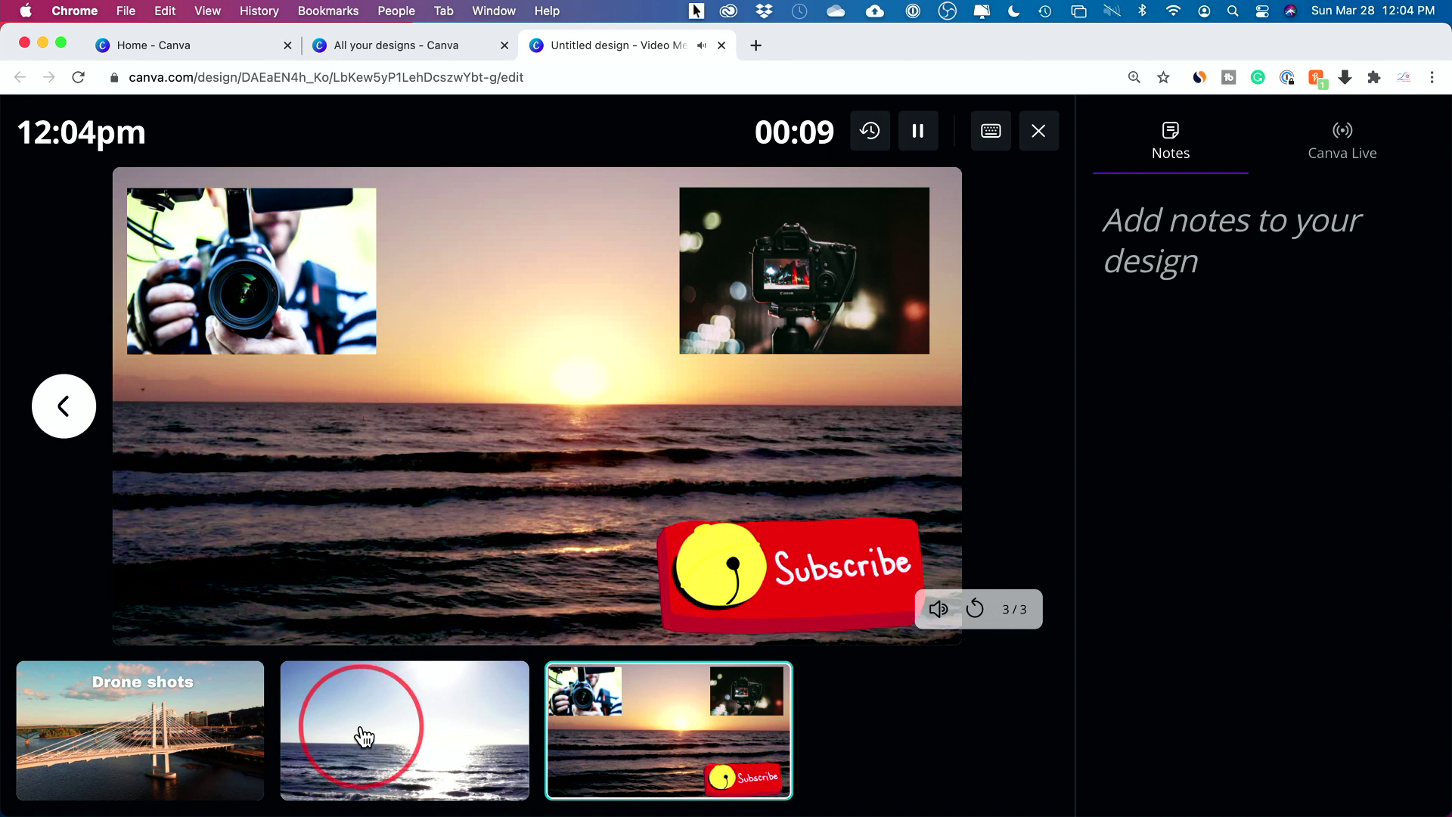
Switch between the Drone shots page and the bright sea page in the presenter view.
click(296, 732)
click(188, 724)
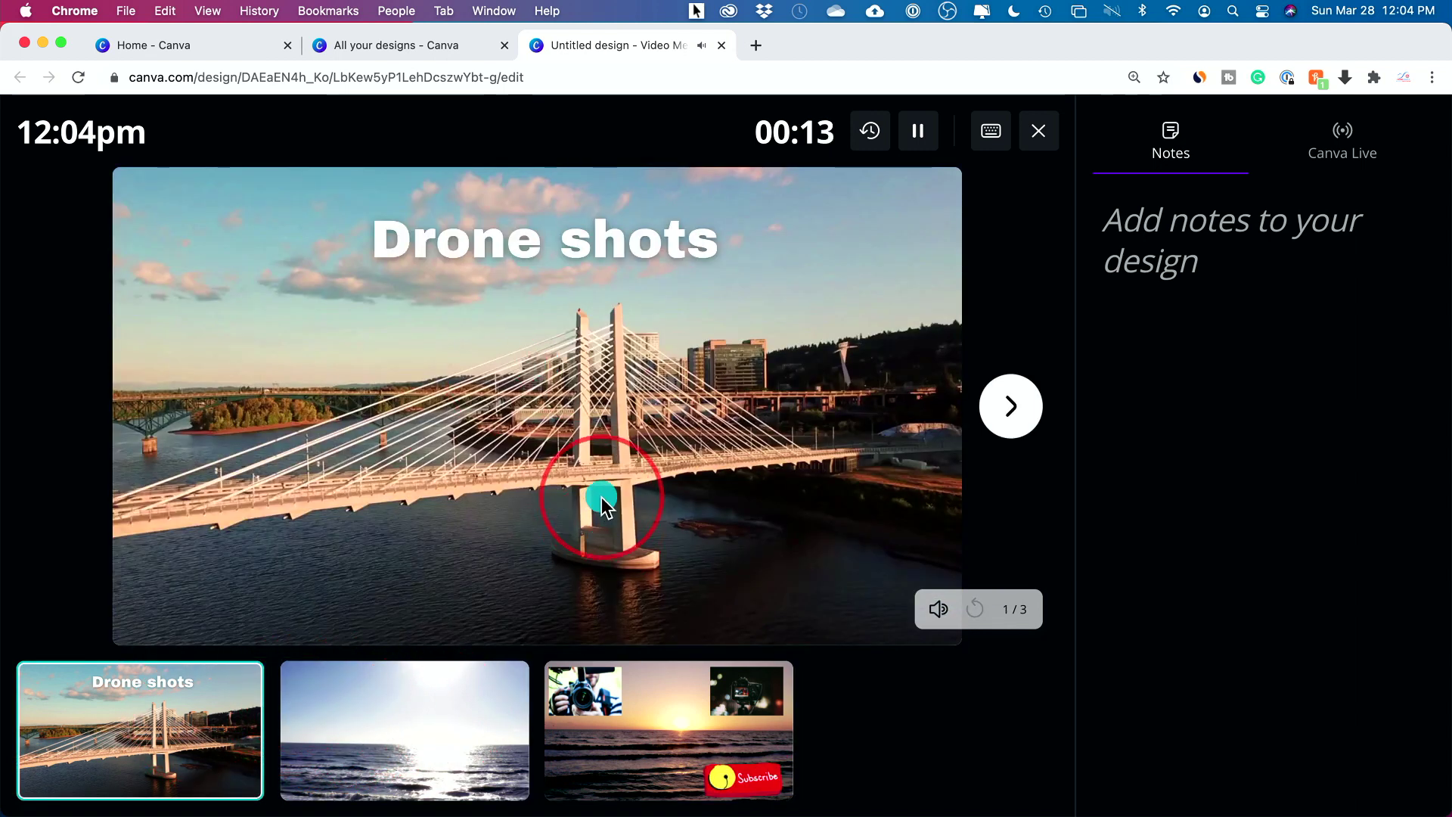
click(347, 689)
click(190, 690)
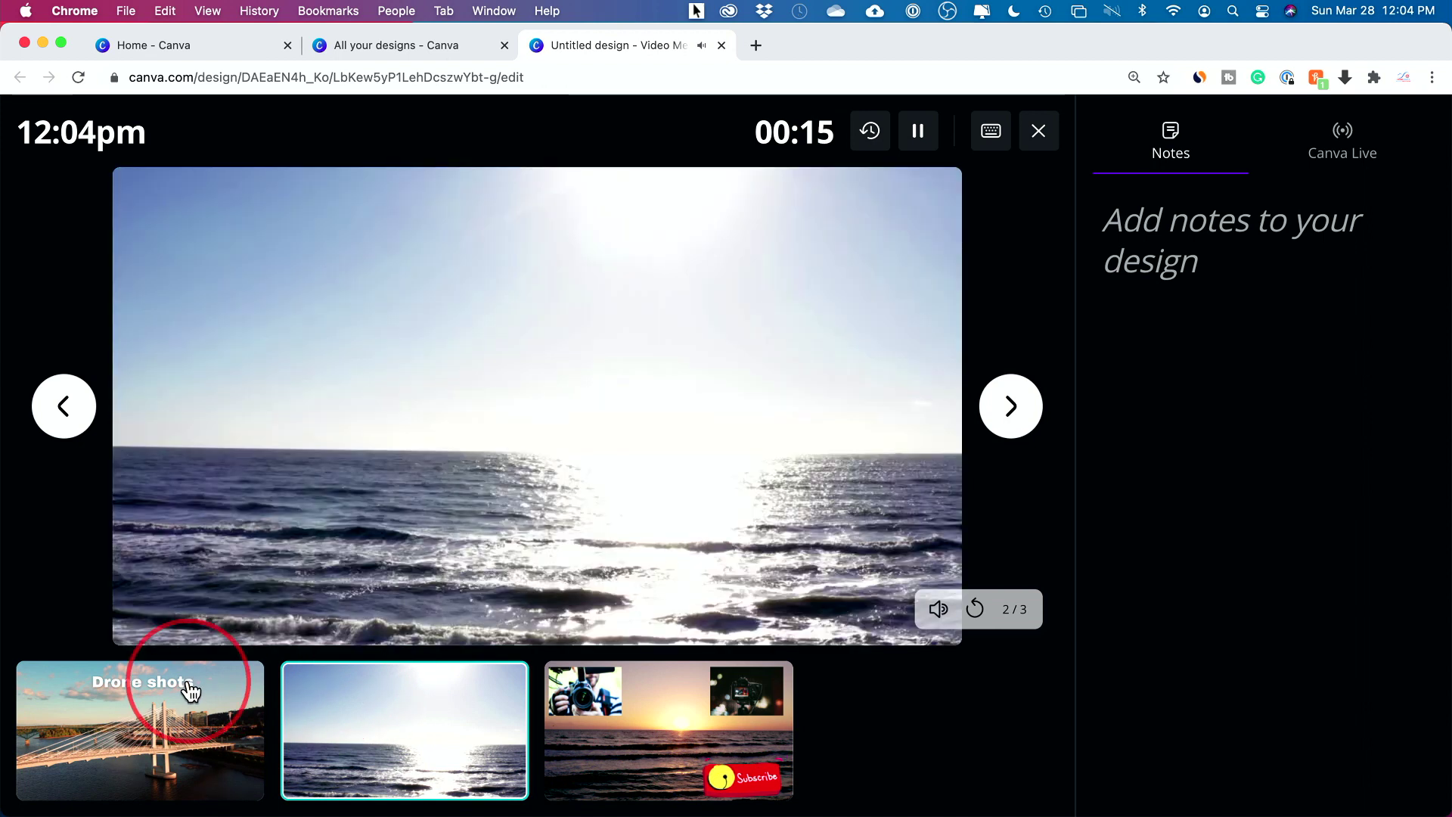
Leave the presenter view and return to page 3 in the editor.
click(703, 270)
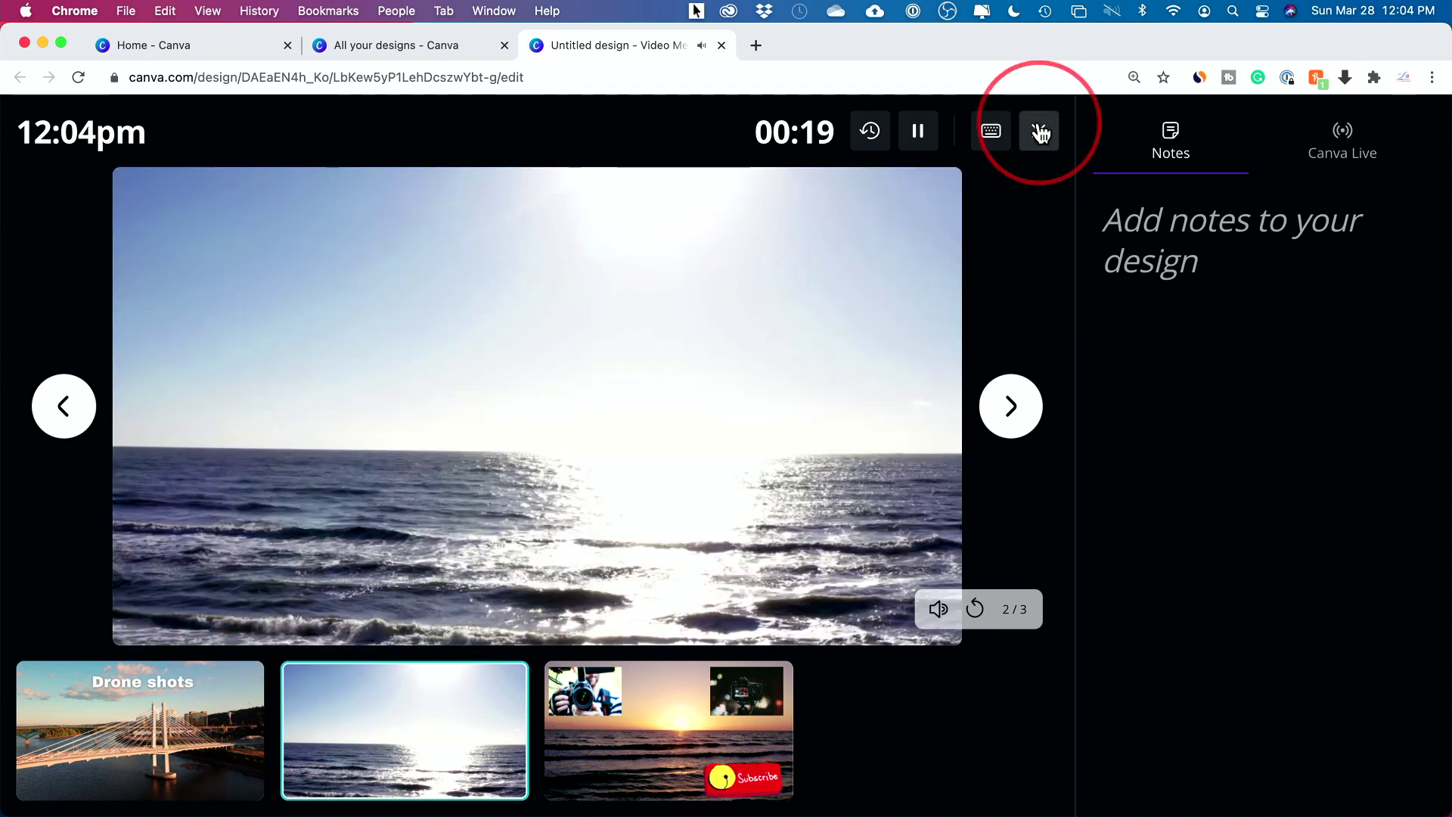
click(1041, 133)
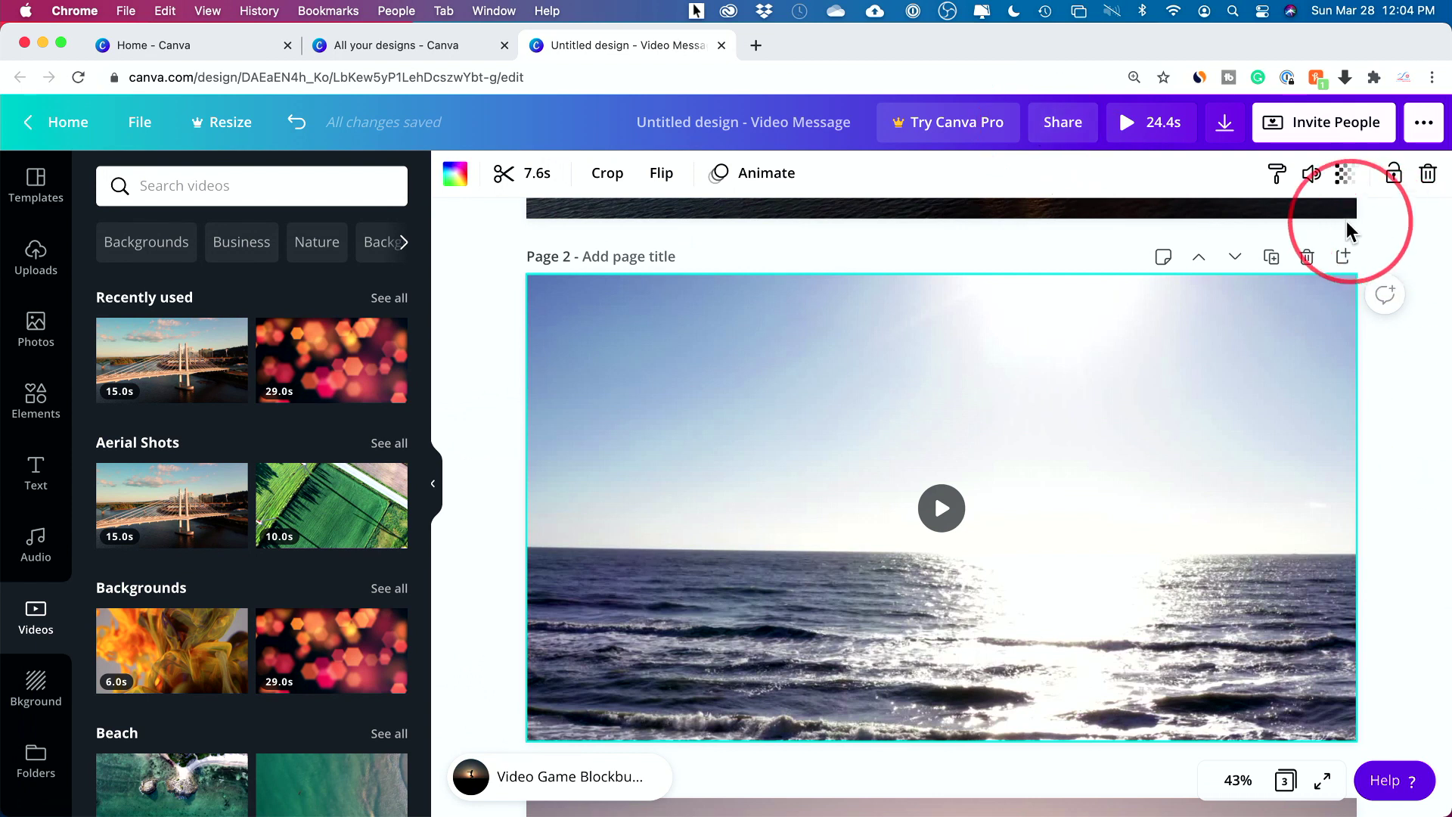
scroll(1227, 325, down, 7)
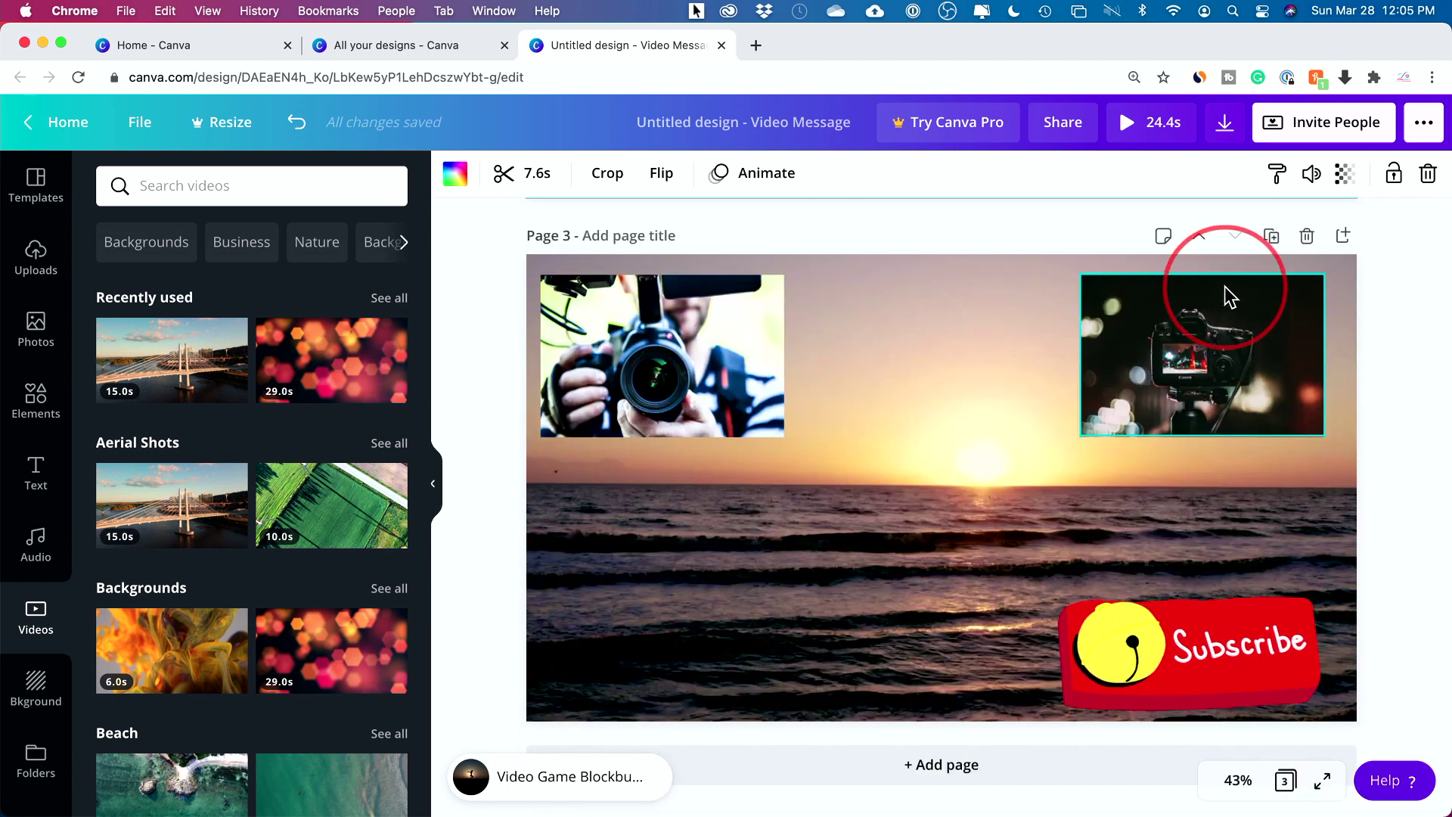
Download all three pages of the design as an MP4 Video.
click(1225, 128)
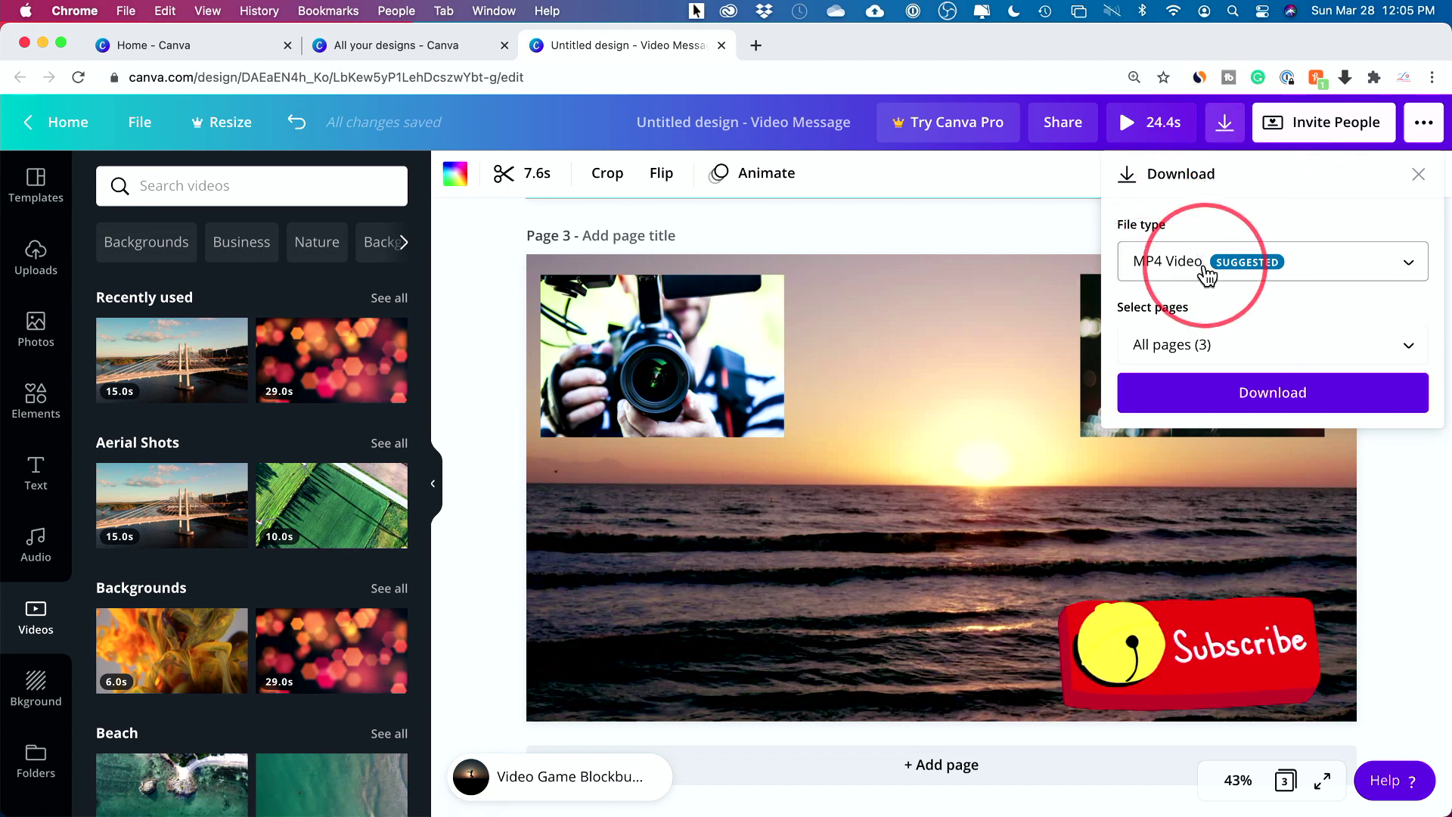
click(1184, 261)
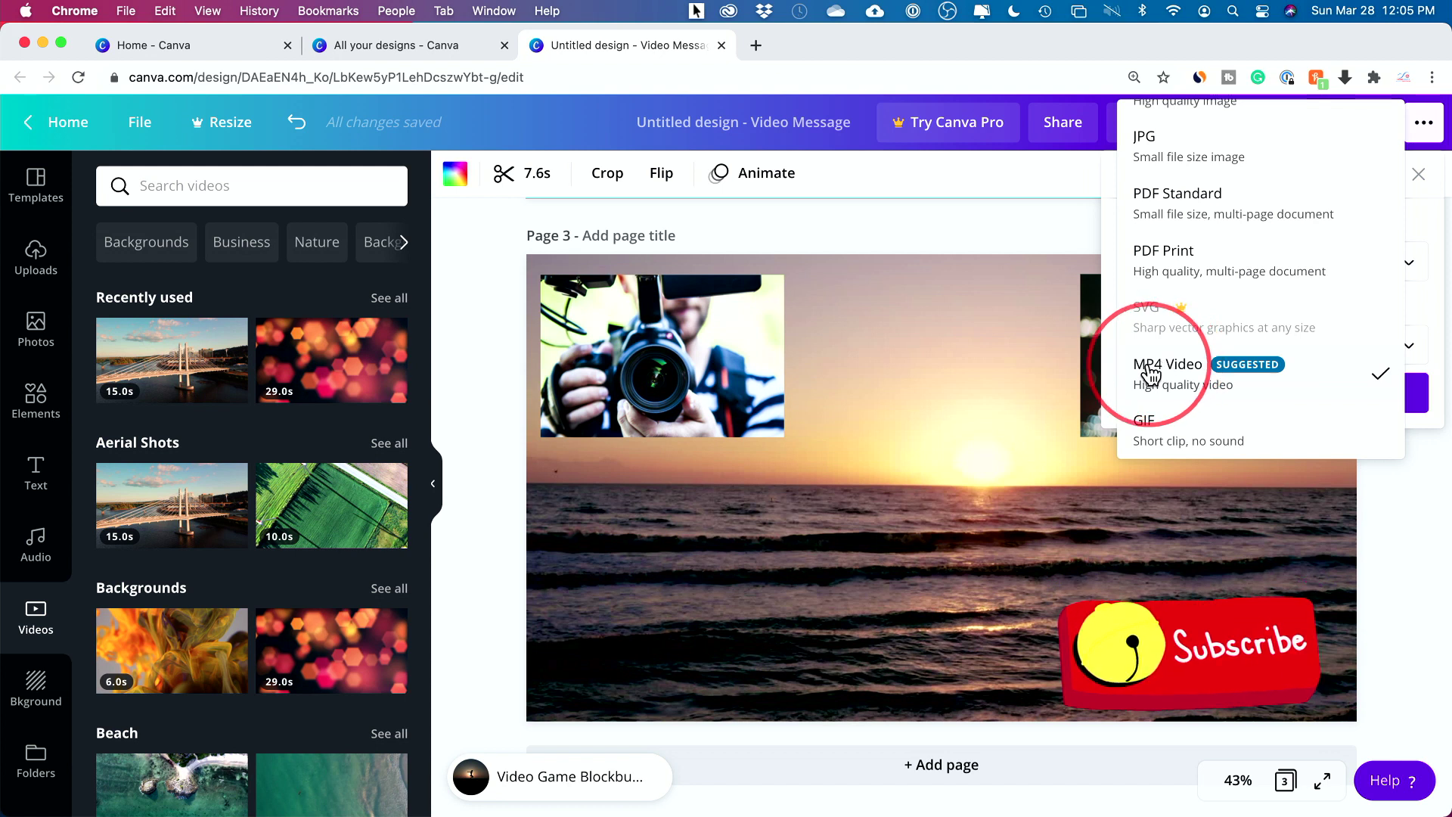
click(1164, 370)
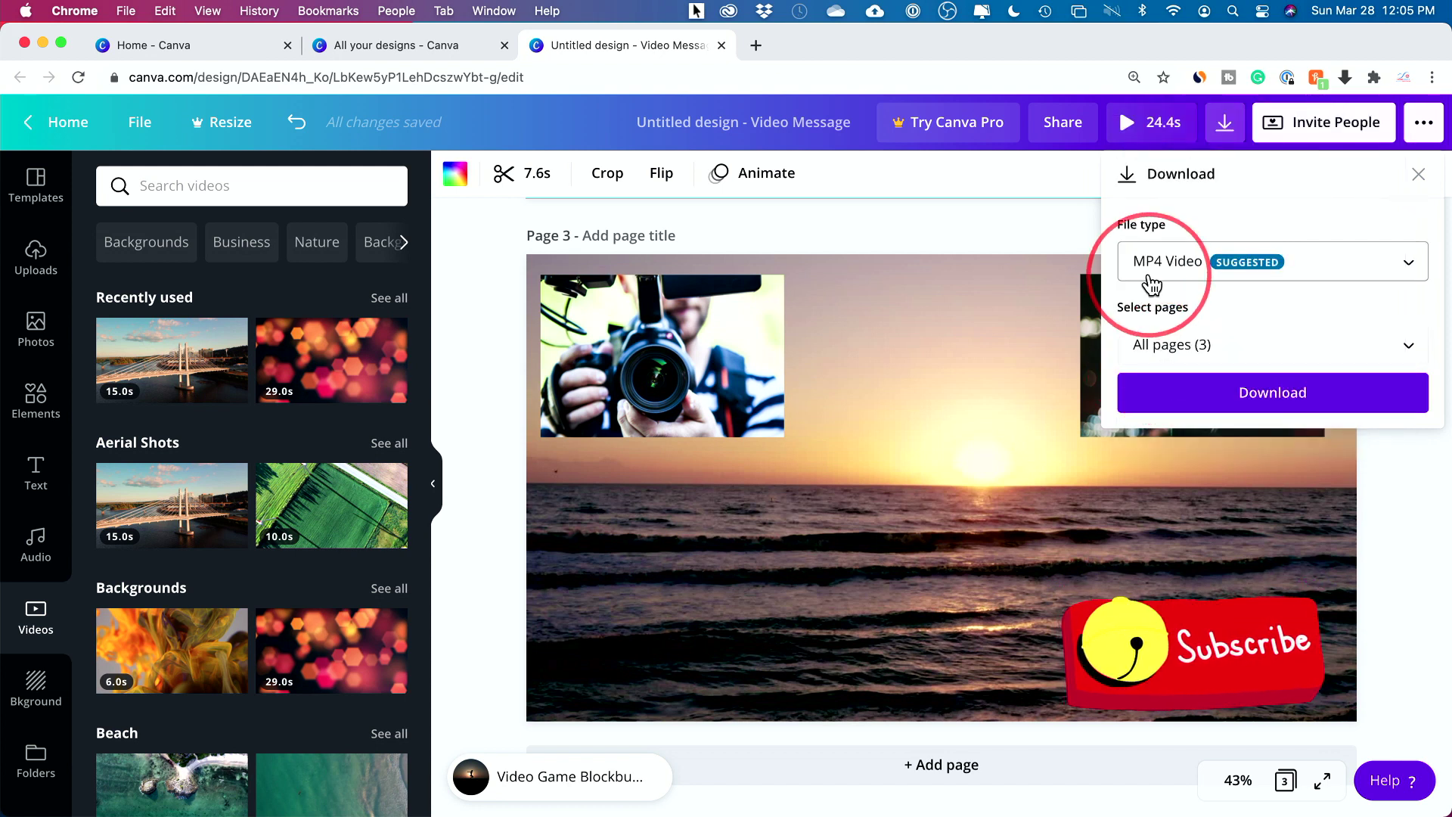
click(1161, 345)
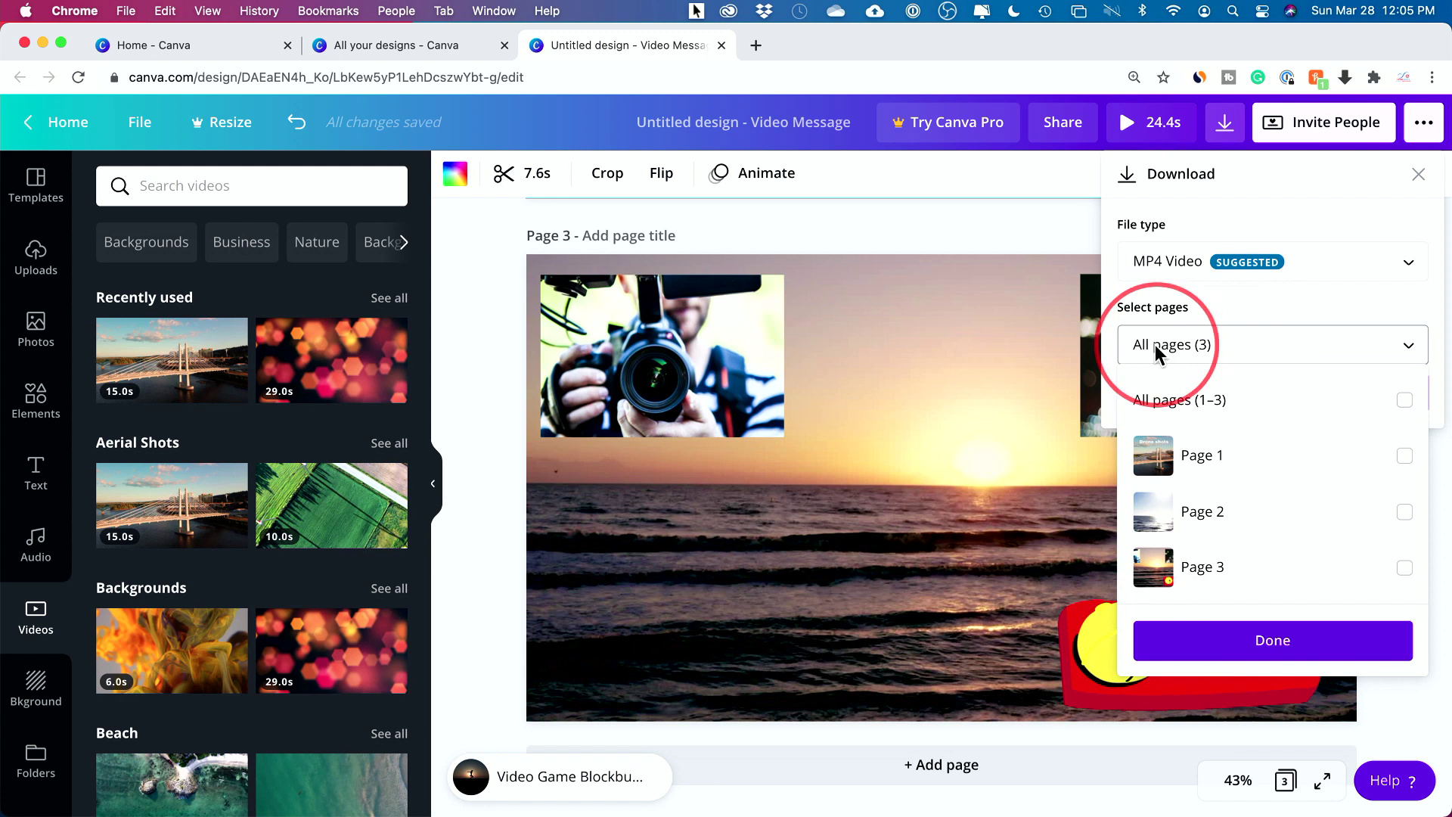
click(1164, 349)
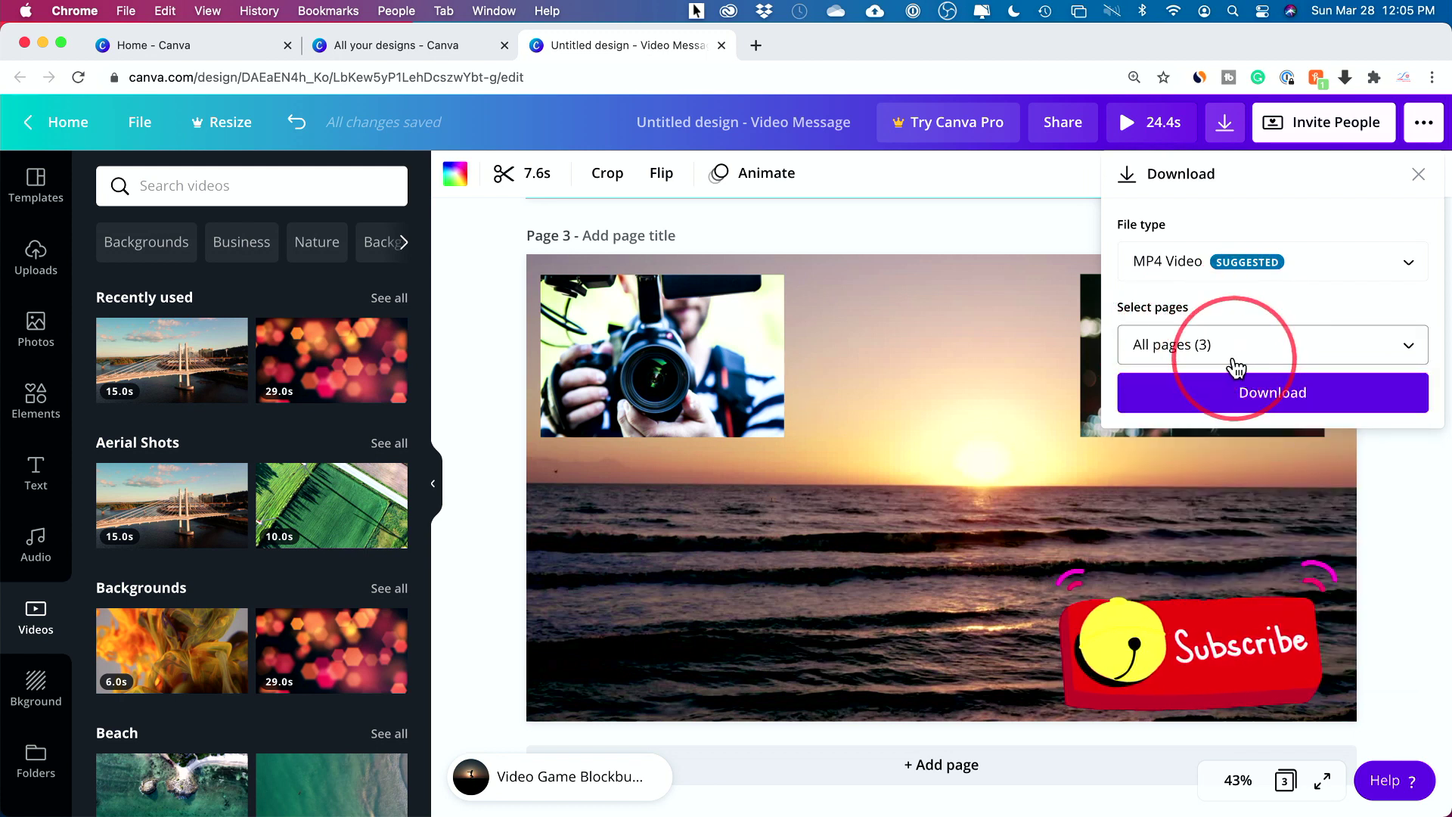
click(1225, 392)
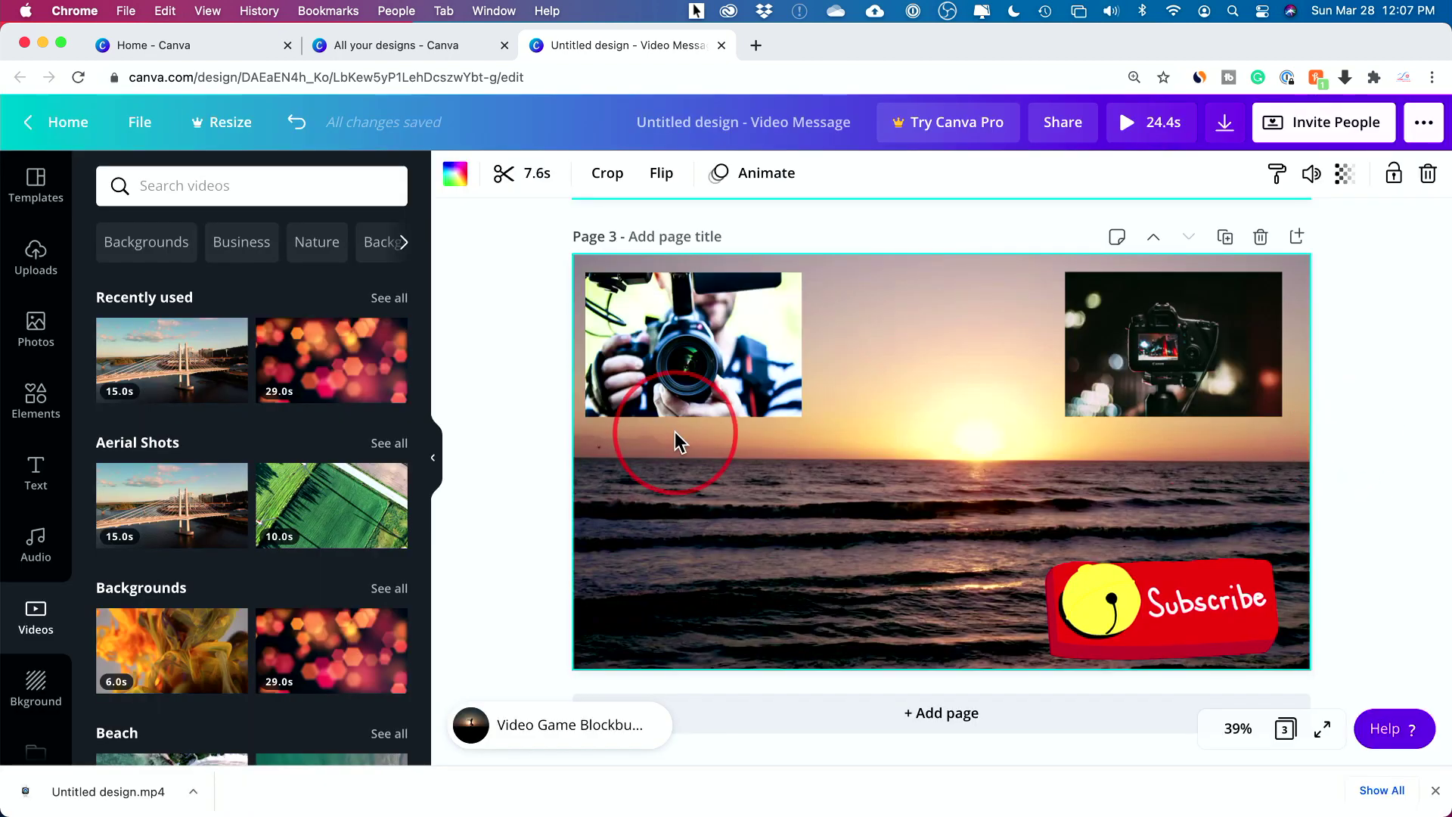
Switch to Finder, preview Untitled design.mp4 from the Desktop folder, and return to the design in Chrome.
key(super+Tab)
click(481, 442)
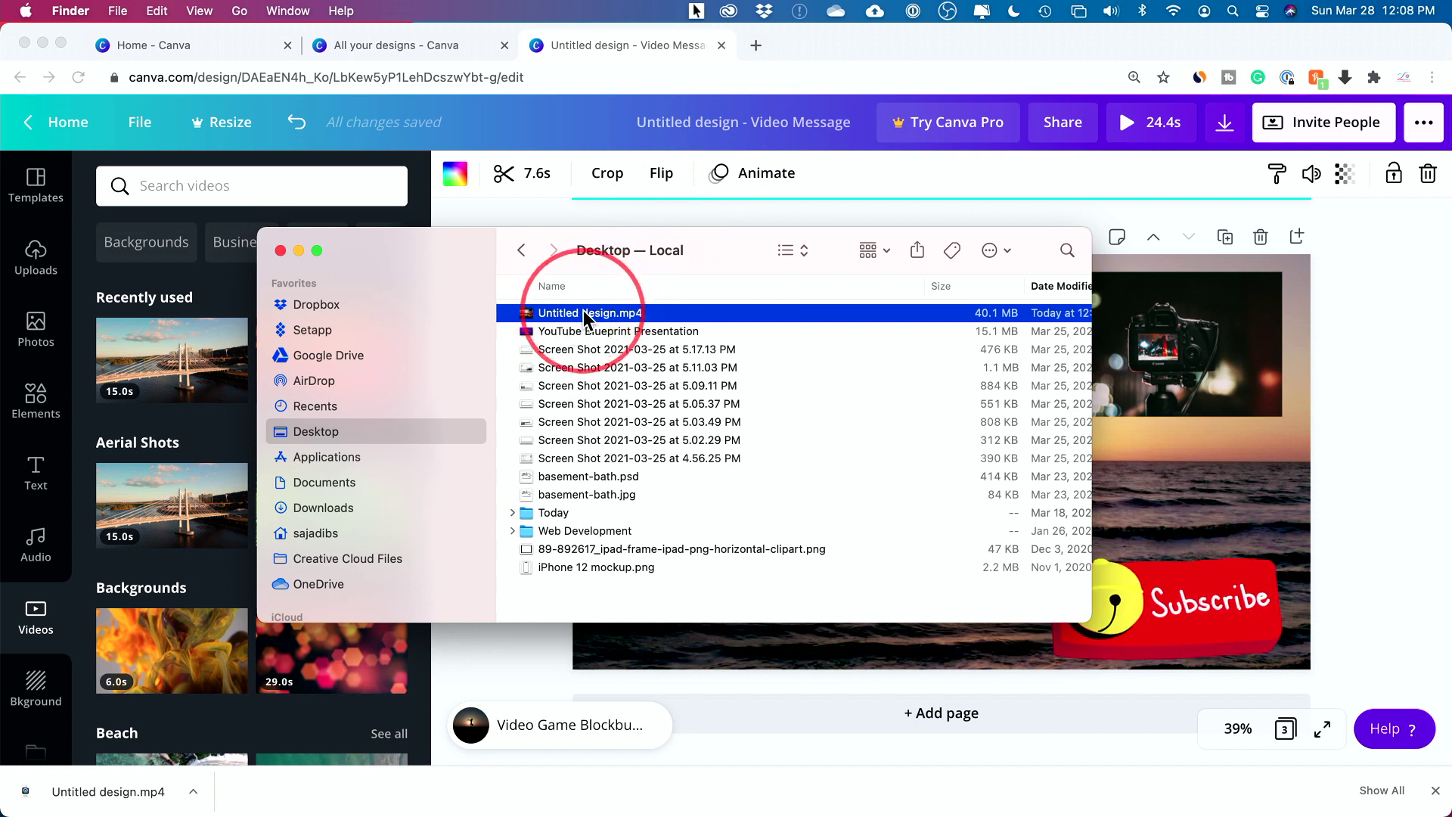
key(space)
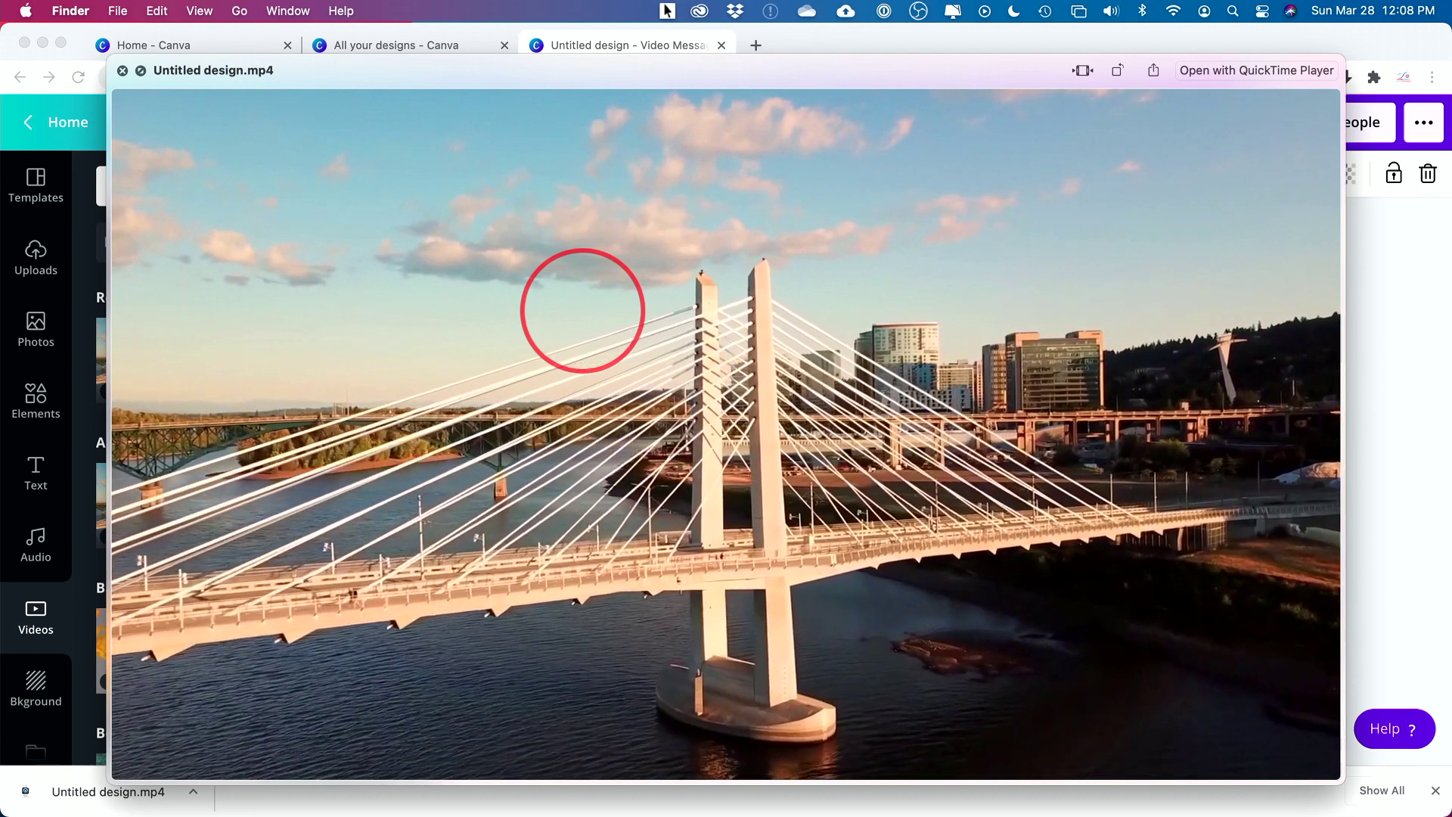
key(space)
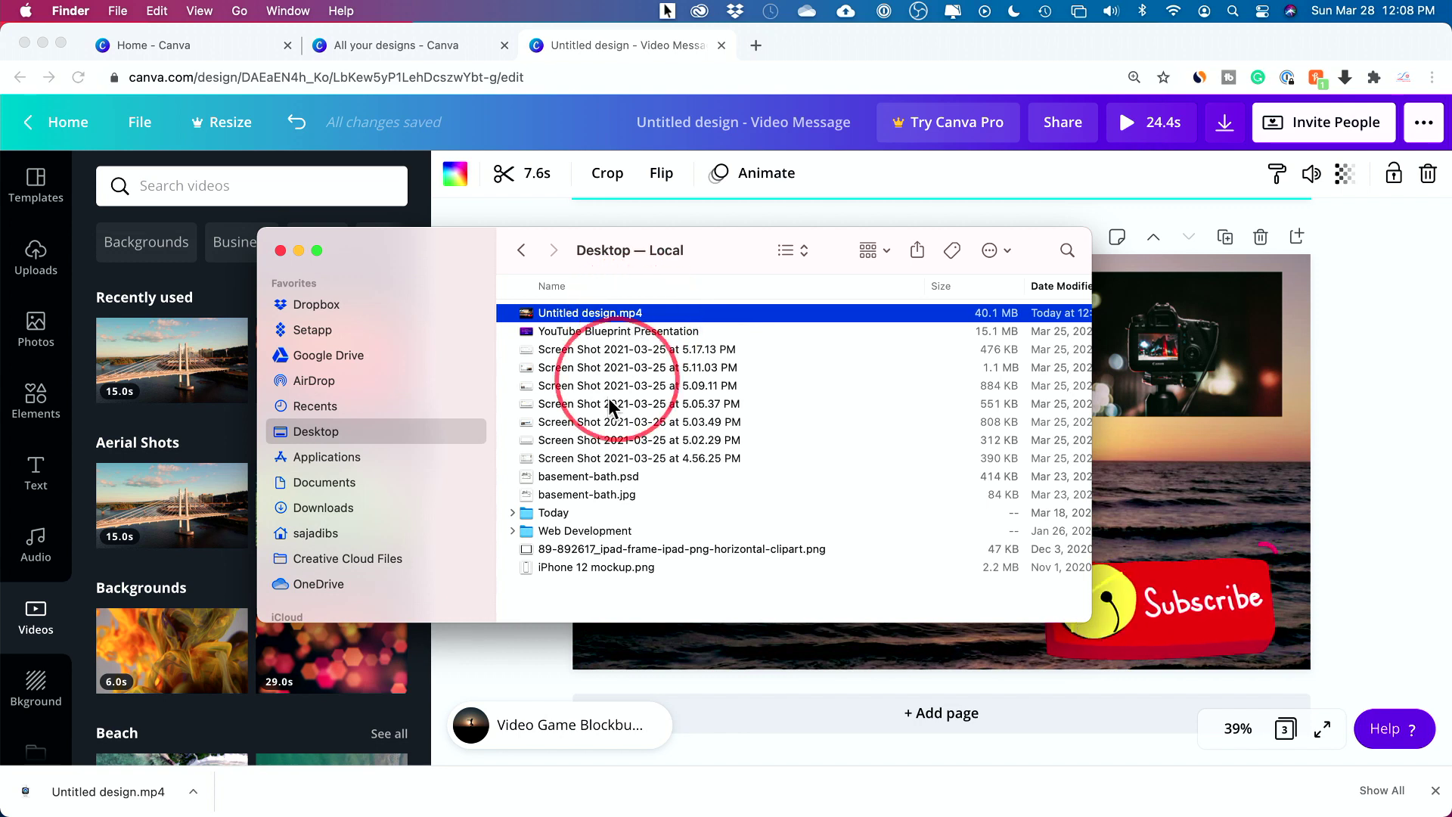
click(1306, 469)
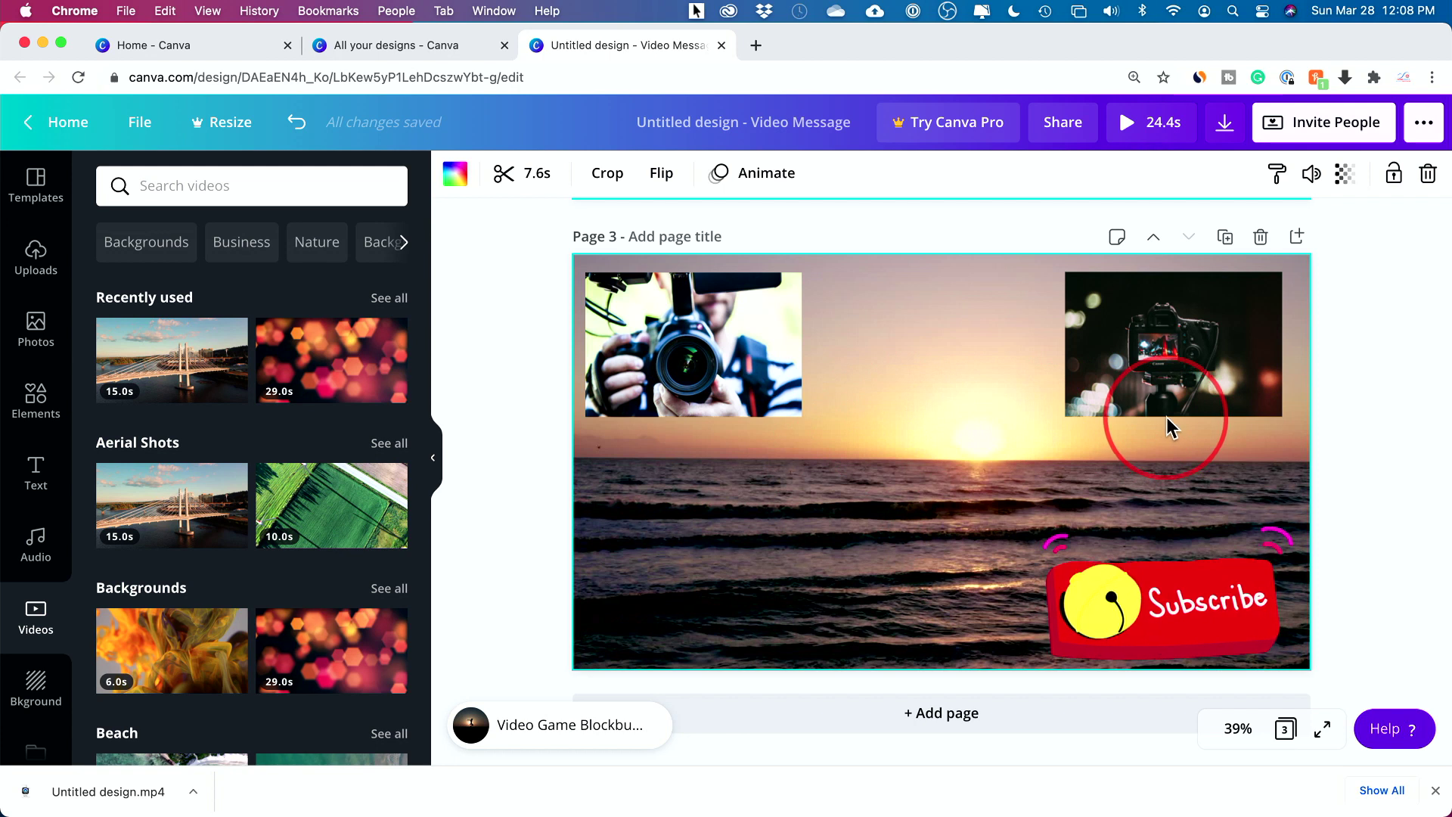
Examine the publishing and sharing options, including the Share link to watch option, and close them.
click(1418, 127)
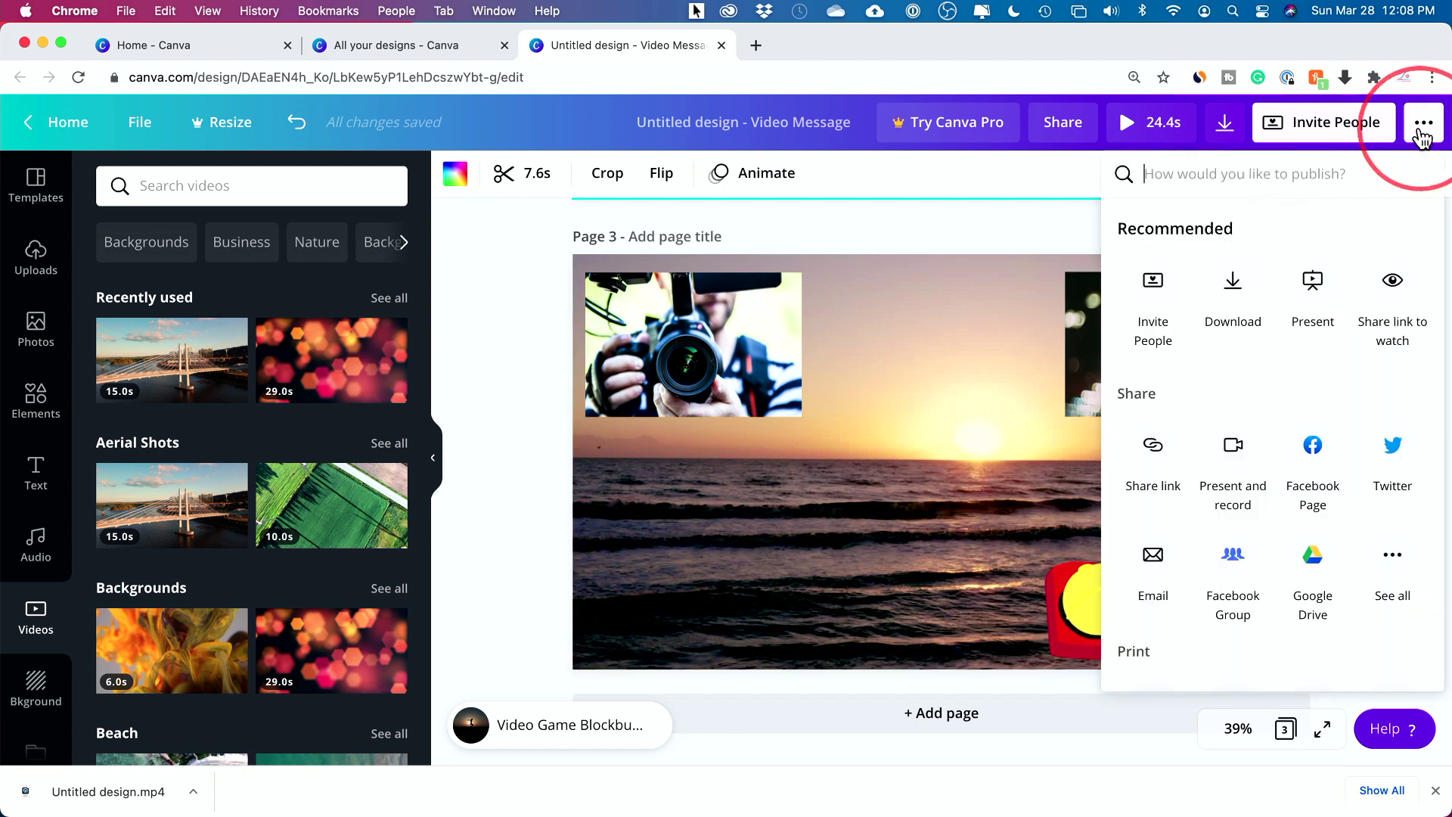
click(1395, 298)
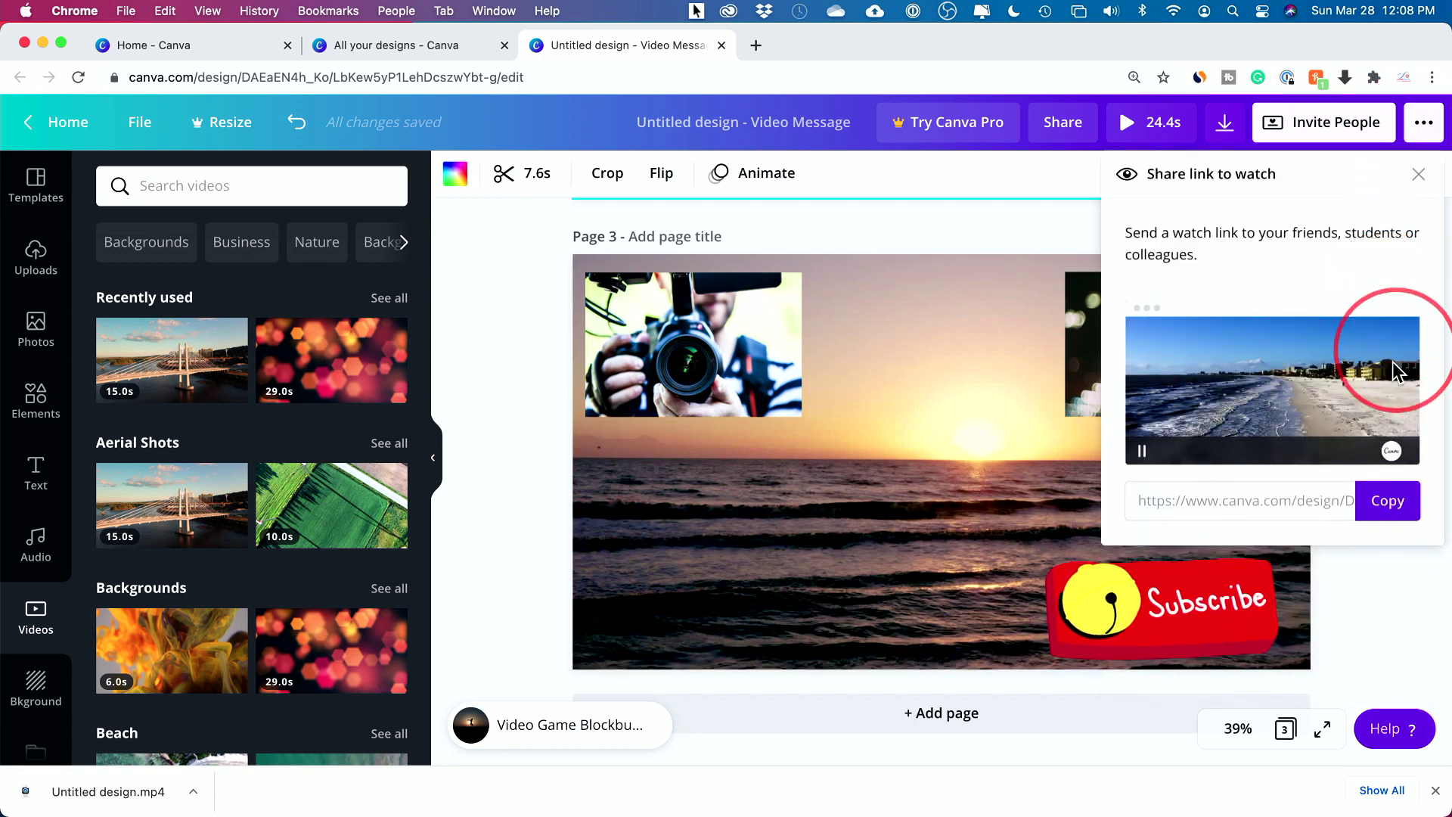
click(1424, 125)
click(1428, 130)
click(1426, 127)
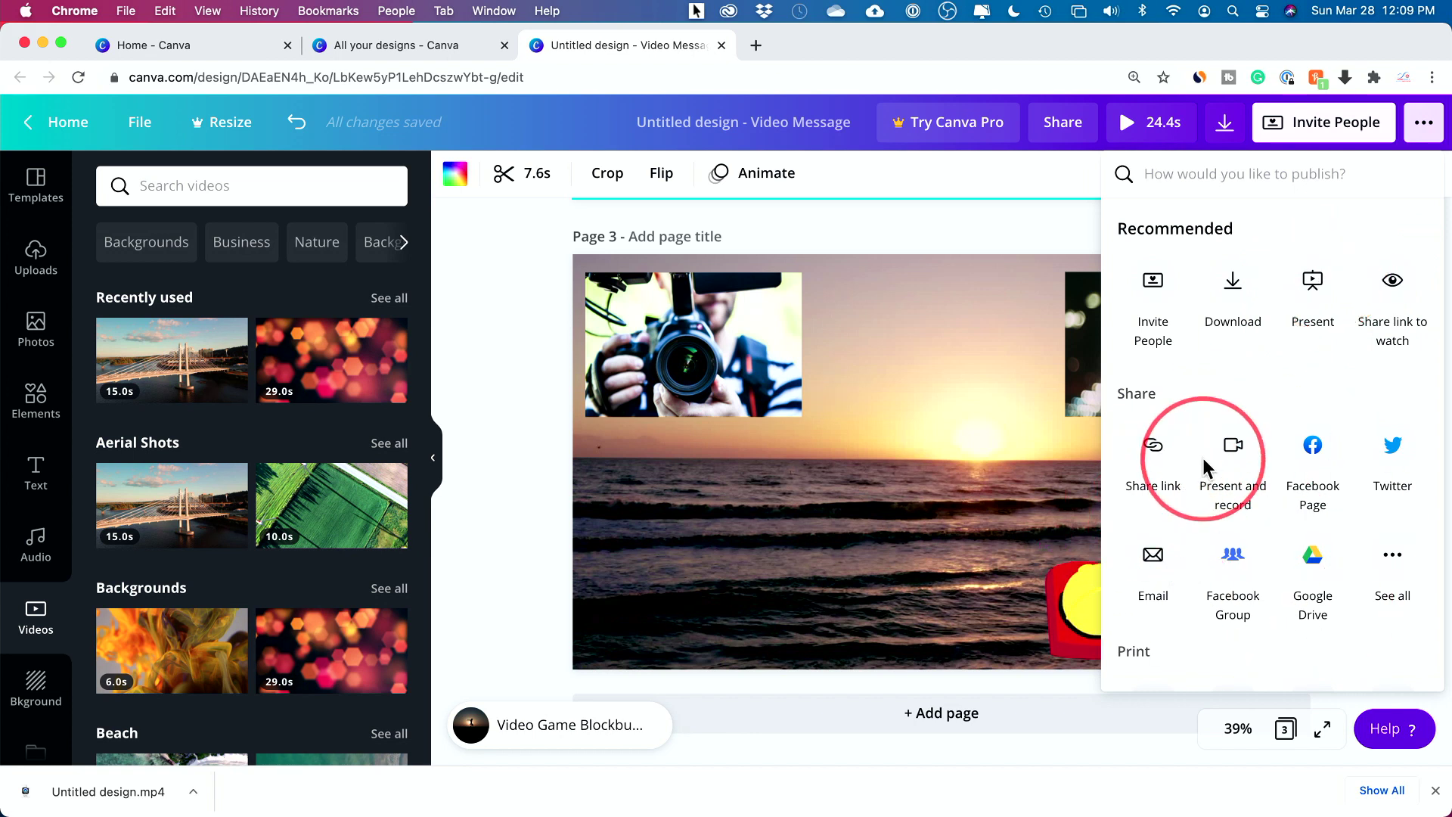
click(1424, 122)
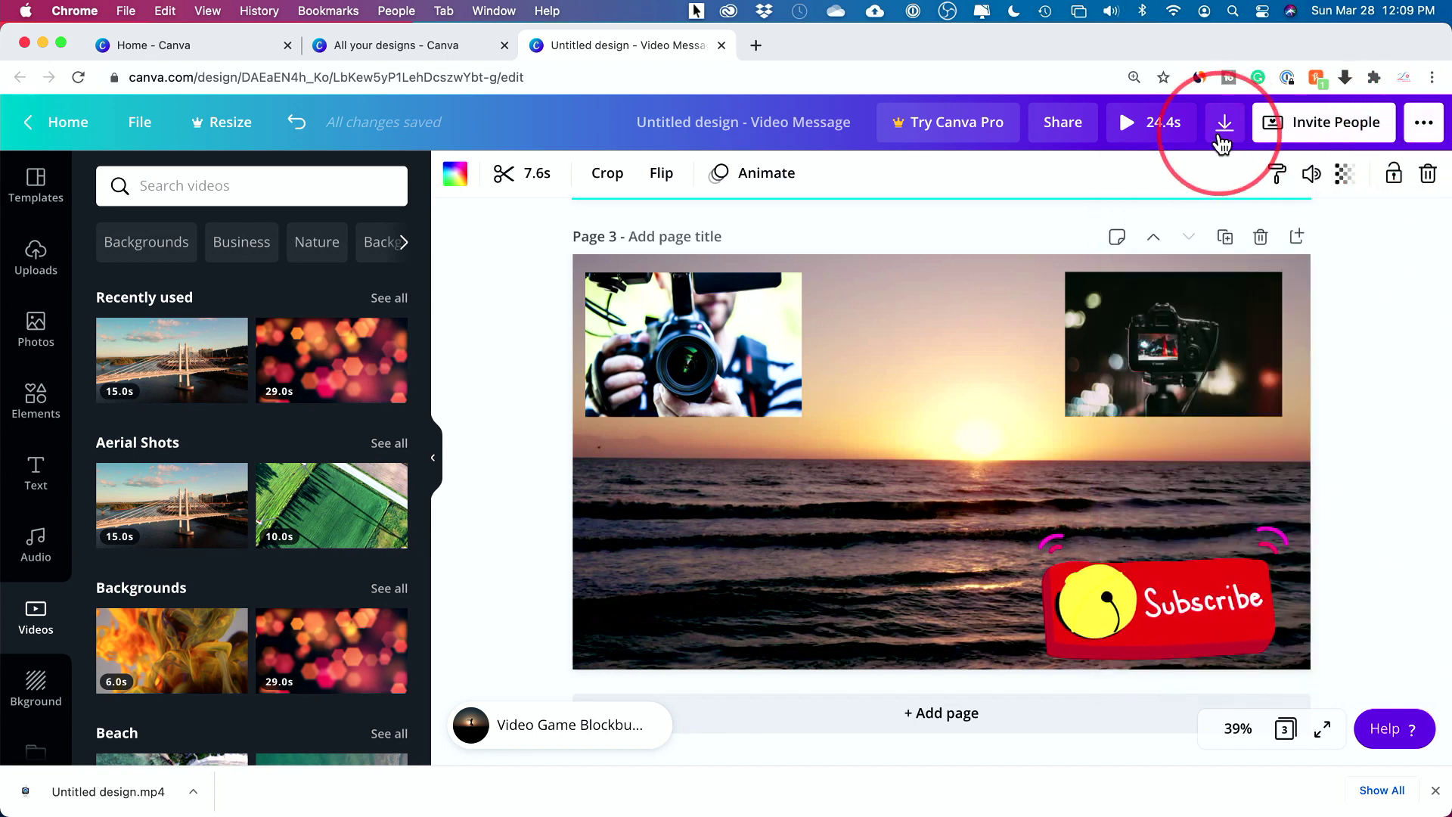